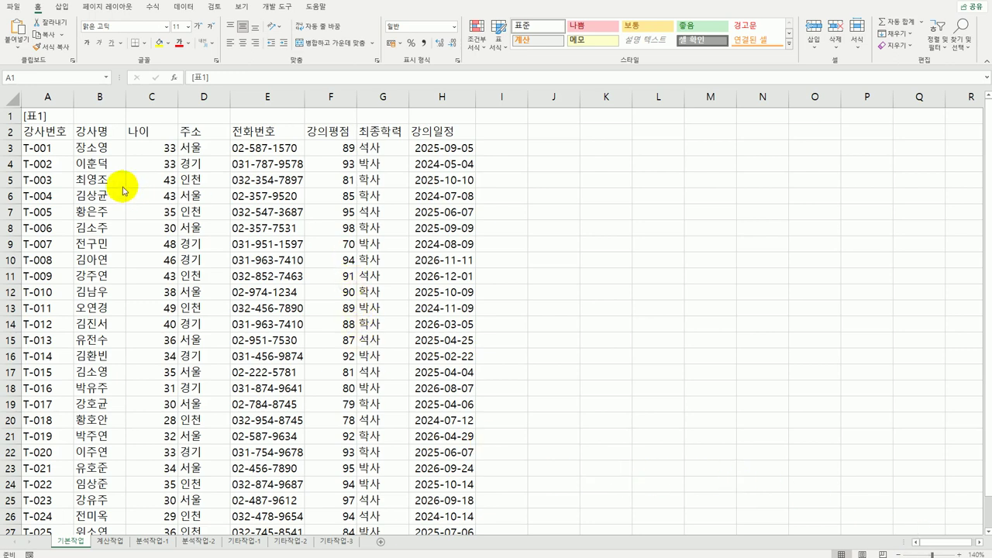
# - Enter the criteria heading "조건" in cell A31 below the instructor table
pyautogui.click(59, 132)
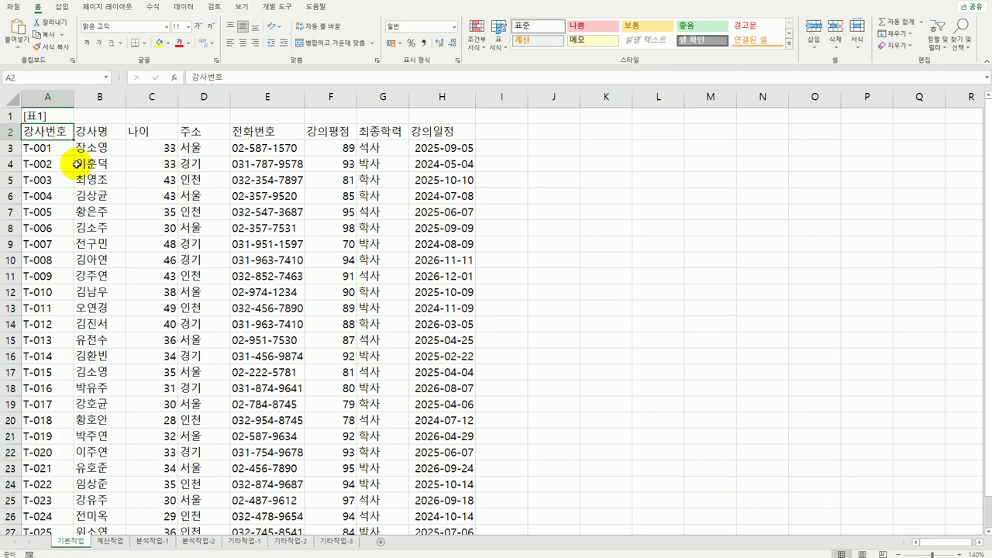
pyautogui.click(346, 133)
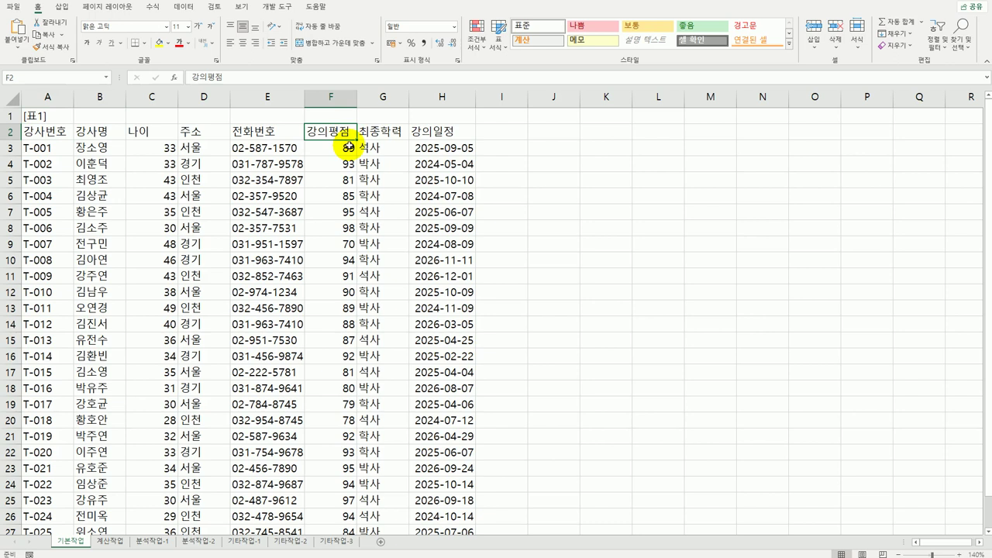
pyautogui.click(443, 135)
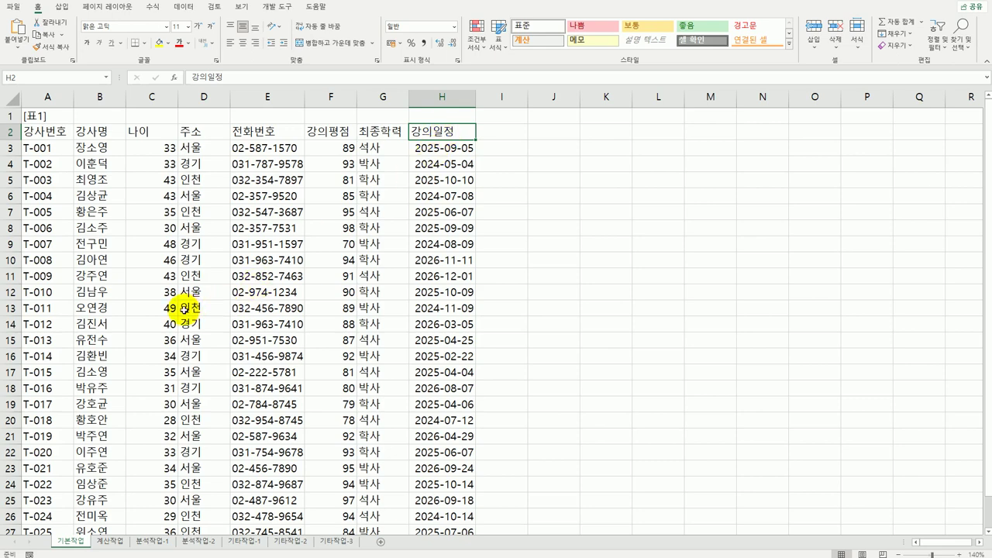
pyautogui.scroll(-6, 117, 314)
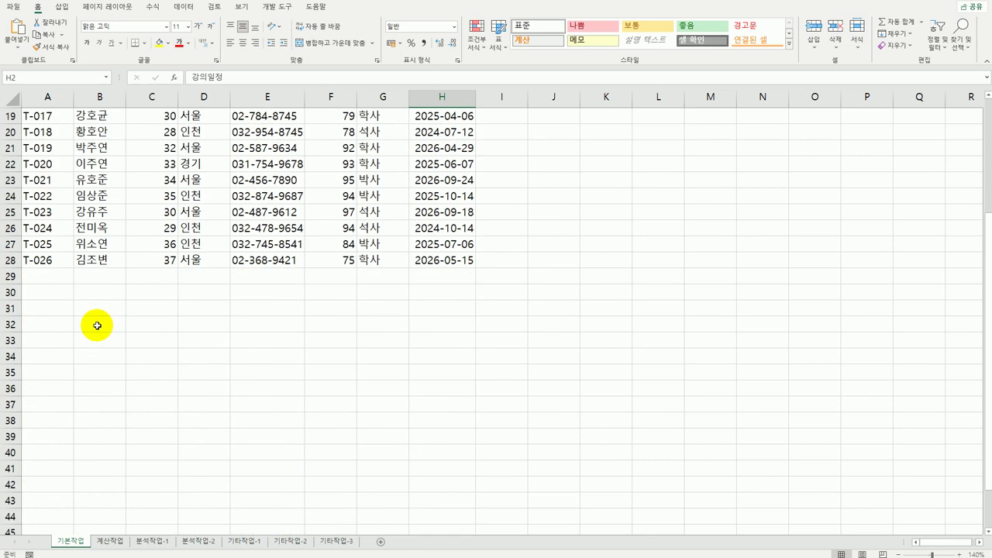
pyautogui.click(60, 312)
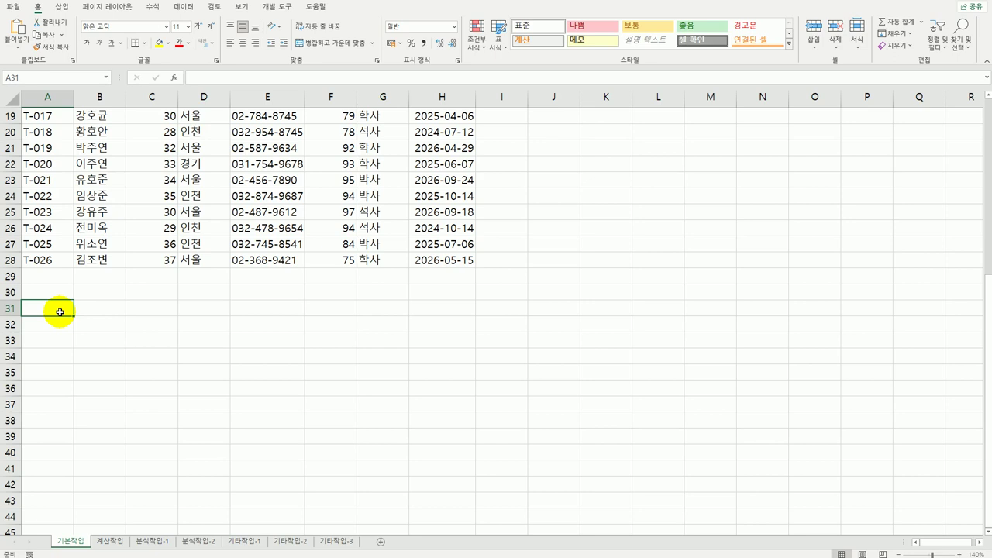
pyautogui.write('조건')
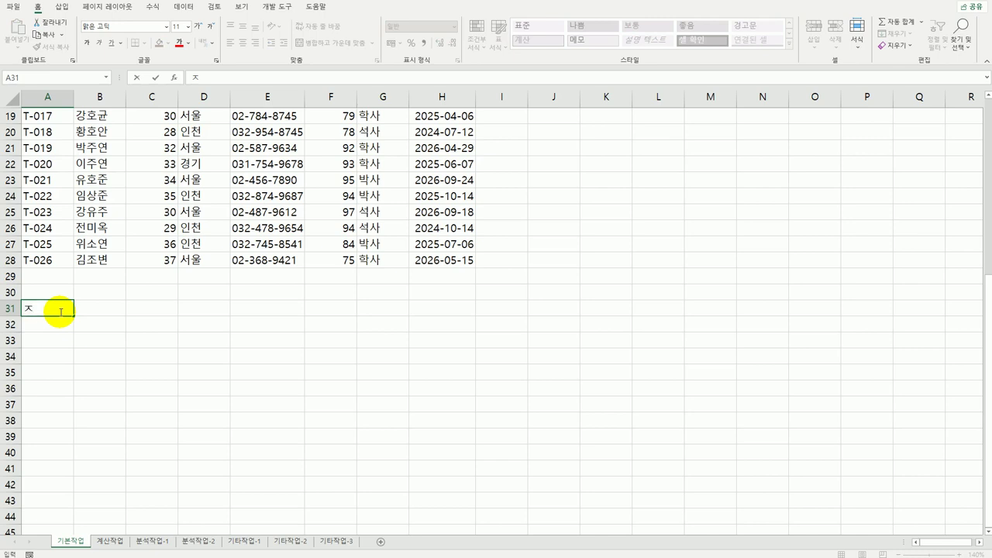
pyautogui.press('Return')
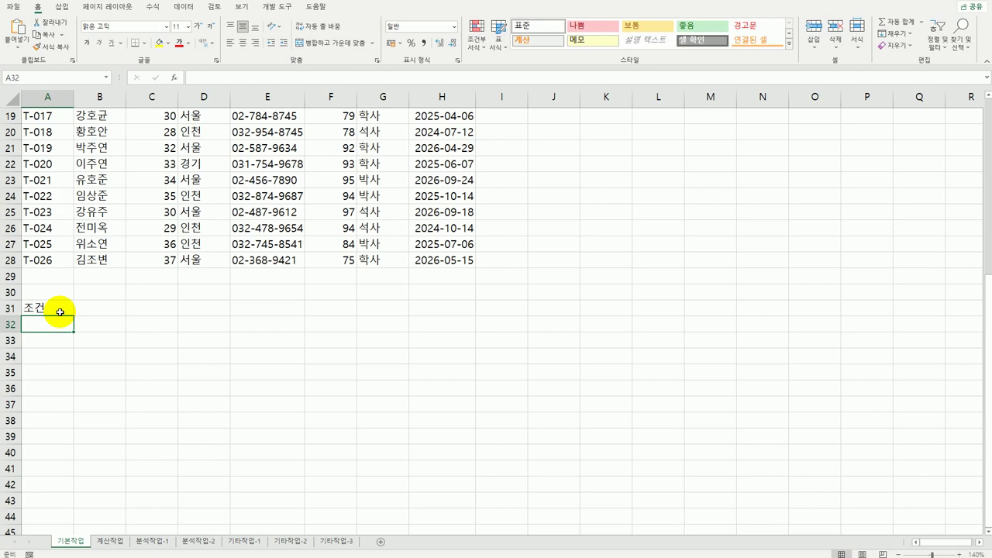
# - Begin an AND formula in cell A32 whose first condition compares the rating in F3 with the operator >=
pyautogui.write('=')
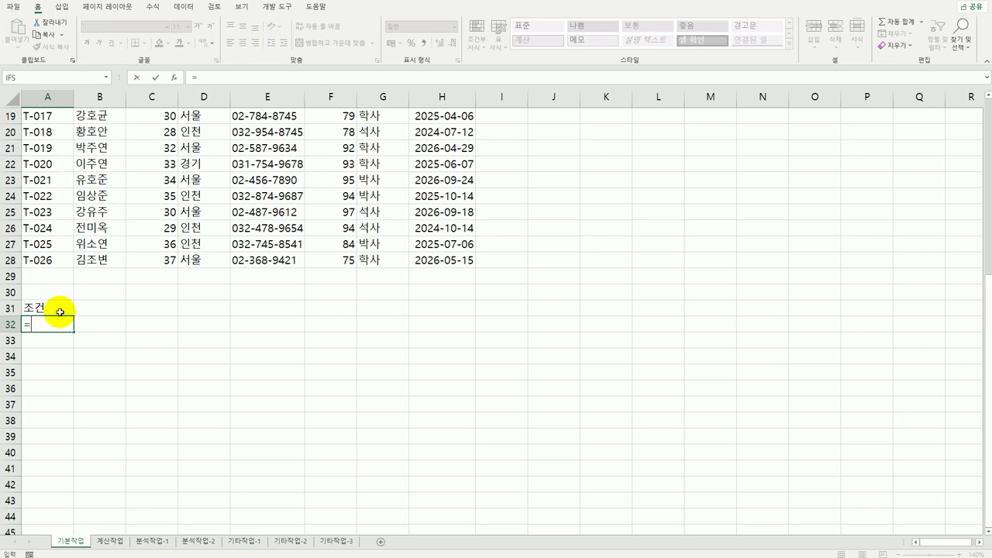
pyautogui.write('and(')
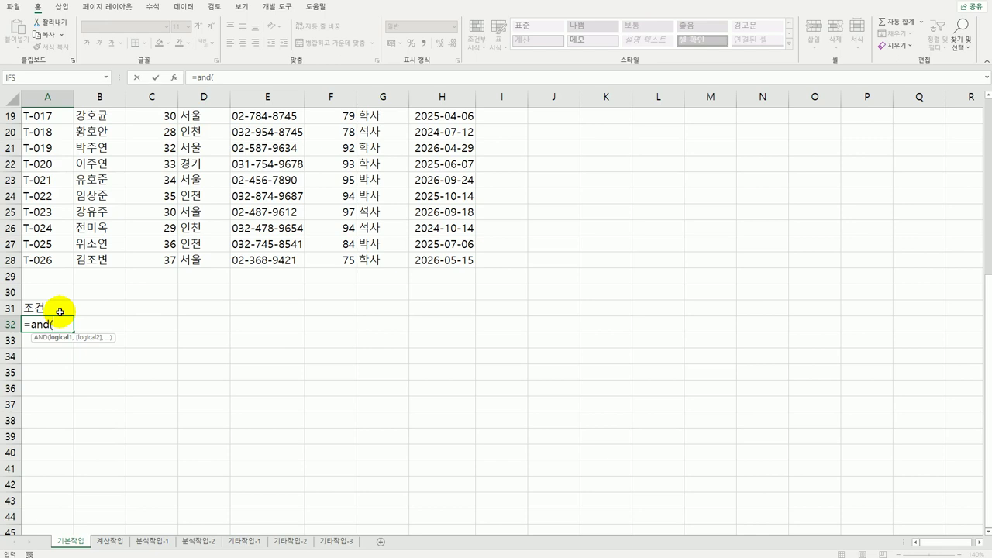
pyautogui.scroll(6, 454, 337)
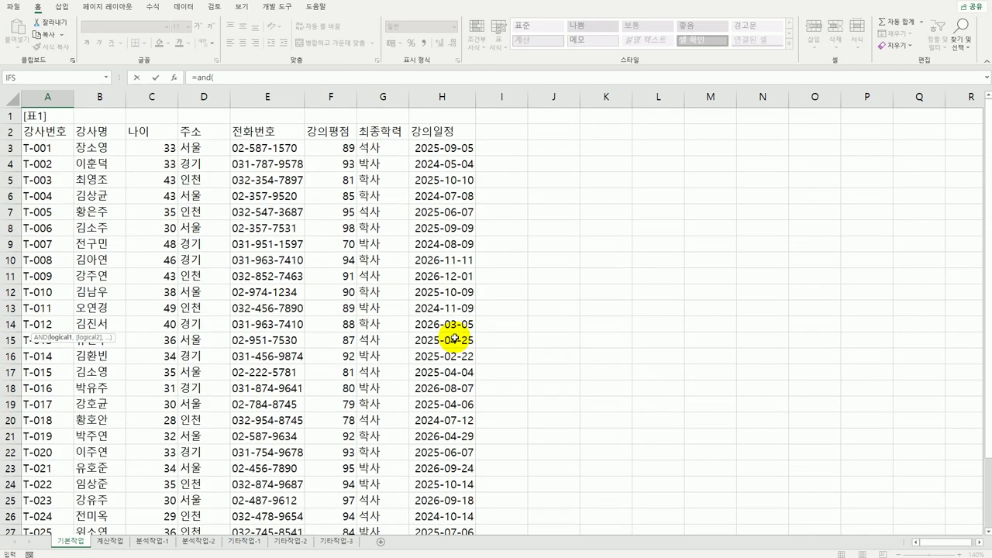
pyautogui.click(333, 147)
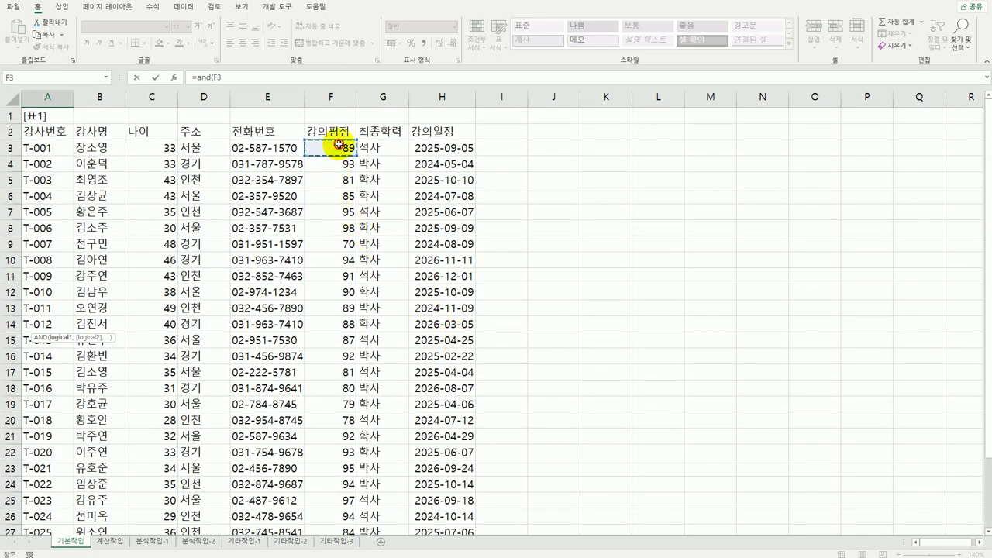
pyautogui.scroll(-9, 331, 207)
pyautogui.scroll(3, 323, 237)
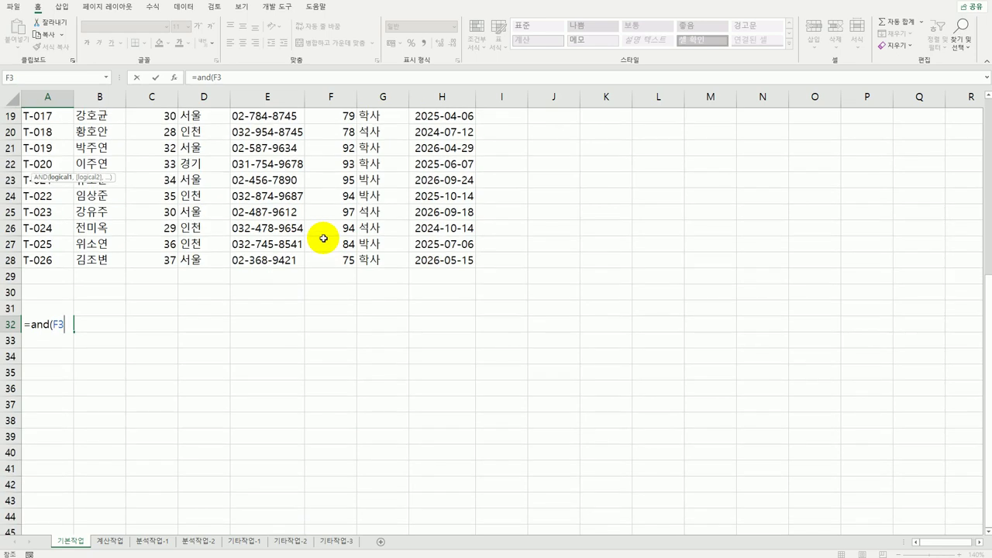
pyautogui.write('>')
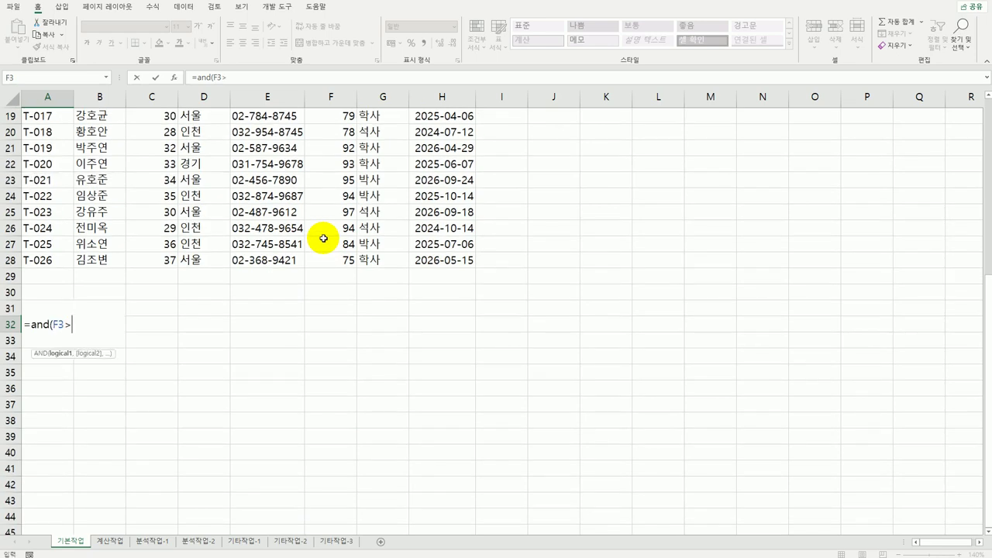
# - Complete the first condition with LARGE($F$3:$F$28,5), using an absolute reference to the 강의평점 column
pyautogui.write('=lar')
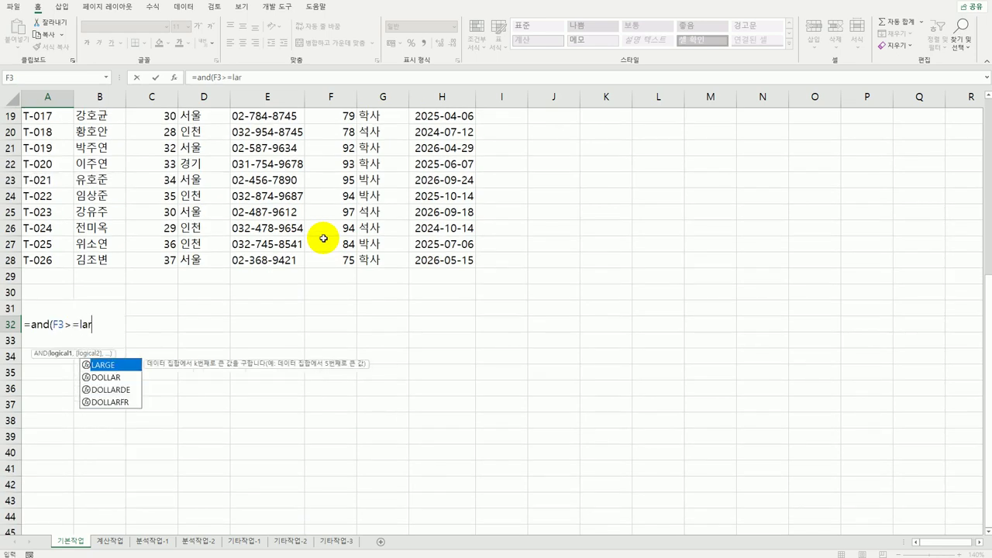
pyautogui.press('Tab')
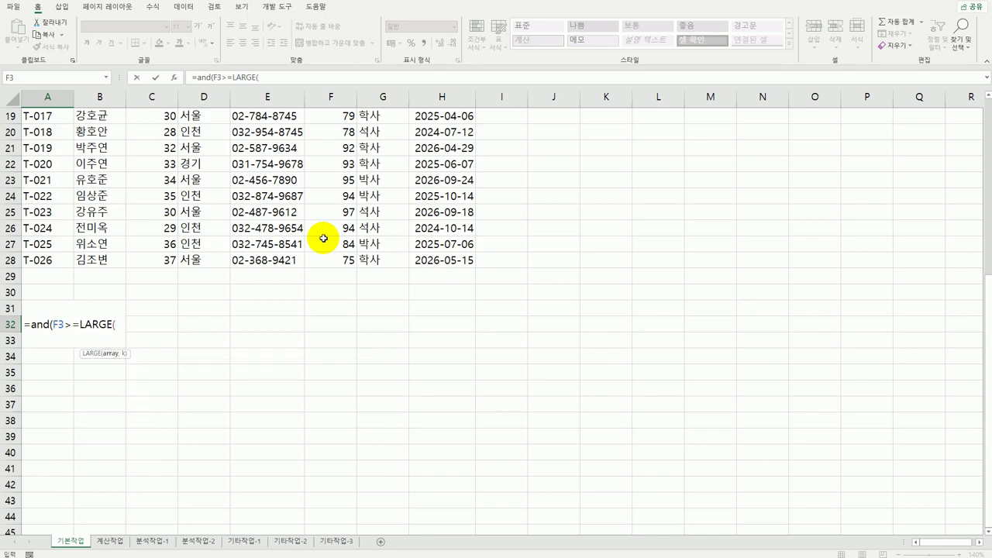
pyautogui.scroll(6, 323, 237)
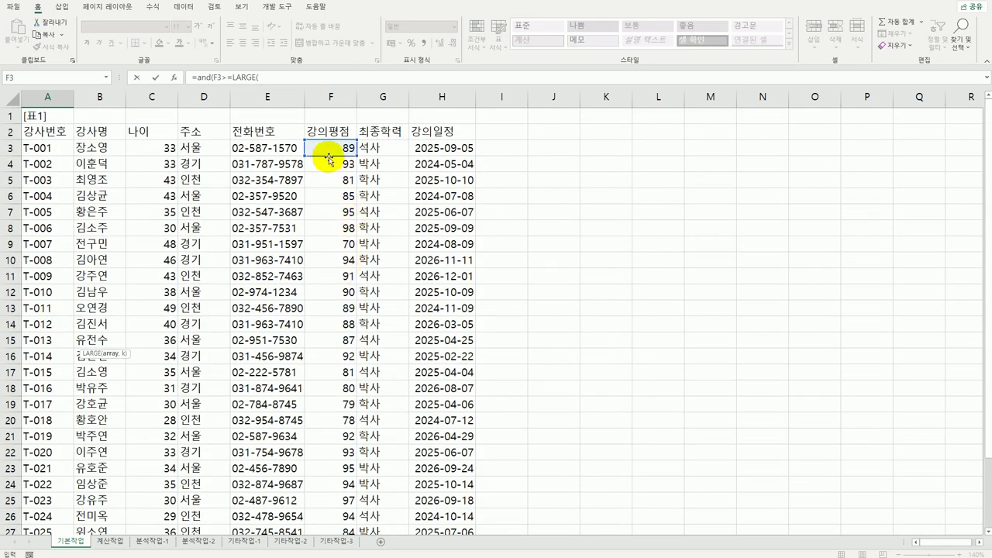
pyautogui.moveTo(329, 157); pyautogui.dragTo(339, 502)
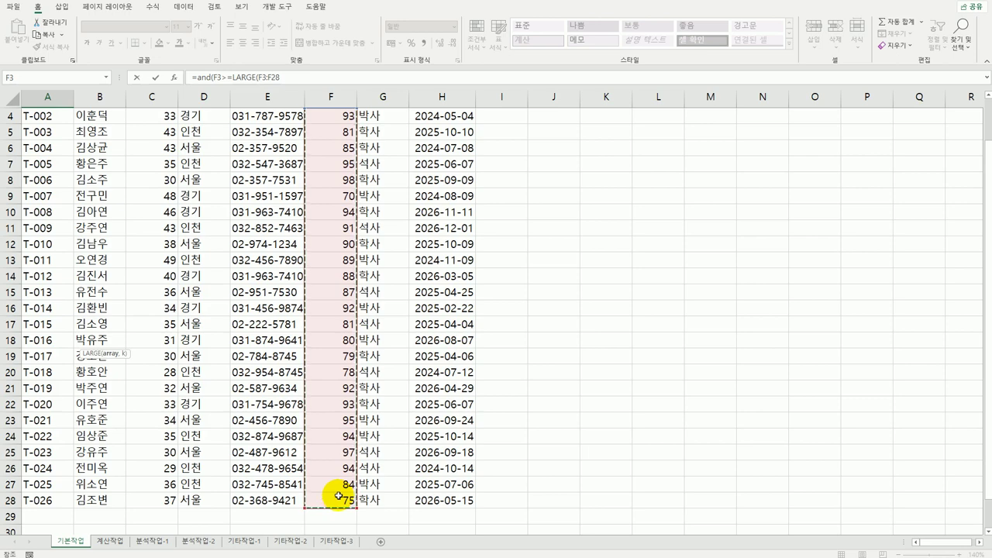
pyautogui.press('F4')
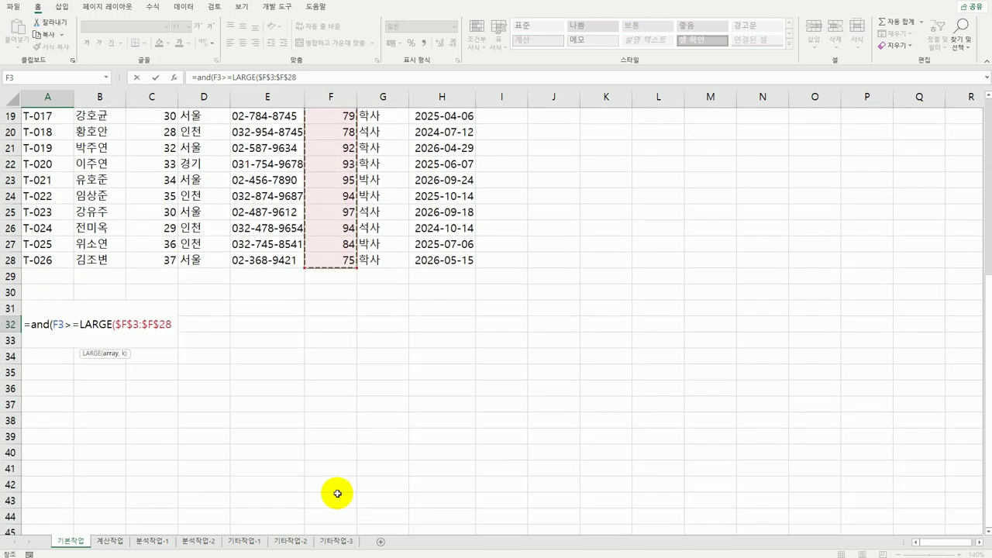
pyautogui.write(',5')
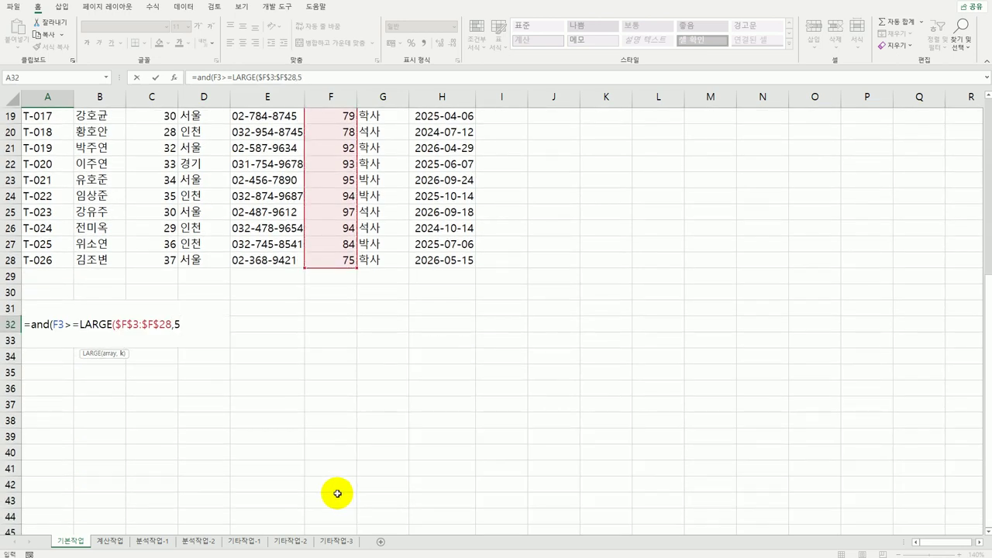
pyautogui.write(')')
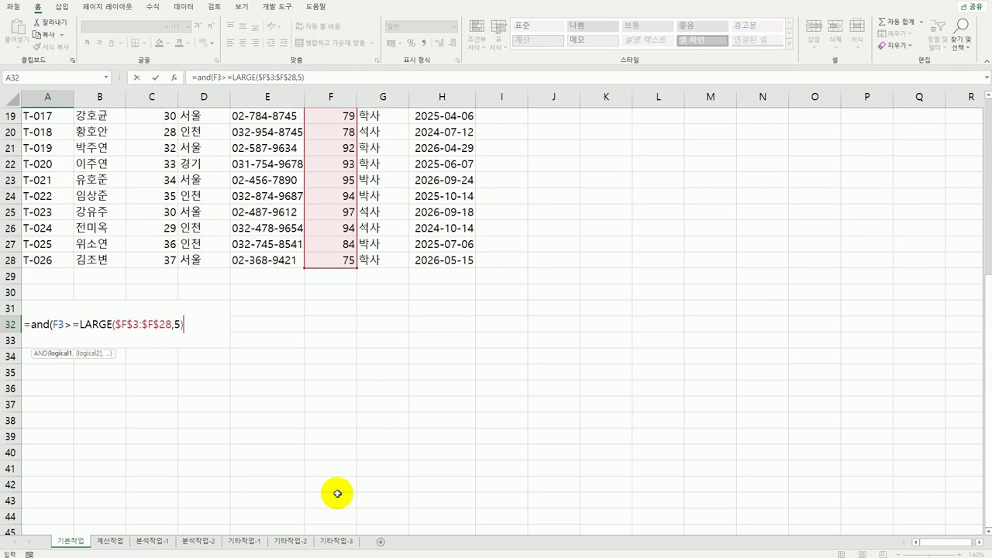
# - Add the second condition YEAR(H3)>=2025 to the AND formula in A32, then close and enter the formula
pyautogui.write(',')
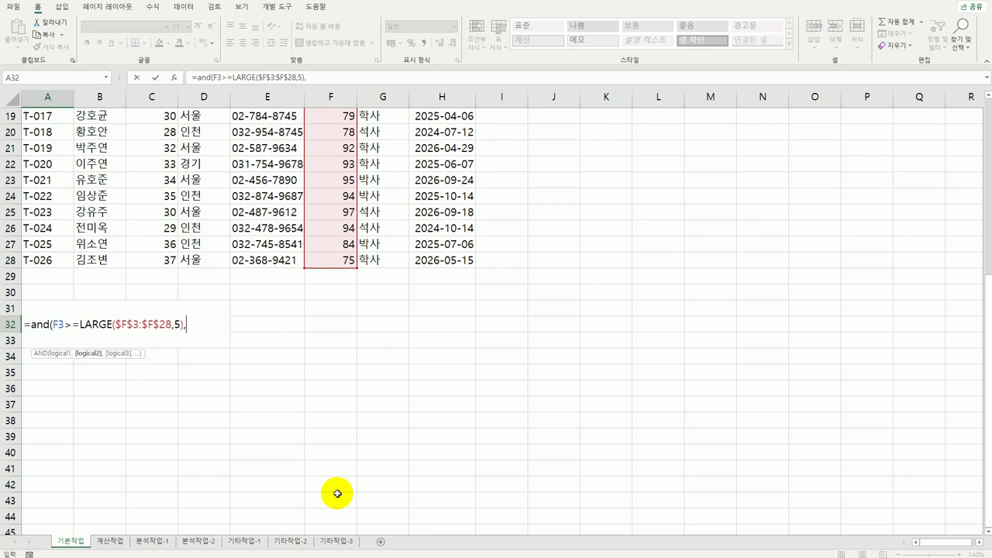
pyautogui.write('year')
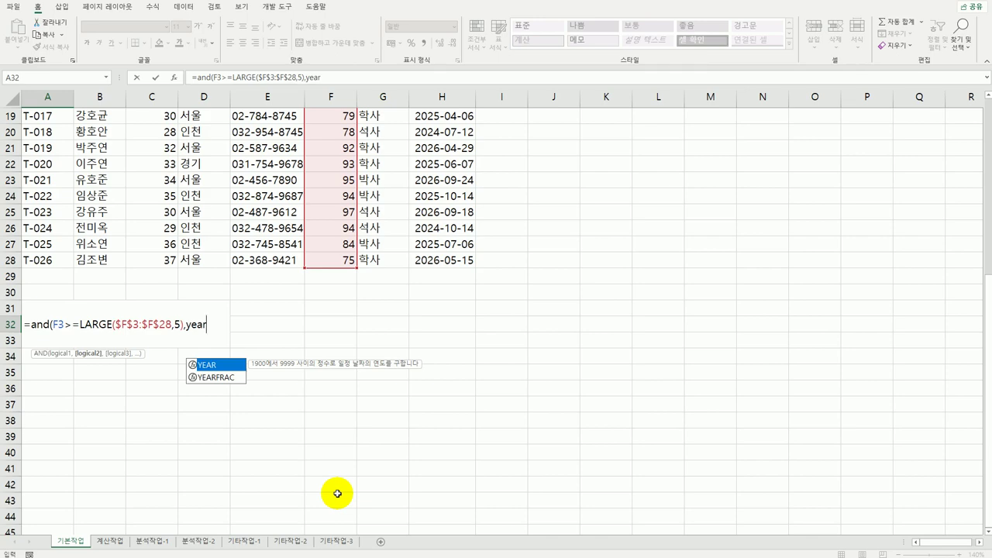
pyautogui.write('(')
pyautogui.scroll(6, 391, 465)
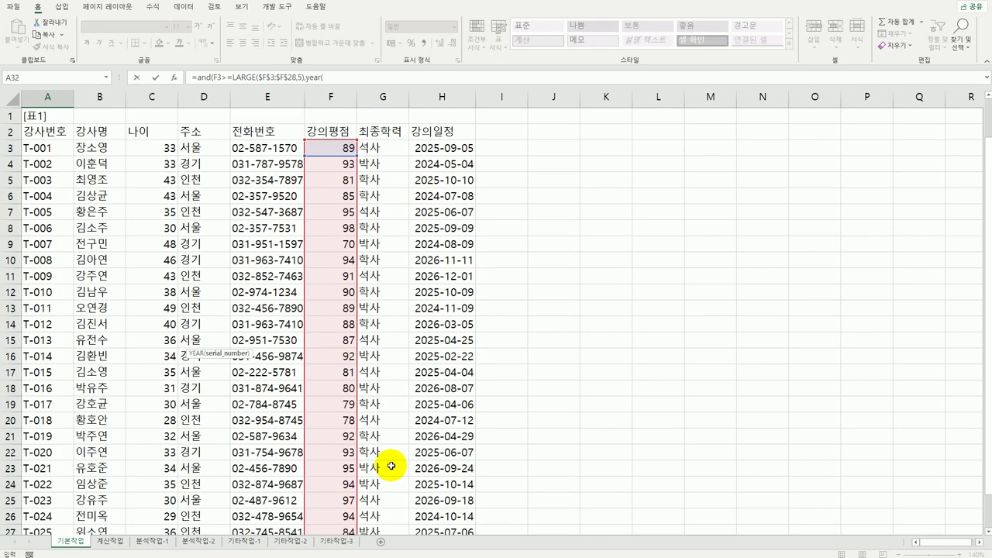
pyautogui.click(435, 152)
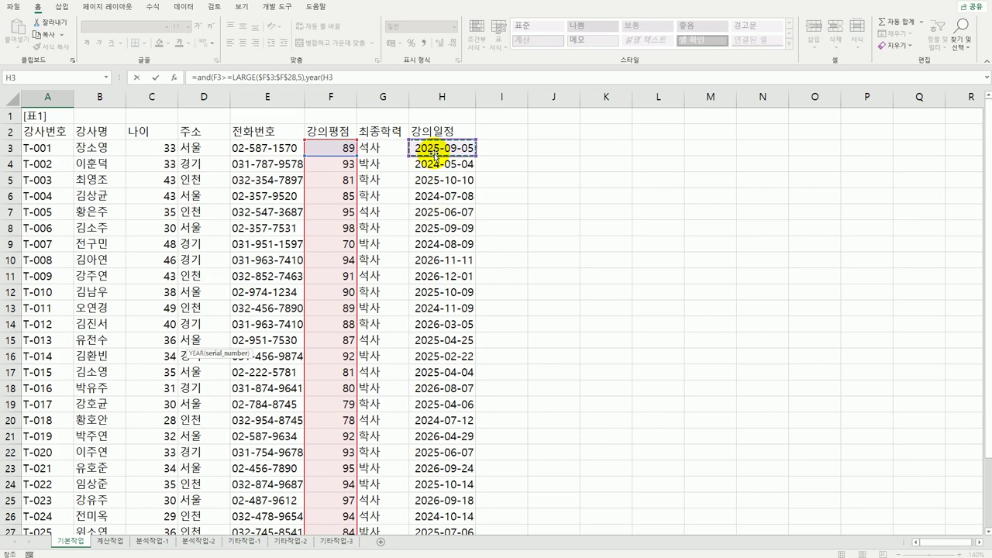
pyautogui.write(')')
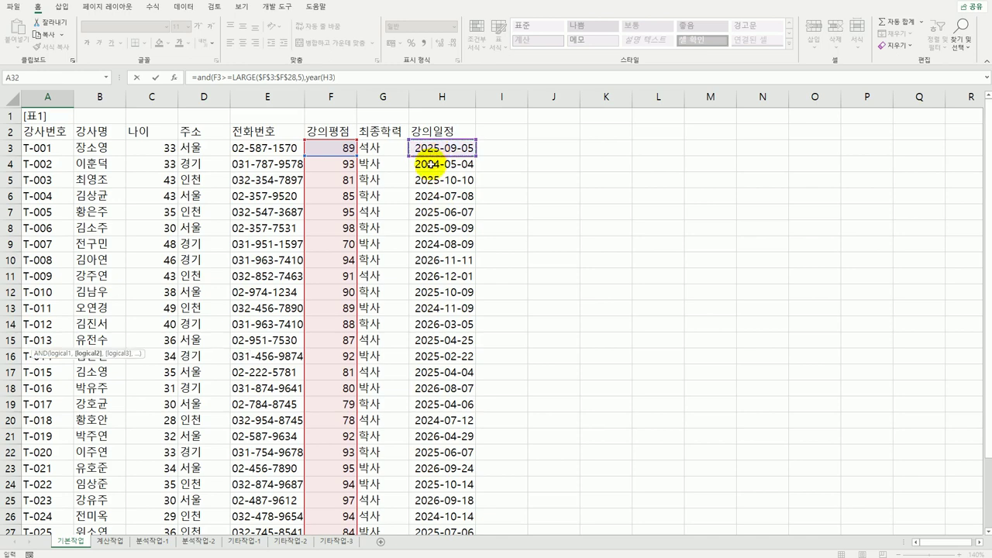
pyautogui.scroll(-3, 419, 224)
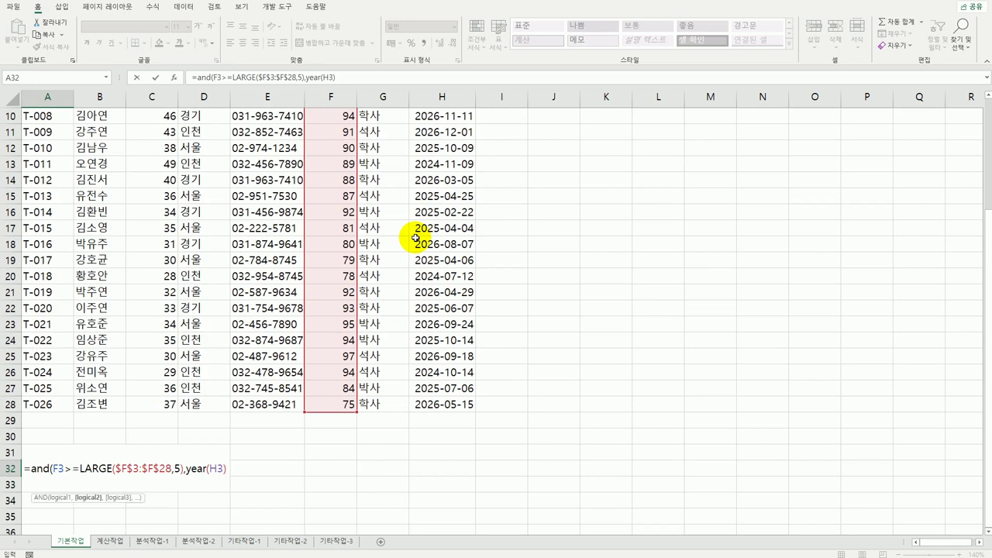
pyautogui.write('>=2025')
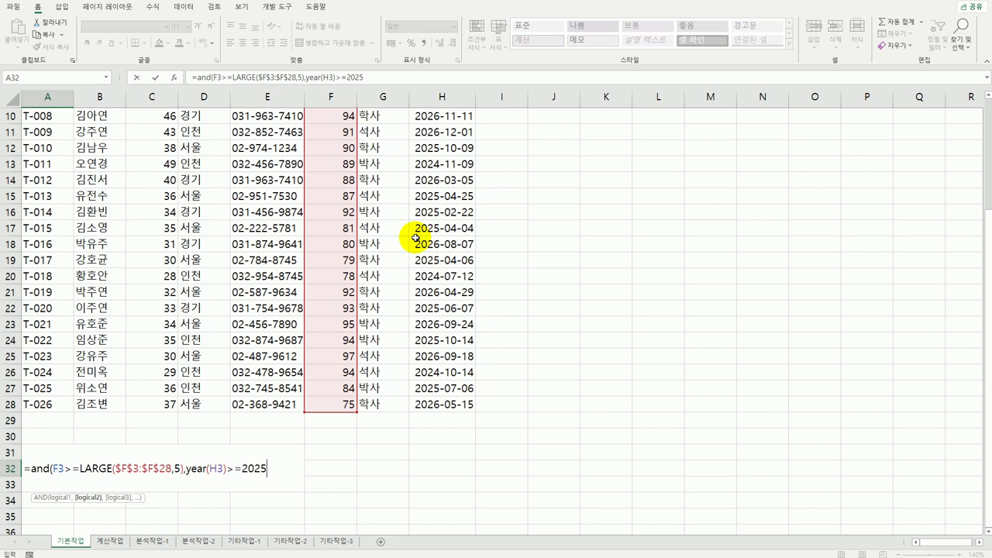
pyautogui.write(')')
pyautogui.press('Return')
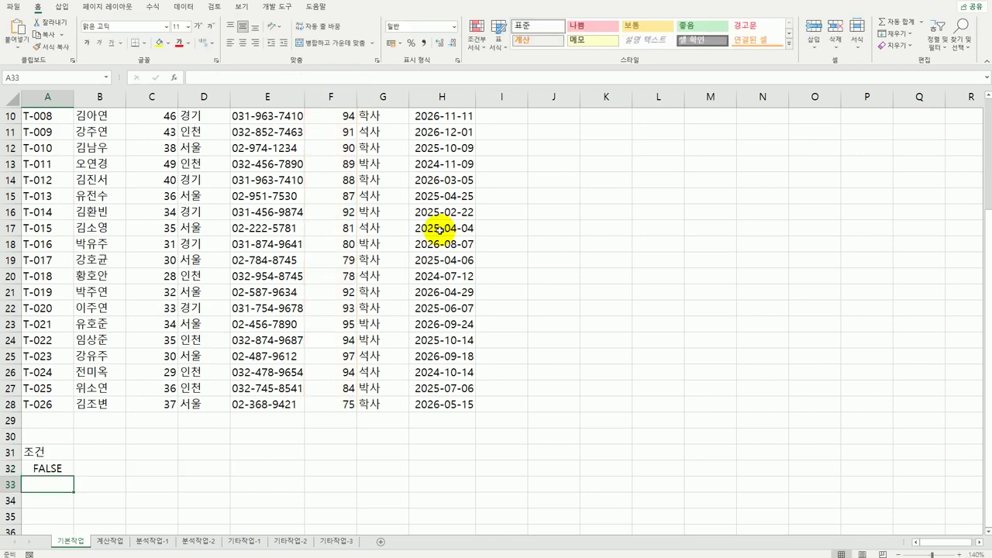
# - Copy the headers 강사명, 나이, 주소, 강의평점 and 강의일정 from row 2 to the row starting at A34
pyautogui.scroll(3, 438, 223)
pyautogui.click(121, 130)
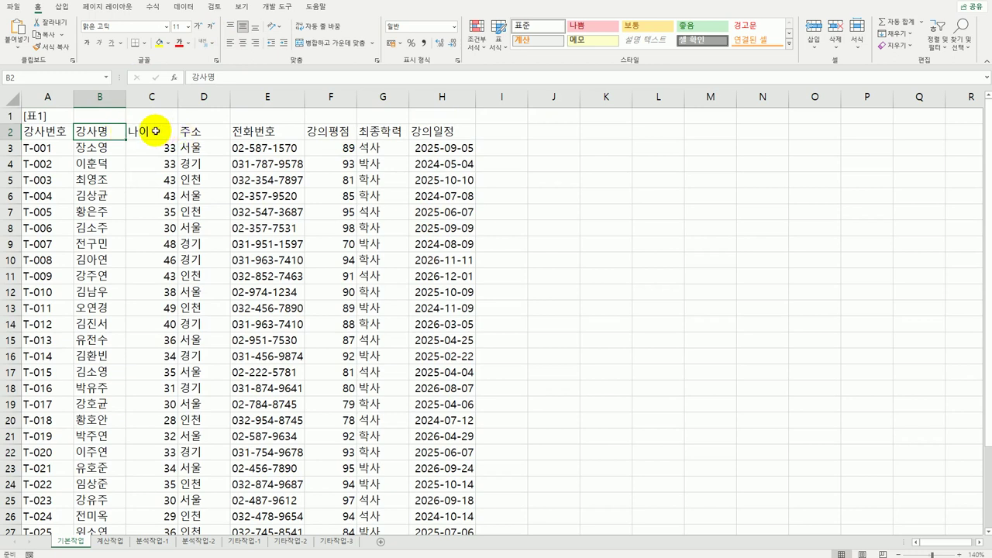
pyautogui.moveTo(101, 132); pyautogui.dragTo(181, 132)
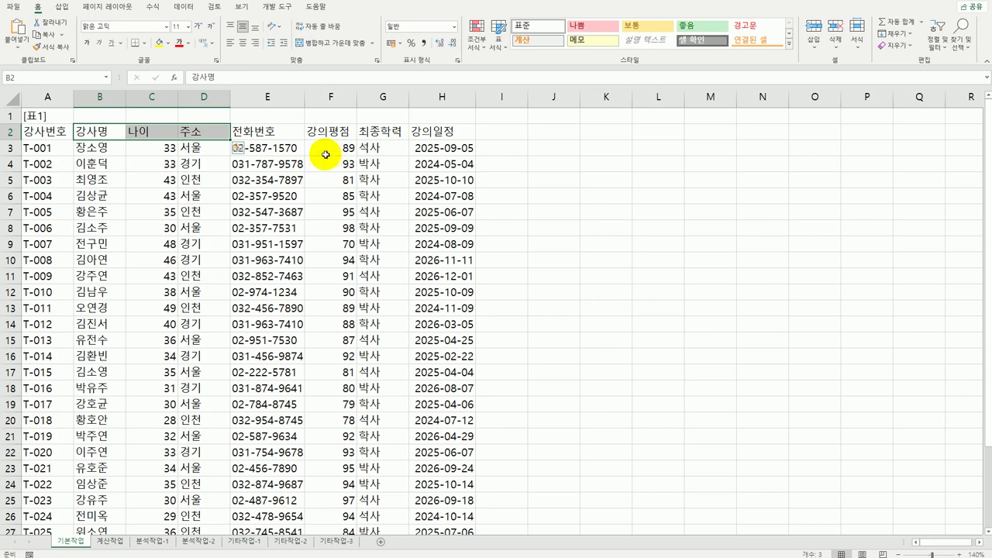
pyautogui.keyDown('ctrl'); pyautogui.click(341, 133); pyautogui.keyUp('ctrl')
pyautogui.keyDown('ctrl'); pyautogui.click(433, 135); pyautogui.keyUp('ctrl')
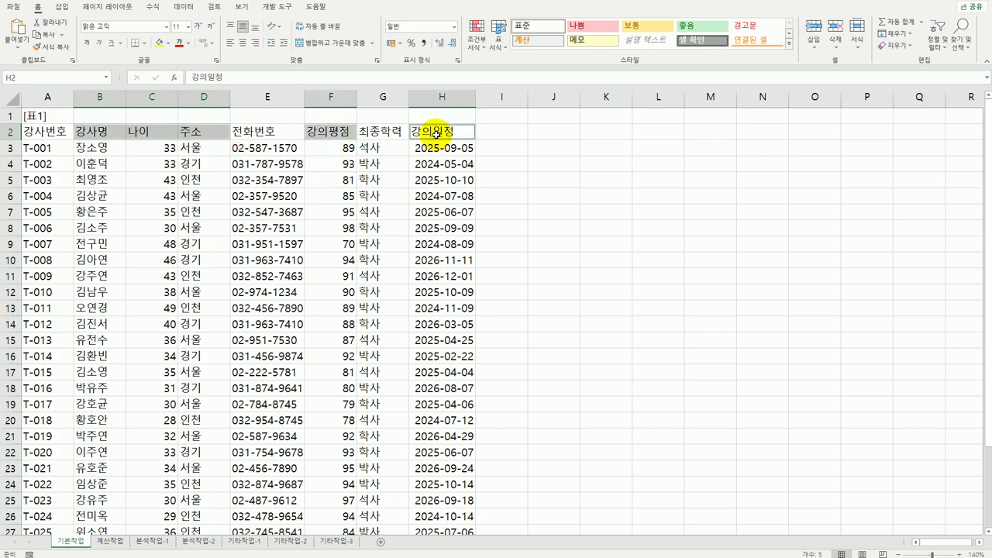
pyautogui.hotkey('ctrl', 'c')
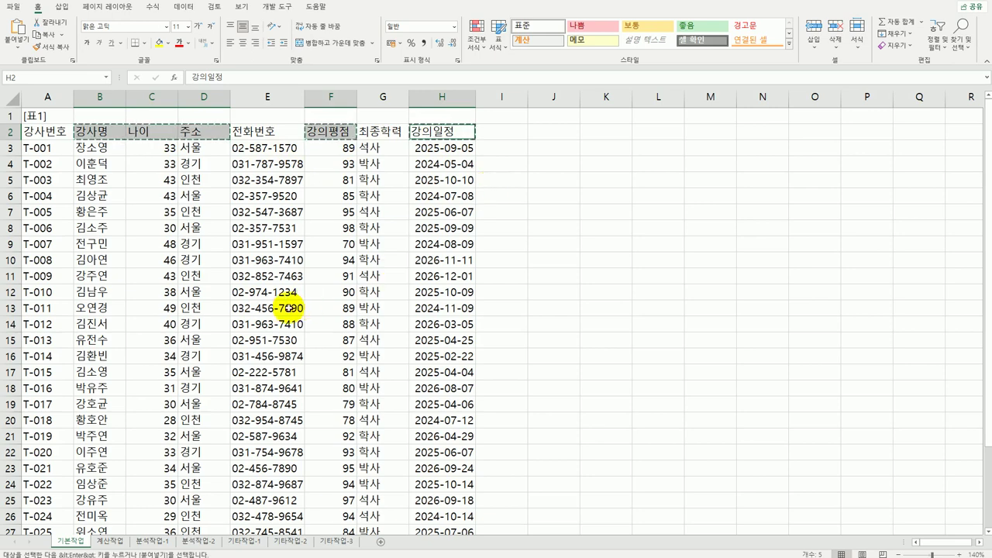
pyautogui.scroll(-6, 289, 308)
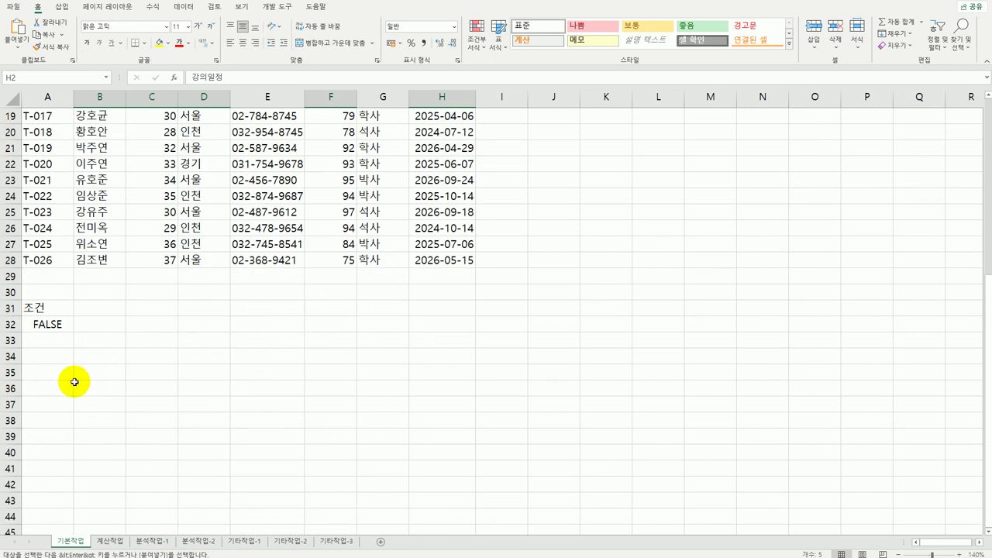
pyautogui.click(49, 356)
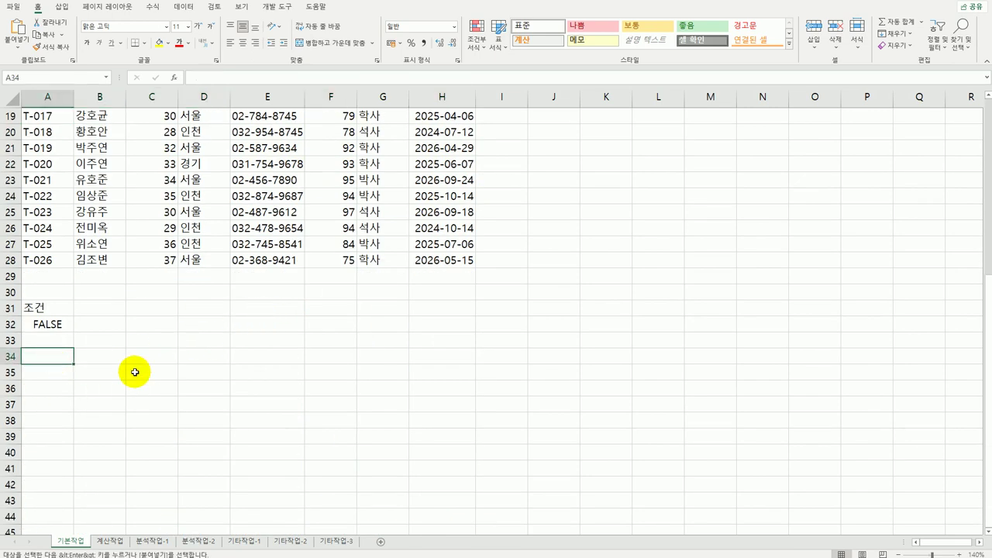
pyautogui.hotkey('ctrl', 'v')
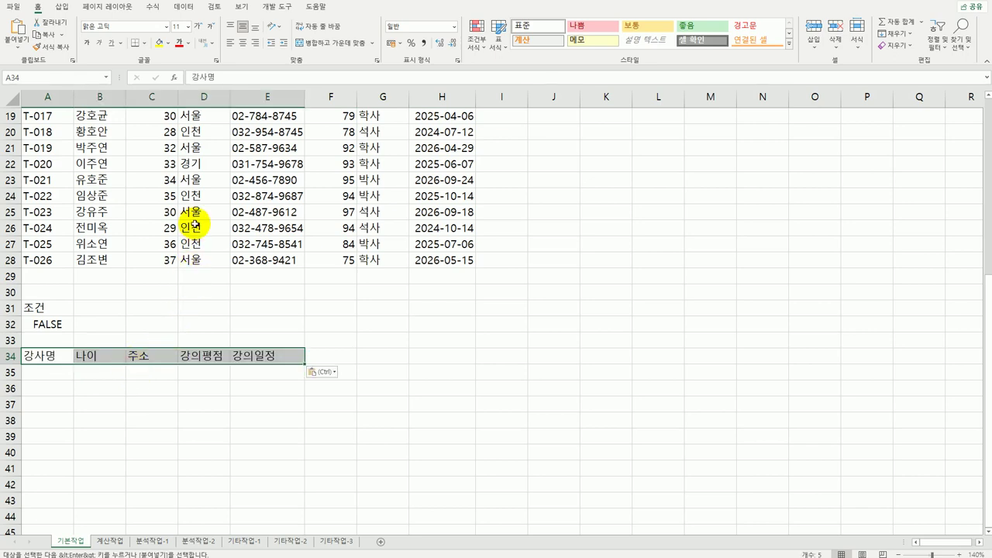
# - Start an advanced filter on the instructor table A2:H28 and set its criteria range to A31:A32
pyautogui.scroll(6, 193, 207)
pyautogui.click(192, 208)
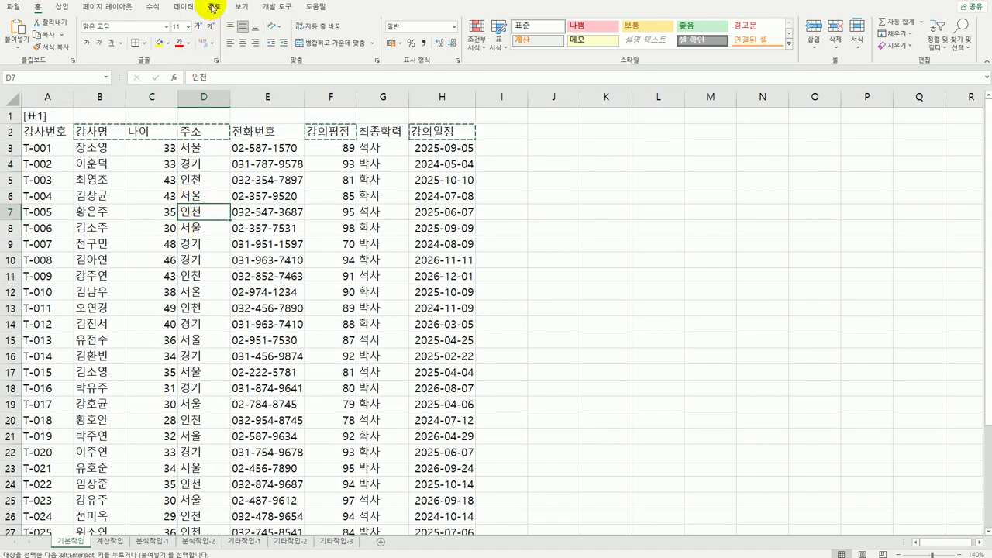
pyautogui.click(181, 8)
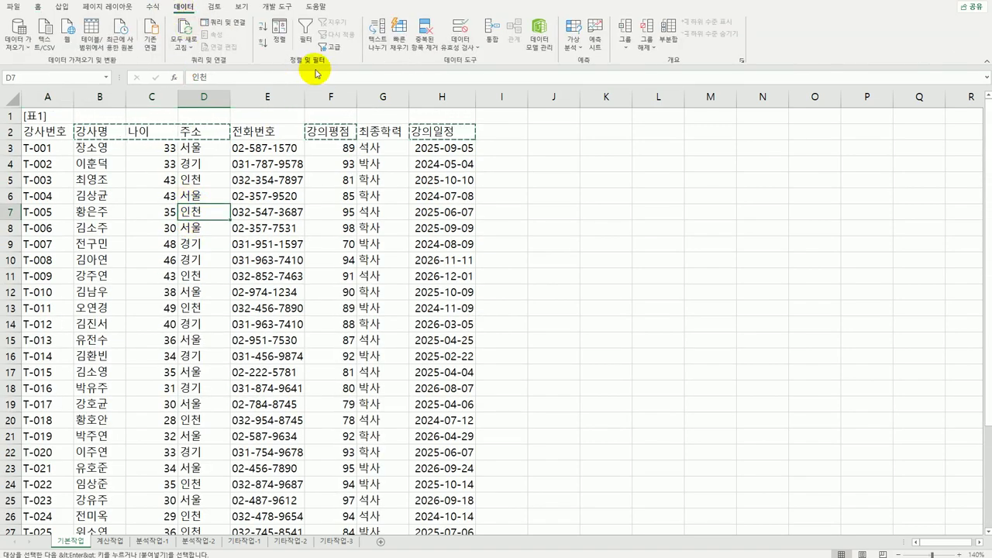
pyautogui.click(328, 50)
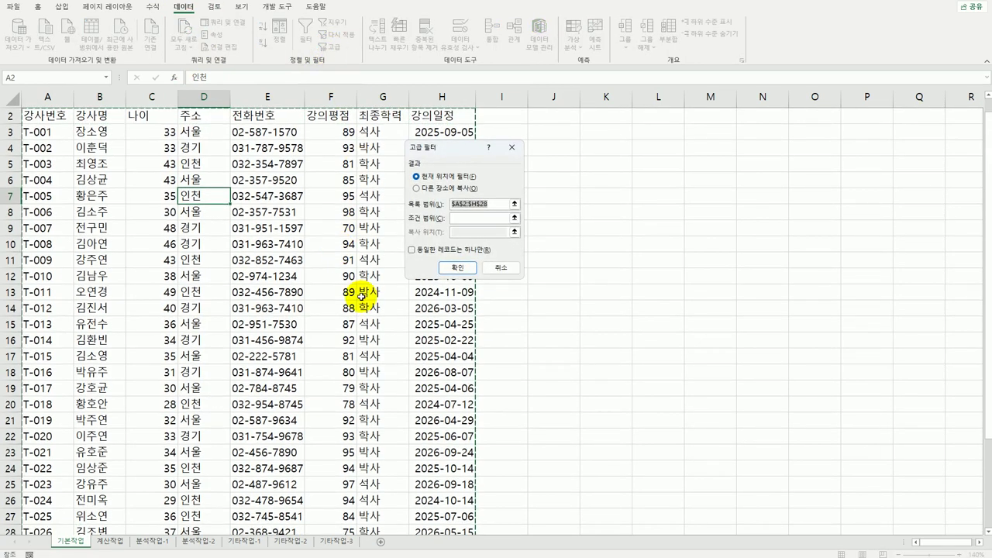
pyautogui.click(477, 219)
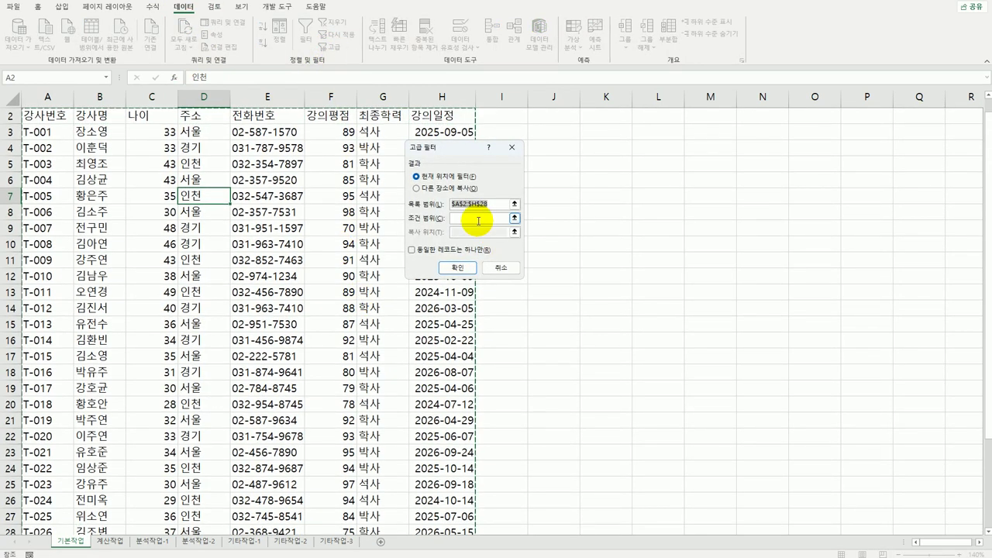
pyautogui.scroll(-6, 477, 221)
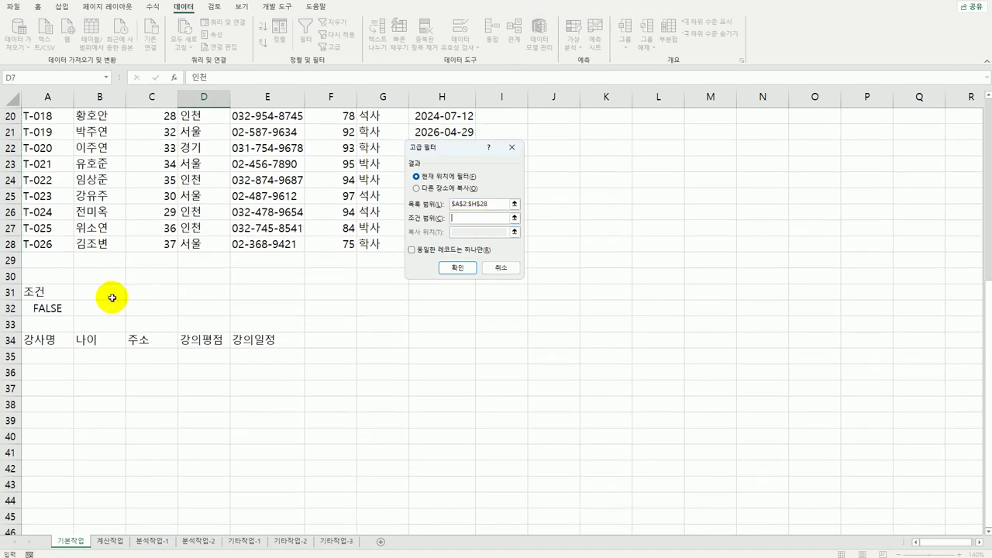
pyautogui.moveTo(36, 290); pyautogui.dragTo(45, 305)
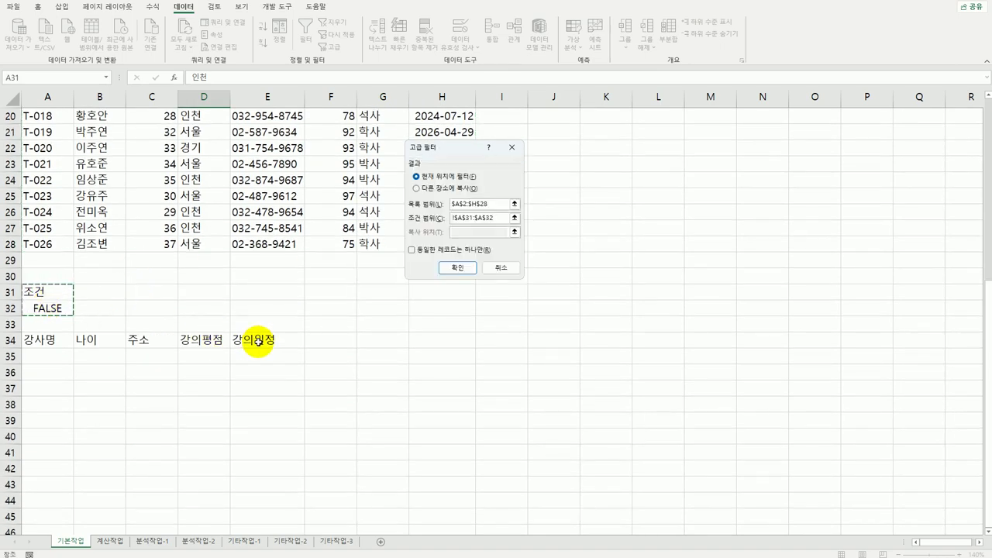
# - Set the advanced filter to copy its results to another location at A34:E34 and run it
pyautogui.click(423, 188)
pyautogui.click(463, 232)
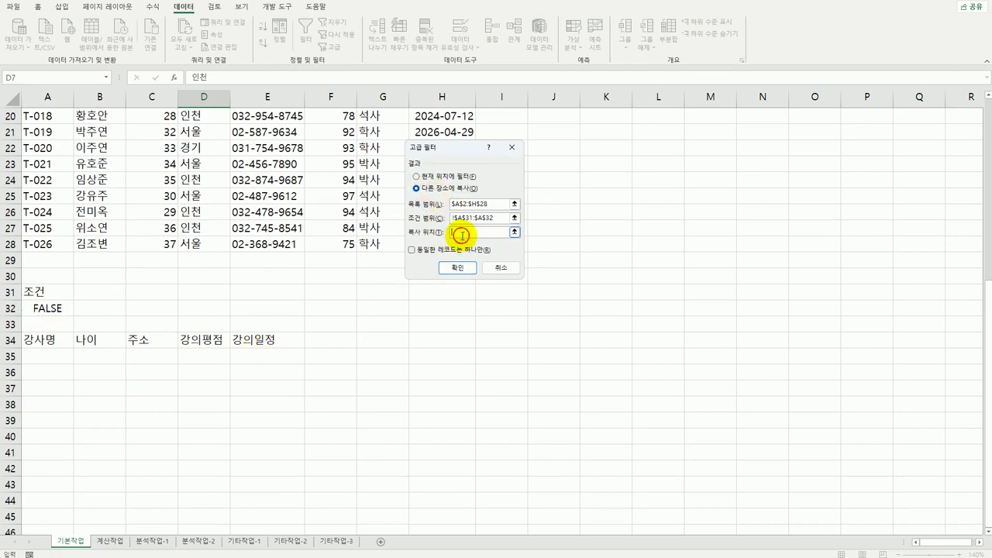
pyautogui.moveTo(33, 341); pyautogui.dragTo(252, 339)
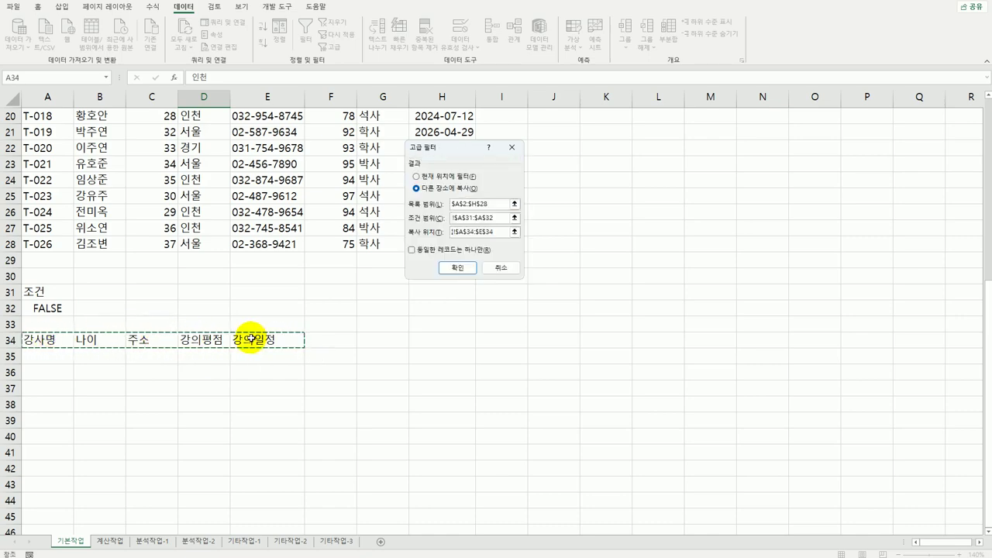
pyautogui.click(455, 267)
pyautogui.scroll(-7, 411, 366)
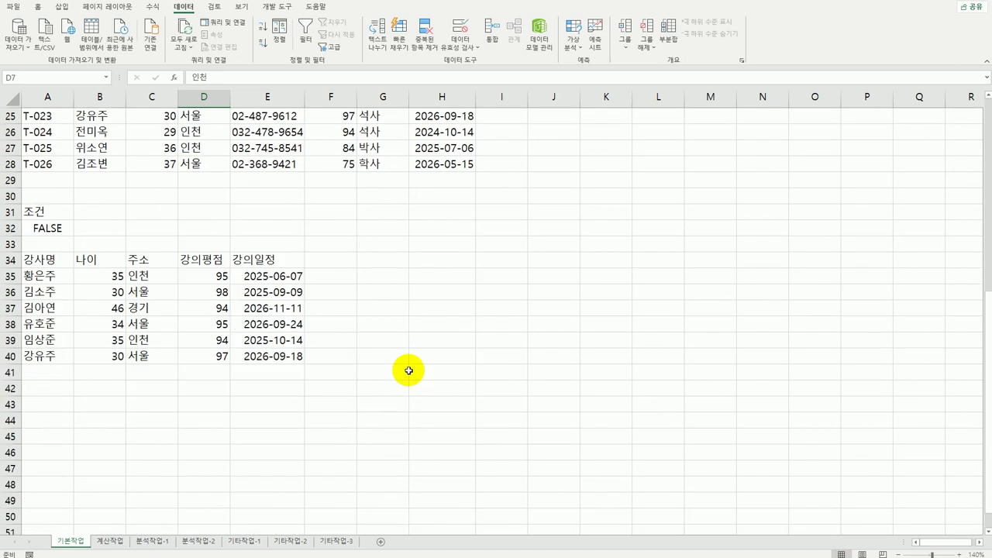
# - Review the criteria formula in A32 against the extracted instructor rows and the source table's header row
pyautogui.click(47, 226)
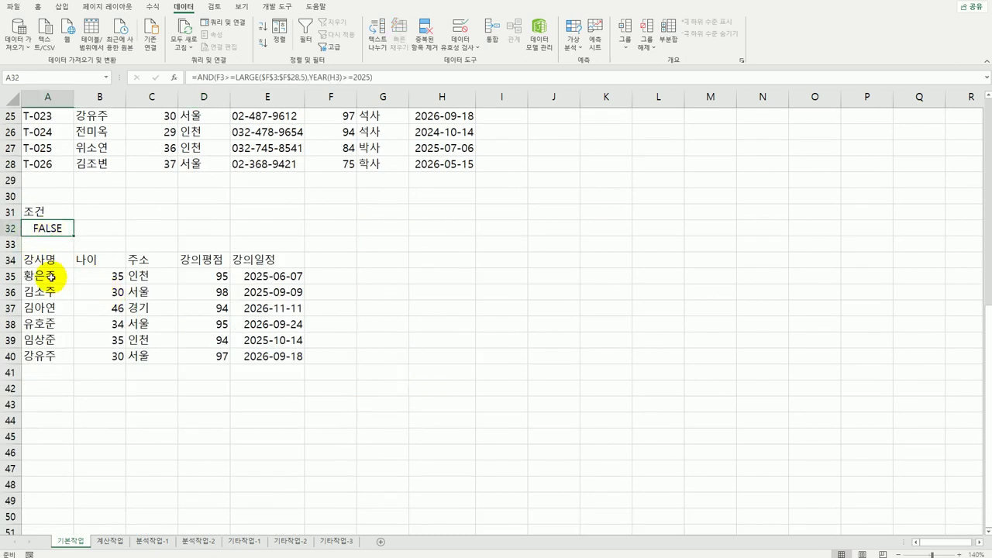
pyautogui.moveTo(44, 276); pyautogui.dragTo(51, 353)
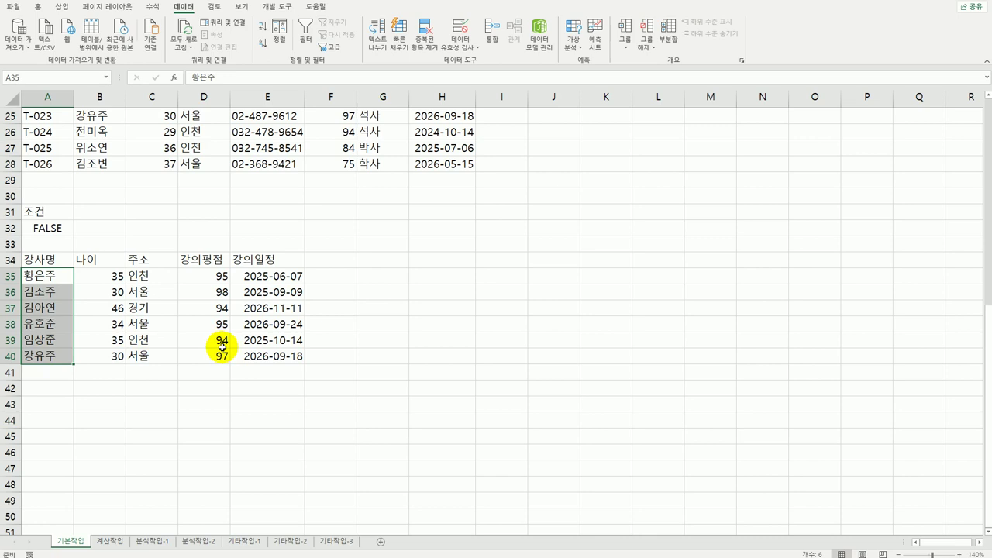
pyautogui.click(55, 230)
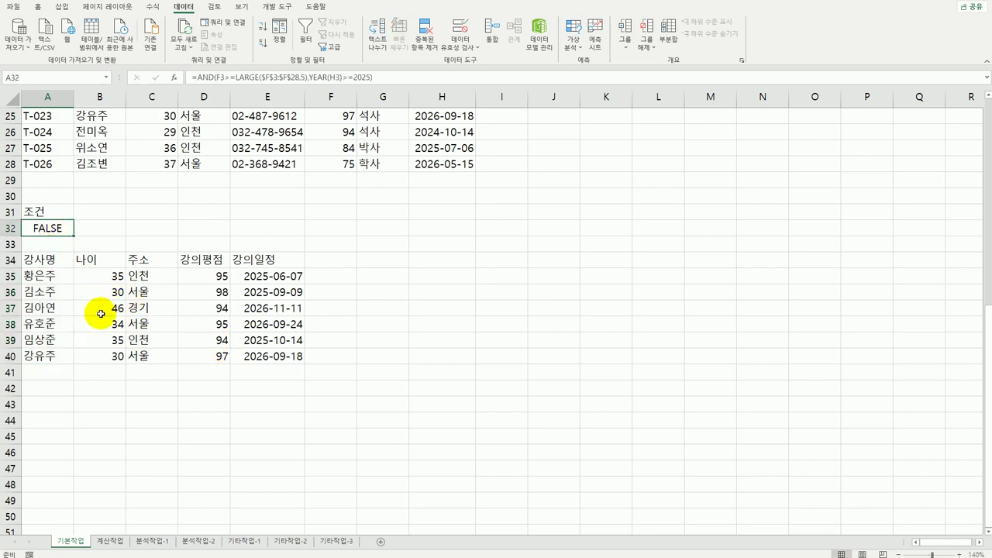
pyautogui.scroll(8, 101, 313)
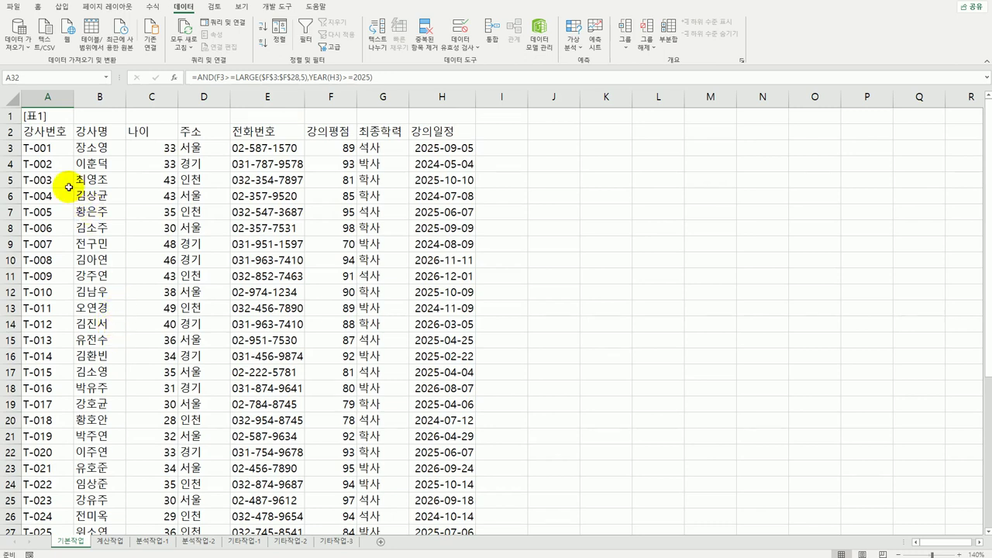
pyautogui.moveTo(42, 135); pyautogui.dragTo(443, 130)
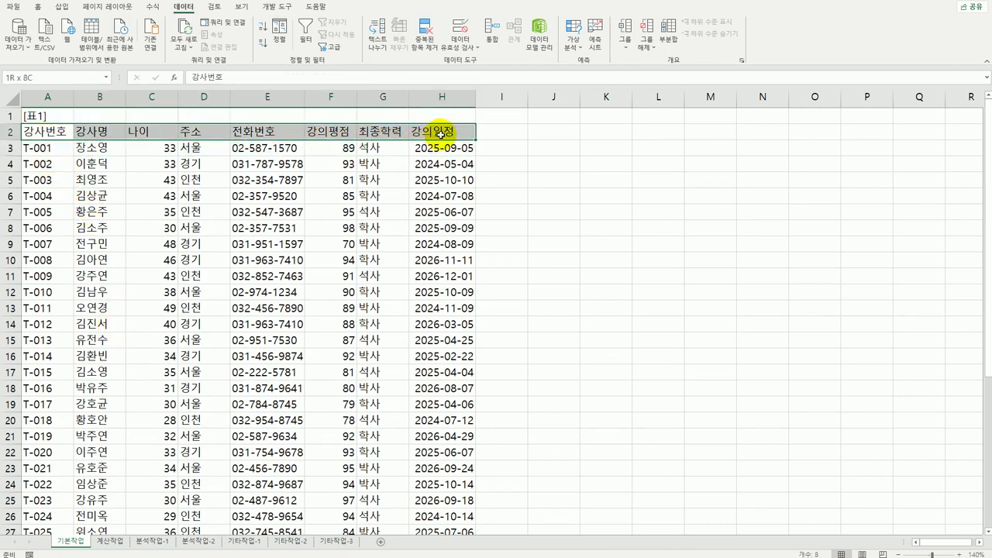
# - Select the table data A3:H28 without the headers and create a new conditional formatting rule that uses a formula
pyautogui.click(48, 145)
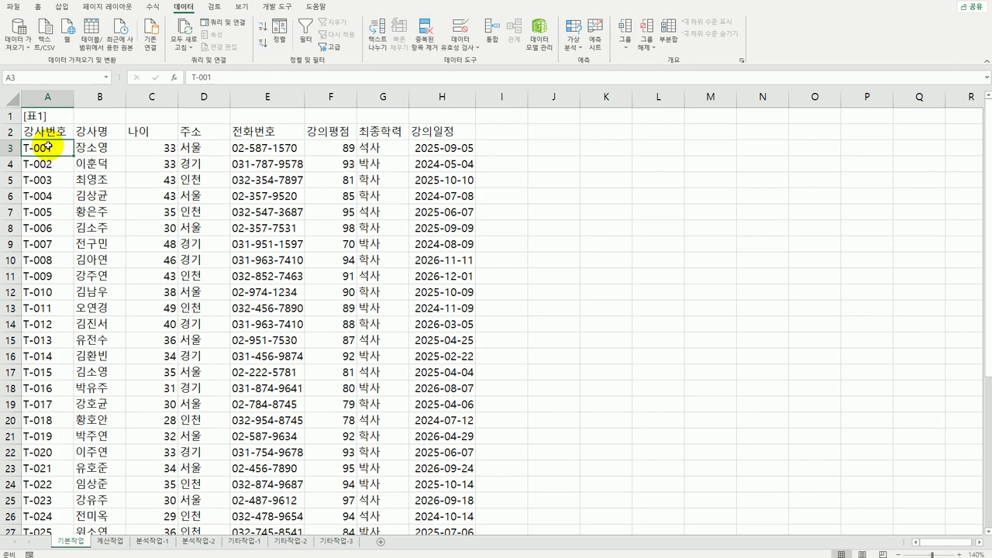
pyautogui.moveTo(48, 145); pyautogui.dragTo(449, 502)
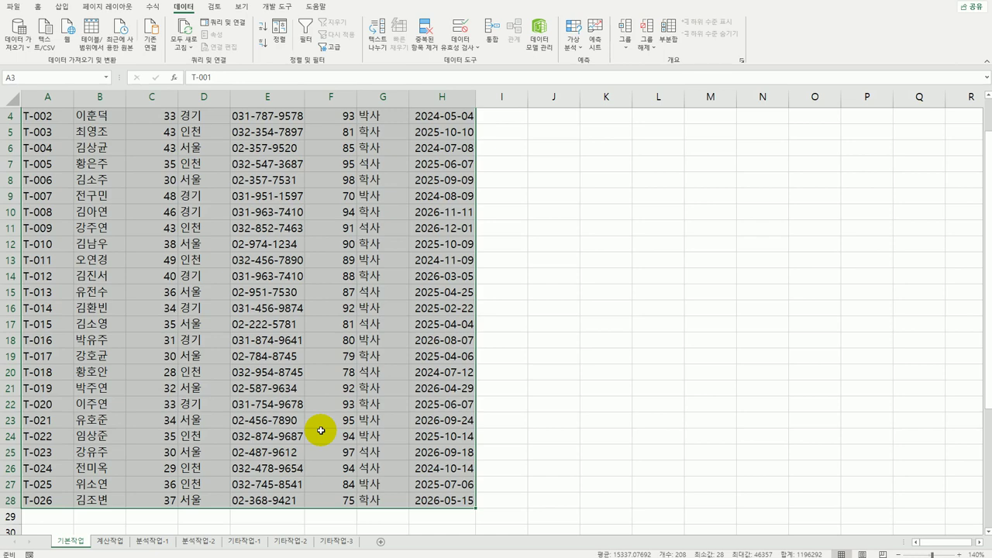
pyautogui.scroll(1, 321, 430)
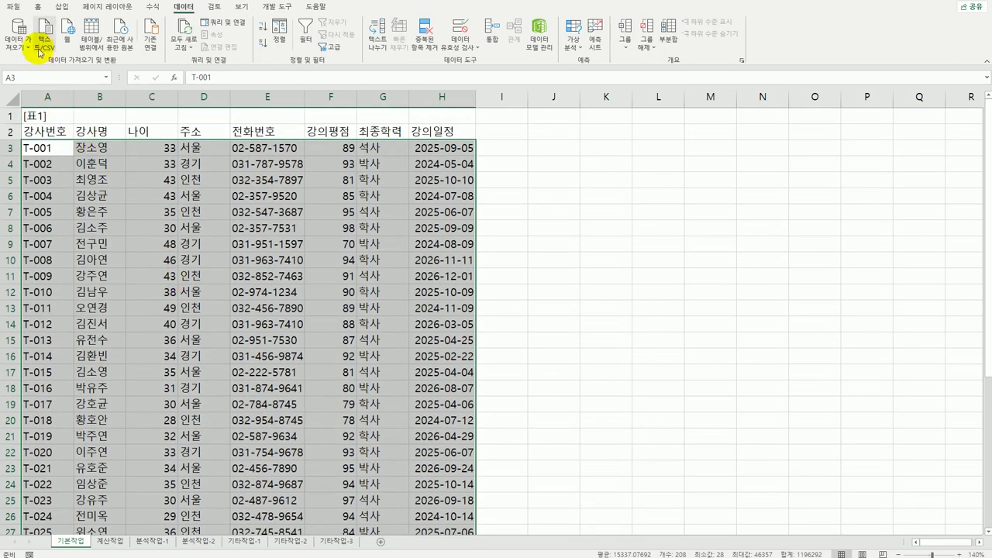
pyautogui.click(38, 10)
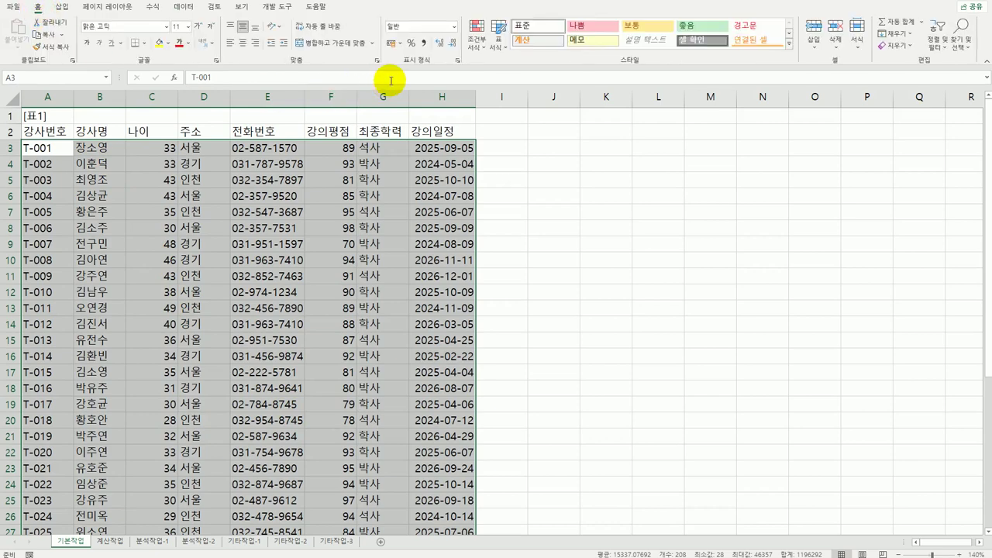
pyautogui.click(474, 38)
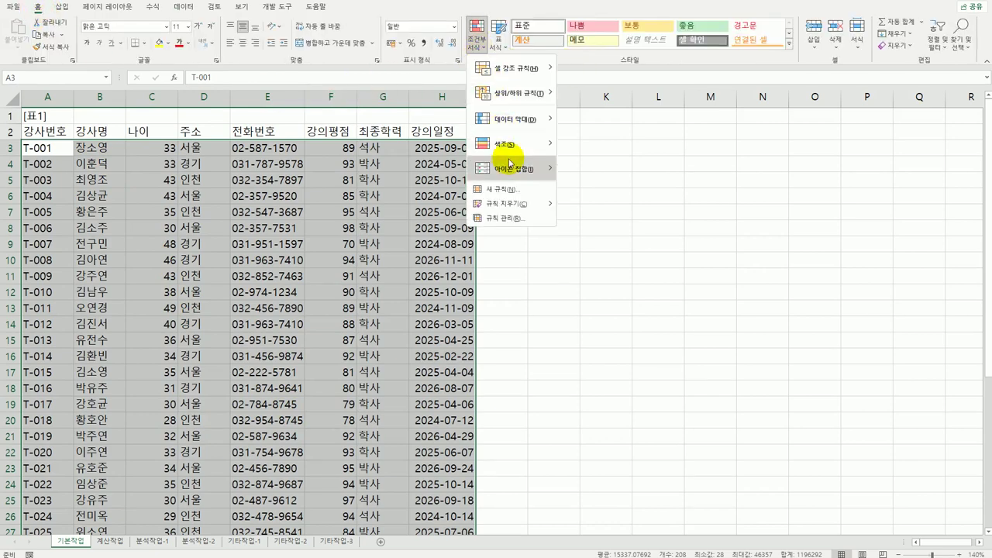
pyautogui.click(512, 197)
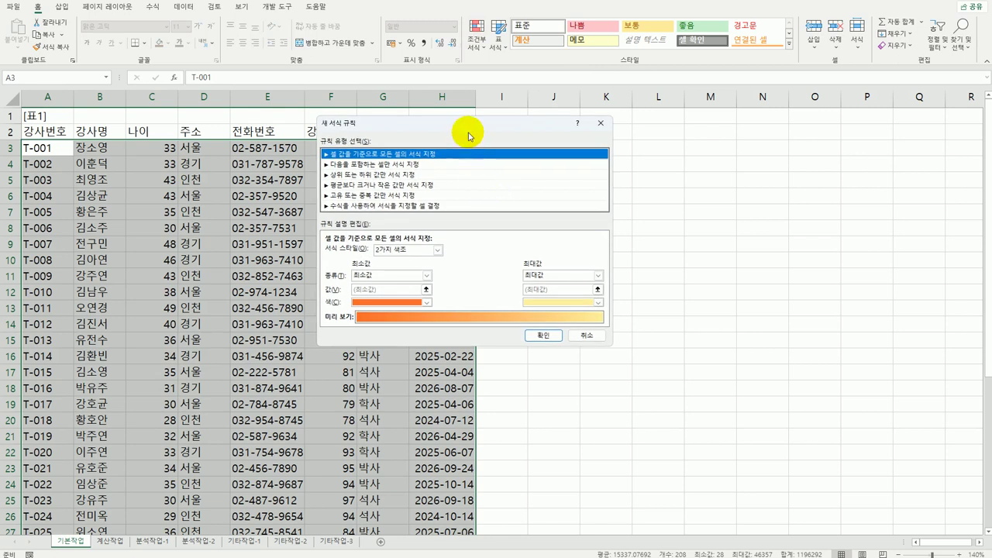
pyautogui.moveTo(465, 129); pyautogui.dragTo(647, 129)
pyautogui.click(589, 201)
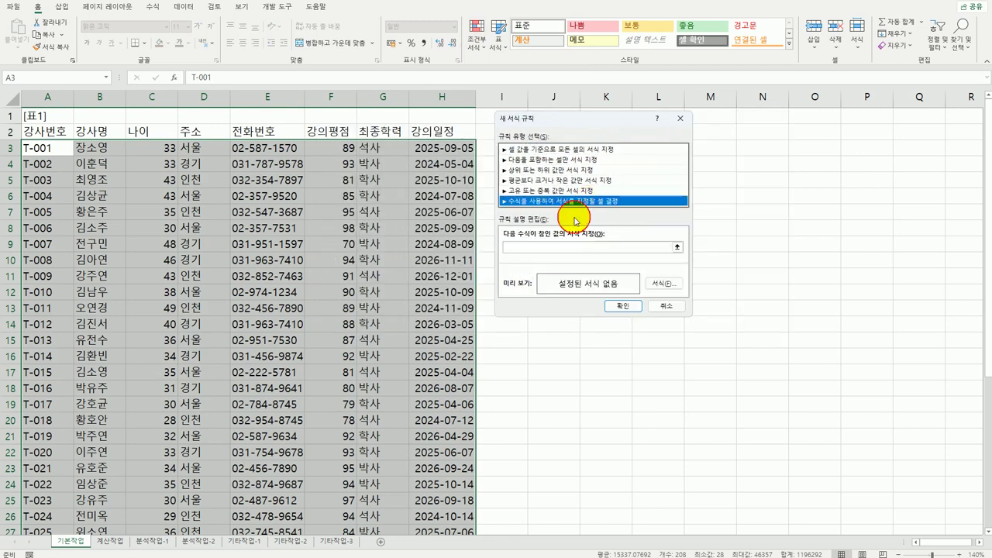
# - Begin the rule's formula as =and(or(, nesting an OR function inside AND
pyautogui.click(542, 249)
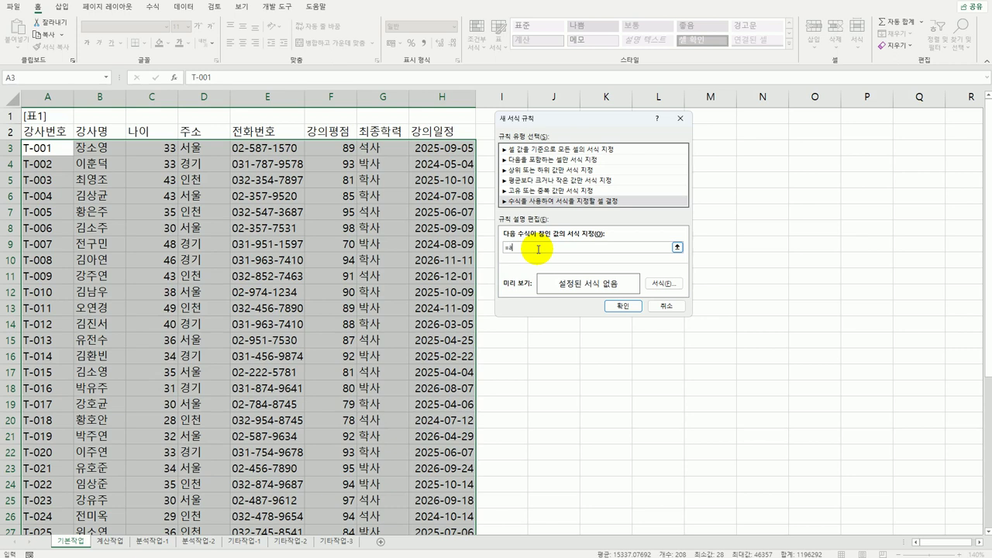
pyautogui.write('nd')
pyautogui.write('or(')
pyautogui.moveTo(542, 120); pyautogui.dragTo(533, 151)
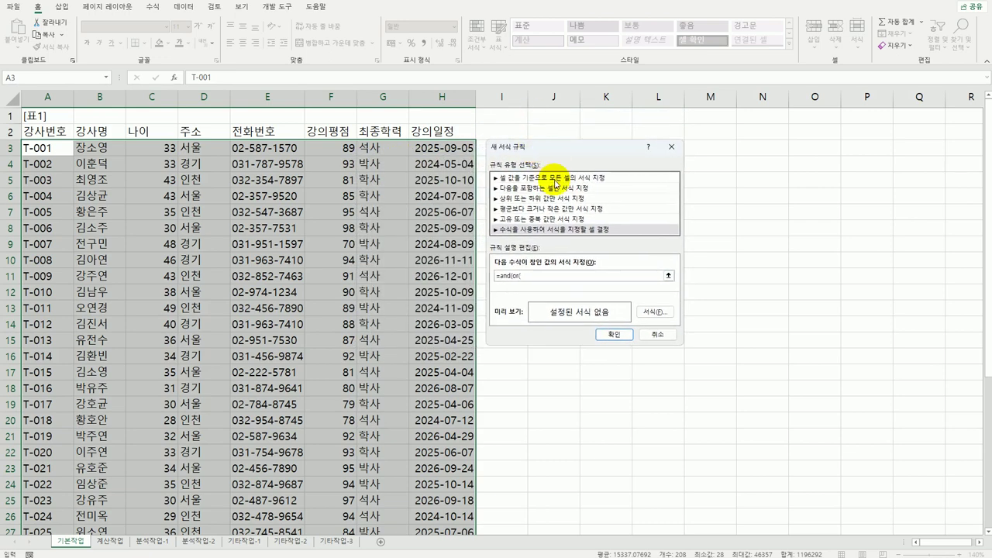
pyautogui.write('r(')
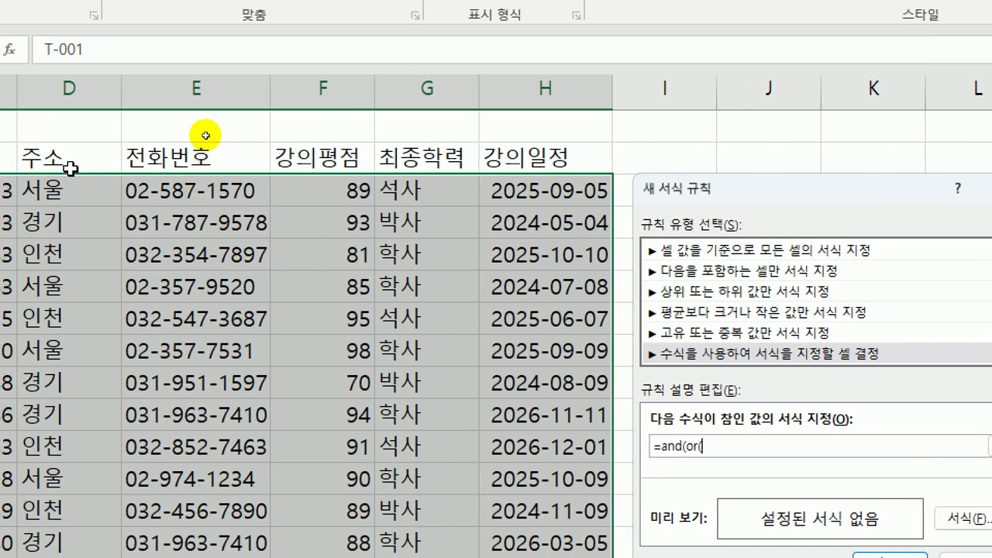
# - Add $D3="서울" as the first OR condition, locking only the column of the 주소 reference
pyautogui.click(71, 190)
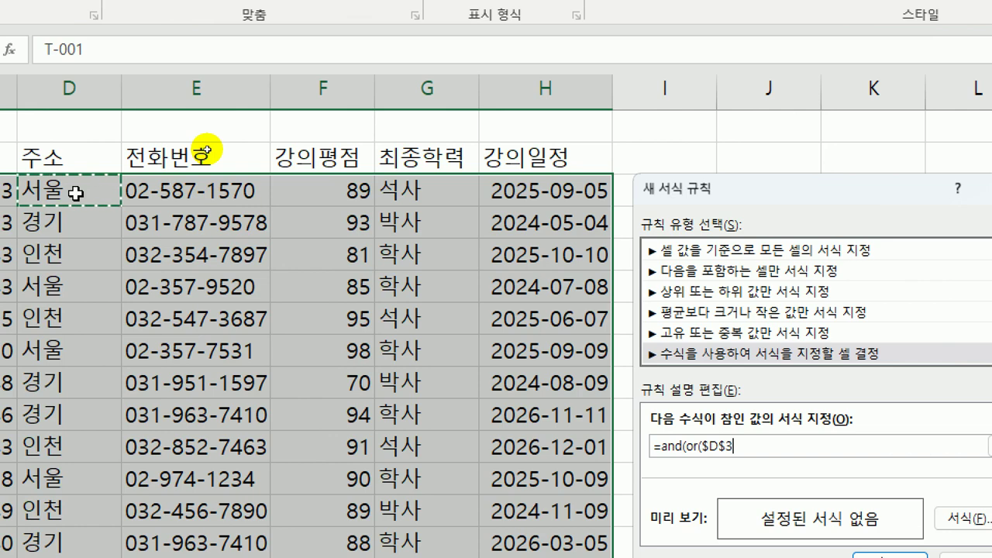
pyautogui.moveTo(742, 190); pyautogui.dragTo(334, 179)
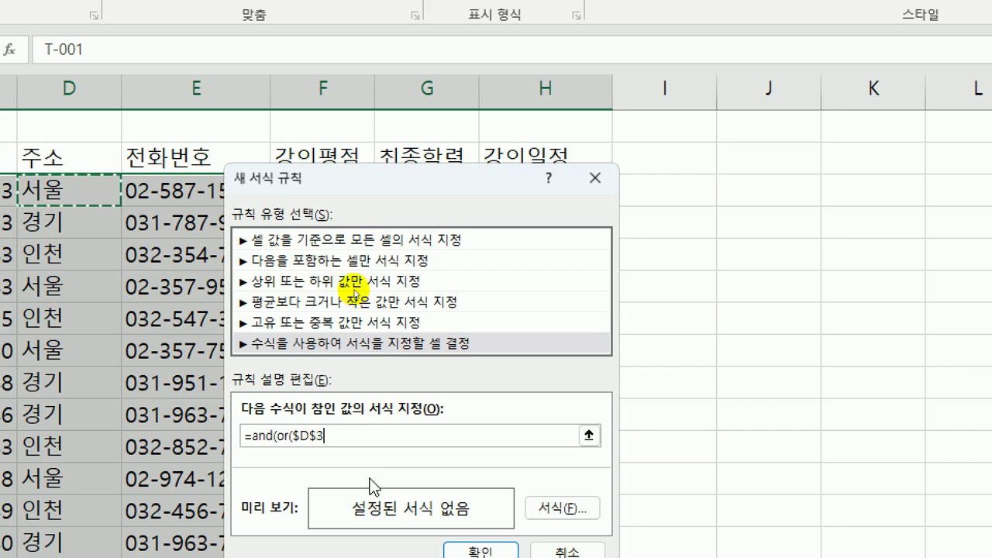
pyautogui.press('F4')
pyautogui.press('F4')
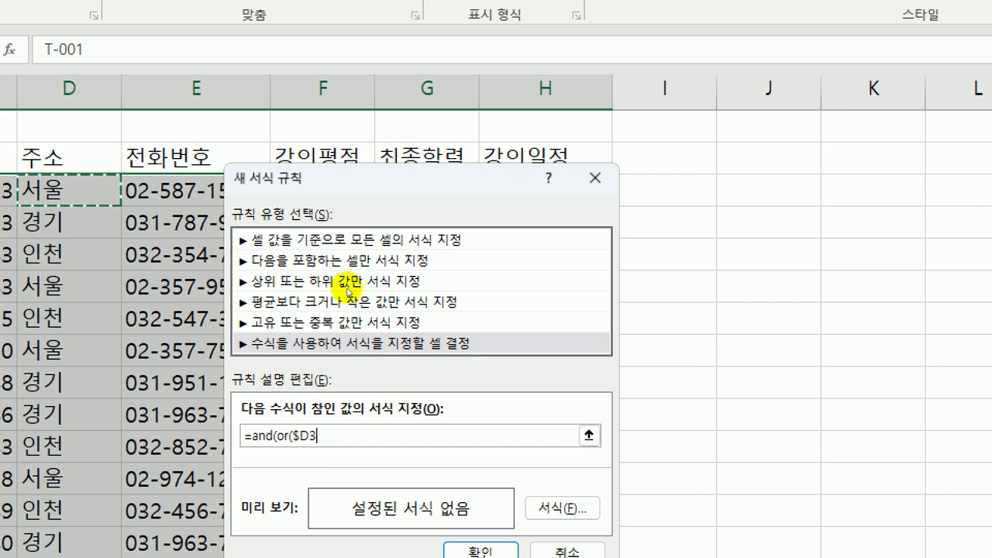
pyautogui.write('="')
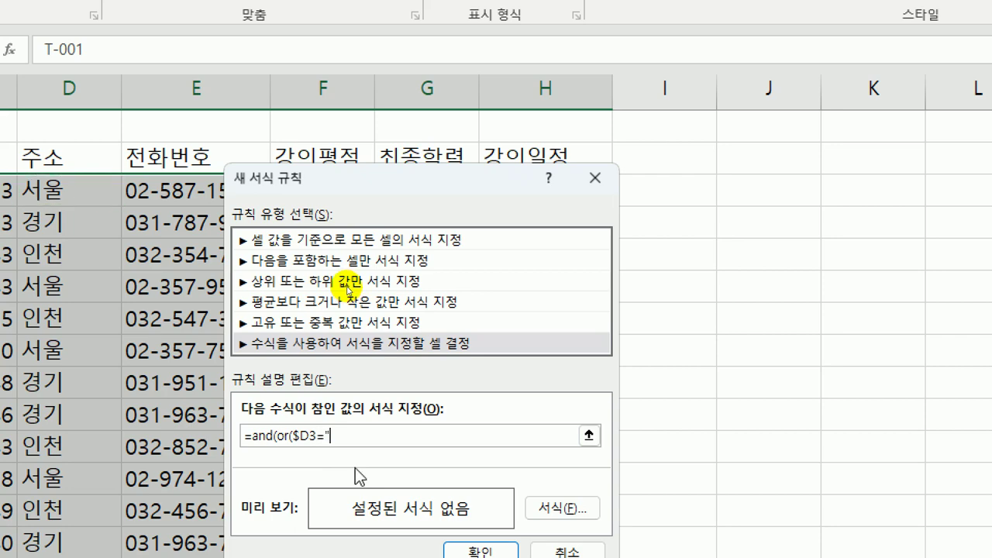
pyautogui.write('서울",')
# - Add $D3="경기" as the second OR condition with only the column locked, and close the OR function
pyautogui.click(67, 189)
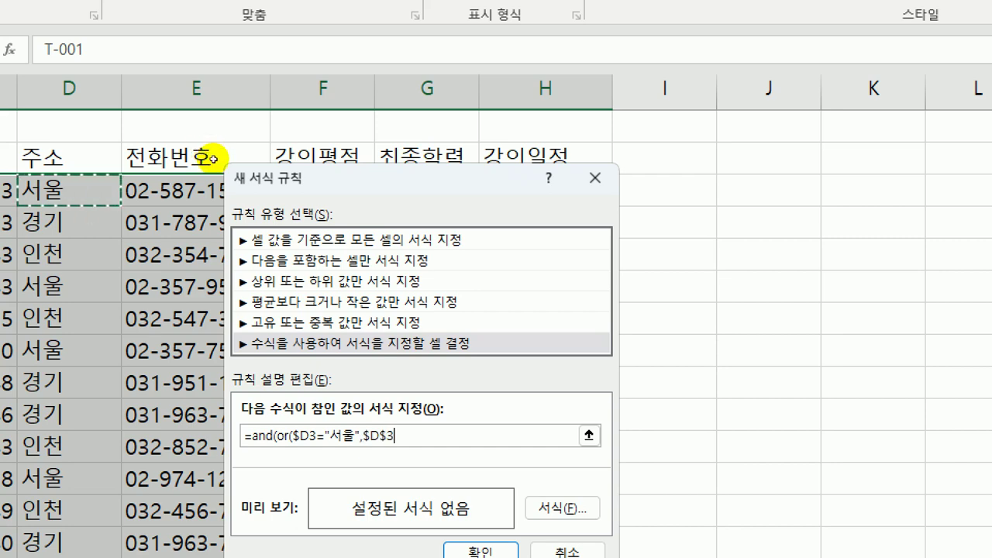
pyautogui.press('F4')
pyautogui.press('F4')
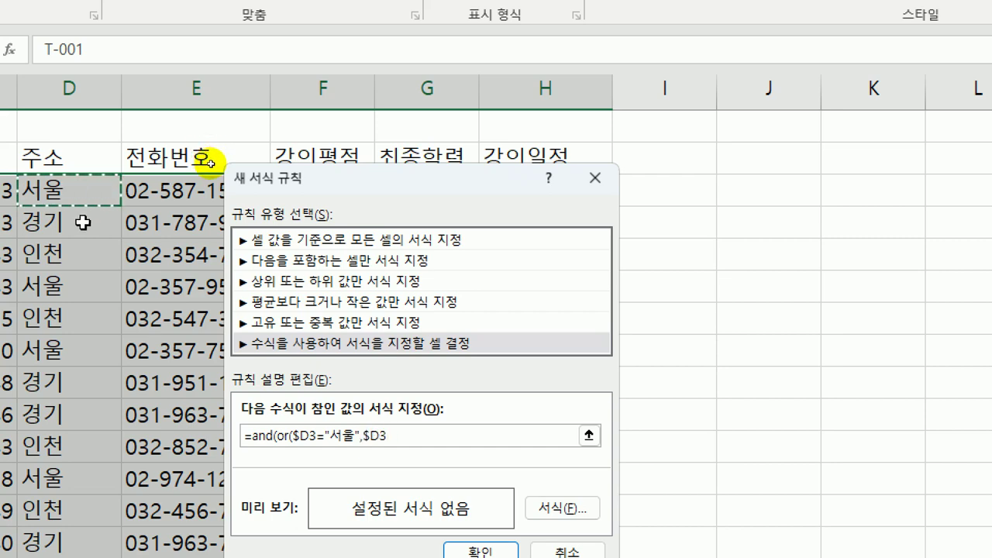
pyautogui.write('=')
pyautogui.write('"ru')
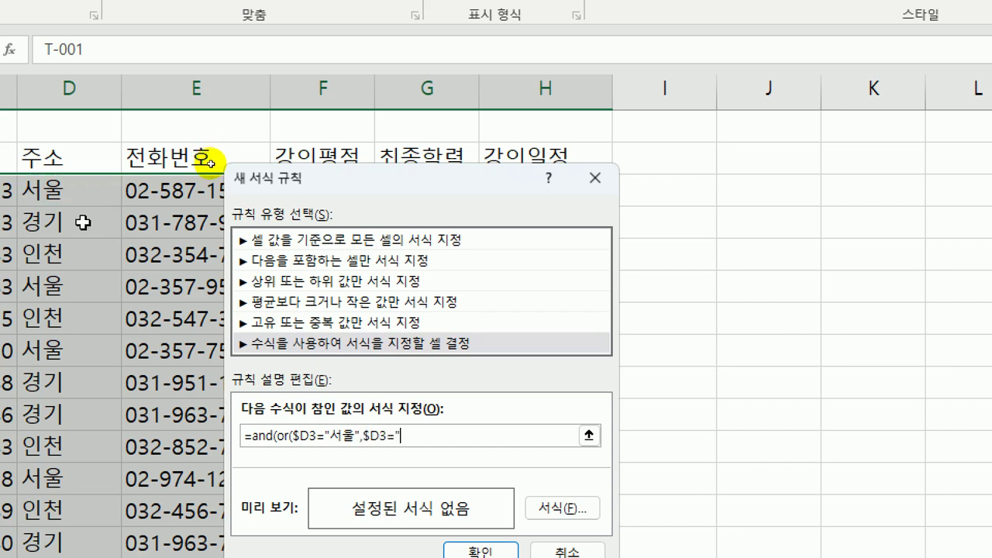
pyautogui.write('d')
pyautogui.press('BackSpace')
pyautogui.press('BackSpace')
pyautogui.press('BackSpace')
pyautogui.write('경기"),l')
# - Add left($B3,1)="김" as the AND function's second condition with only the column locked, and close the rule formula
pyautogui.write('eft(')
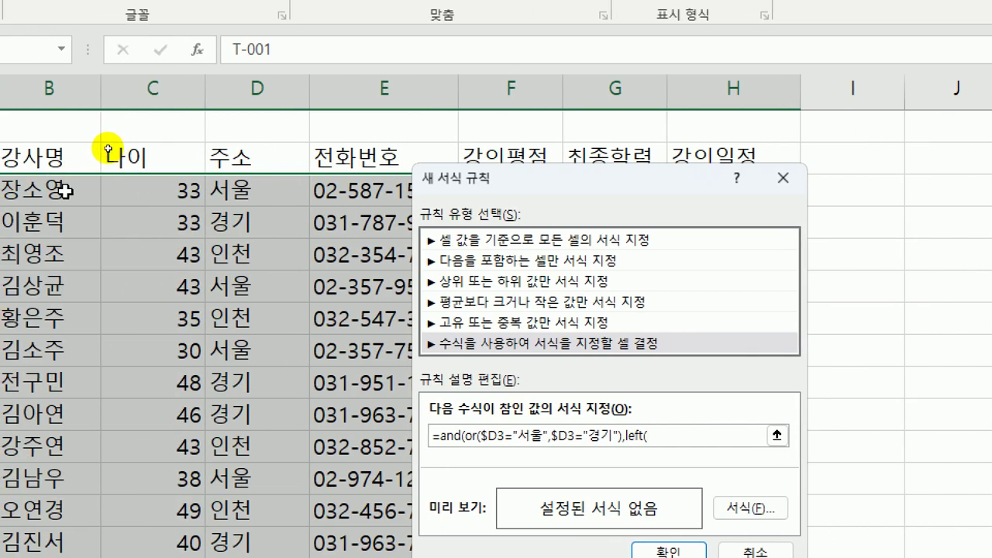
pyautogui.click(61, 191)
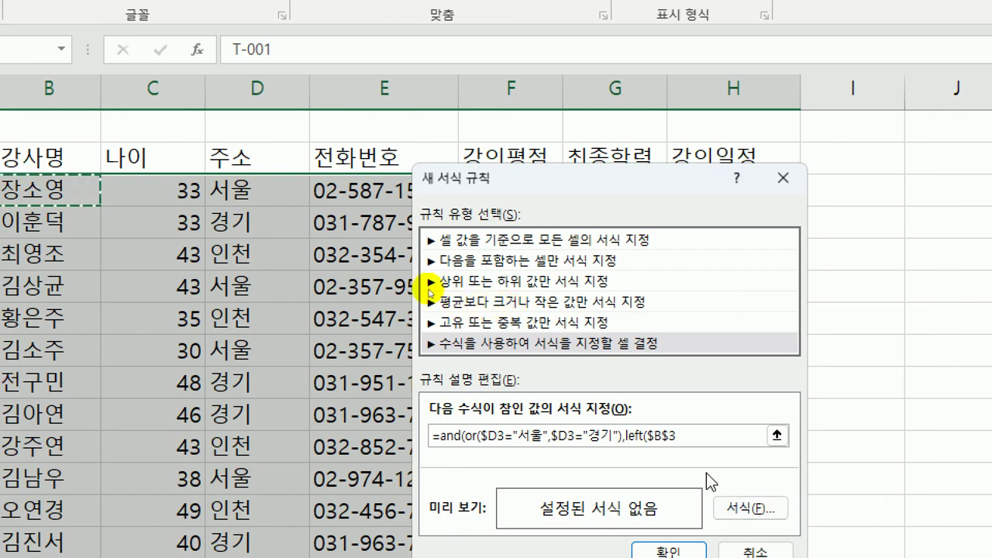
pyautogui.press('F4')
pyautogui.press('F4')
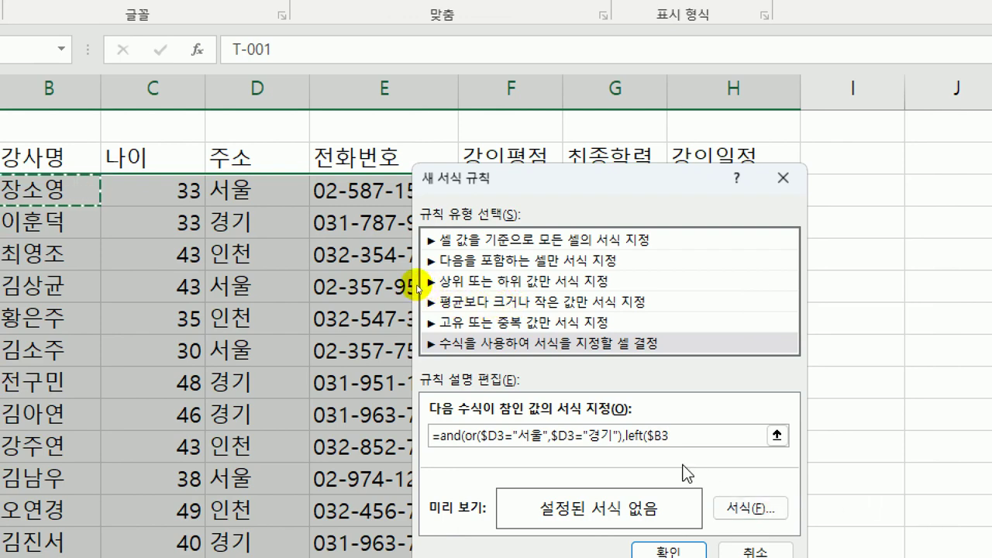
pyautogui.write(',')
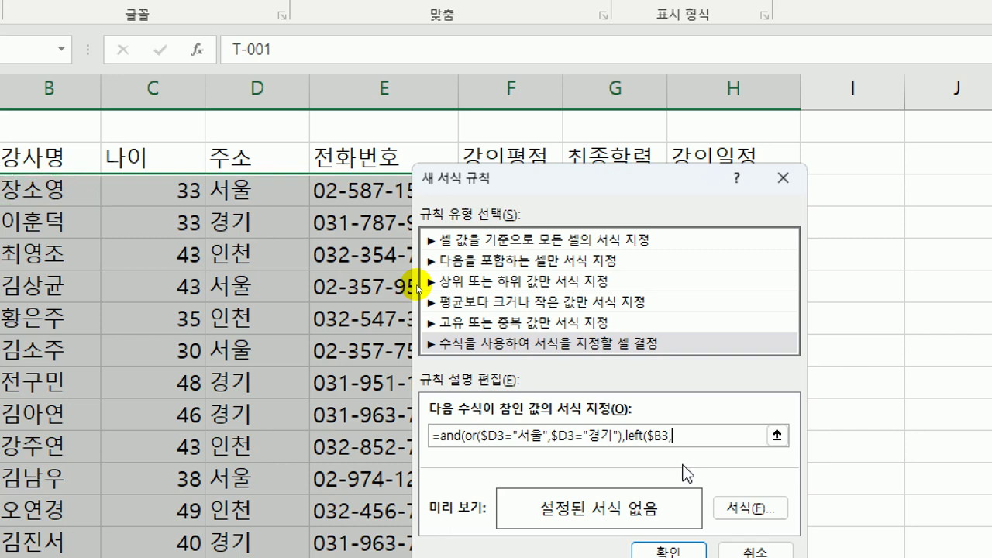
pyautogui.write('1)="김")')
# - Give the rule an italic (기울임꼴) font style with the standard orange font color and apply it to the table
pyautogui.click(763, 519)
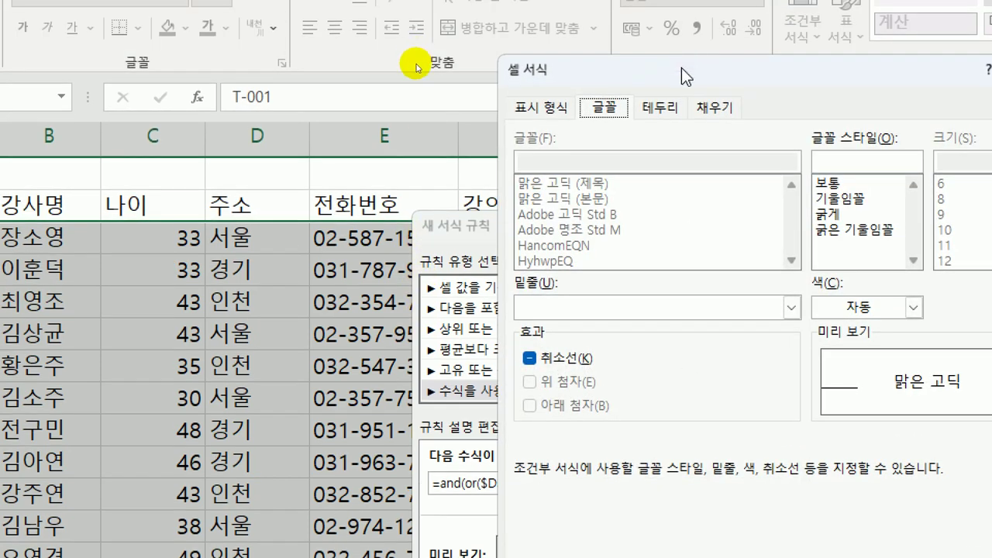
pyautogui.moveTo(681, 21); pyautogui.dragTo(628, 23)
pyautogui.moveTo(627, 71); pyautogui.dragTo(528, 33)
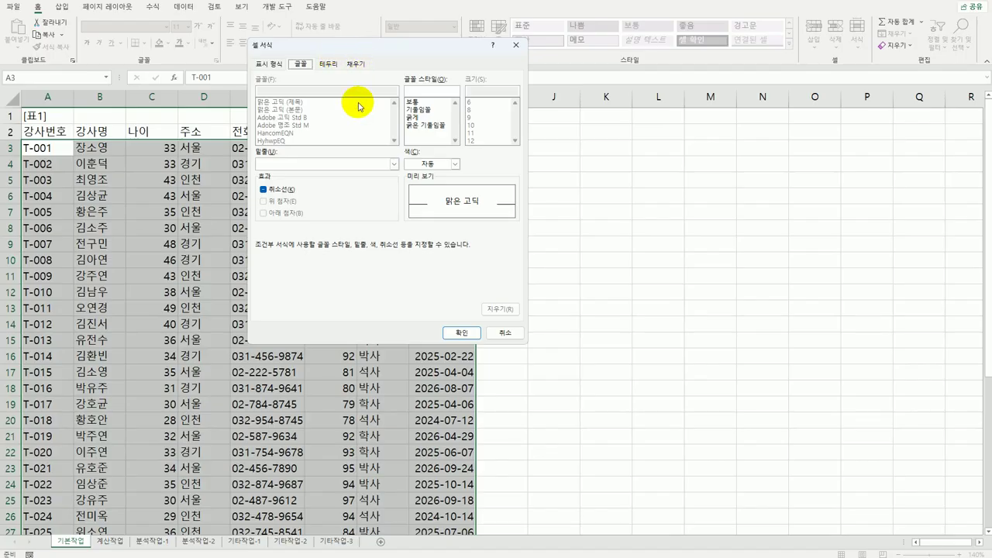
pyautogui.click(416, 110)
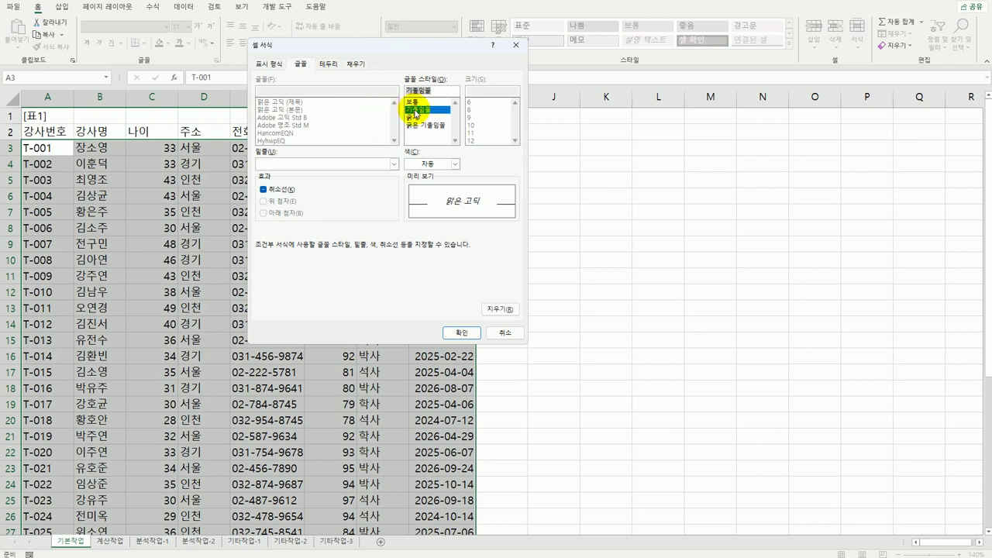
pyautogui.click(455, 165)
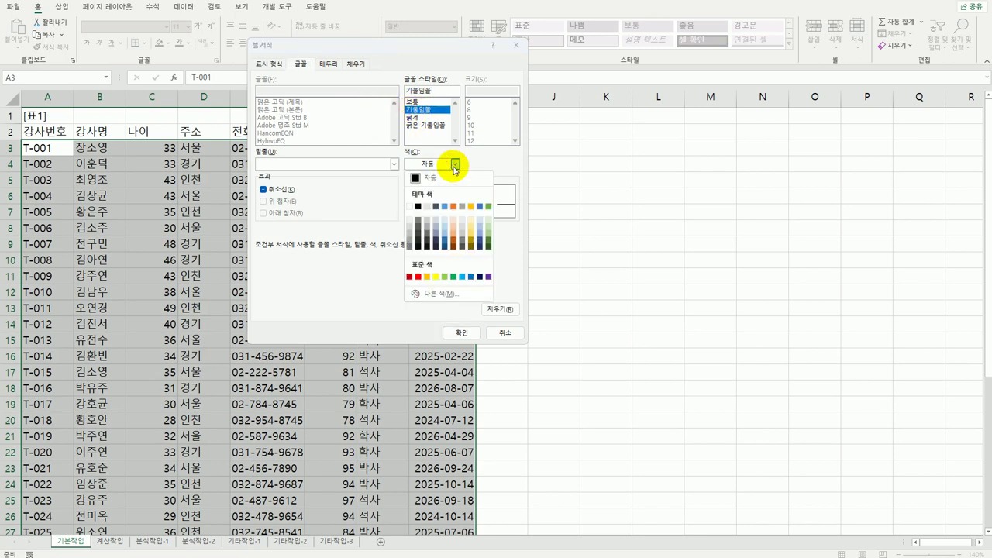
pyautogui.click(426, 276)
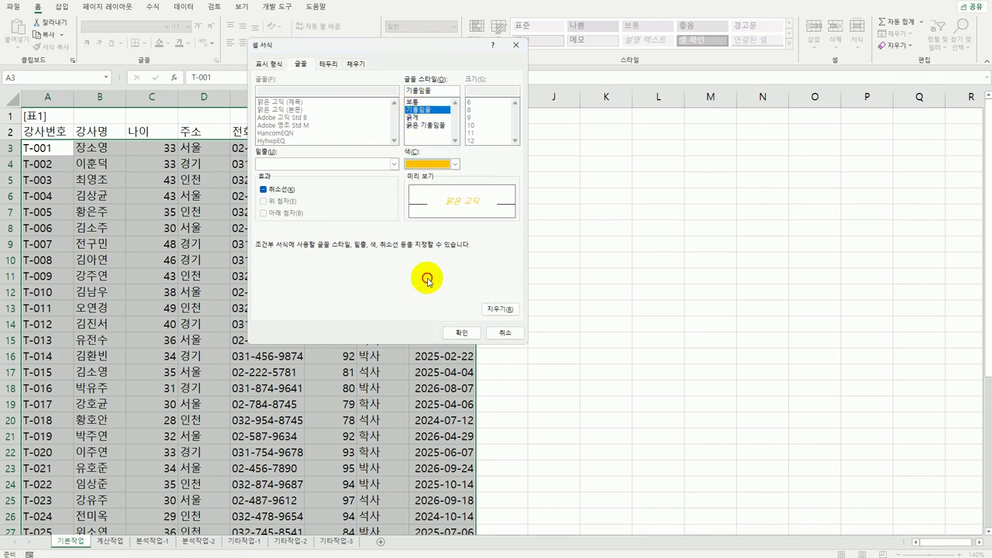
pyautogui.click(450, 335)
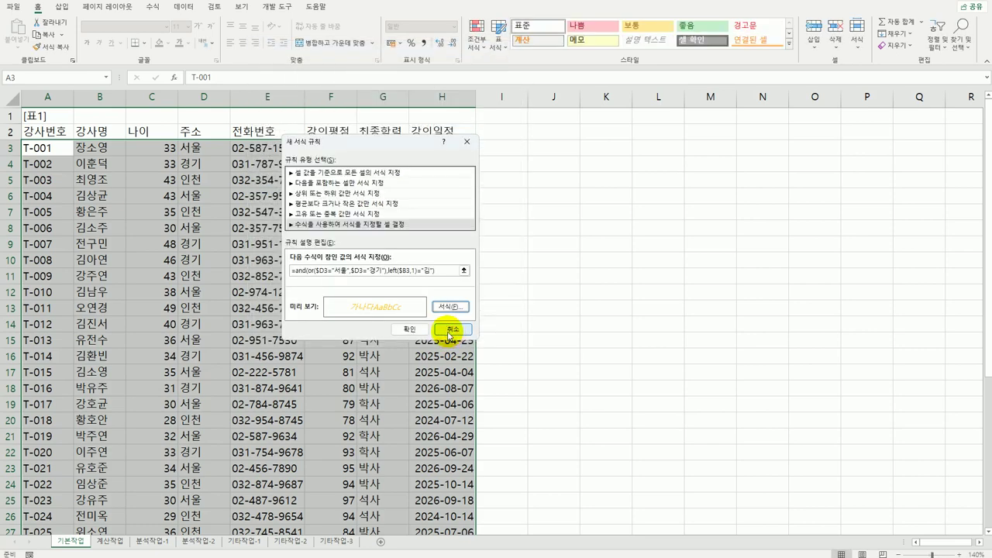
pyautogui.click(410, 329)
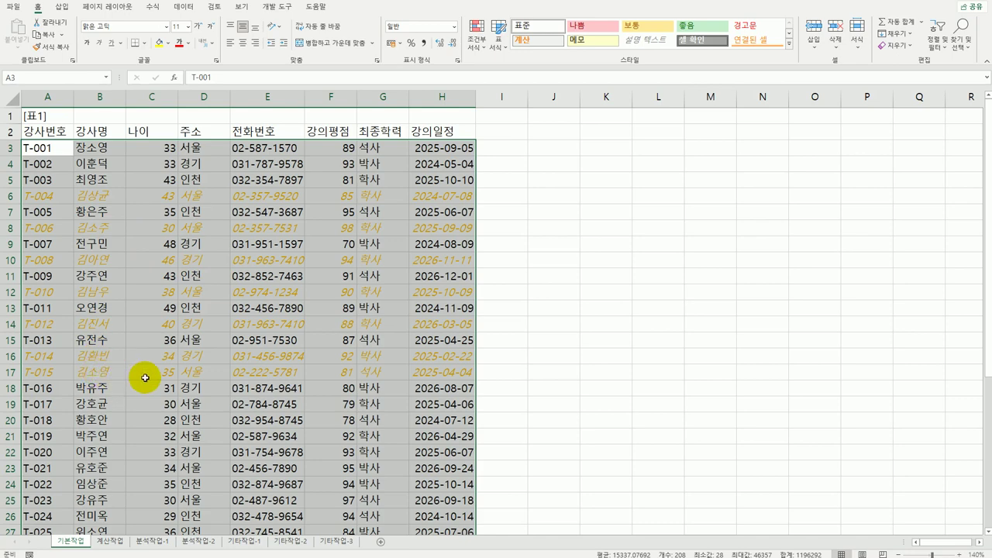
# - Set the page orientation of the 기본작업 sheet to landscape (가로)
pyautogui.scroll(-3, 143, 378)
pyautogui.scroll(3, 144, 377)
pyautogui.click(97, 149)
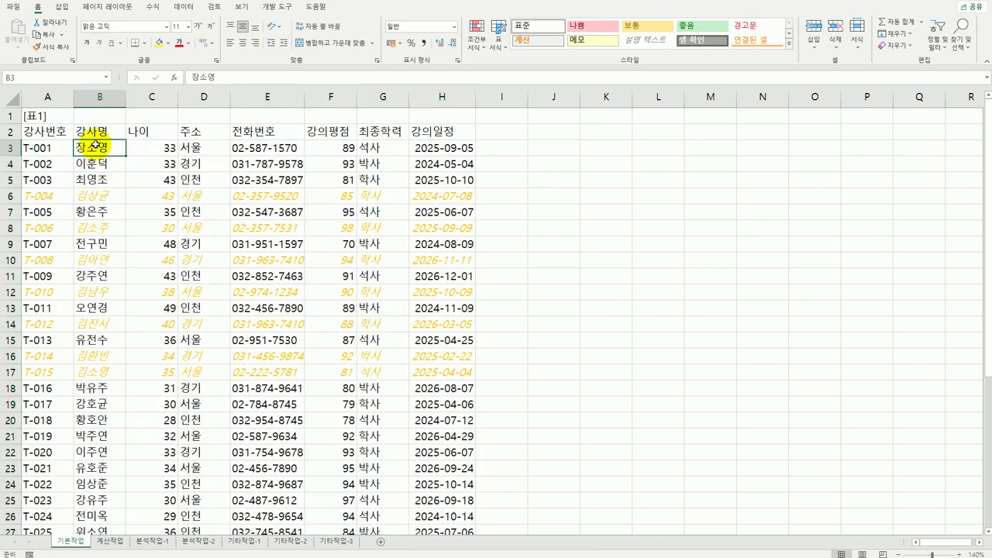
pyautogui.click(107, 11)
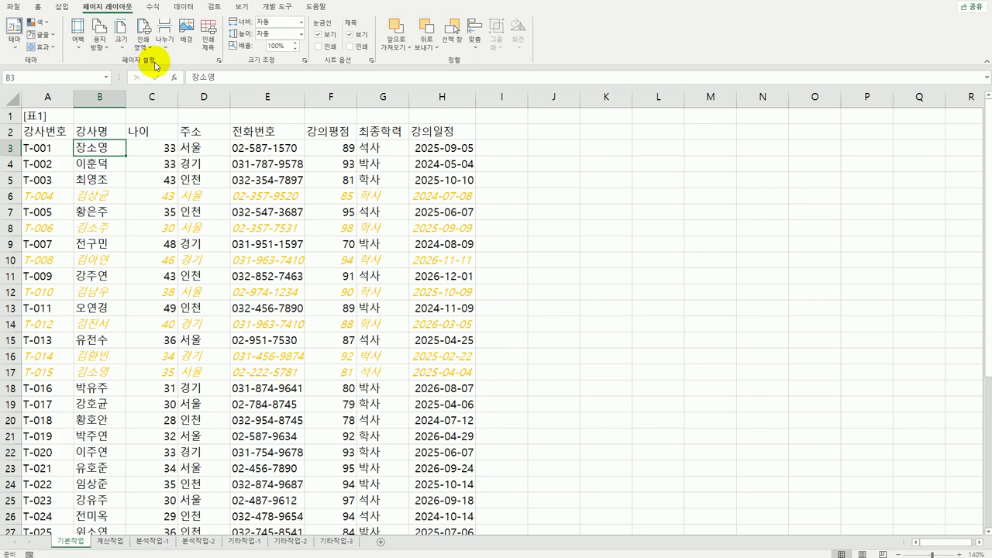
pyautogui.click(100, 39)
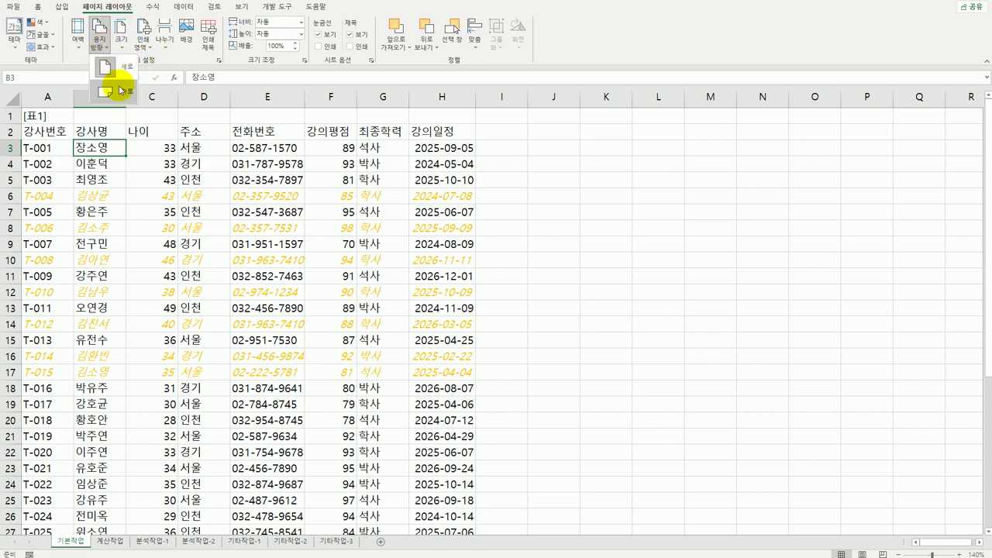
pyautogui.click(120, 91)
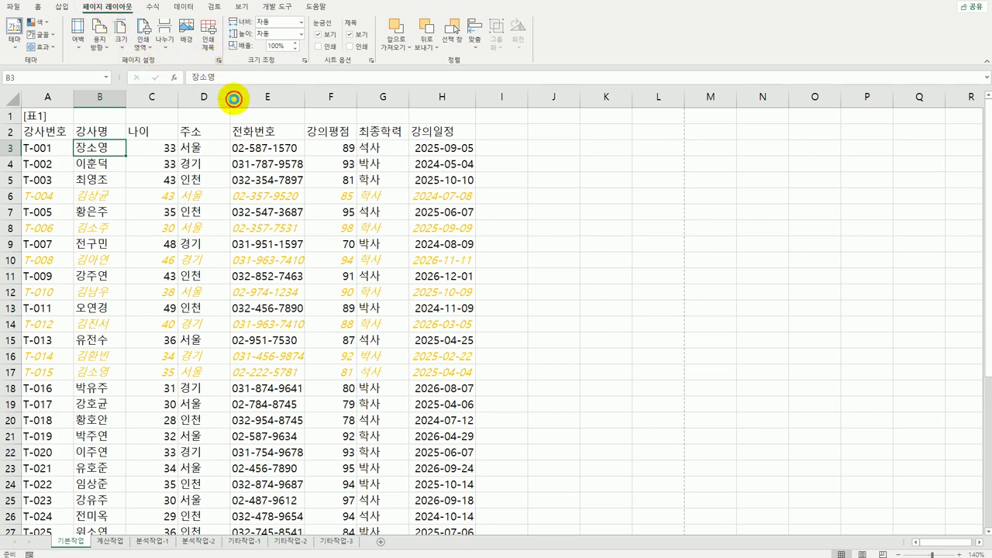
# - In the page setup margins, center the printout on the page both horizontally (가로) and vertically (세로)
pyautogui.click(296, 107)
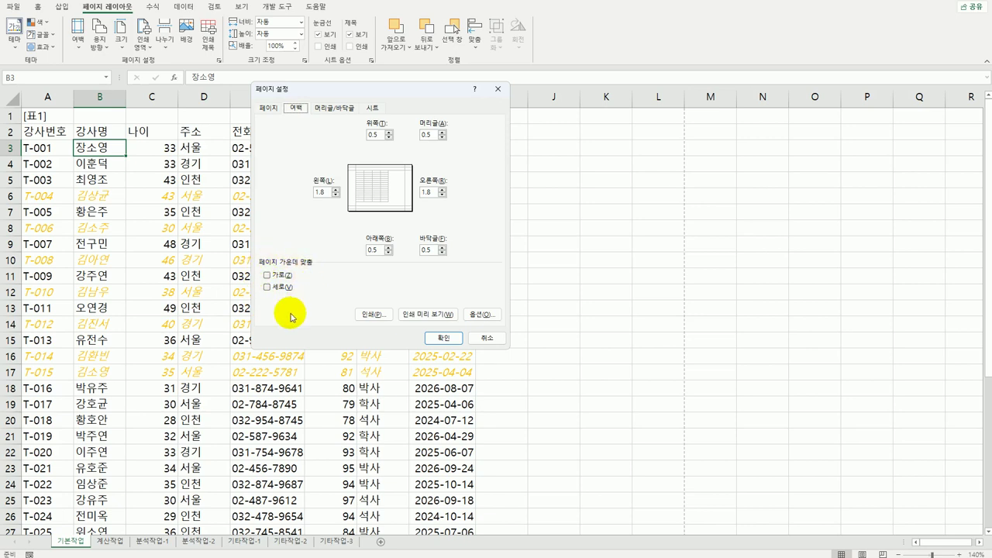
pyautogui.click(268, 275)
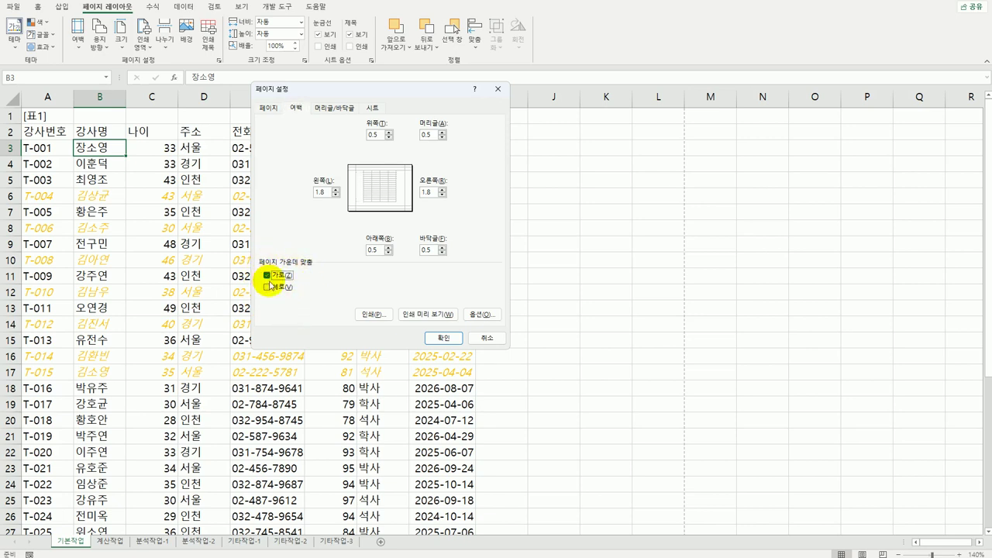
pyautogui.click(267, 287)
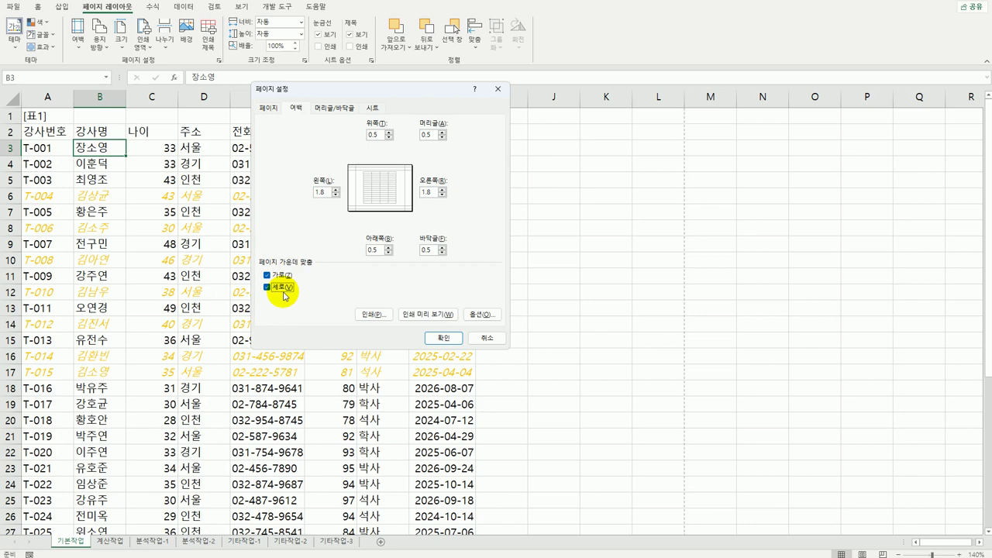
# - Set the print area to $A$2:$H$28 in the page setup
pyautogui.click(373, 108)
pyautogui.click(343, 125)
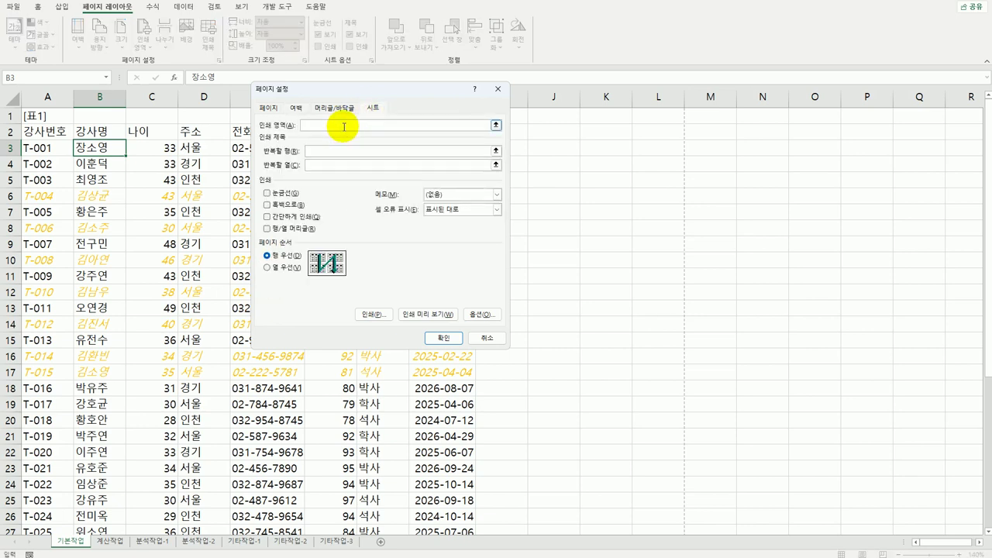
pyautogui.moveTo(52, 134); pyautogui.dragTo(425, 497)
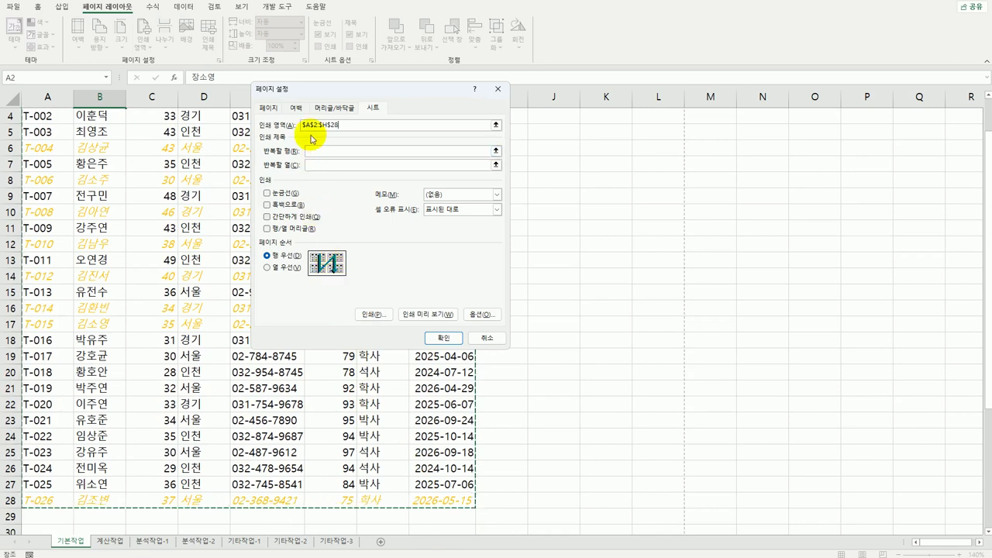
# - Set the page's enlarge/reduce print scale (확대/축소 배율) to 120%
pyautogui.click(275, 108)
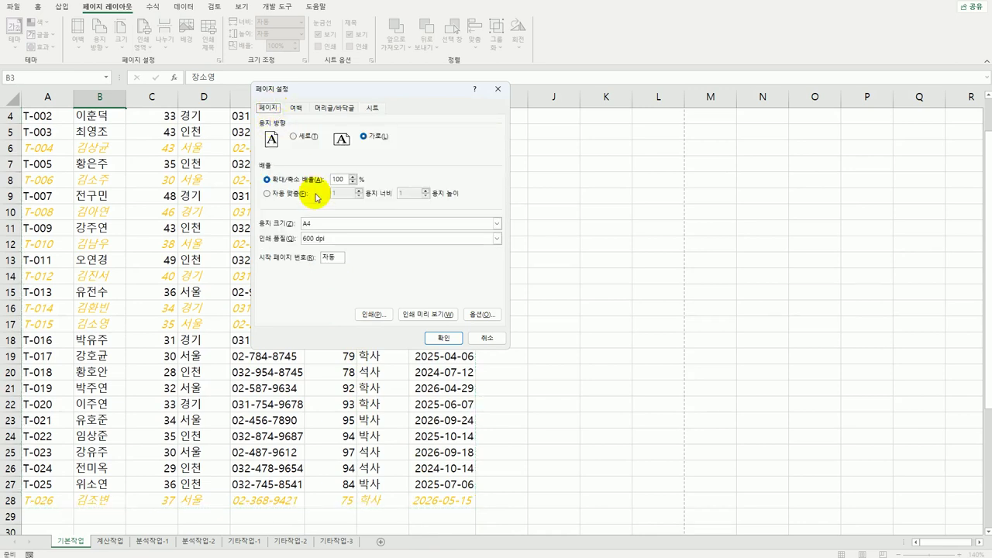
pyautogui.doubleClick(339, 179)
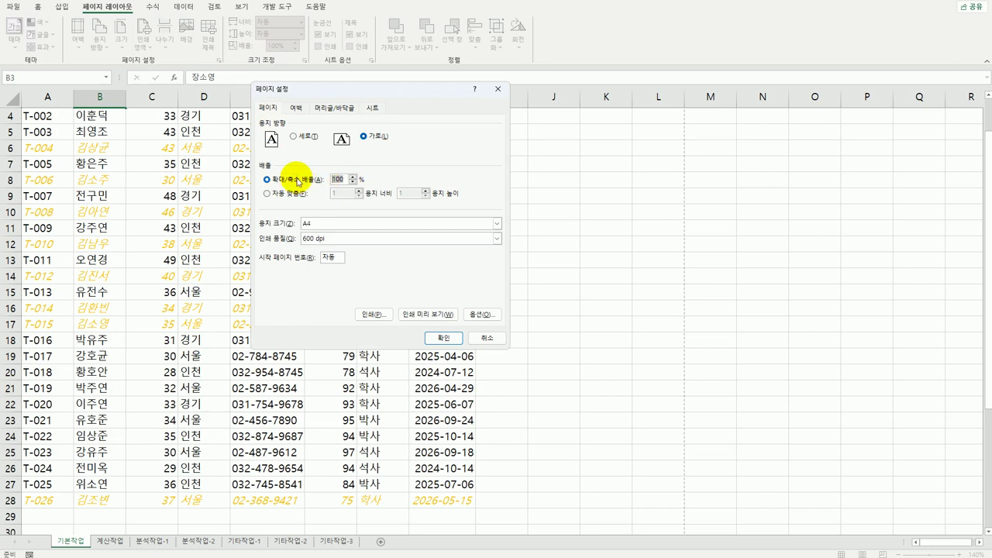
pyautogui.write('12')
# - Insert the current date in the right section of the footer and apply the page setup
pyautogui.click(324, 107)
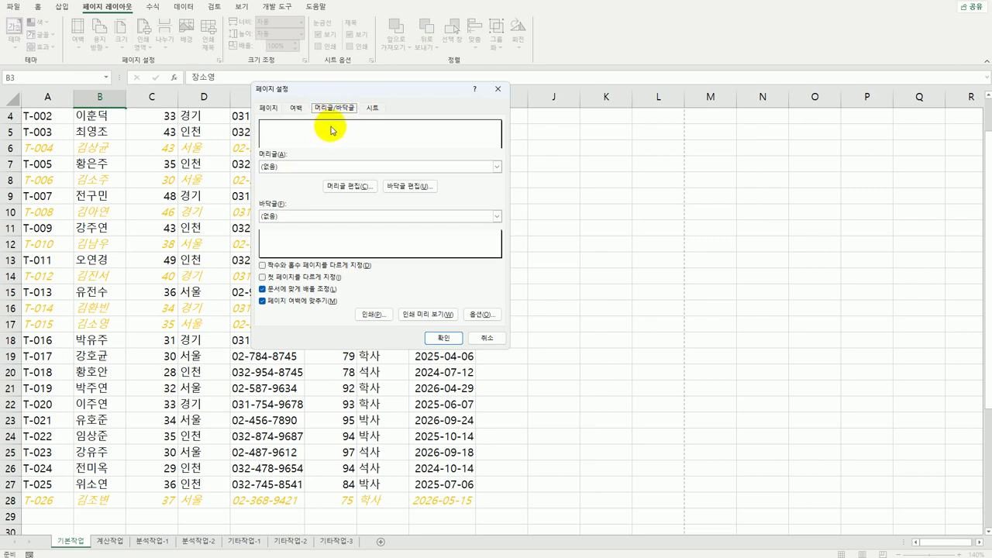
pyautogui.click(410, 185)
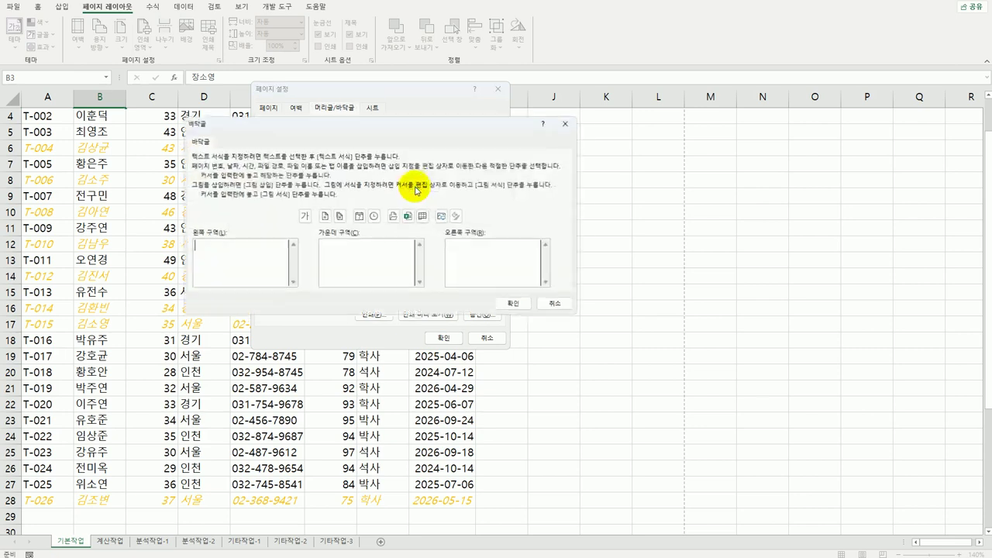
pyautogui.click(477, 252)
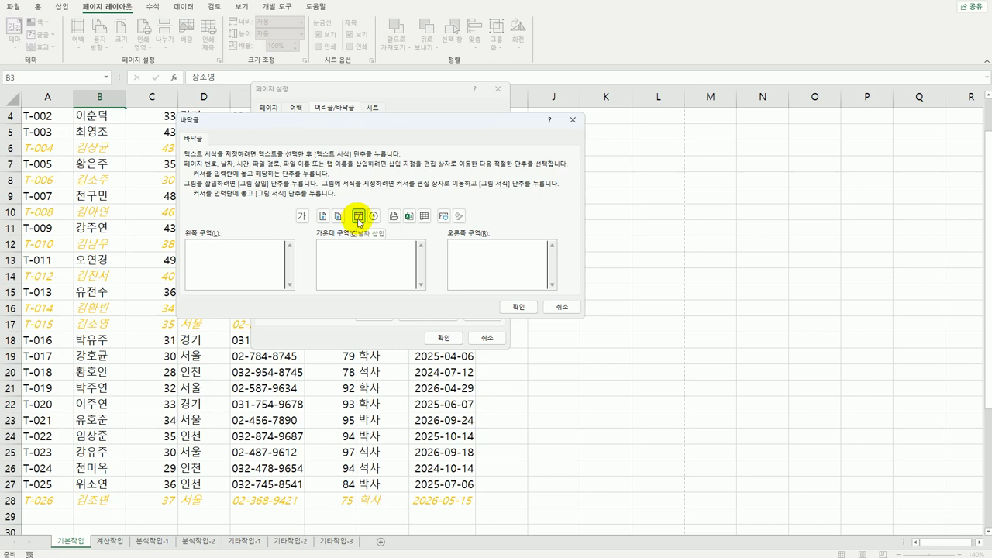
pyautogui.click(358, 222)
pyautogui.click(511, 307)
pyautogui.click(447, 338)
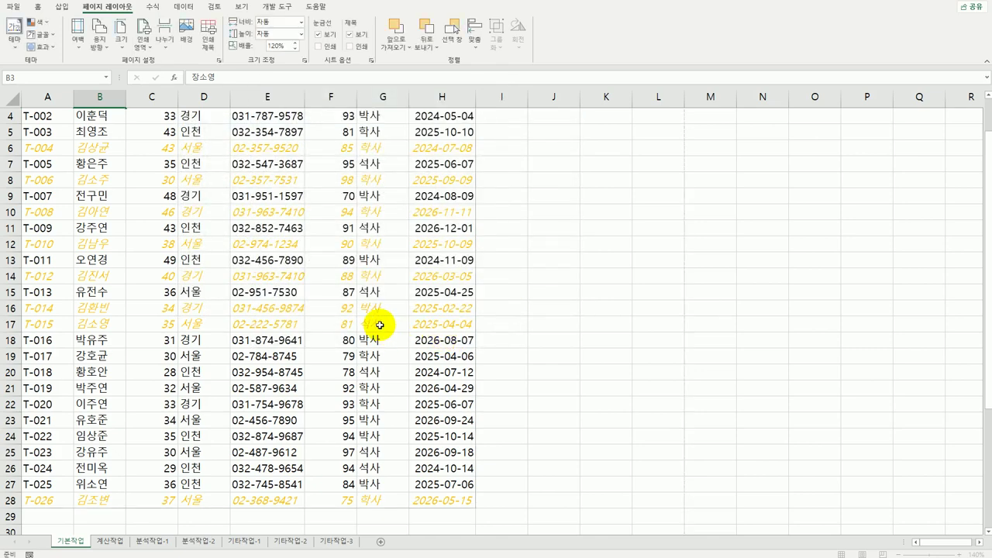
# - Switch to the 계산작업 sheet and select G3, the first cell of the 월납입액 column
pyautogui.scroll(1, 379, 324)
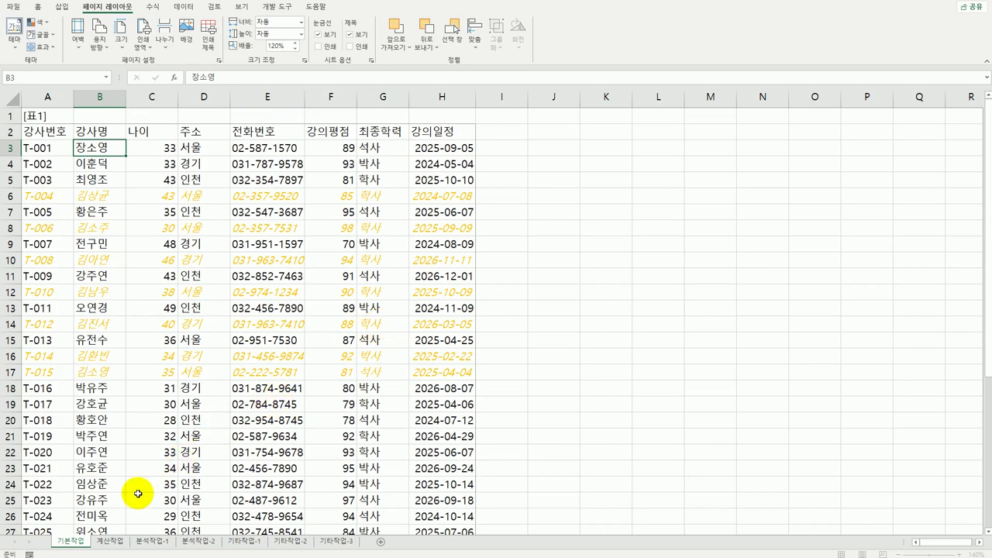
pyautogui.click(110, 541)
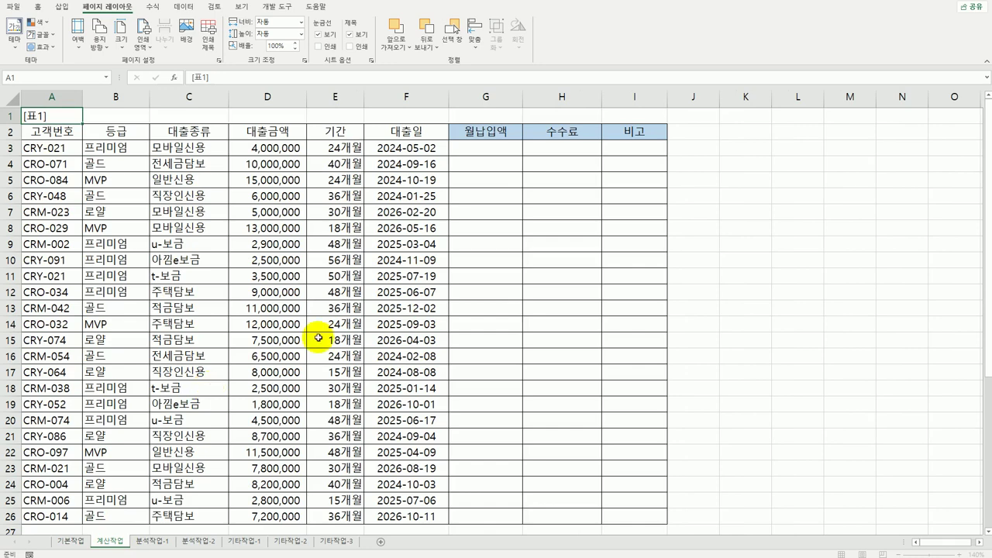
pyautogui.click(484, 153)
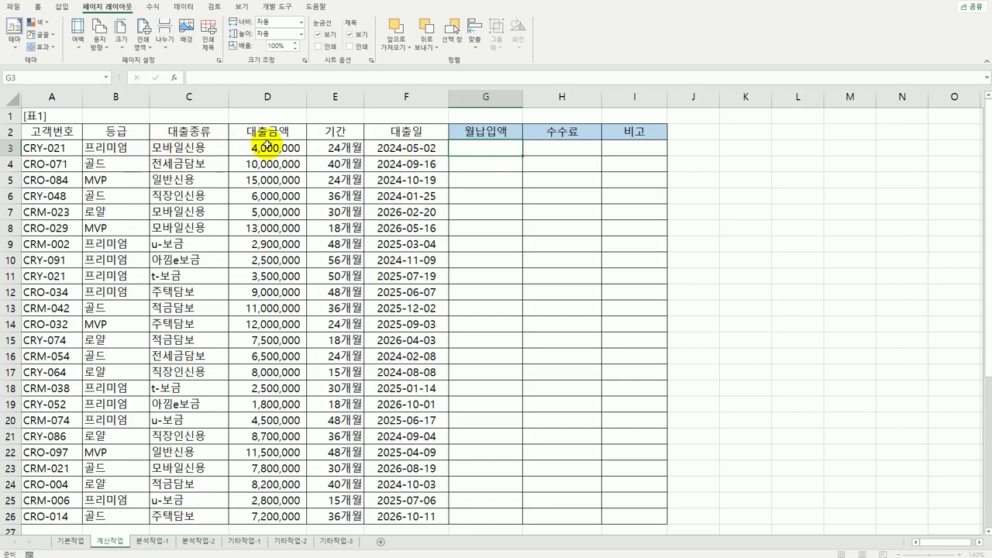
pyautogui.click(293, 144)
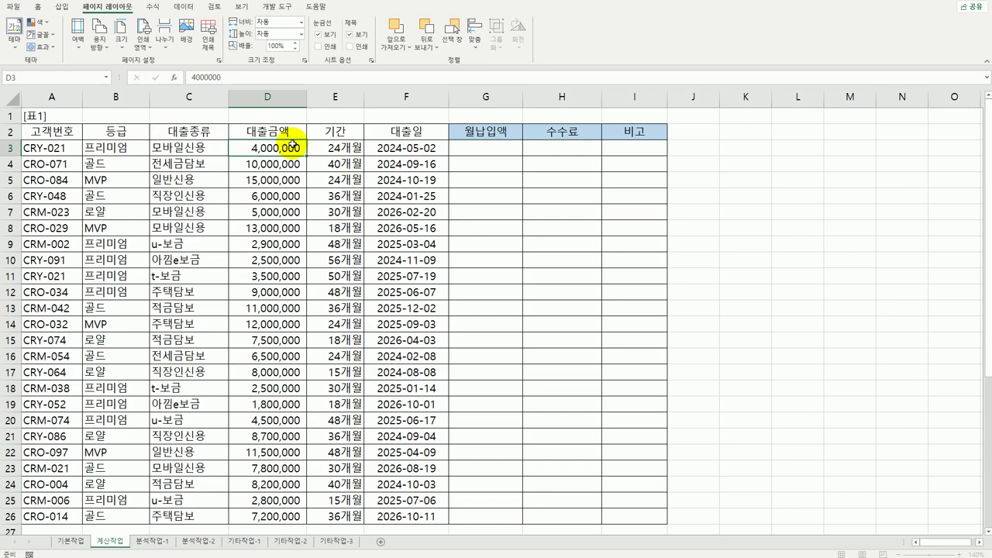
pyautogui.click(333, 147)
pyautogui.click(497, 153)
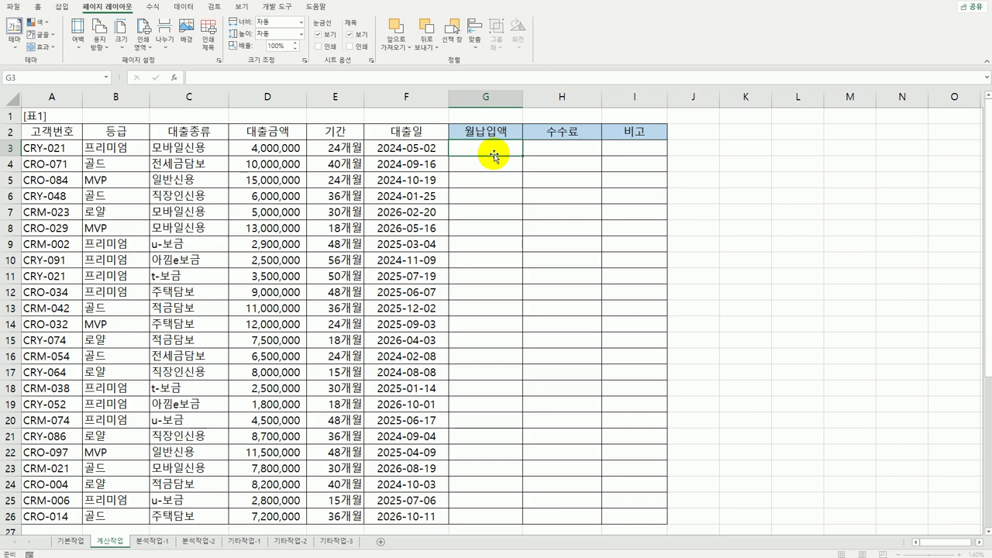
# - Begin a PMT formula in G3 and open its function arguments dialog, placed clear of the first data row
pyautogui.write('=')
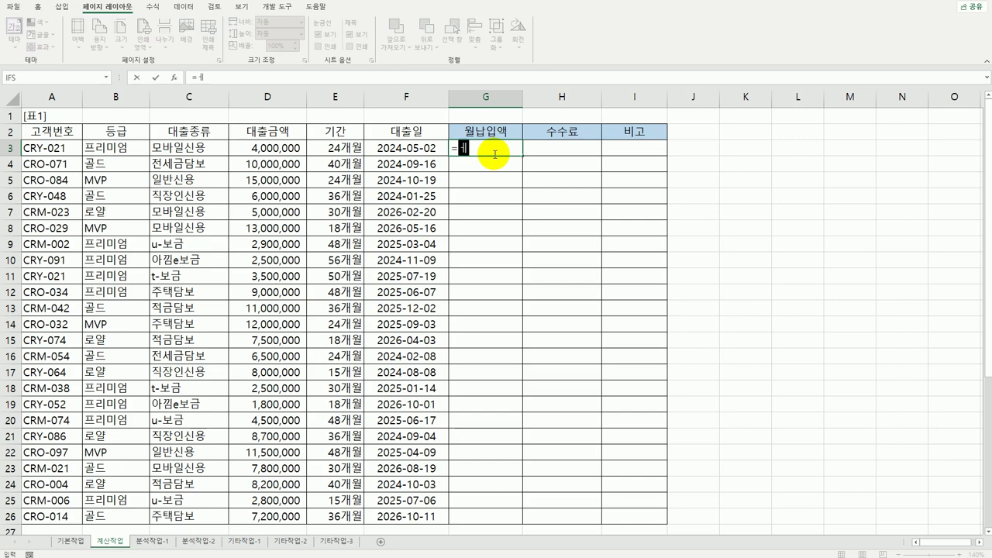
pyautogui.write('pm')
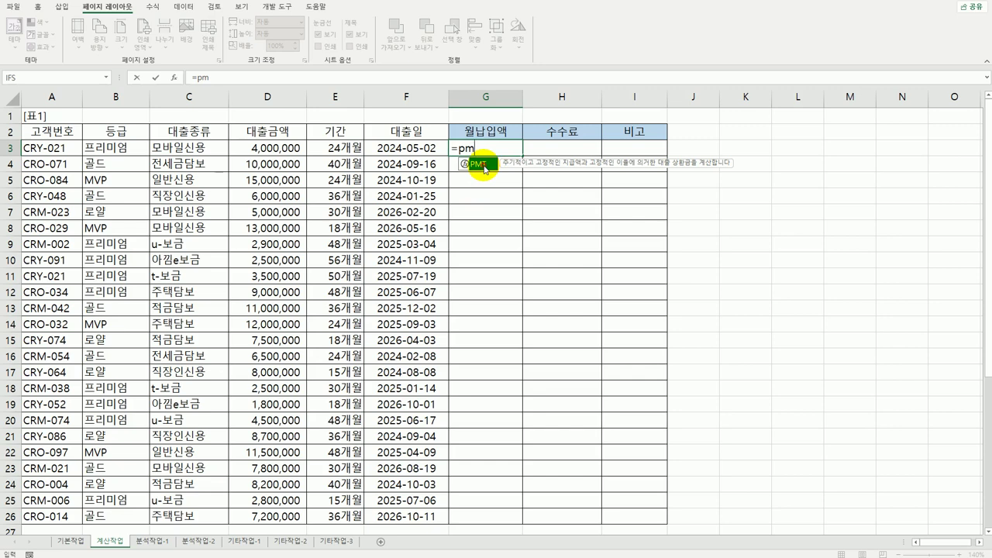
pyautogui.doubleClick(478, 164)
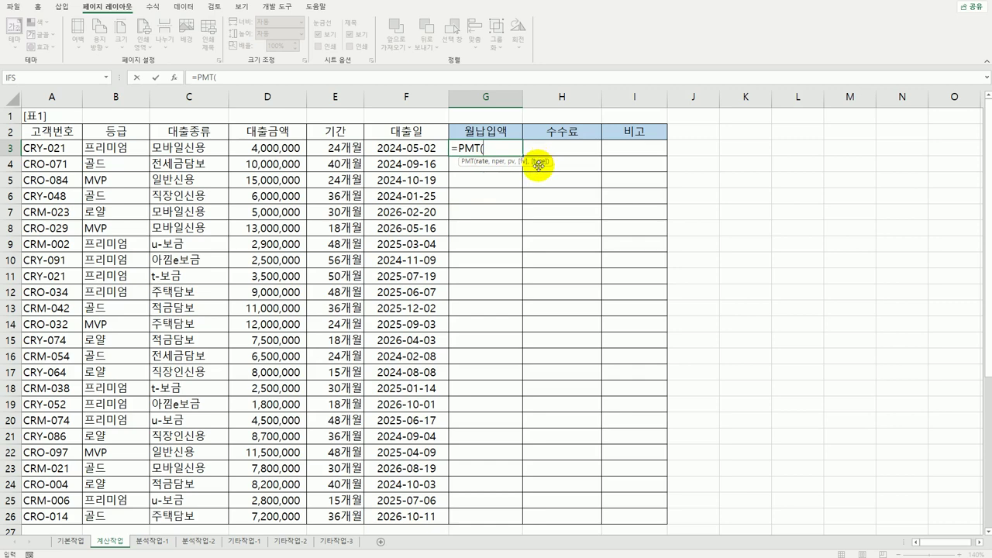
pyautogui.click(175, 78)
pyautogui.moveTo(395, 124); pyautogui.dragTo(620, 179)
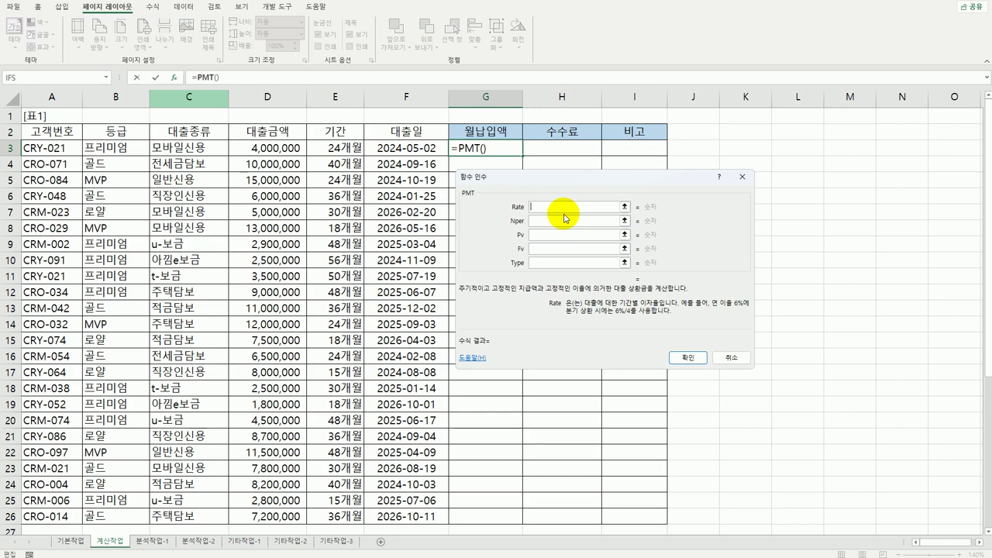
# - Set the PMT arguments to Rate 5%/12, Nper E3 and Pv -D3, and enter the formula in G3
pyautogui.write('5%/12')
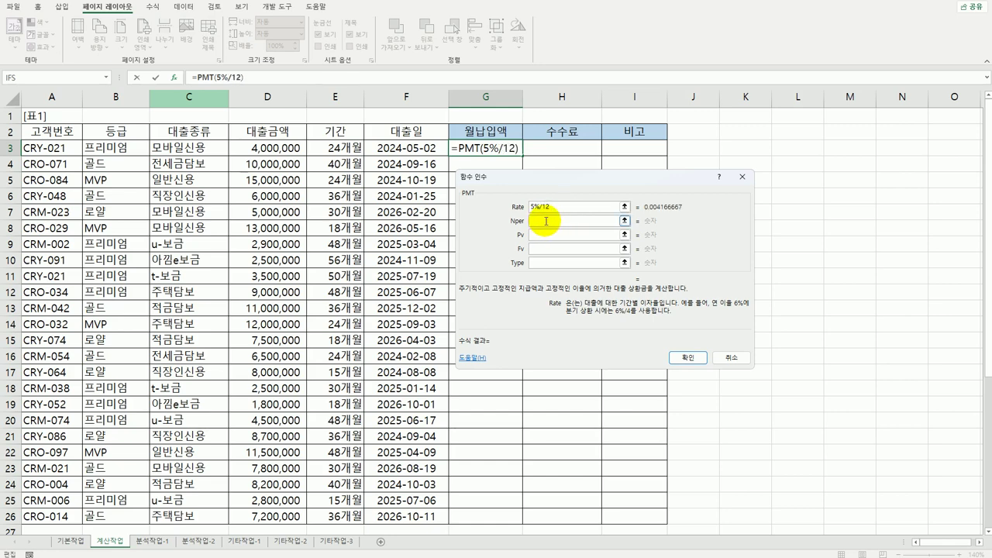
pyautogui.click(543, 223)
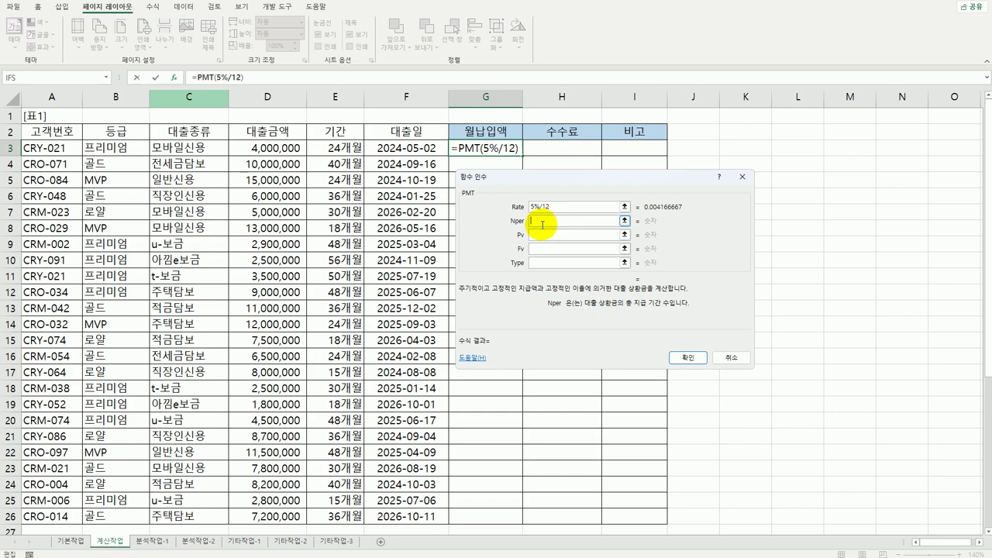
pyautogui.click(341, 148)
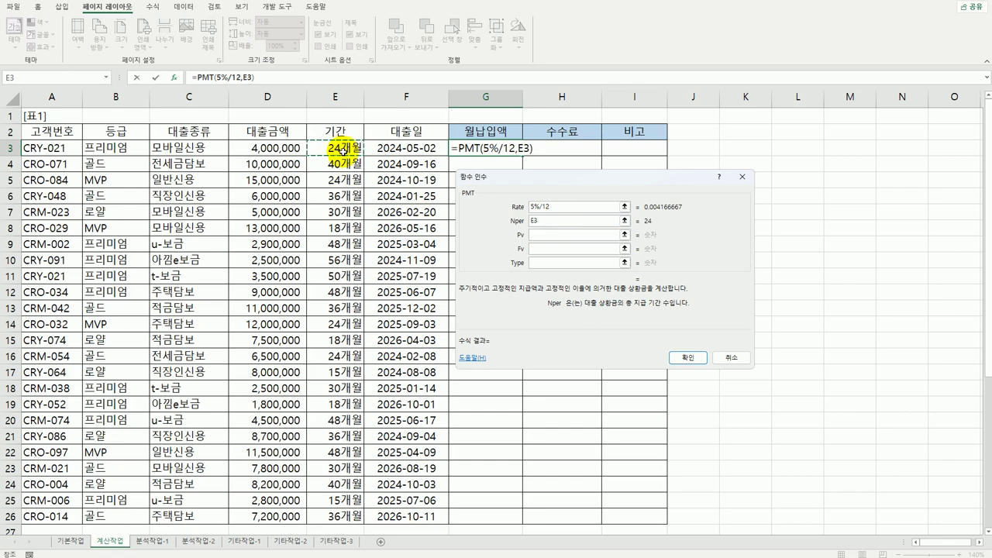
pyautogui.click(550, 238)
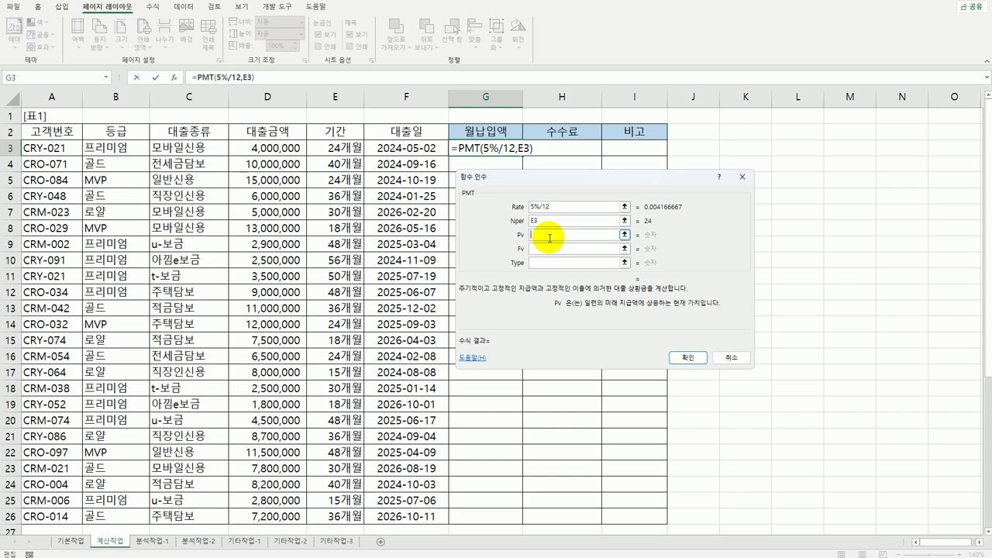
pyautogui.write('-')
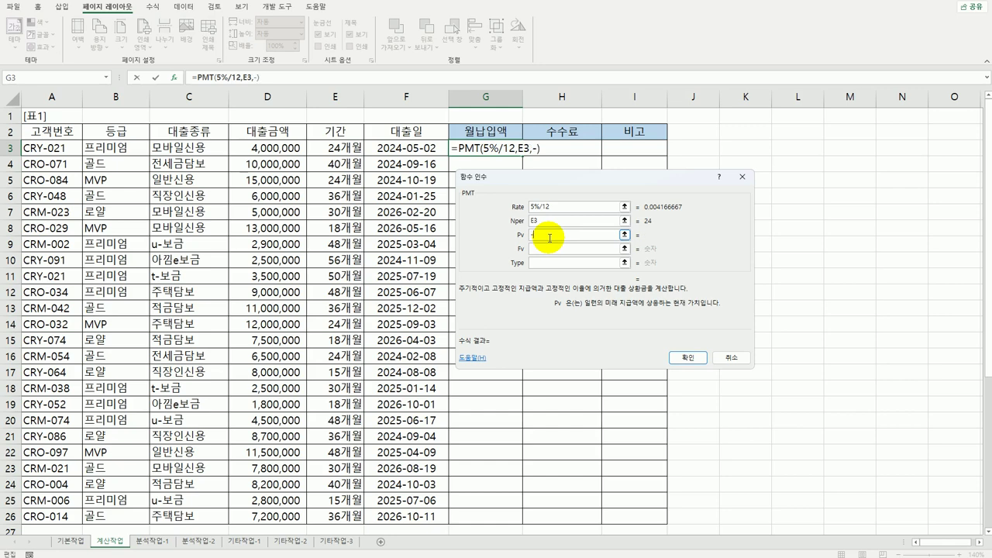
pyautogui.click(286, 151)
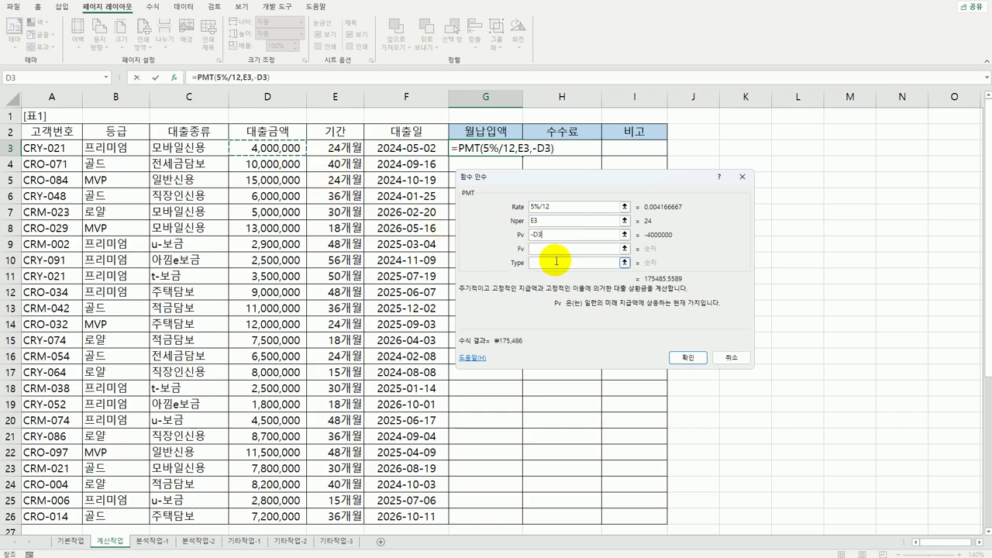
pyautogui.press('Tab')
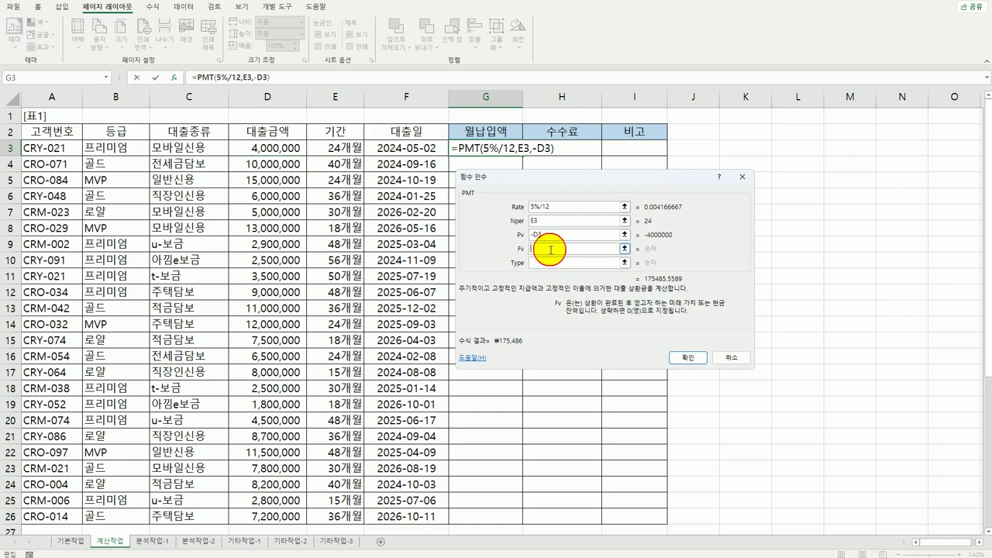
pyautogui.click(548, 263)
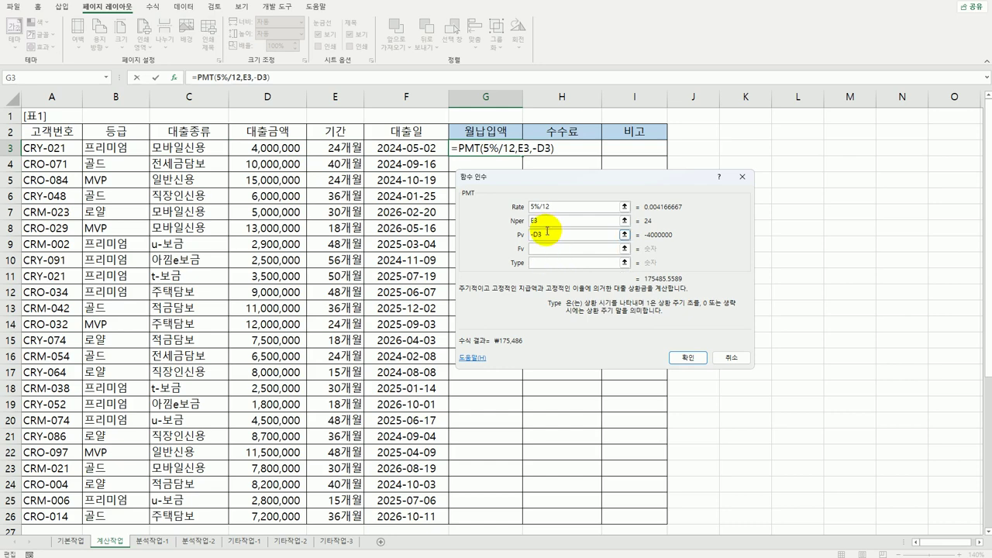
pyautogui.click(681, 357)
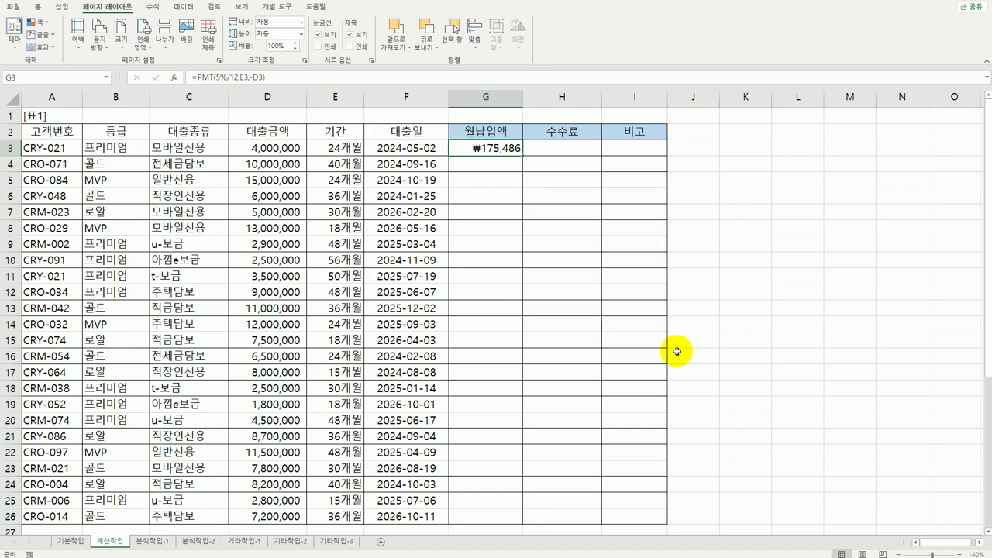
# - Edit G3's formula to insert an IF with a nested OR before the 5% rate, with first condition B3="프리미엄"
pyautogui.doubleClick(492, 149)
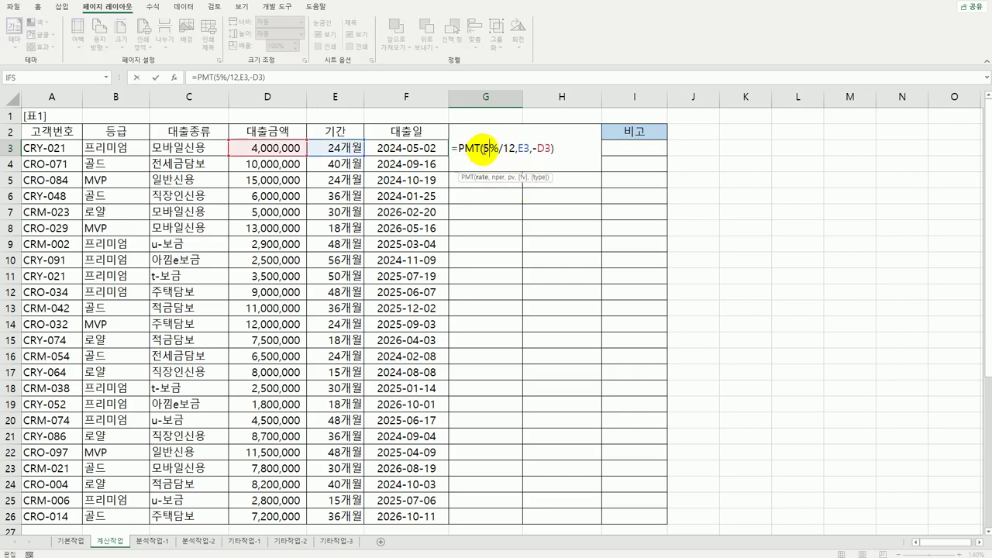
pyautogui.moveTo(482, 147); pyautogui.dragTo(517, 164)
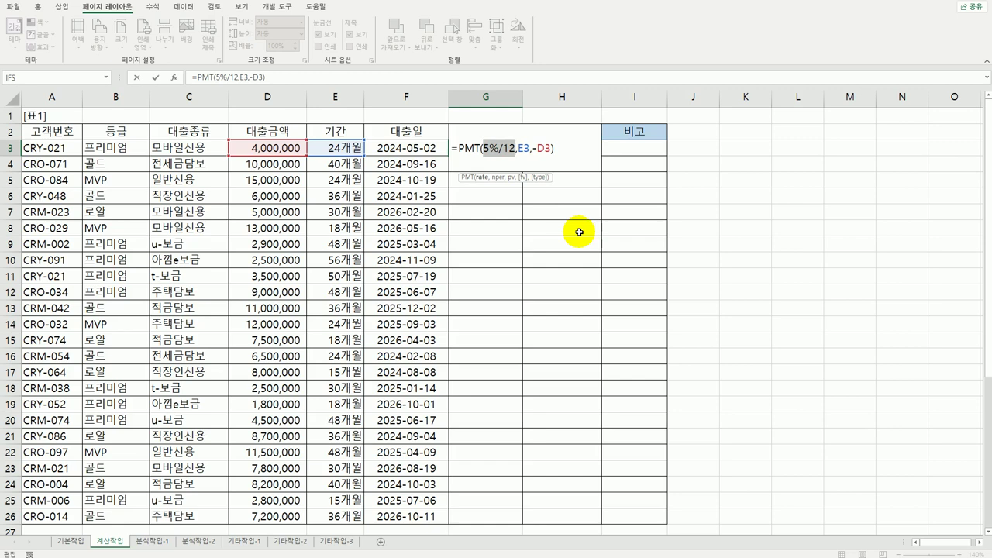
pyautogui.press('Left')
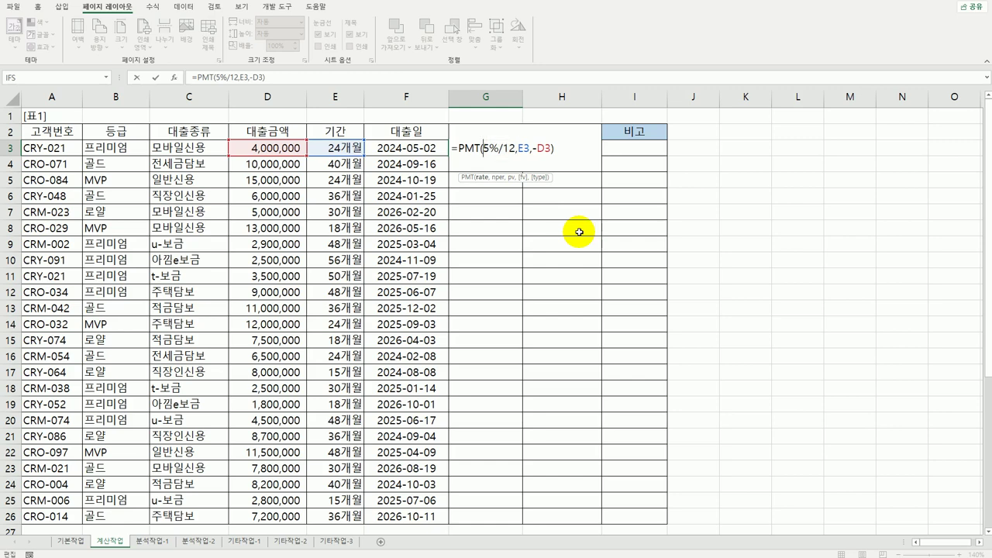
pyautogui.write('if')
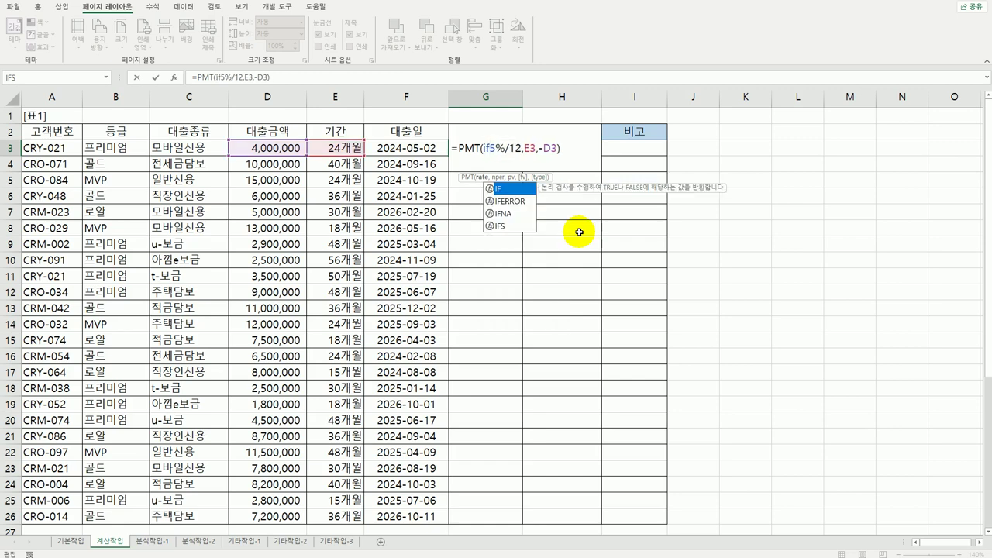
pyautogui.press('Tab')
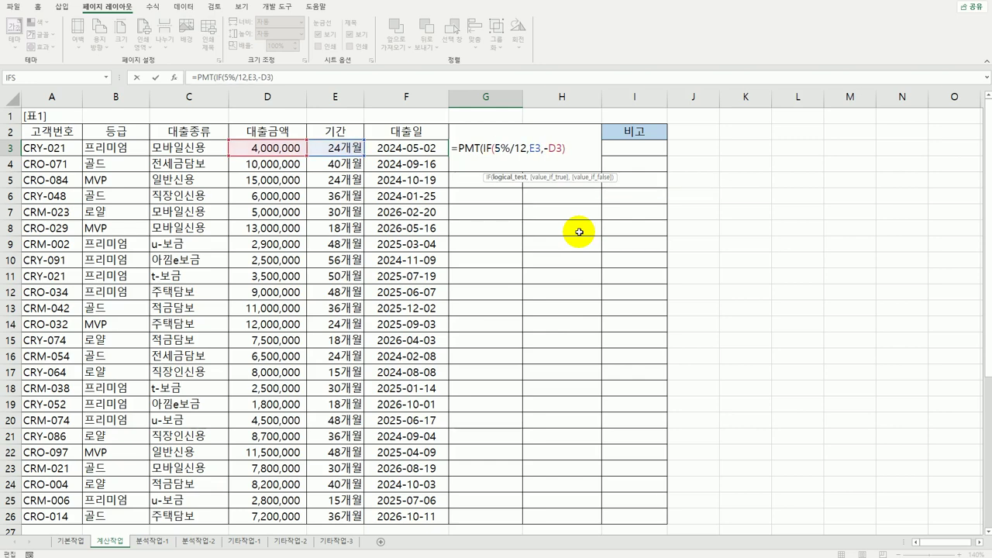
pyautogui.write('or')
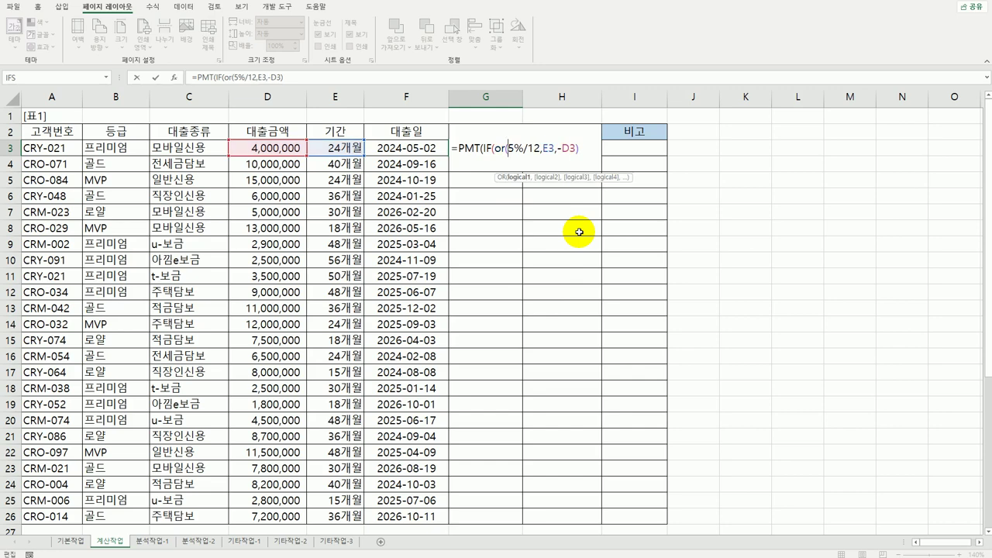
pyautogui.click(136, 150)
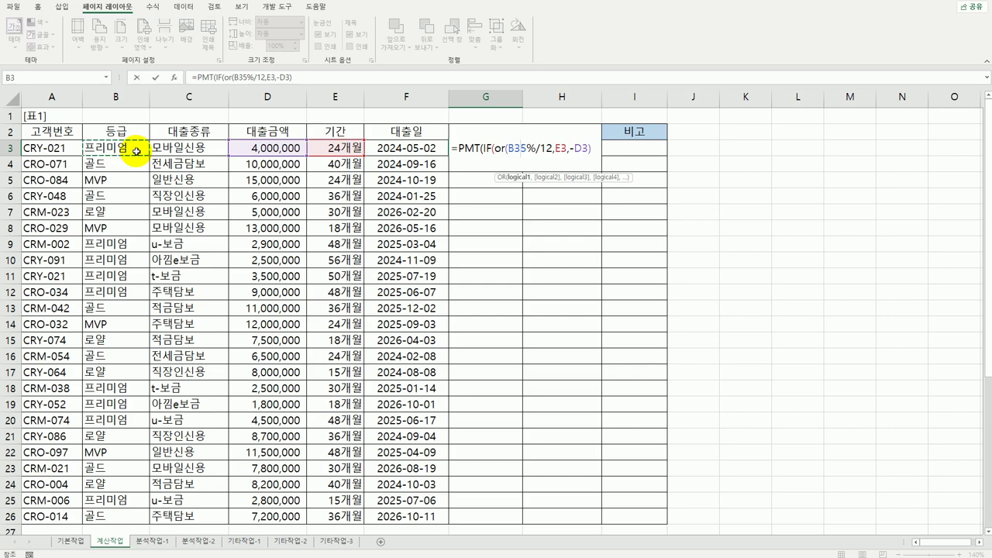
pyautogui.write('="프')
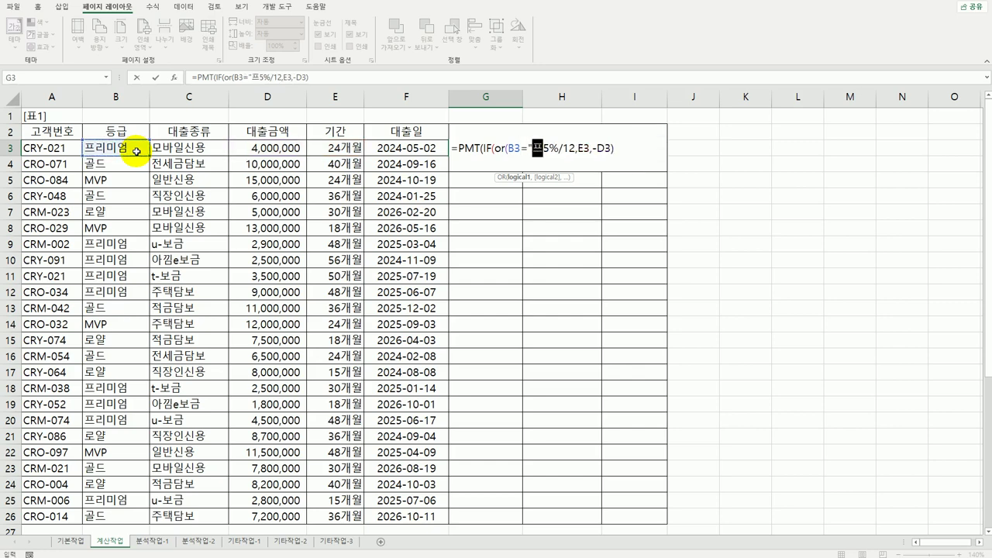
pyautogui.write('리미엄"')
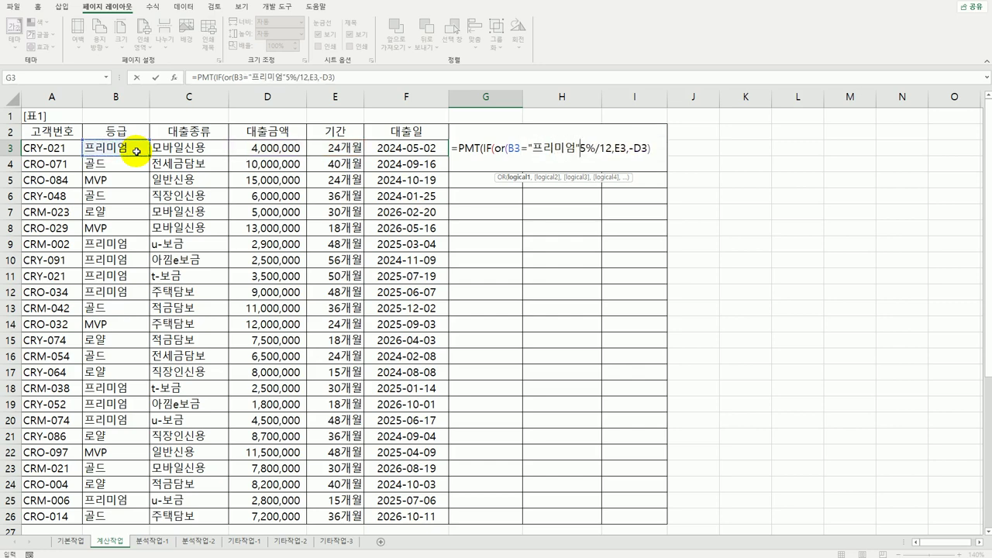
# - Add B3="골드" as the second OR condition and close the OR function
pyautogui.write(',')
pyautogui.click(135, 151)
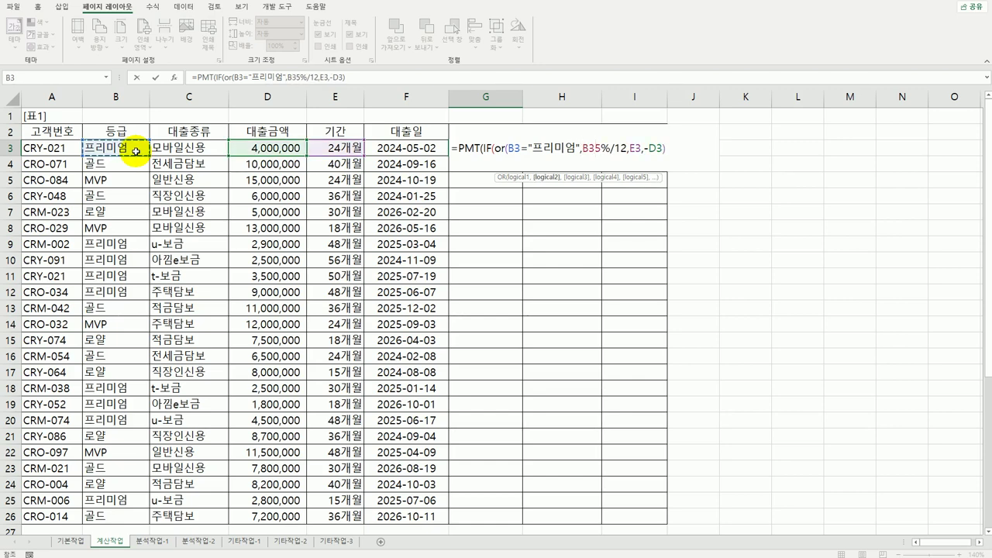
pyautogui.write('=')
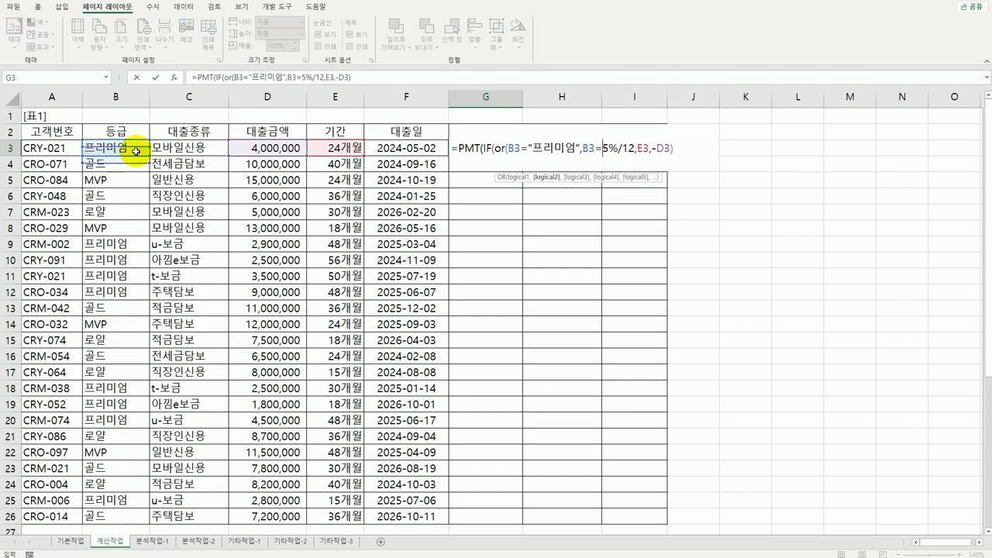
pyautogui.write('"골드')
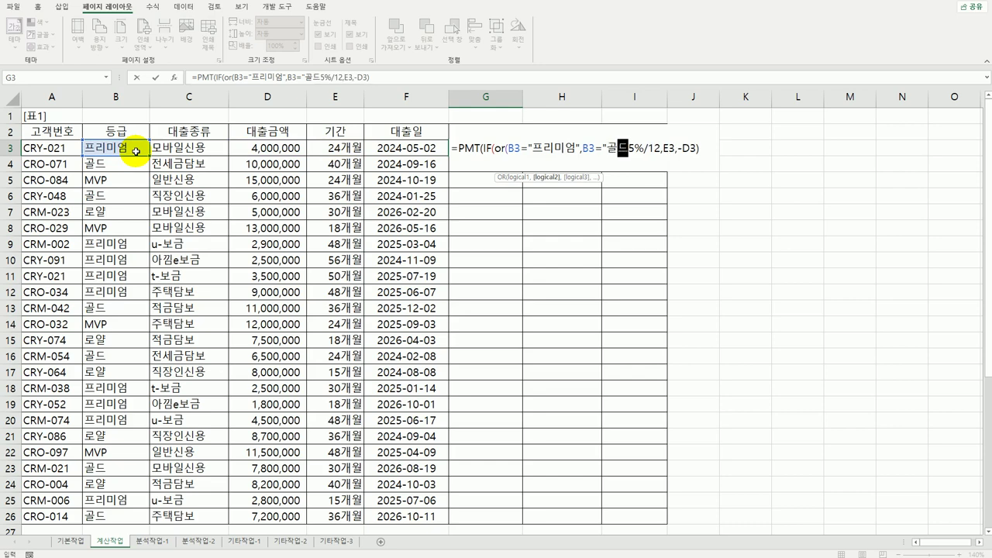
pyautogui.write('"')
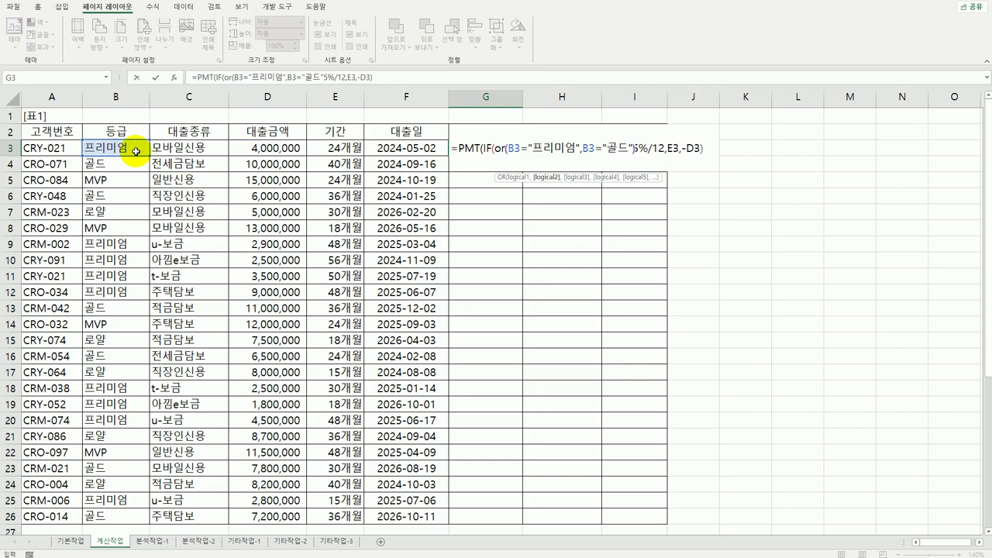
pyautogui.write(')')
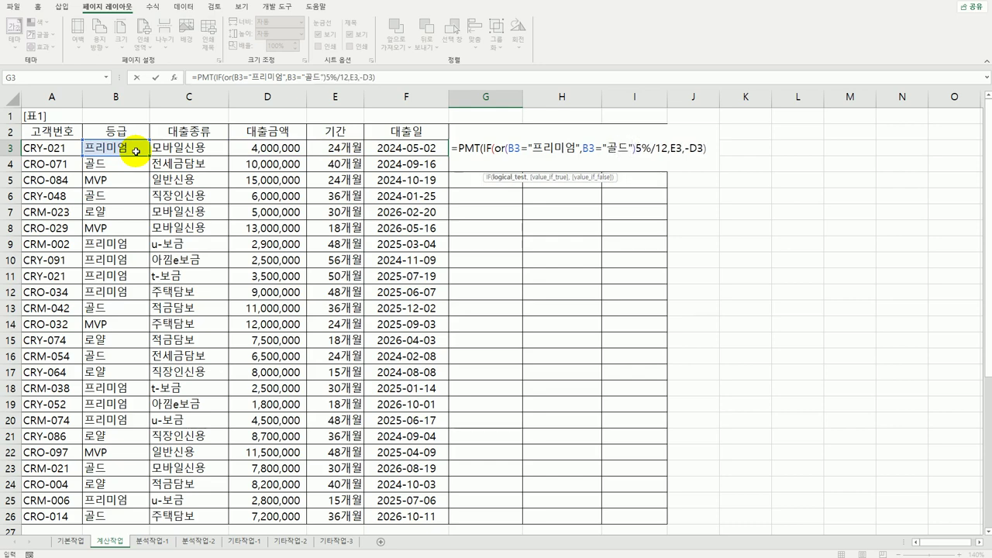
# - Complete the IF with 5% if true and 3% otherwise, divided by 12 outside it, and fill G3's formula down to G26
pyautogui.write(',')
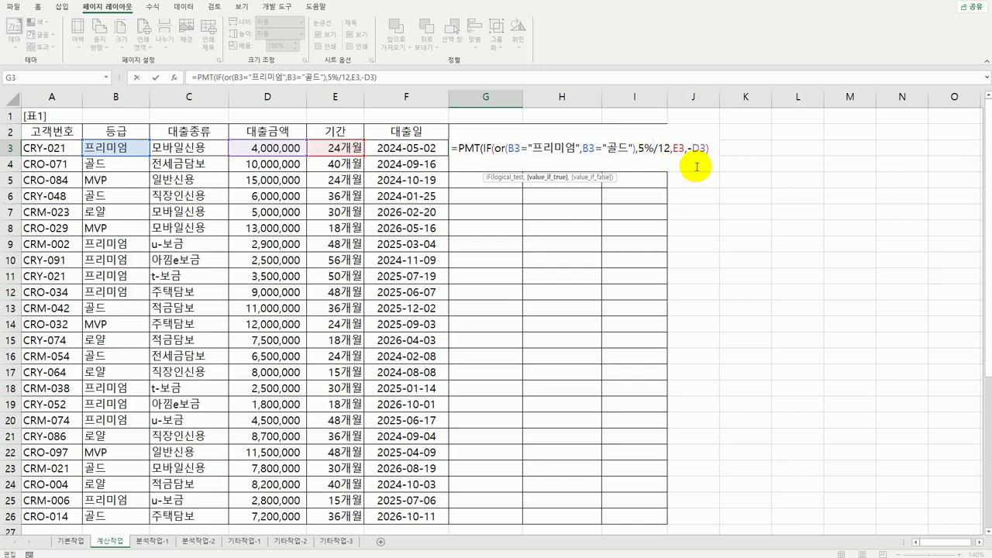
pyautogui.write(',3')
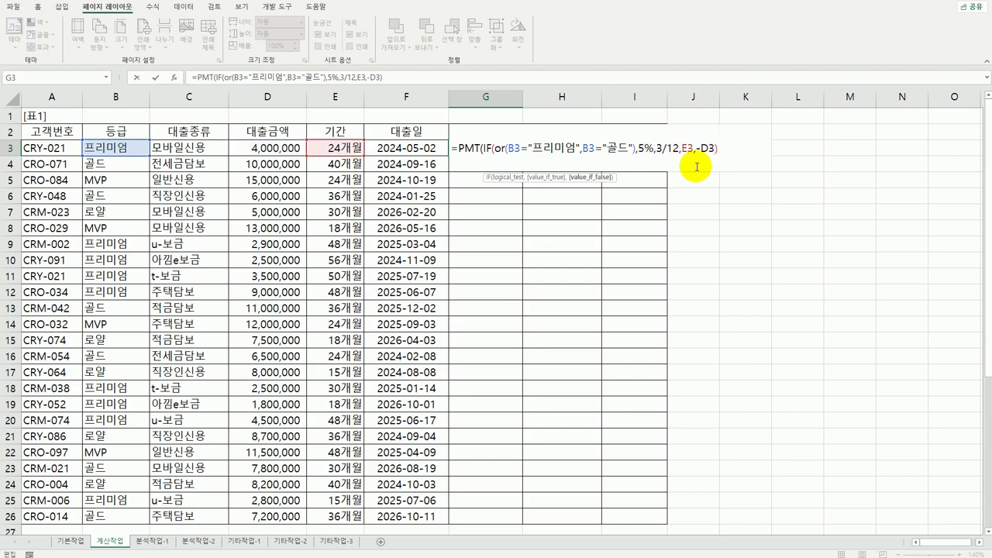
pyautogui.write('%')
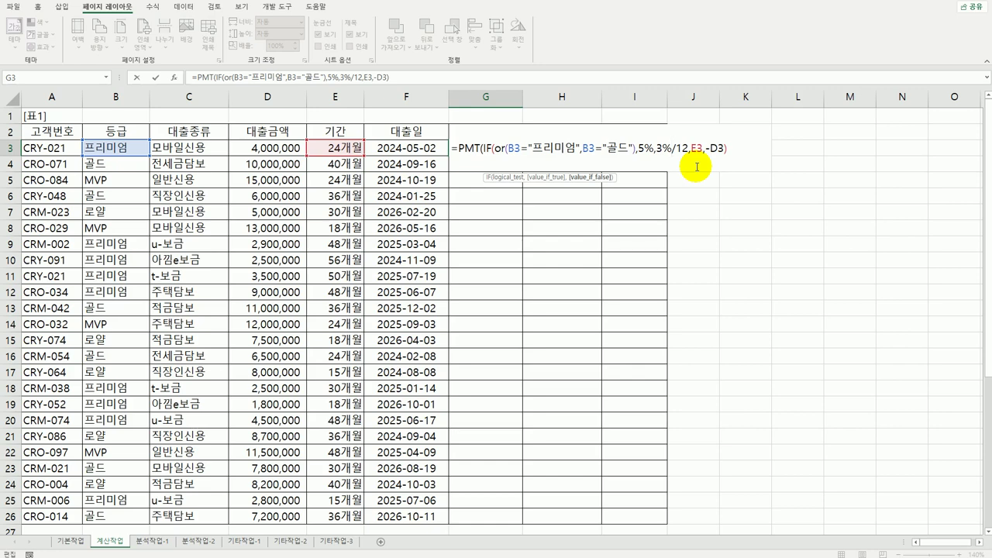
pyautogui.write(')')
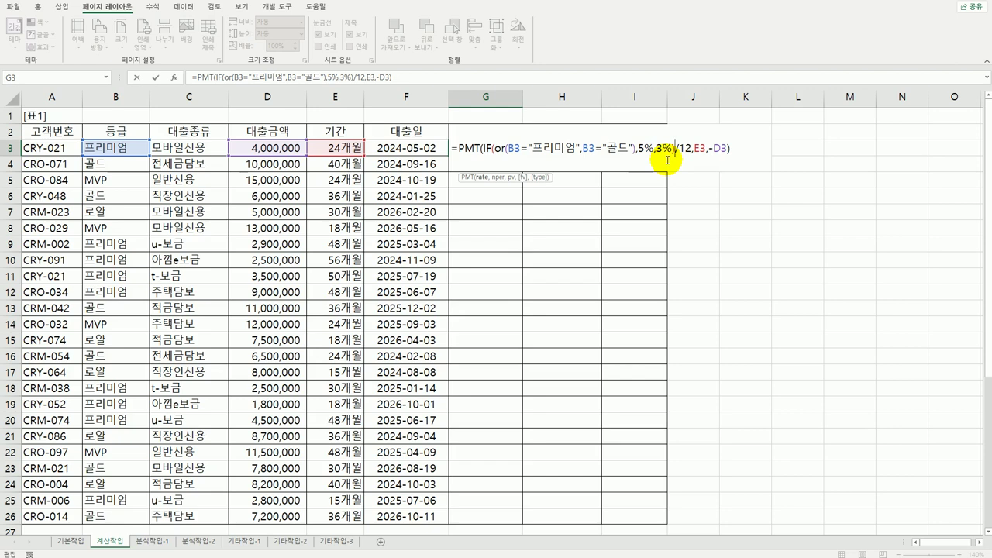
pyautogui.click(691, 149)
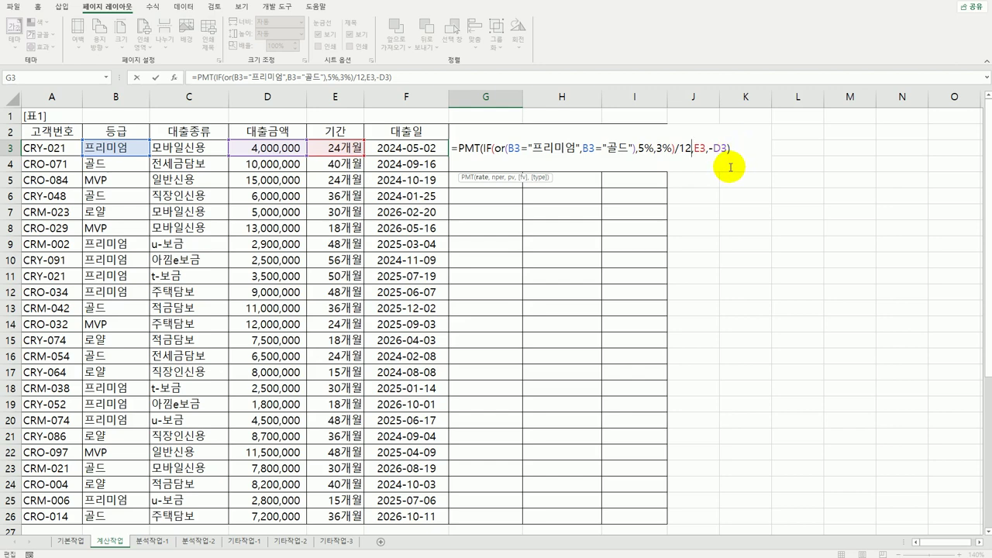
pyautogui.press('Return')
pyautogui.click(514, 151)
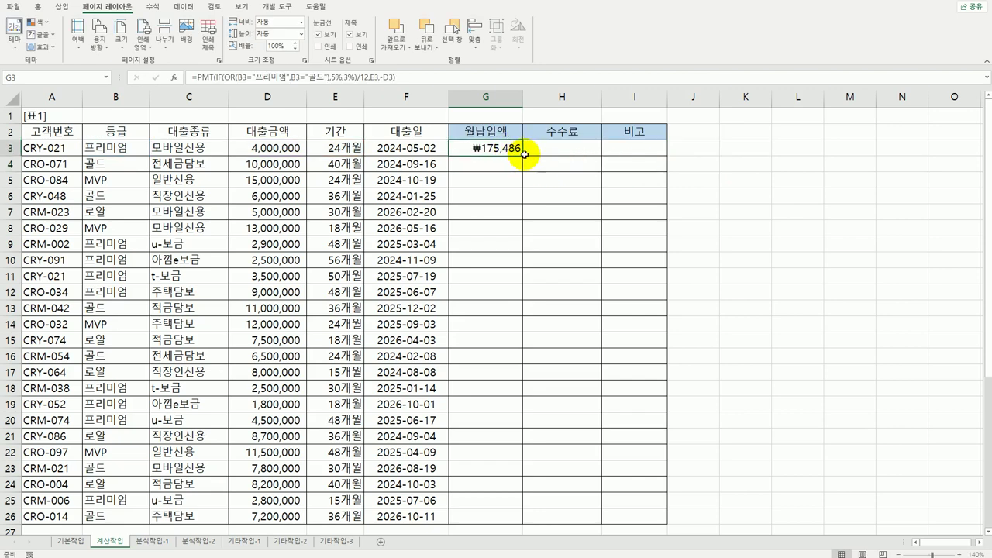
pyautogui.doubleClick(522, 155)
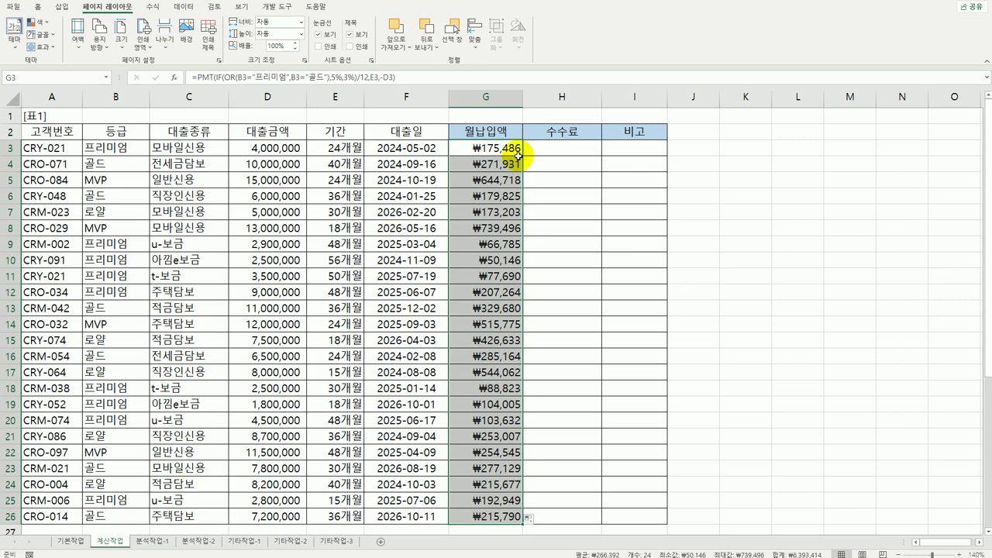
# - Examine the first record's 대출금액 and 기간 for the 수수료 column, and the fee amounts in [표4], B37:D40
pyautogui.click(551, 149)
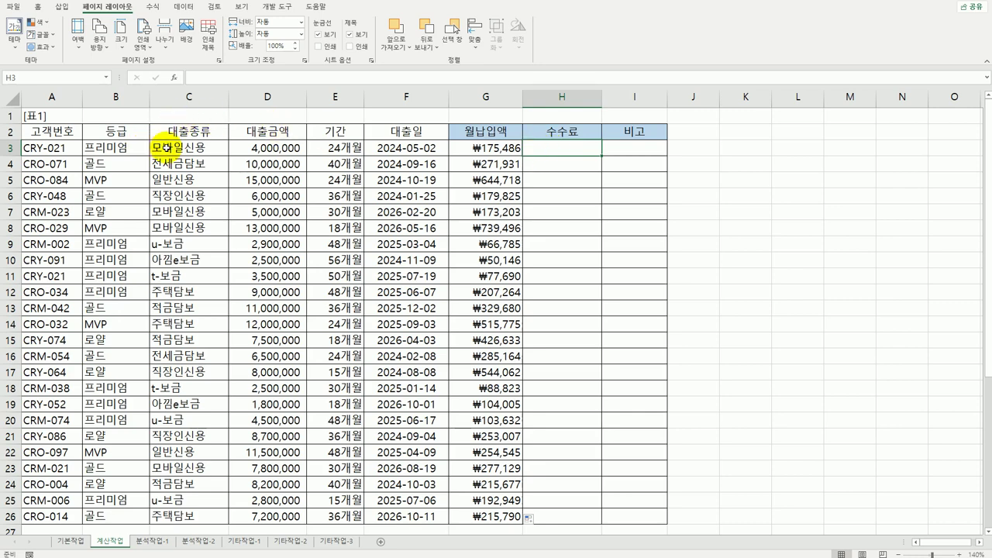
pyautogui.click(257, 147)
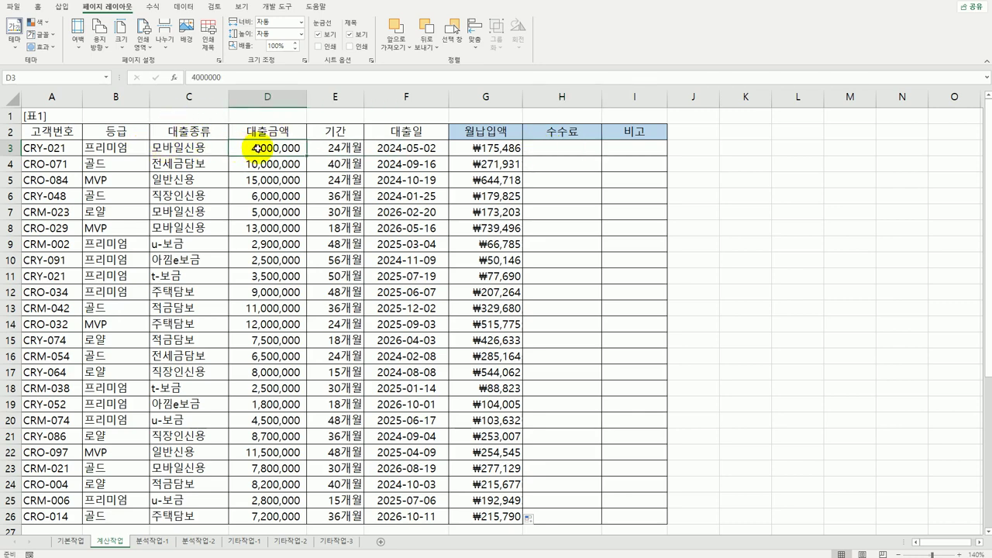
pyautogui.click(332, 149)
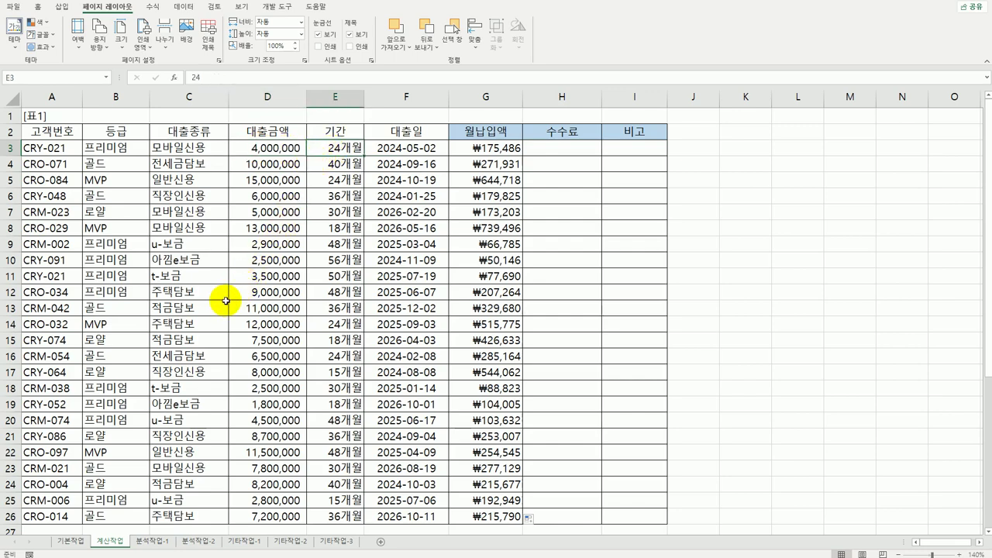
pyautogui.scroll(-6, 225, 300)
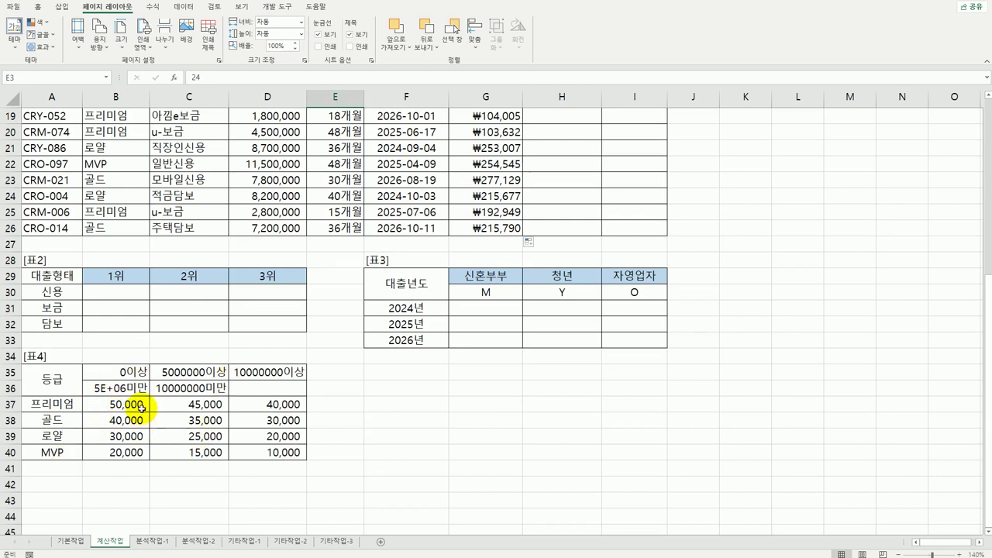
pyautogui.moveTo(141, 405); pyautogui.dragTo(260, 446)
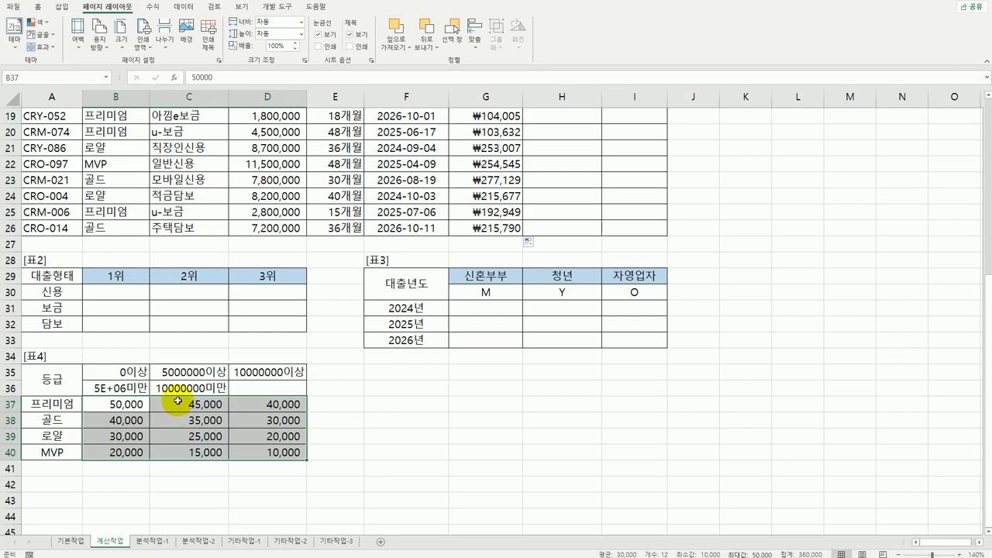
# - Start an IFS formula in H3 of the 수수료 column that returns 10000 when E3<24
pyautogui.scroll(6, 269, 409)
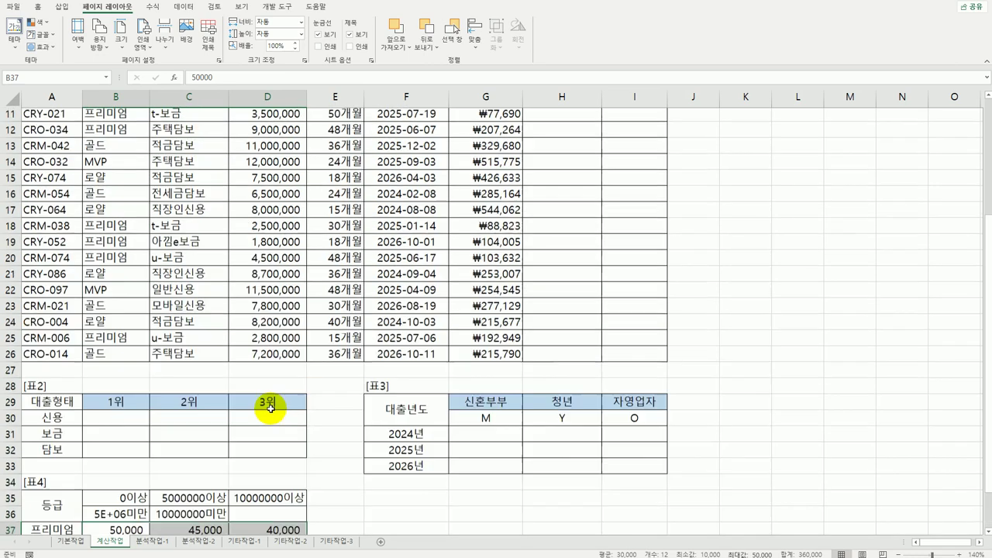
pyautogui.click(555, 153)
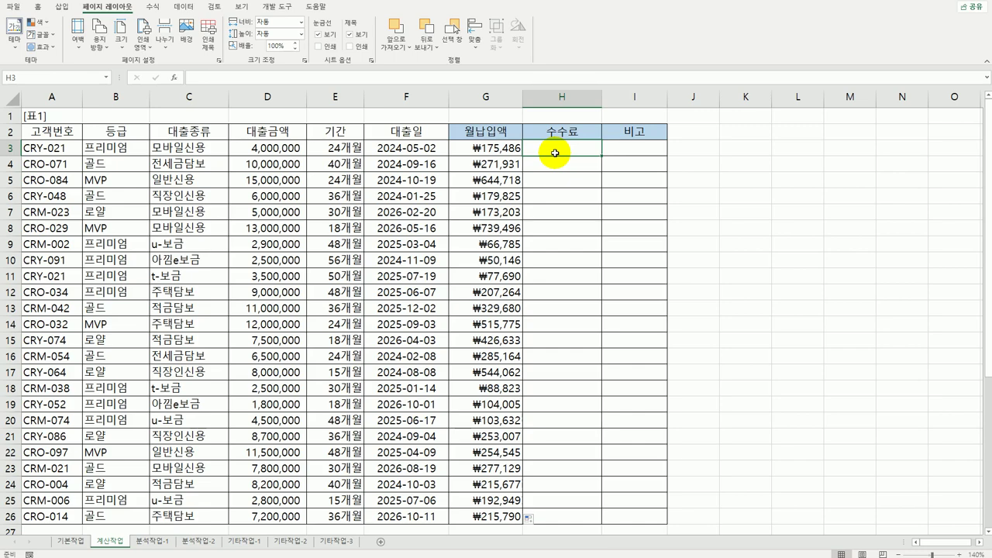
pyautogui.scroll(-6, 410, 255)
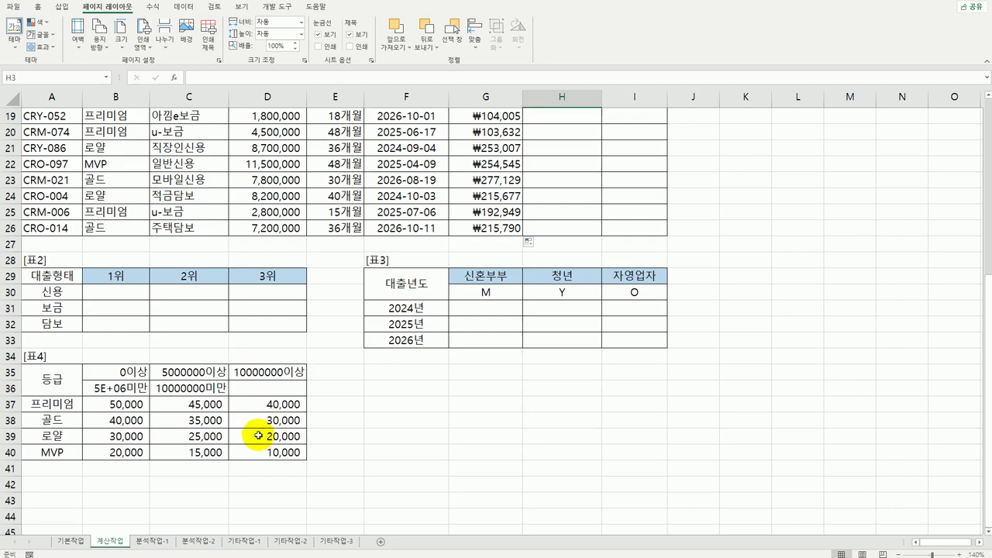
pyautogui.scroll(2, 311, 420)
pyautogui.scroll(4, 311, 420)
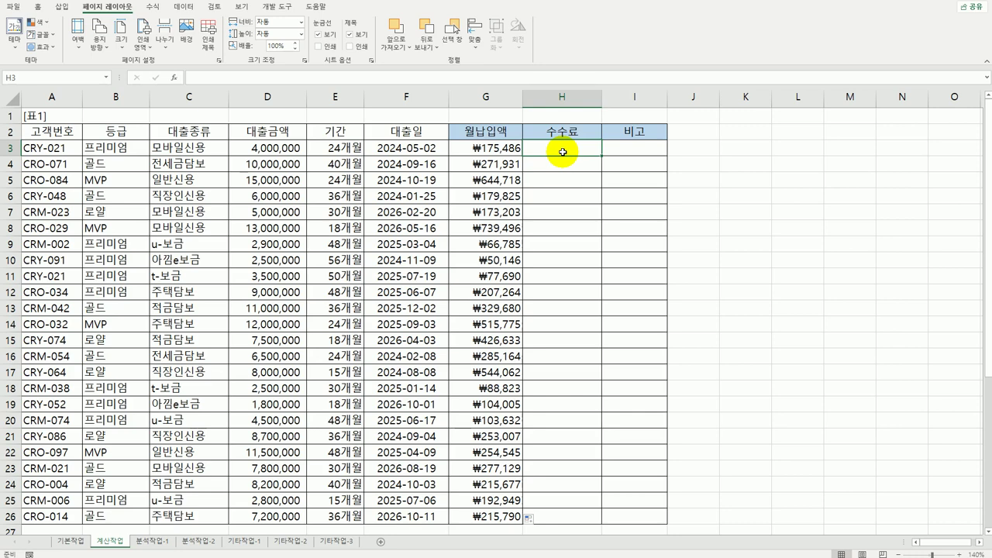
pyautogui.write('=')
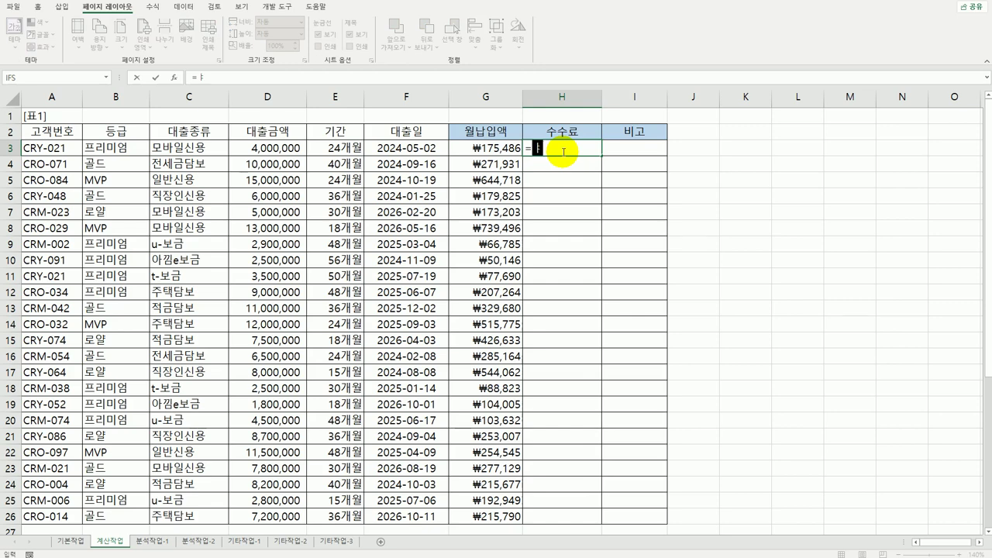
pyautogui.write('ifs')
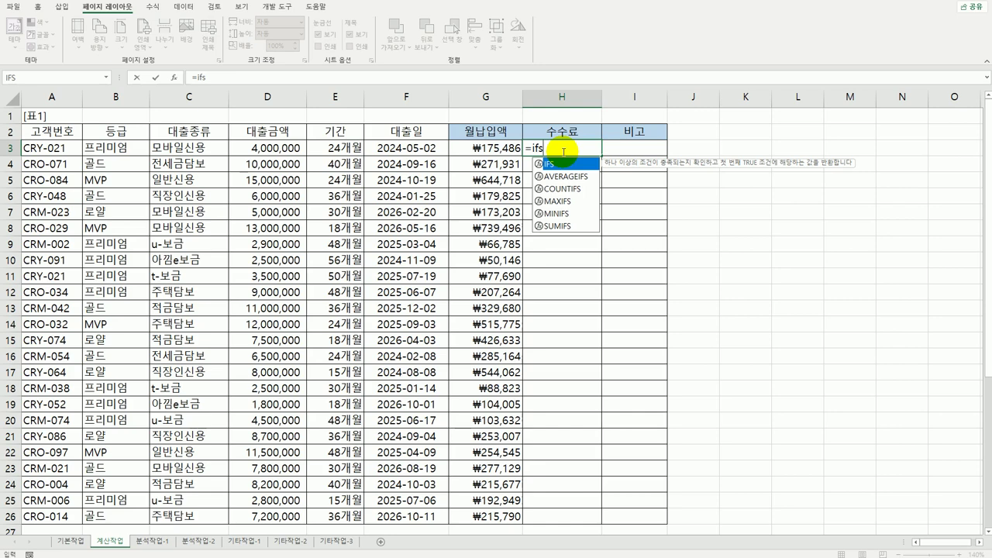
pyautogui.press('Tab')
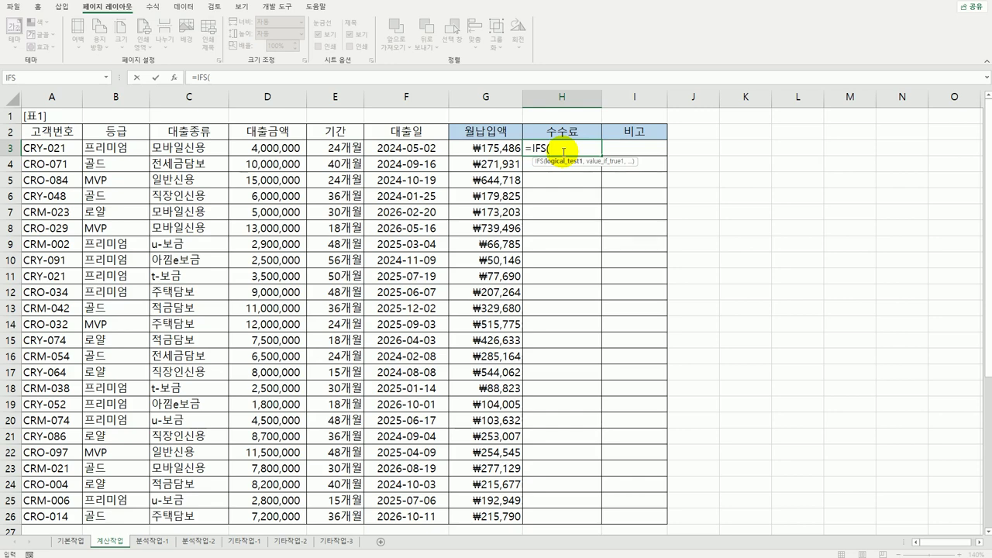
pyautogui.click(346, 147)
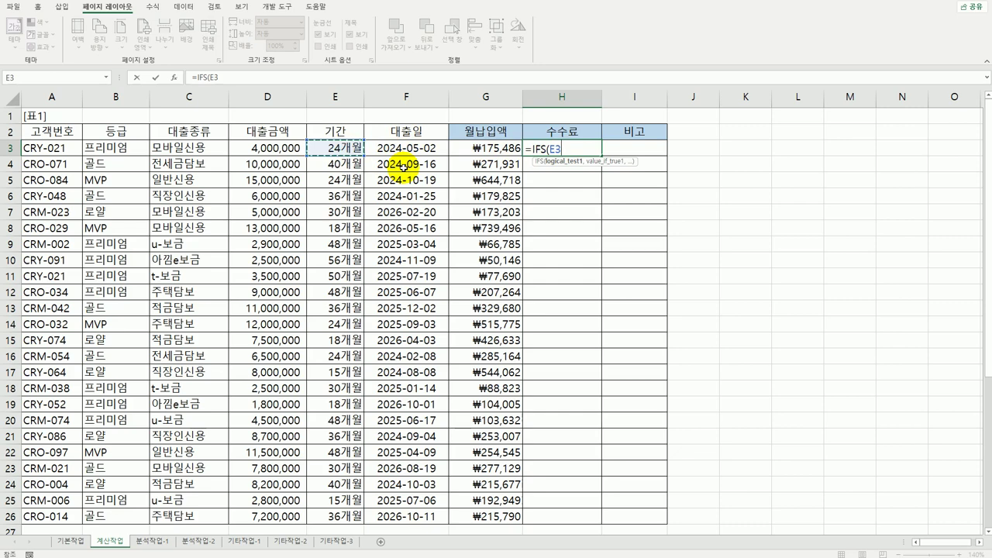
pyautogui.write('<24')
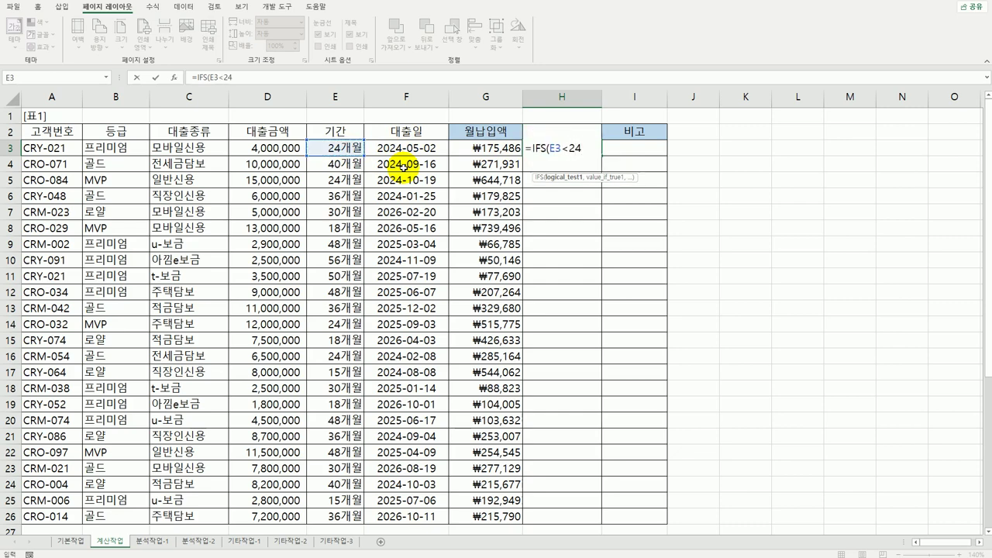
pyautogui.write(',')
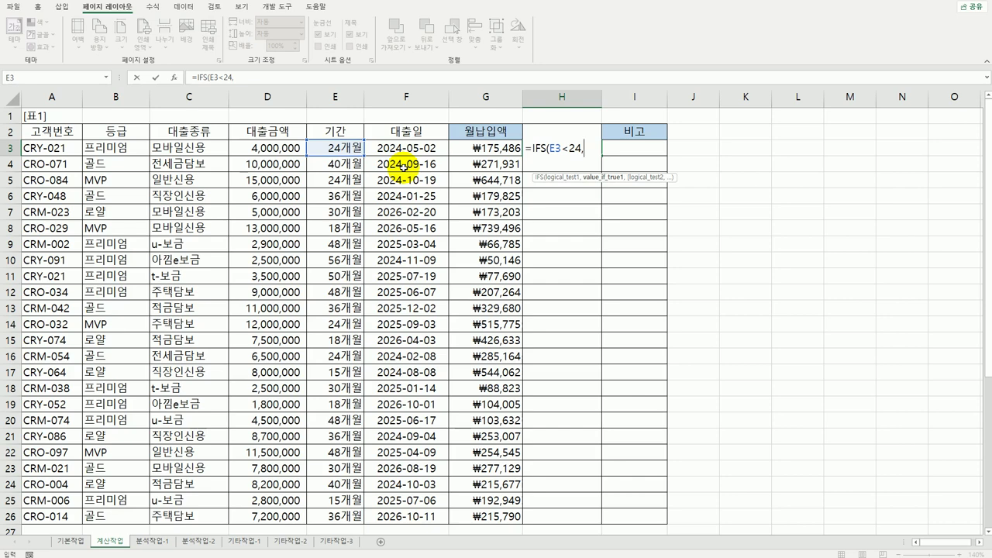
pyautogui.write('10000')
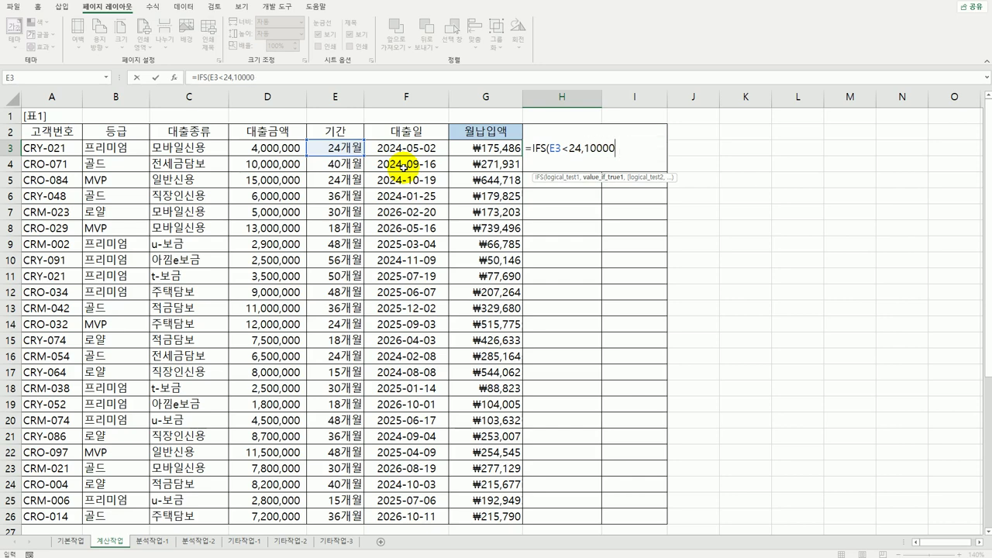
pyautogui.write(',')
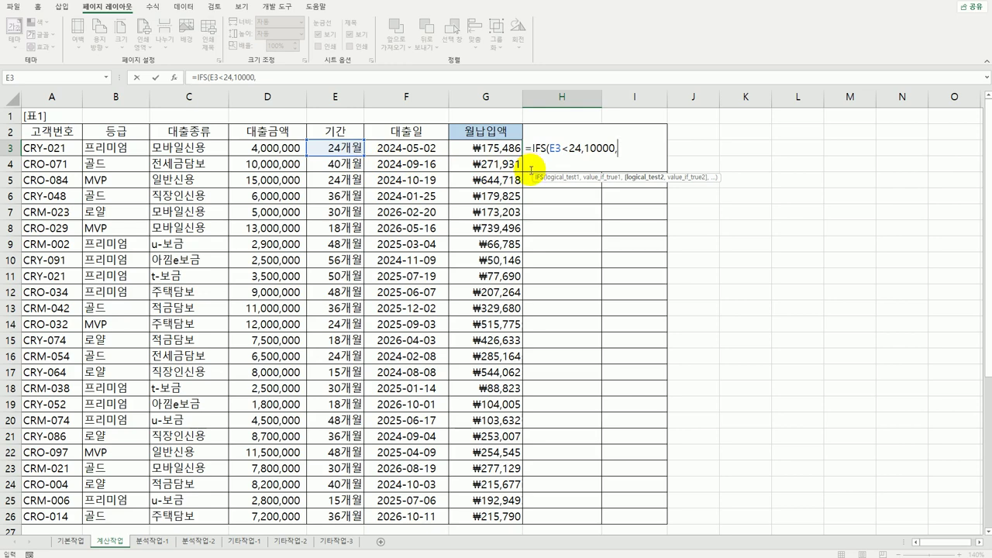
# - Add the IFS conditions E3<48 returning 15000 and E3>=48 returning 20000, and complete H3's formula
pyautogui.click(341, 150)
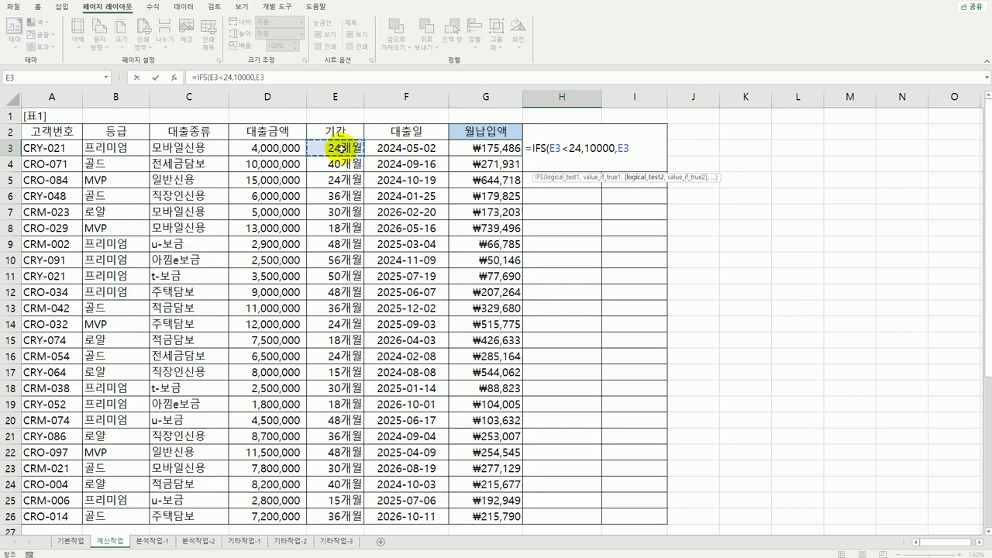
pyautogui.write('<48,')
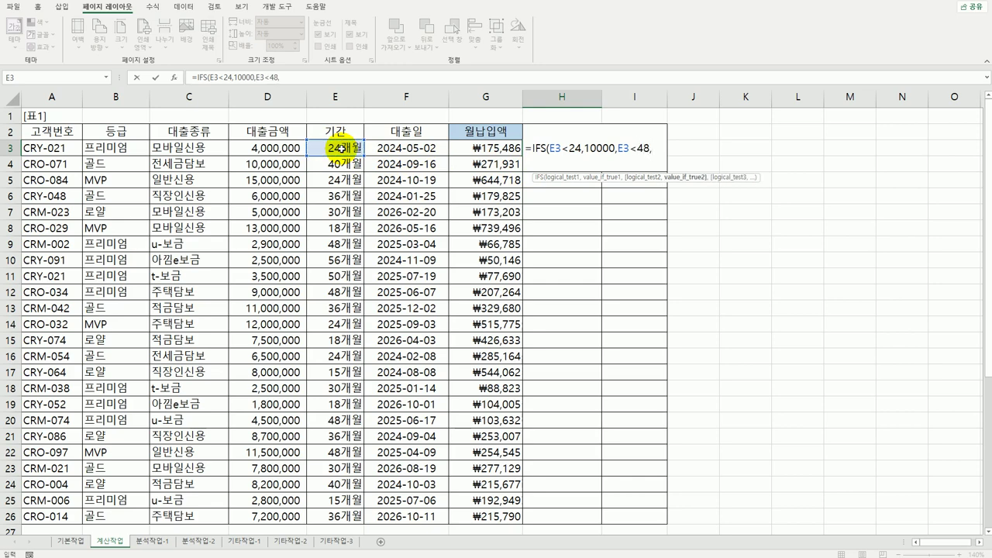
pyautogui.write('15 000,')
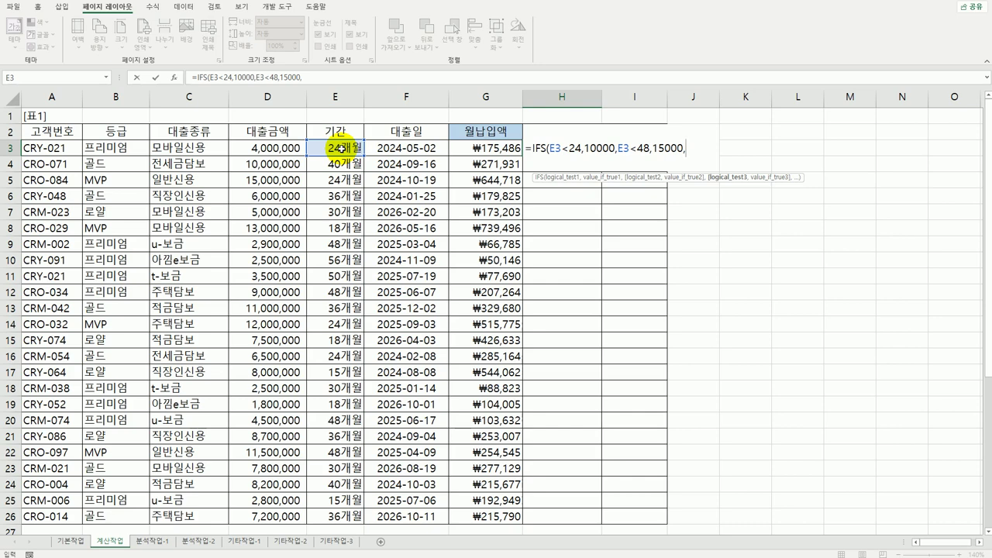
pyautogui.click(341, 149)
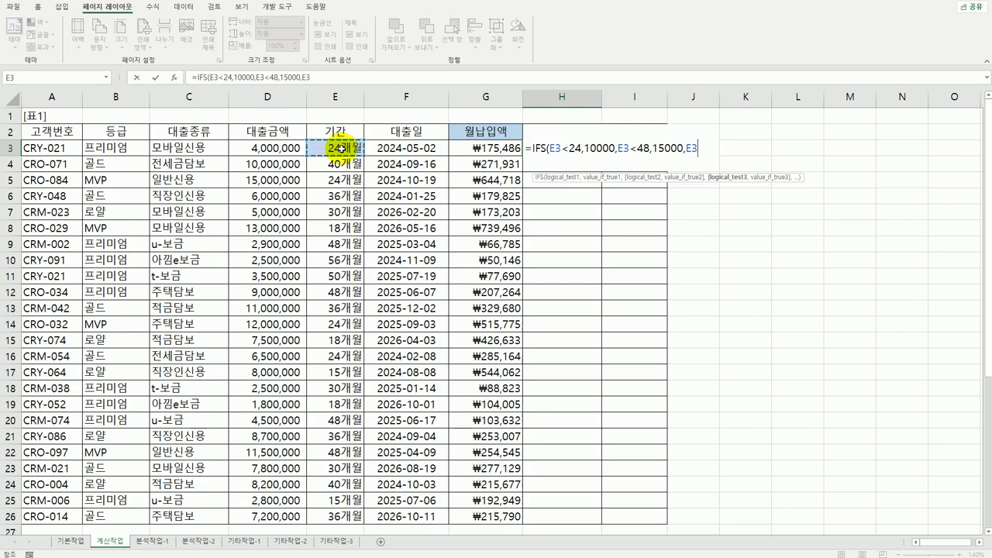
pyautogui.write('>=48')
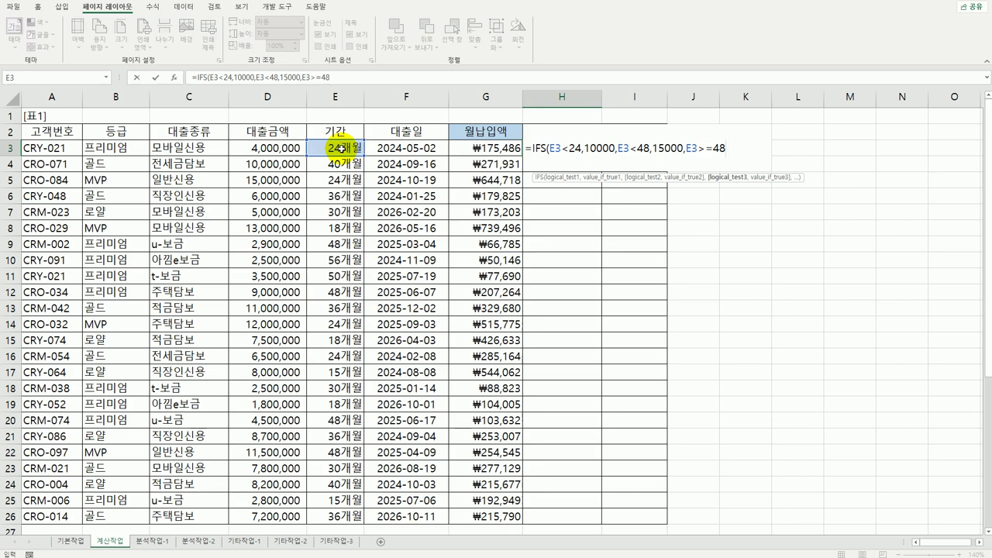
pyautogui.write(',')
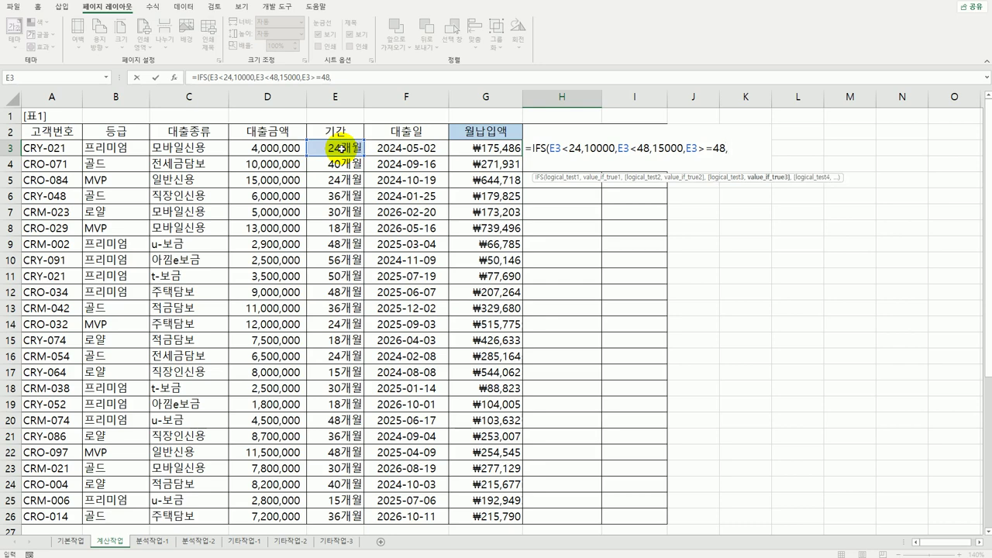
pyautogui.write('20000)')
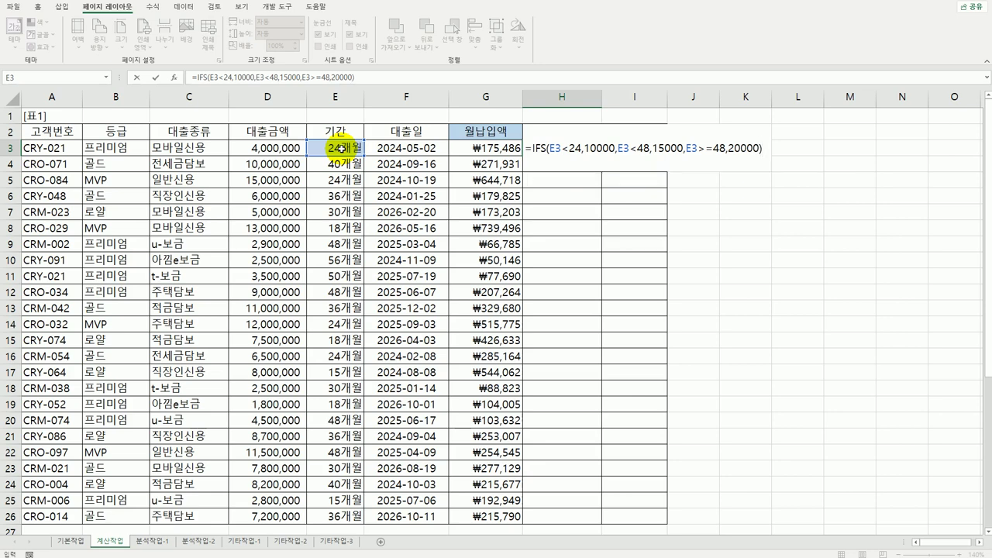
pyautogui.press('Return')
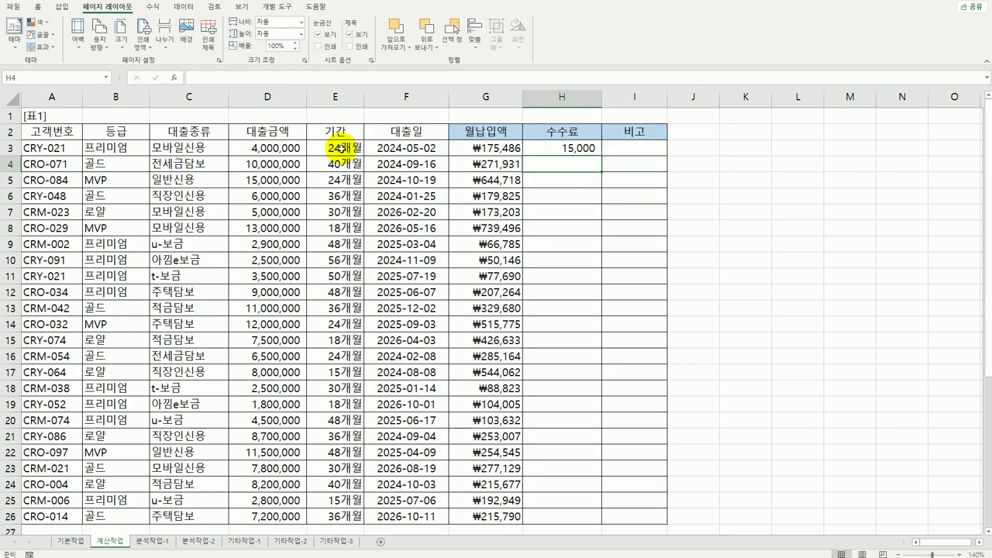
# - Fill H3's IFS formula down the 수수료 column to H26
pyautogui.click(544, 150)
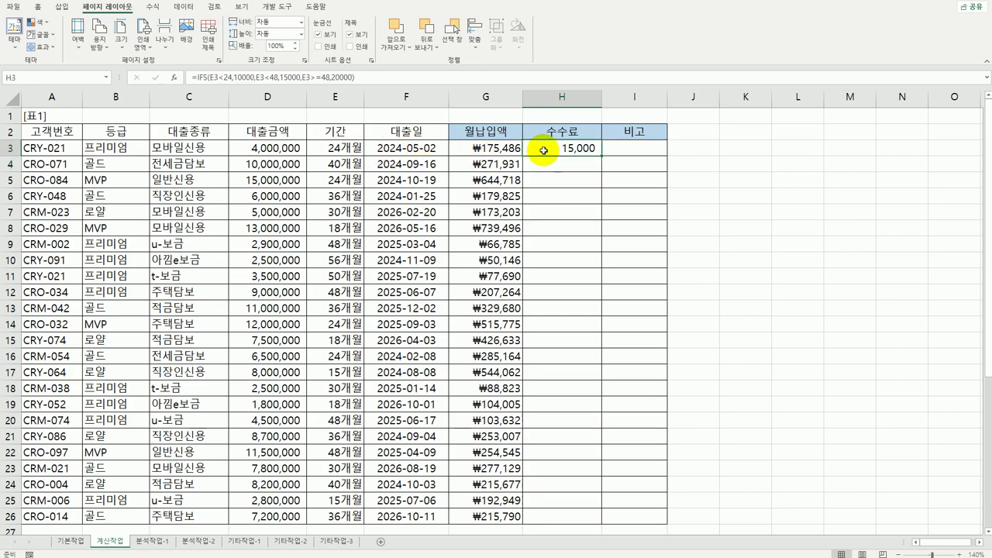
pyautogui.doubleClick(595, 155)
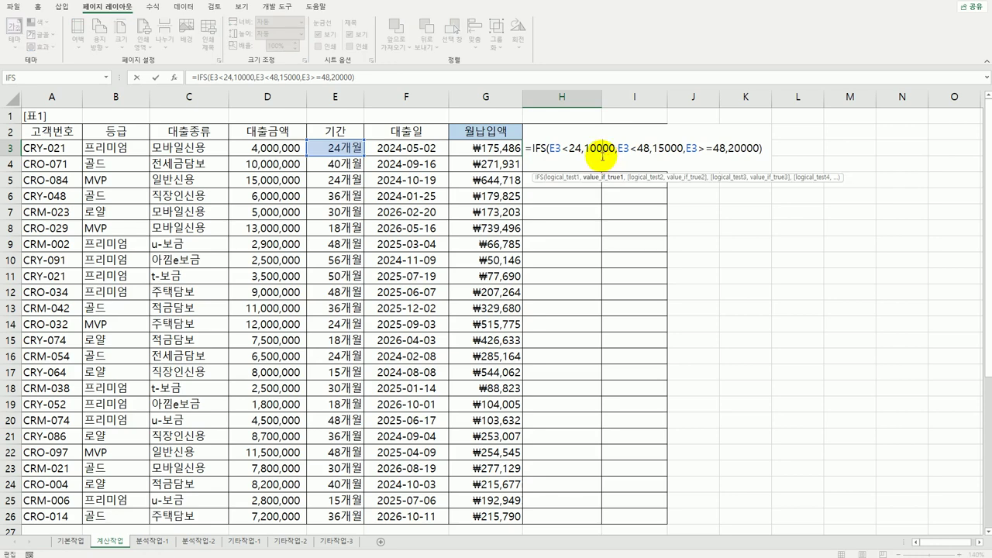
pyautogui.press('Escape')
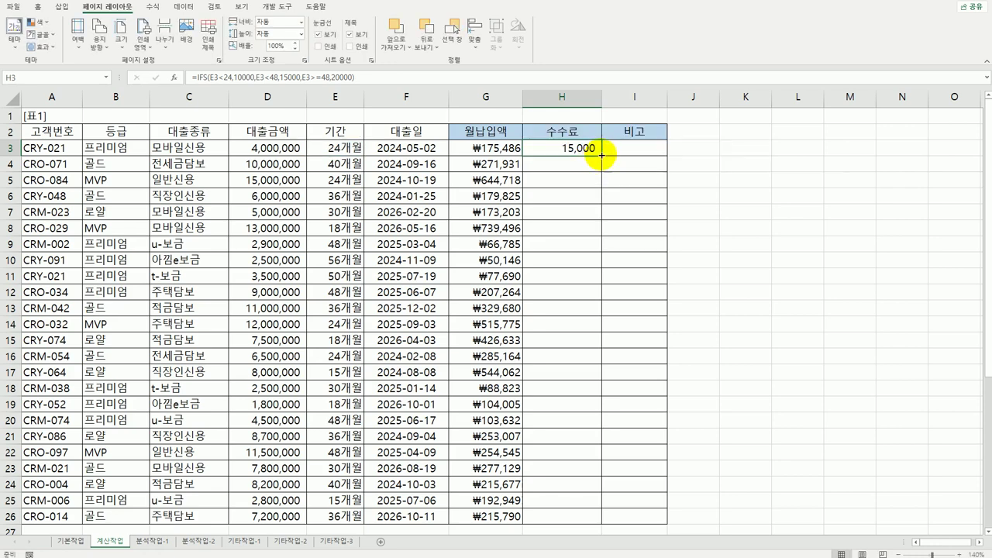
pyautogui.doubleClick(601, 155)
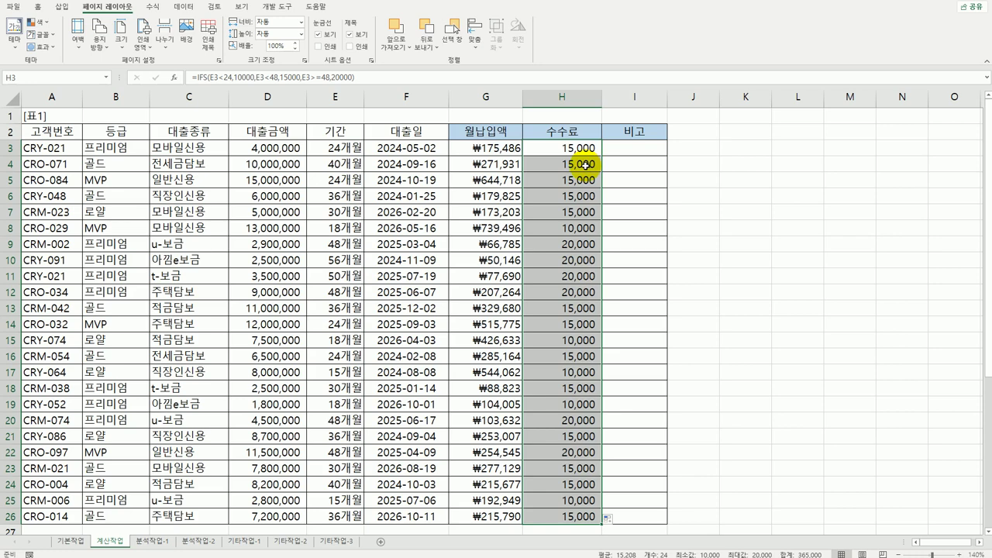
# - Extend H3's formula after the IFS by adding a VLOOKUP with B3 as the lookup value
pyautogui.click(583, 154)
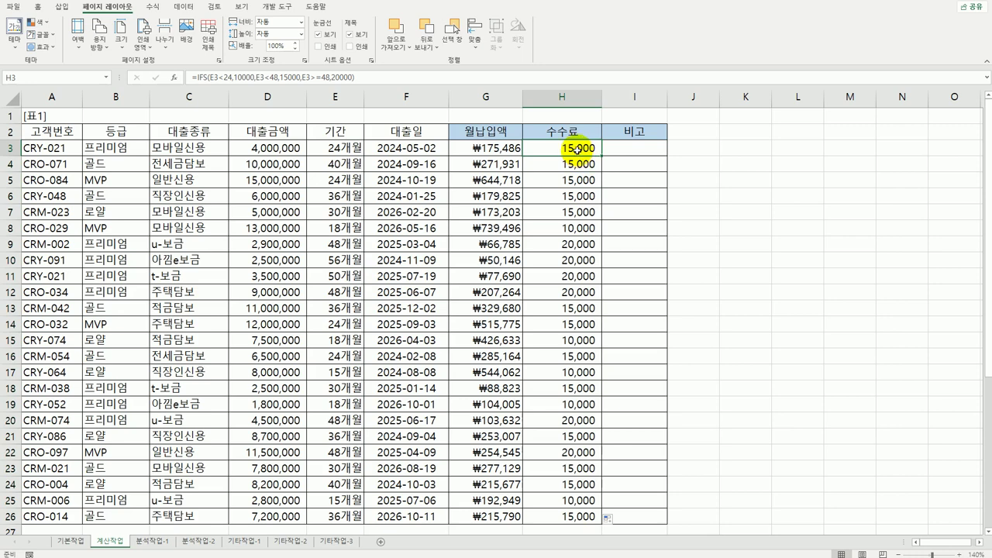
pyautogui.doubleClick(577, 150)
pyautogui.click(763, 148)
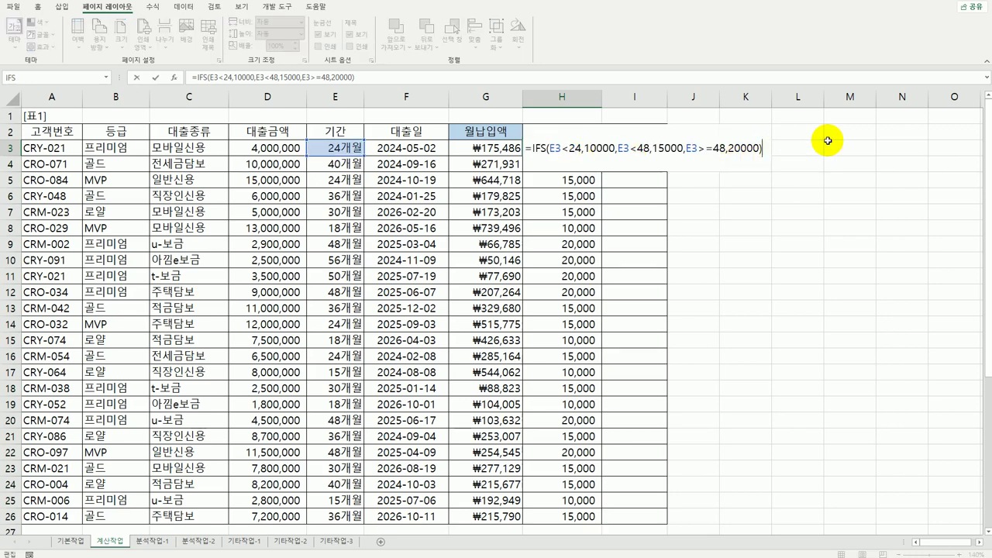
pyautogui.write('+')
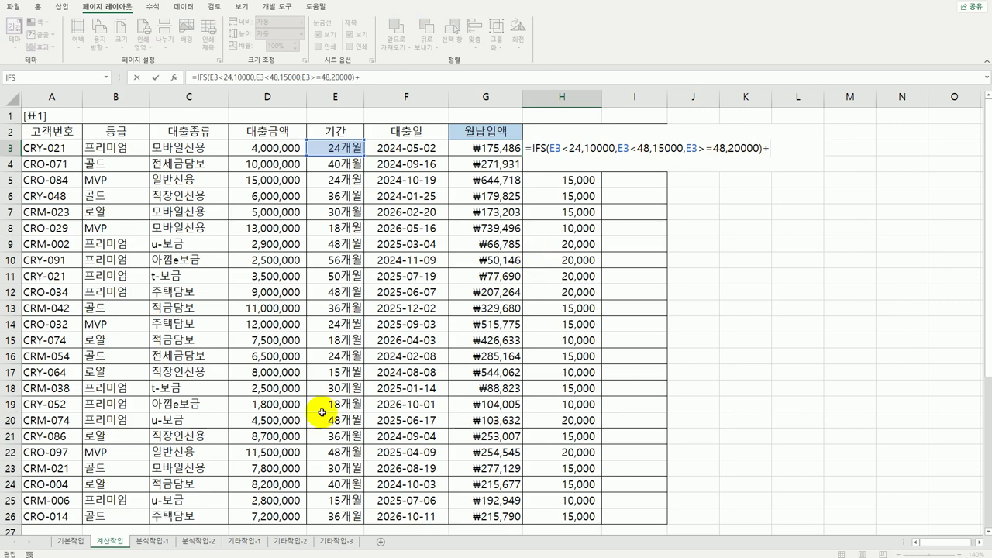
pyautogui.scroll(-6, 87, 419)
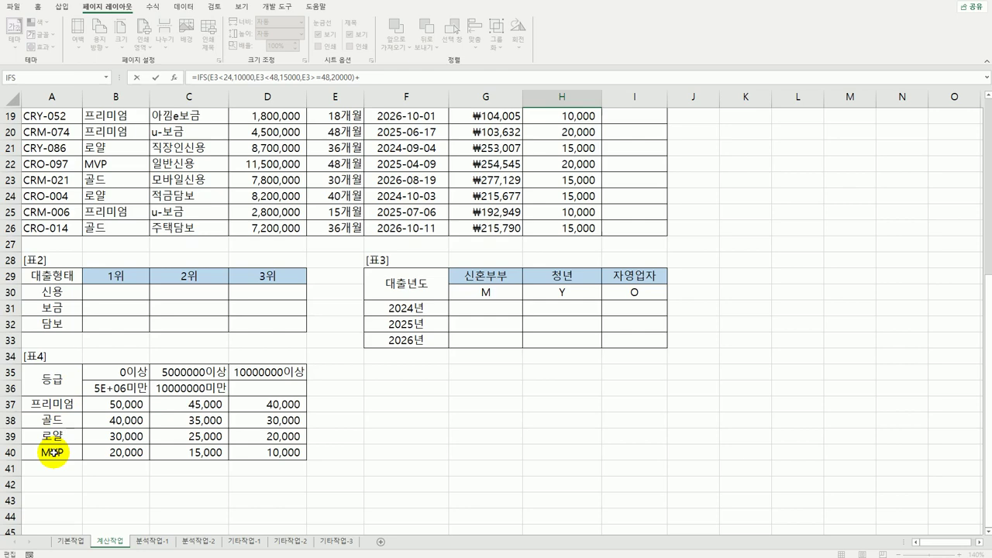
pyautogui.scroll(6, 188, 458)
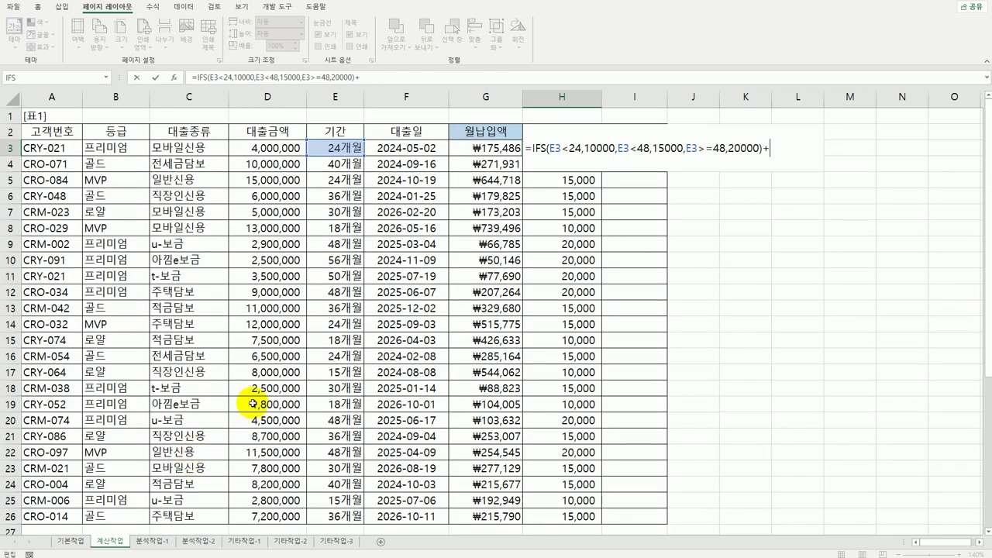
pyautogui.write('VLOOKUP(')
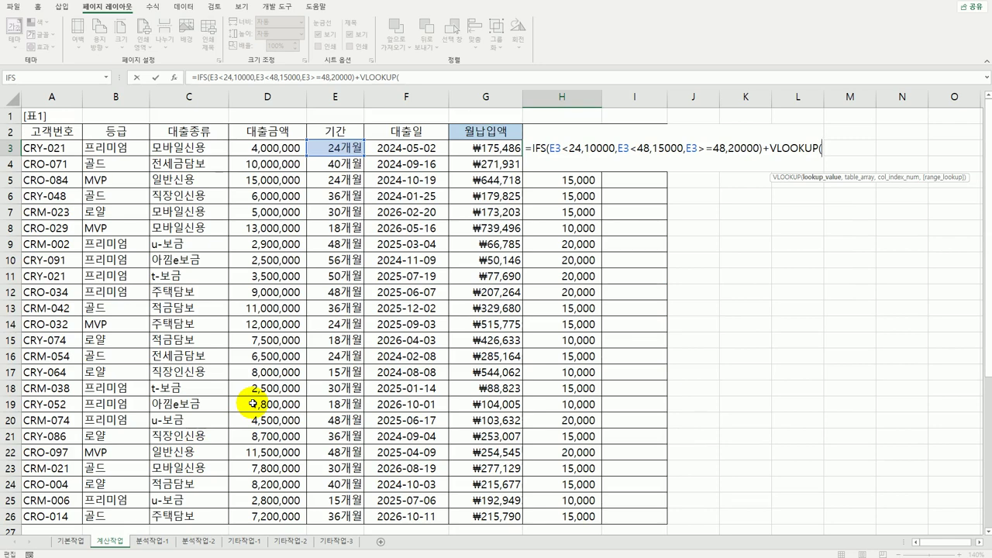
pyautogui.click(109, 152)
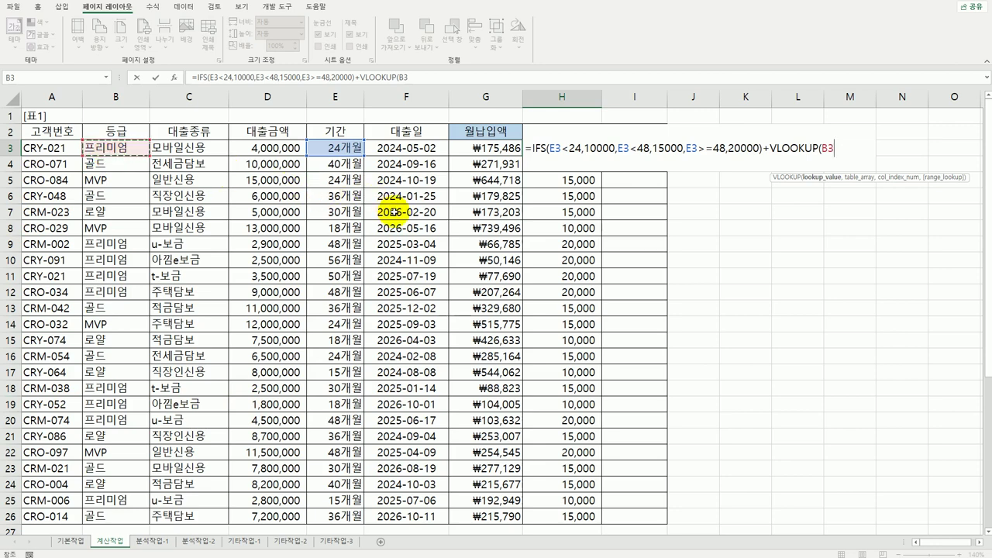
pyautogui.write(',')
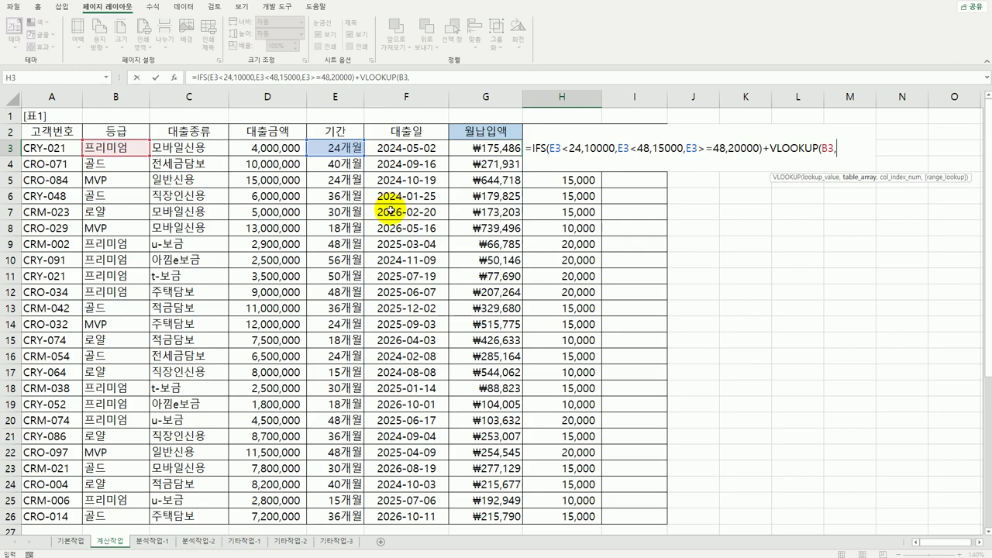
# - Set the table array of H3's VLOOKUP to the absolute range $A$37:$D$40 in [표4]
pyautogui.scroll(-6, 378, 236)
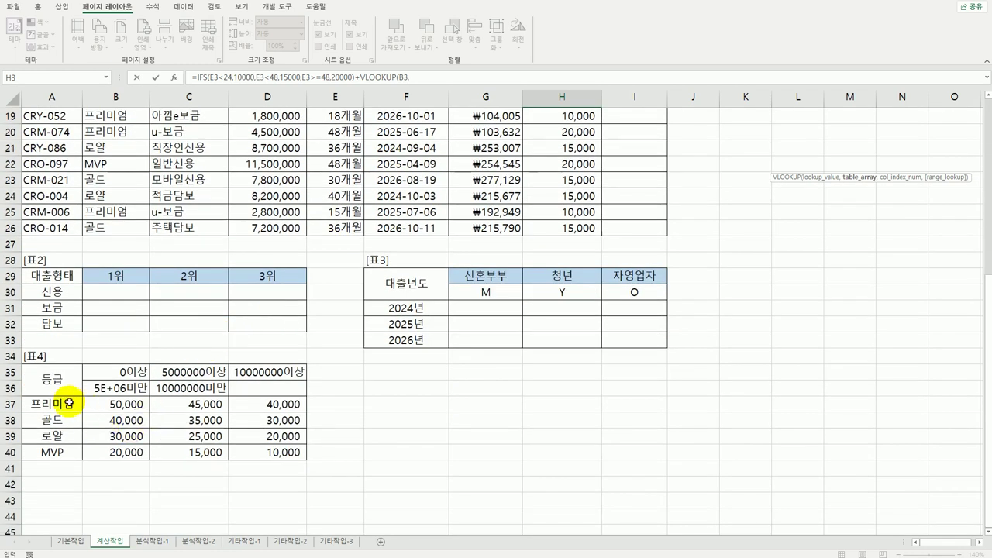
pyautogui.moveTo(60, 404); pyautogui.dragTo(256, 441)
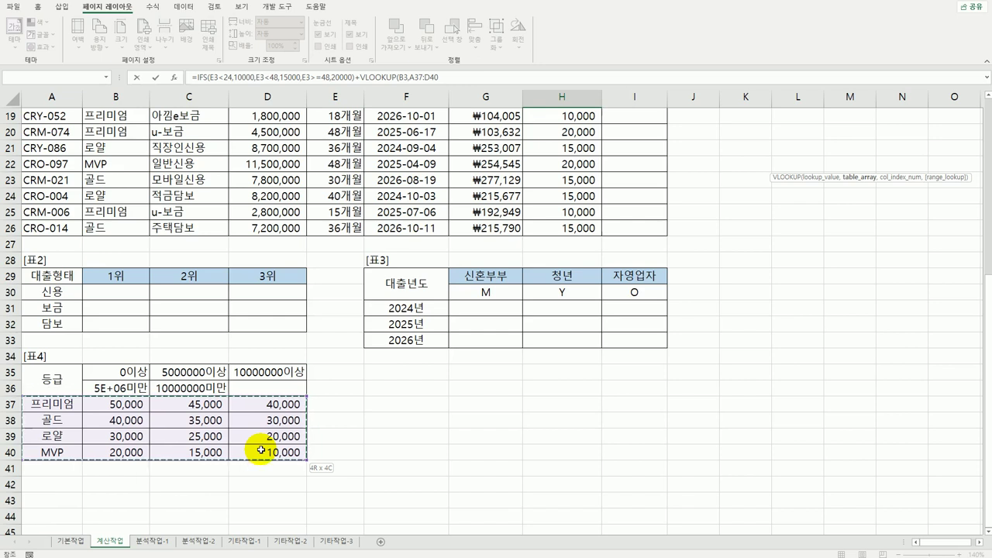
pyautogui.moveTo(261, 450); pyautogui.dragTo(261, 450)
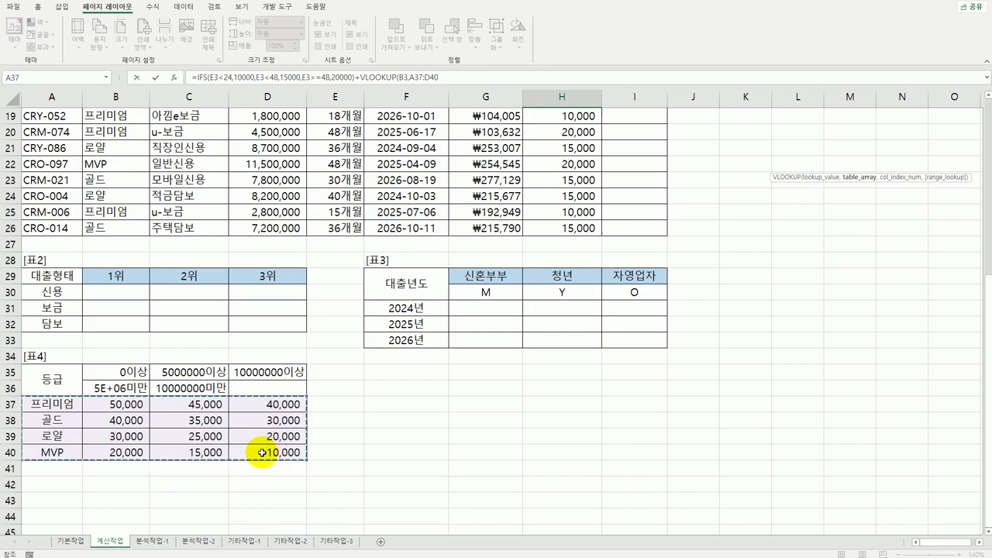
pyautogui.press('F4')
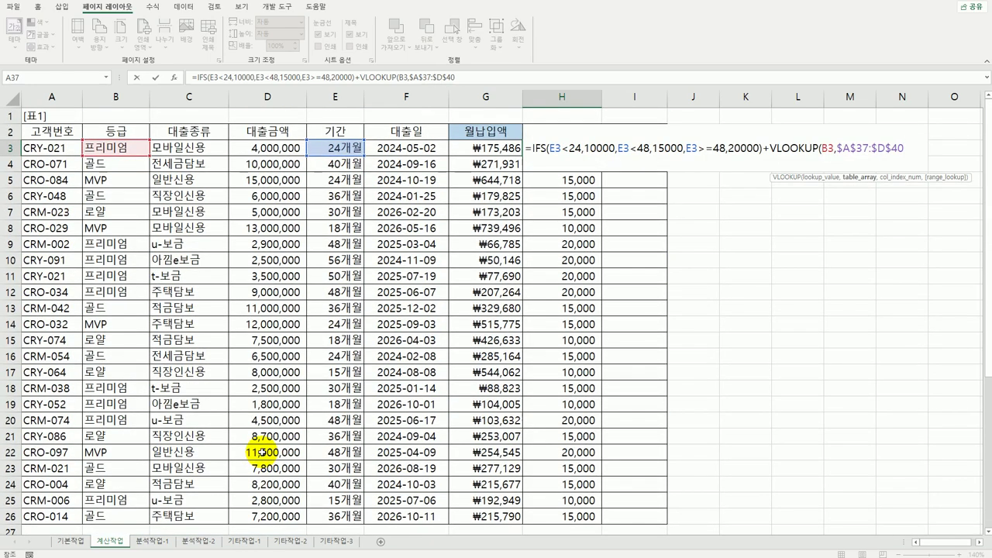
pyautogui.write(',')
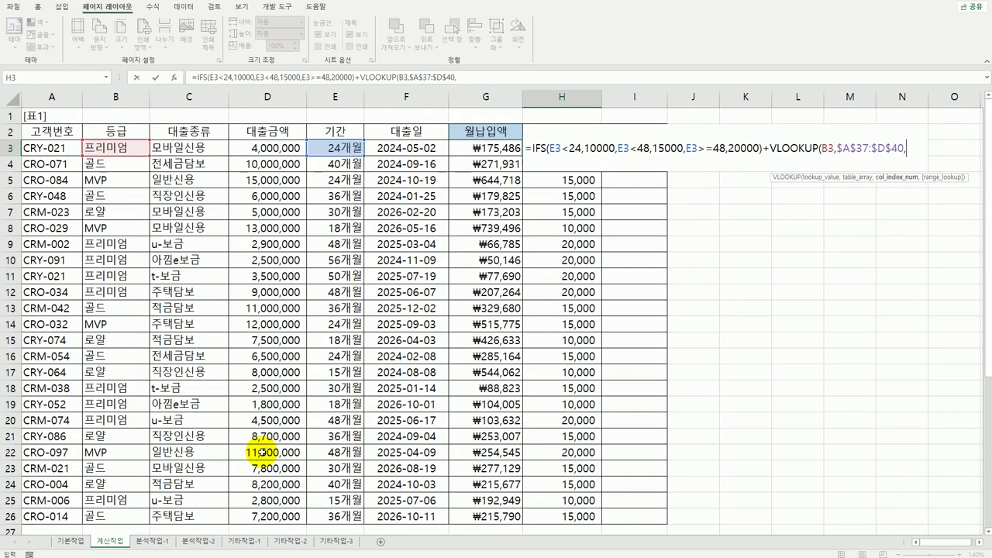
# - Nest a MATCH as the VLOOKUP's column index, with D3 as lookup value and $B$35:$D$35 as lookup array
pyautogui.write('ma')
pyautogui.press('Tab')
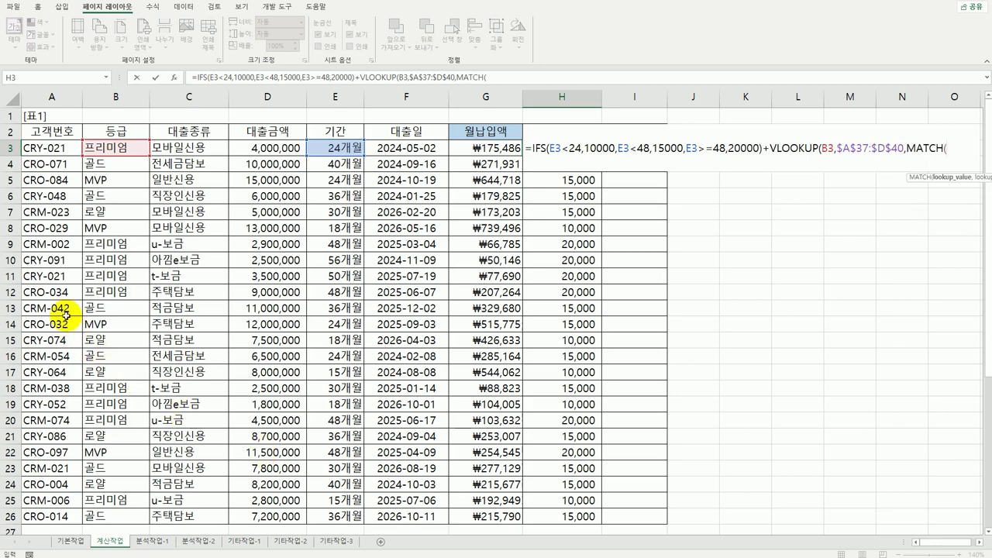
pyautogui.click(246, 150)
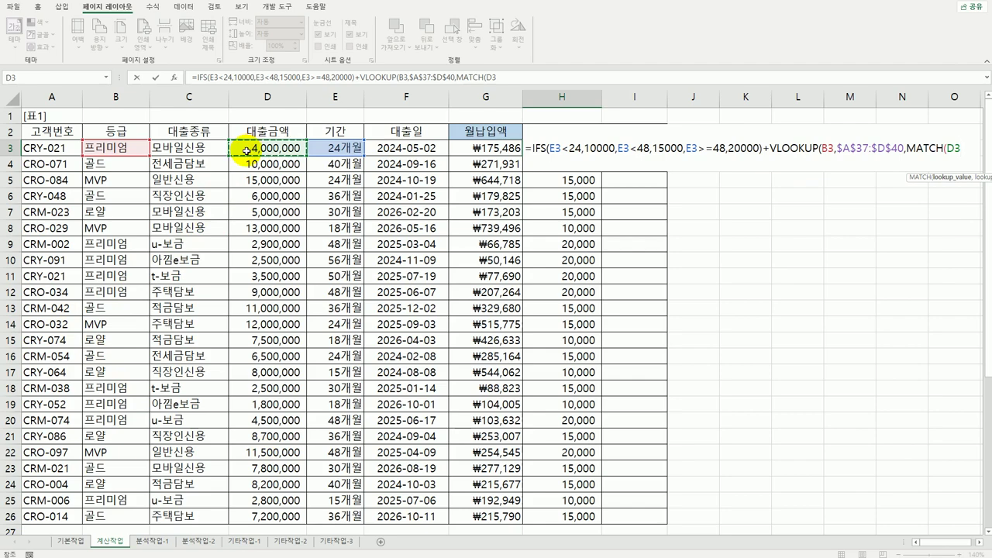
pyautogui.write(',')
pyautogui.scroll(-6, 232, 287)
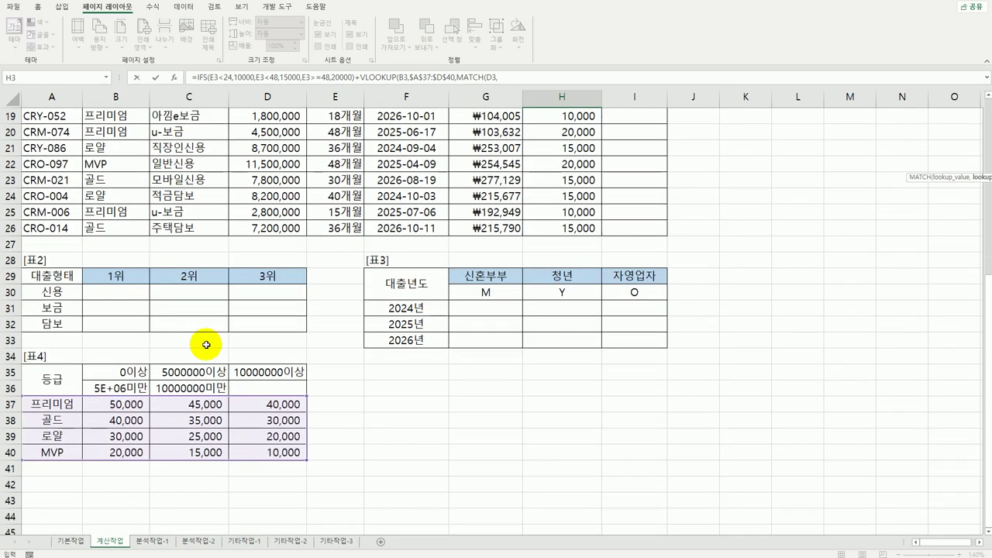
pyautogui.moveTo(129, 369); pyautogui.dragTo(263, 372)
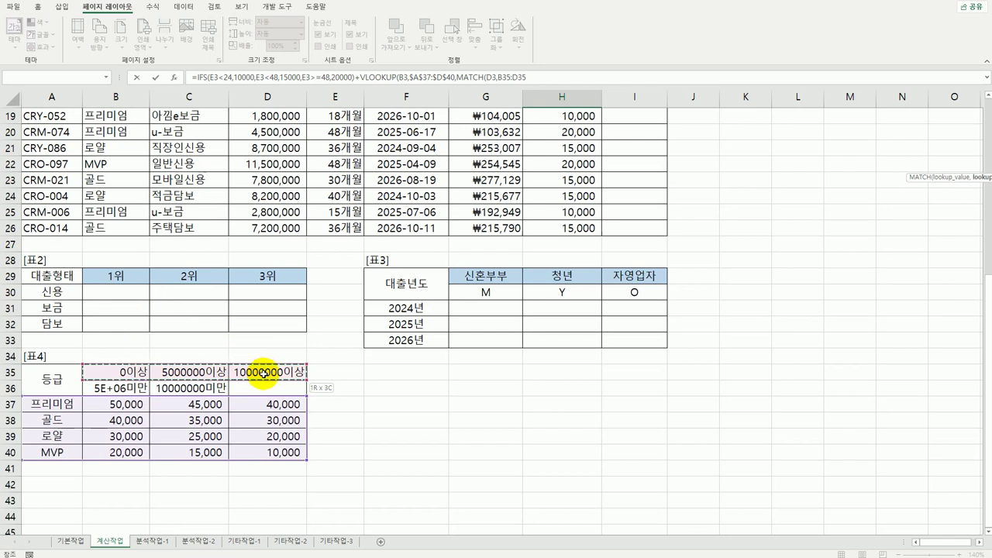
pyautogui.moveTo(263, 373); pyautogui.dragTo(263, 374)
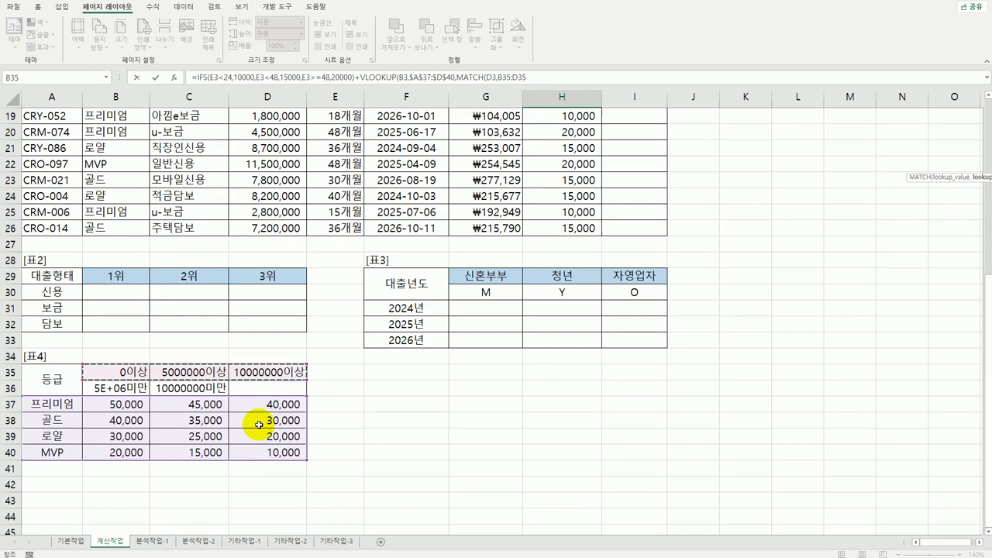
pyautogui.press('F4')
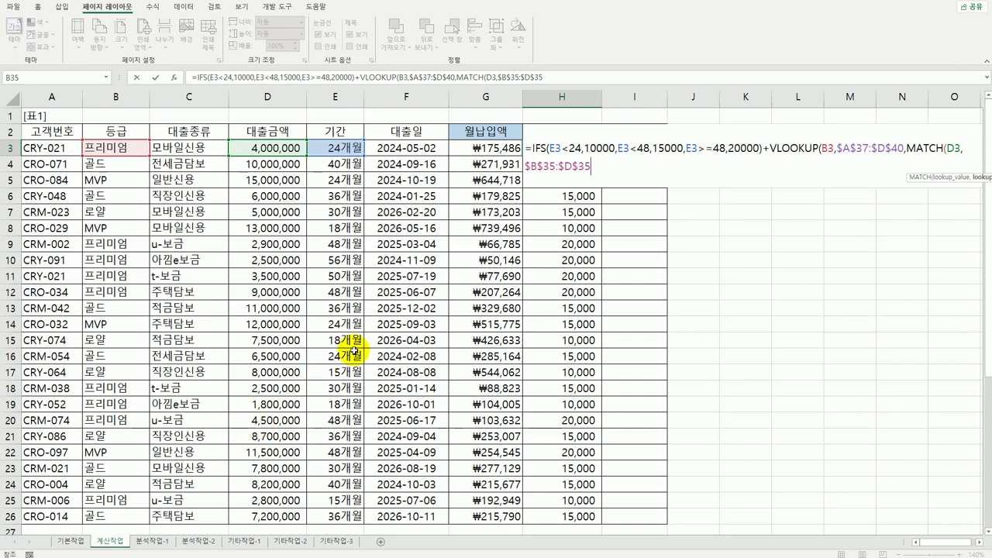
# - Check the amount bands in [표4] and close the MATCH with match type 1
pyautogui.scroll(-5, 233, 431)
pyautogui.scroll(-1, 132, 403)
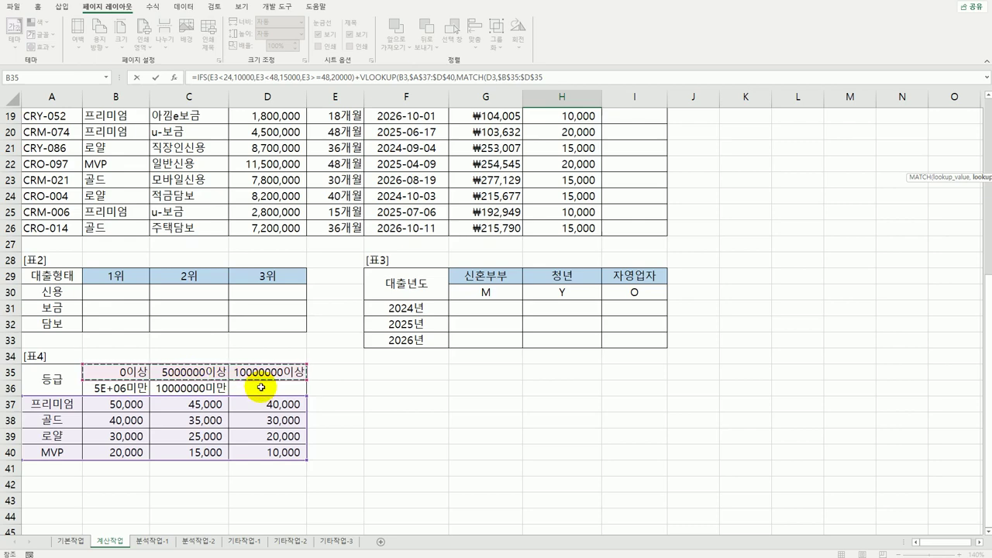
pyautogui.scroll(6, 262, 387)
pyautogui.write(',')
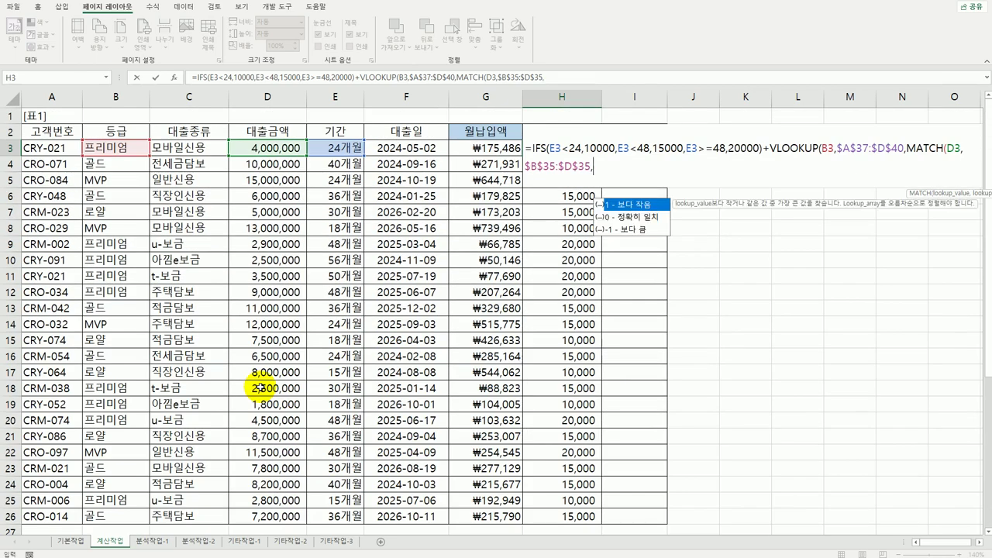
pyautogui.write('1)')
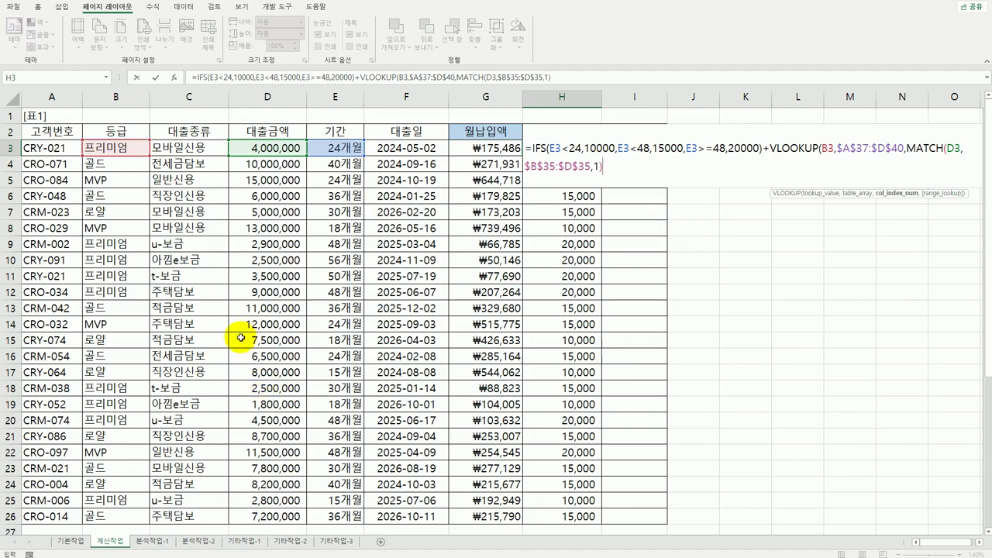
# - Add 1 to the MATCH result, set the VLOOKUP's range lookup to FALSE, and complete H3's formula
pyautogui.scroll(-9, 241, 338)
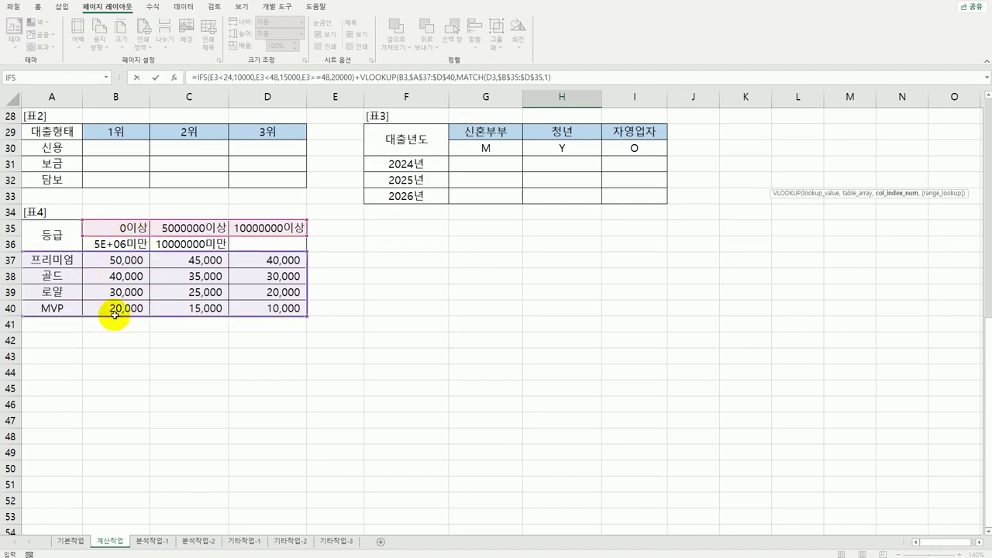
pyautogui.scroll(9, 233, 298)
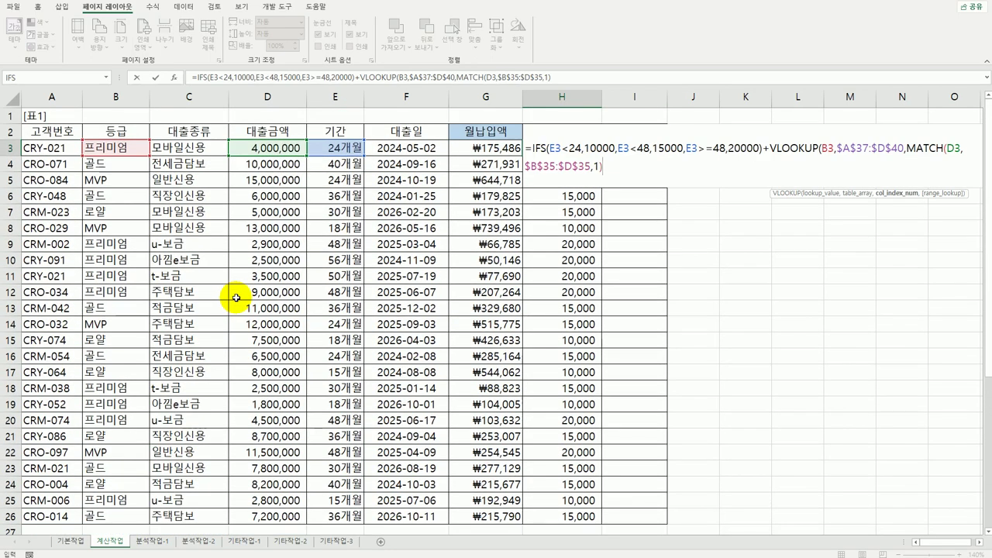
pyautogui.write('+1,')
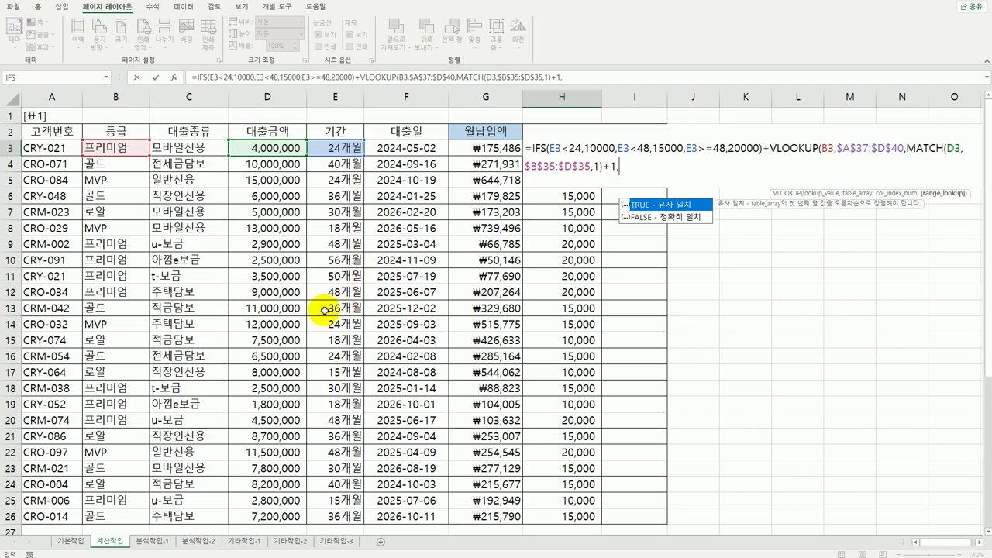
pyautogui.doubleClick(656, 219)
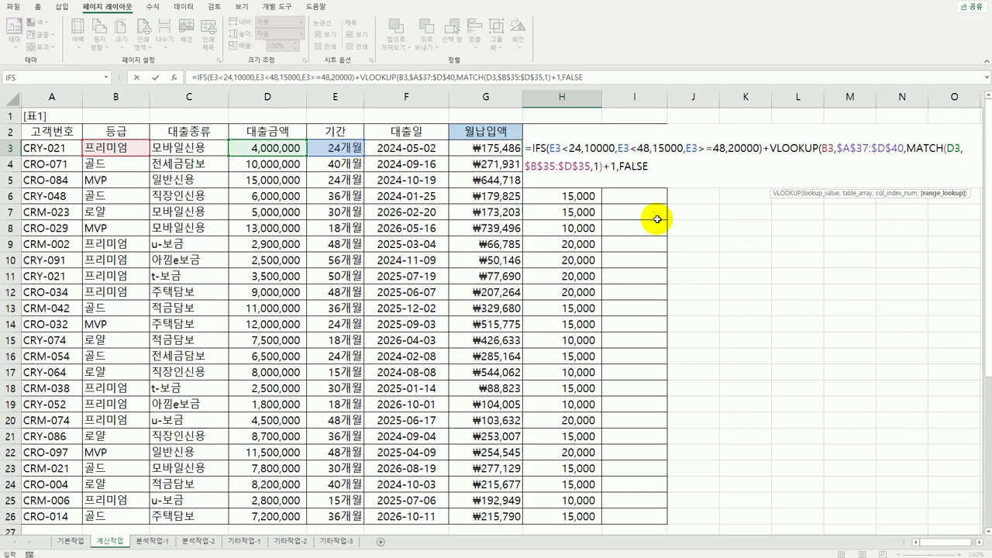
pyautogui.write(')')
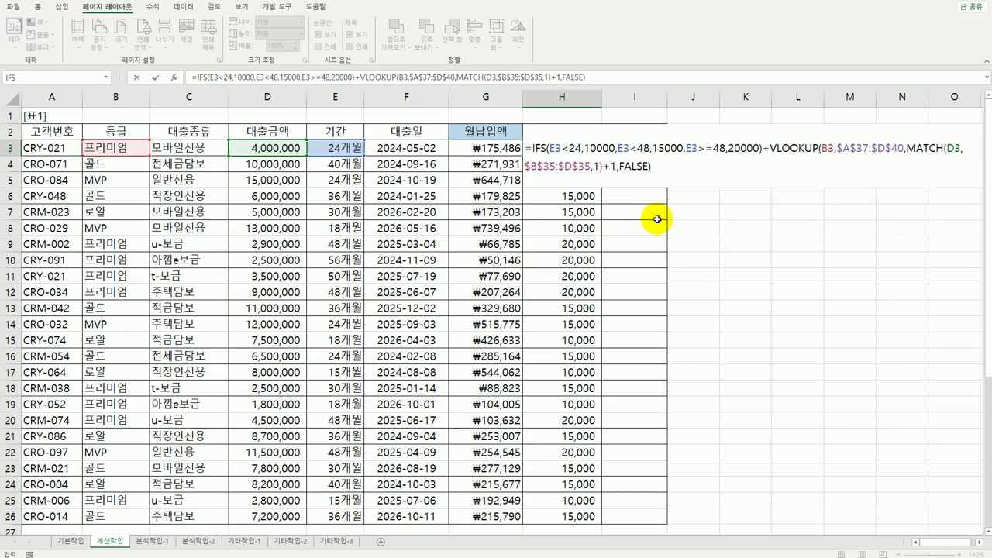
pyautogui.press('Return')
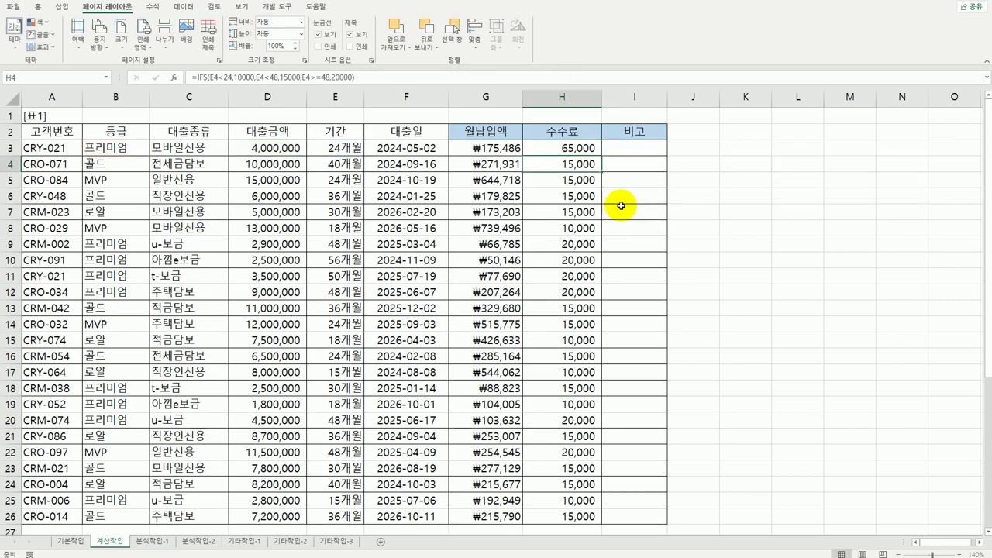
# - Fill H3's combined IFS and VLOOKUP formula down the 수수료 column to H26
pyautogui.click(597, 150)
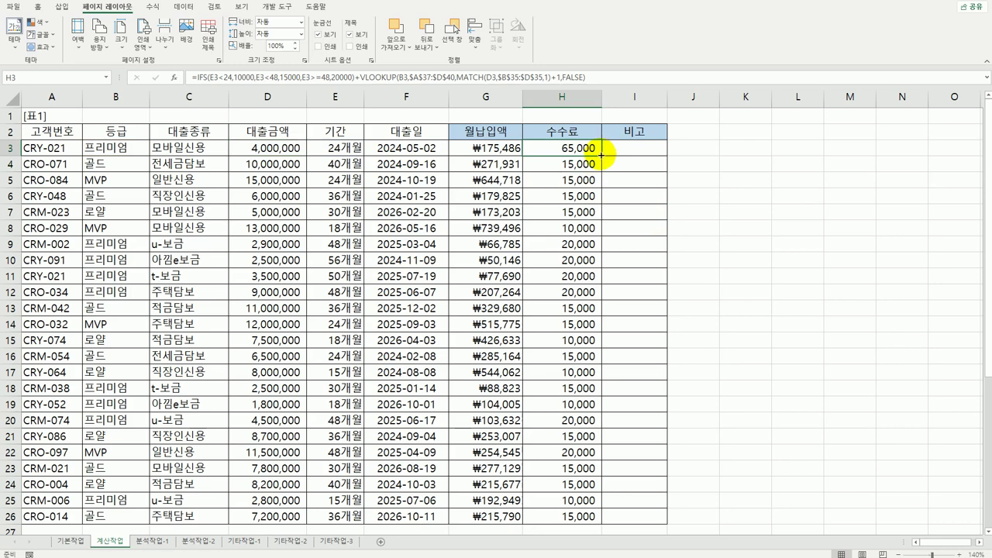
pyautogui.doubleClick(602, 155)
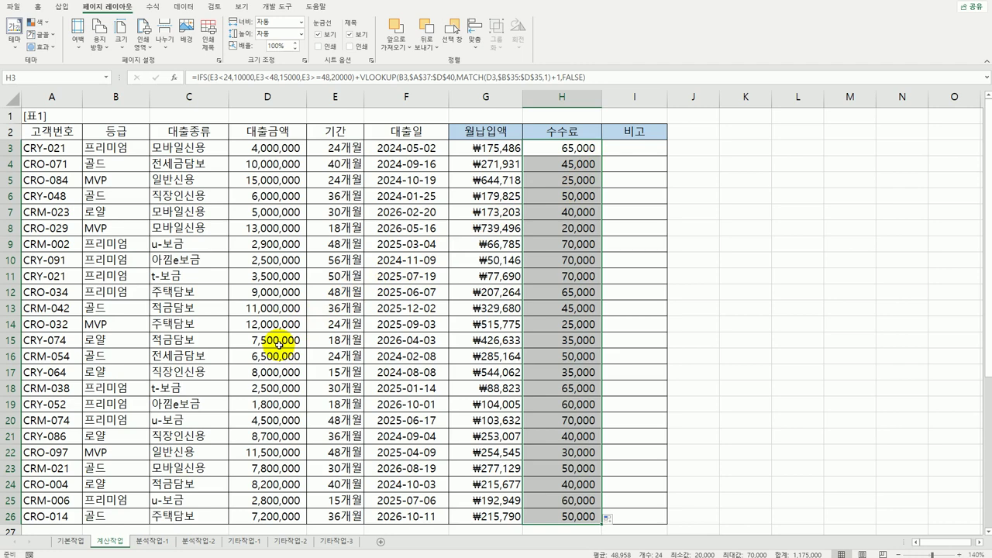
pyautogui.click(203, 146)
pyautogui.click(271, 148)
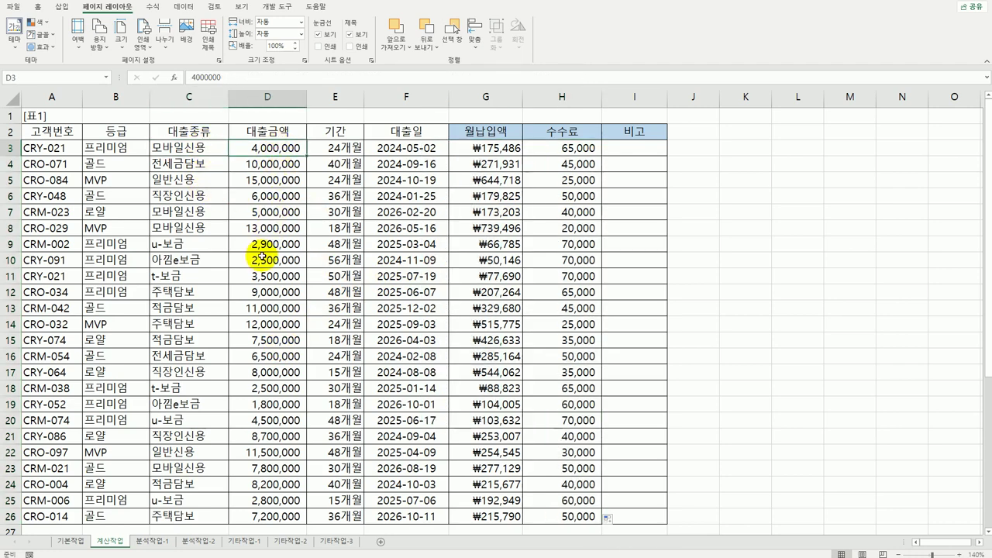
# - Start a LARGE formula in B30, the 신용 row's 1위 cell in [표2]
pyautogui.scroll(-6, 252, 259)
pyautogui.click(135, 293)
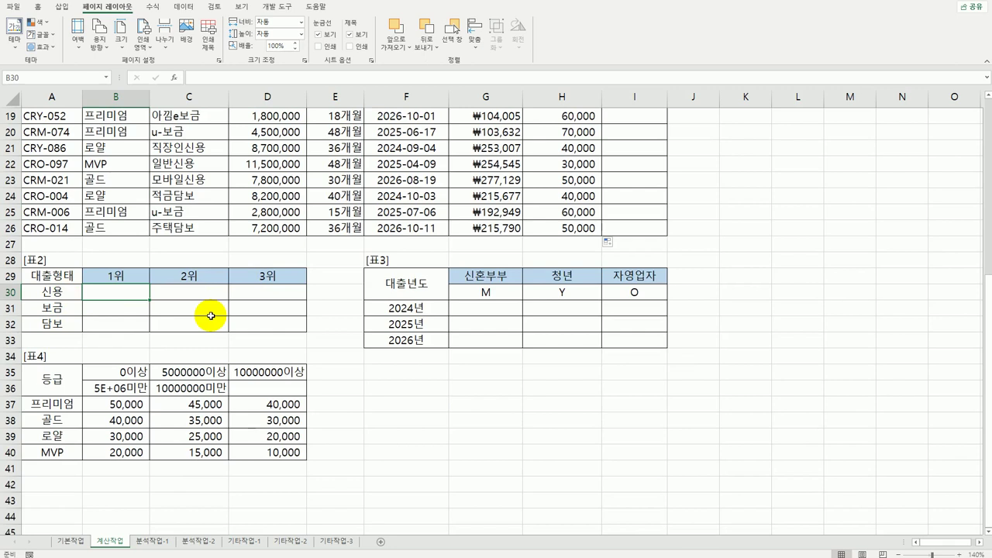
pyautogui.click(182, 292)
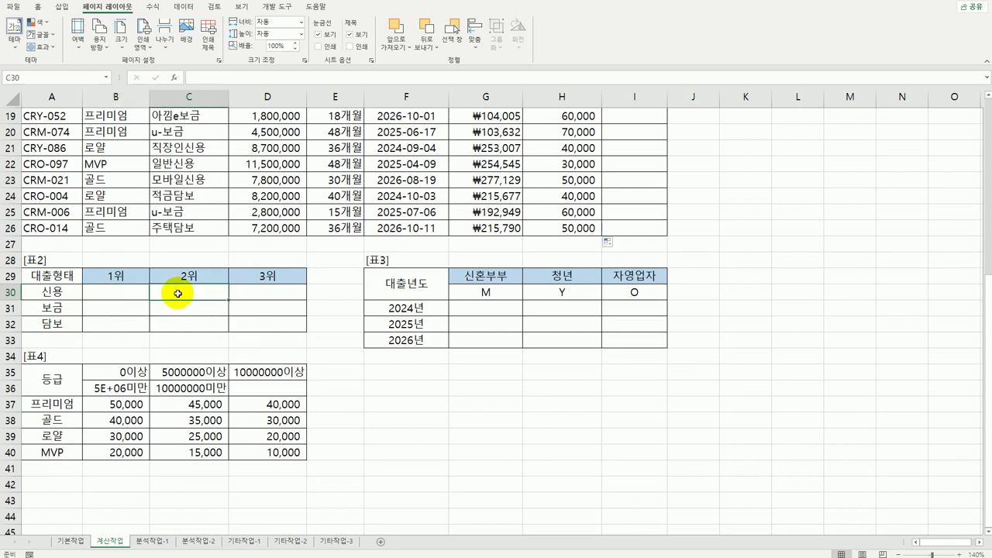
pyautogui.click(260, 293)
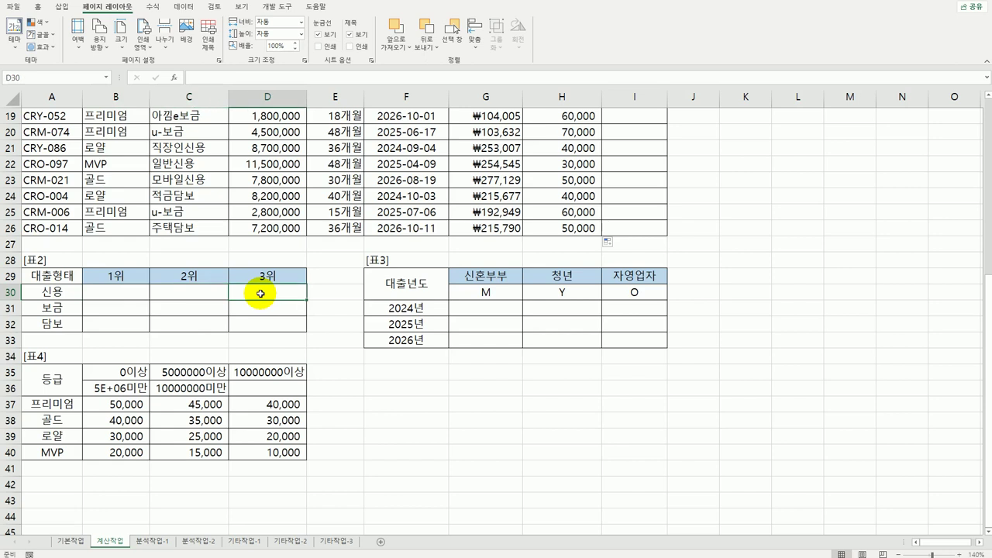
pyautogui.click(130, 291)
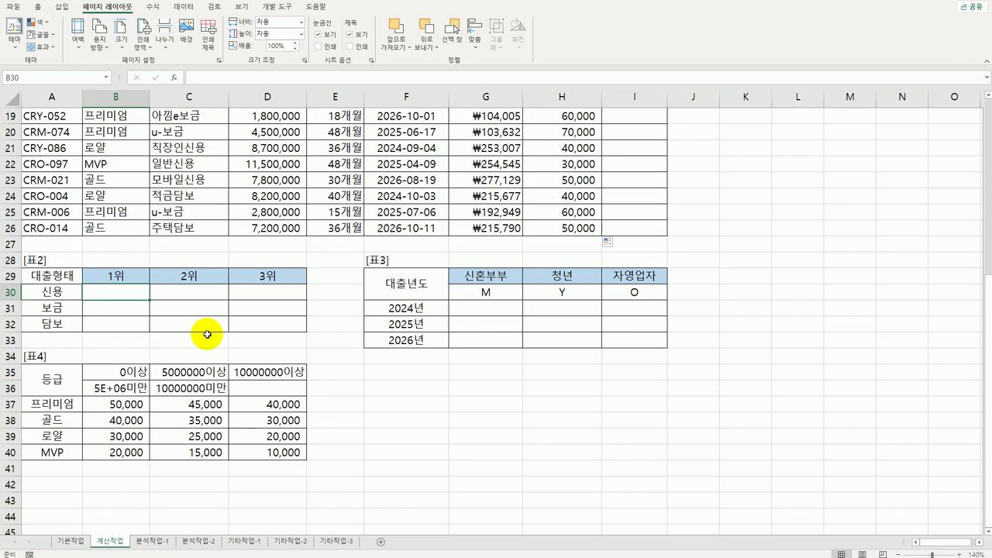
pyautogui.write('=la')
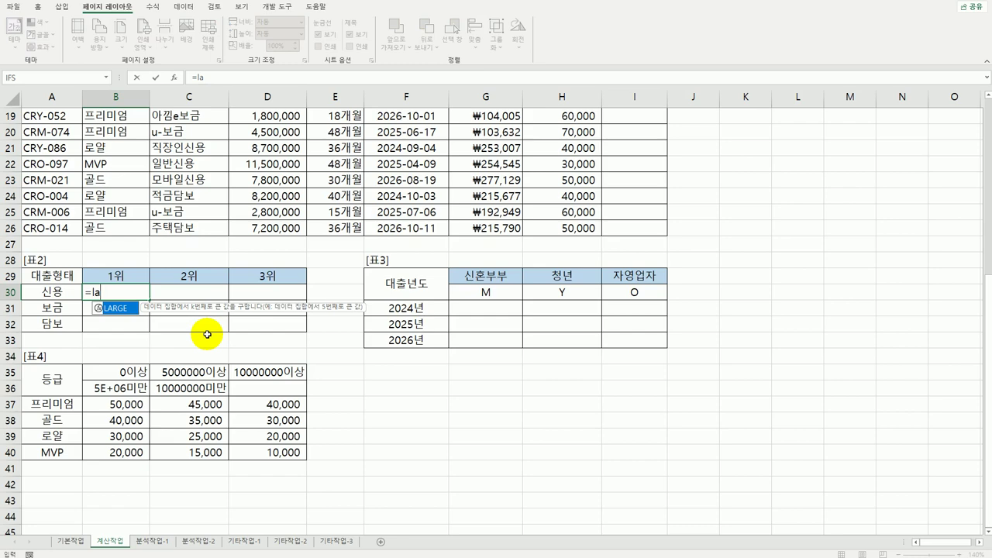
pyautogui.press('Tab')
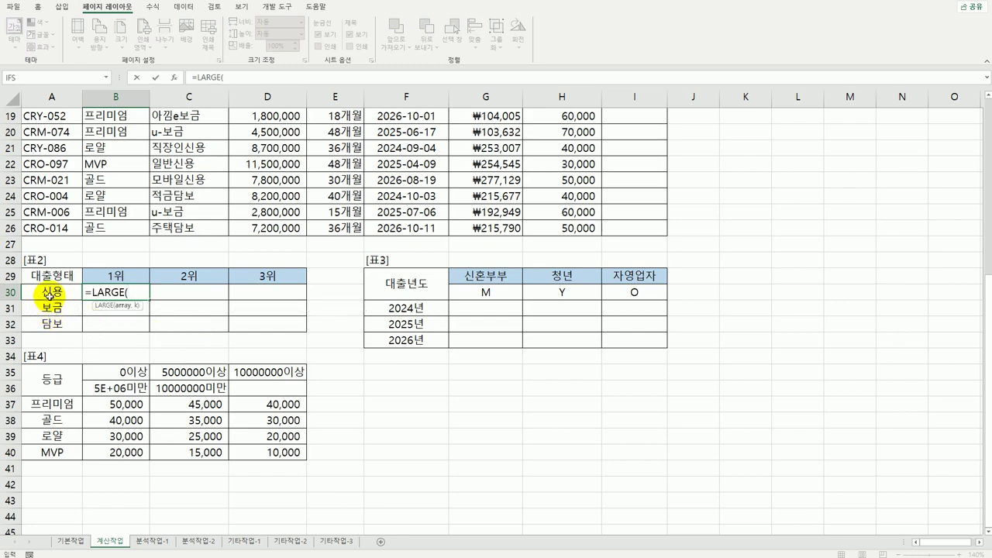
# - Nest a RIGHT function in B30's LARGE formula to take the last 2 characters of the absolute 대출종류 range $C$3:$C$26
pyautogui.scroll(6, 113, 304)
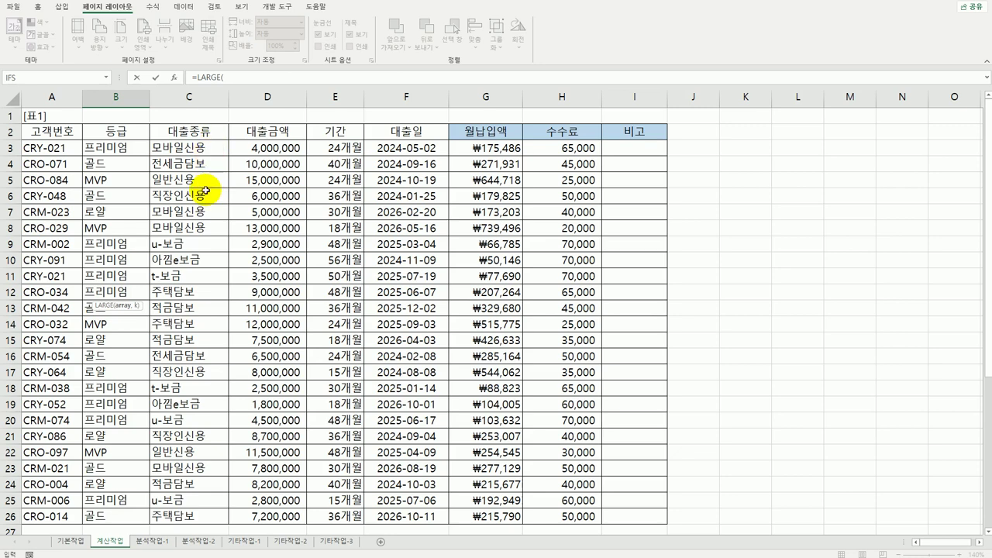
pyautogui.write('ri')
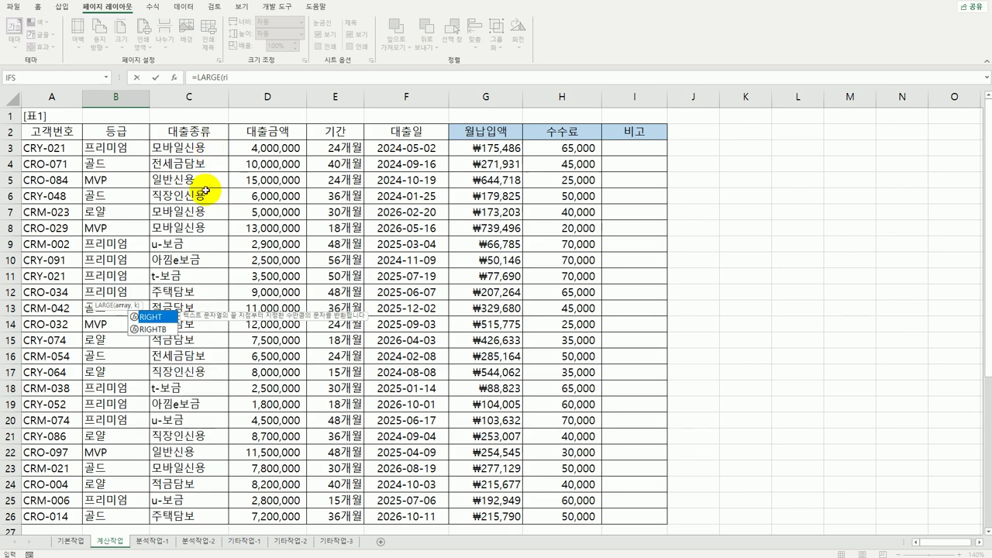
pyautogui.scroll(-6, 204, 193)
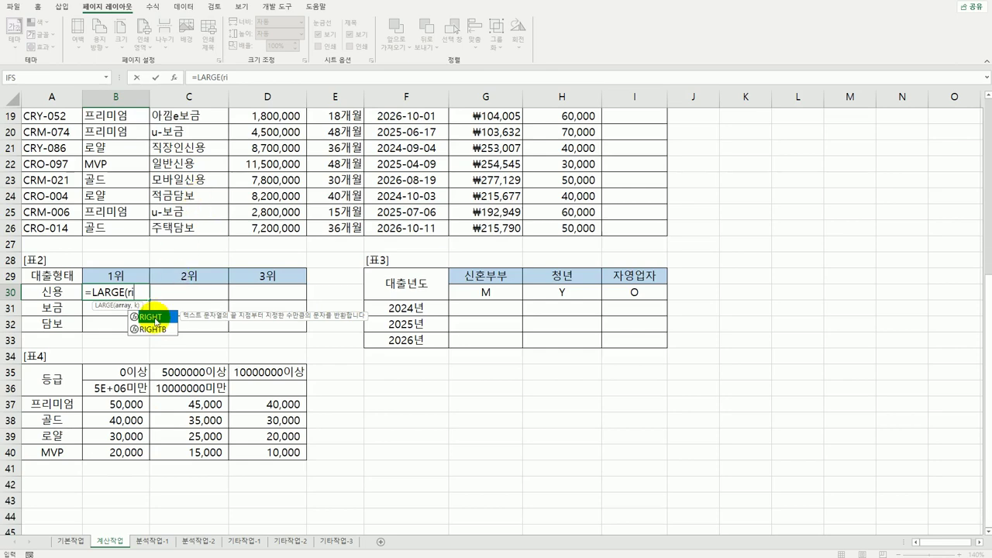
pyautogui.doubleClick(154, 320)
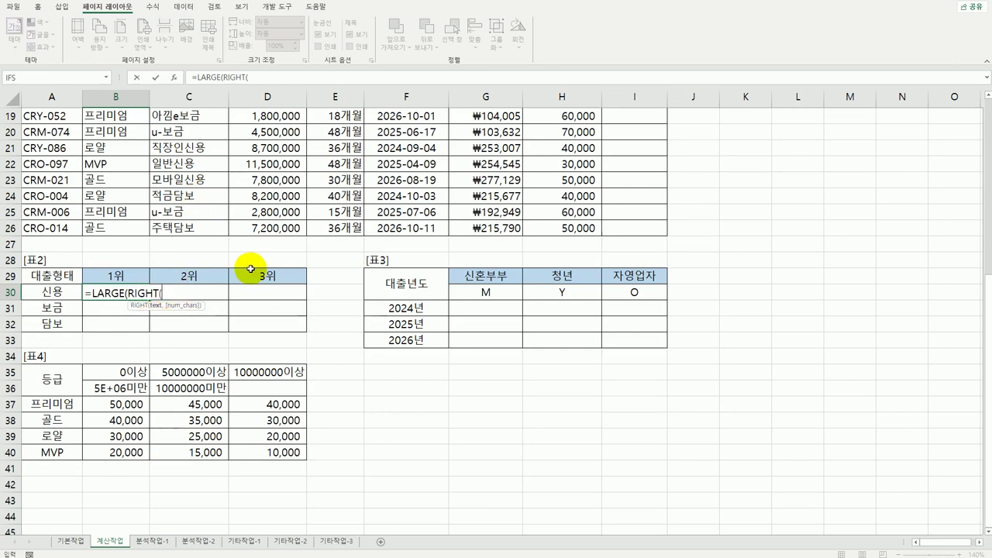
pyautogui.scroll(6, 233, 254)
pyautogui.moveTo(193, 145); pyautogui.dragTo(163, 525)
pyautogui.scroll(-3, 190, 511)
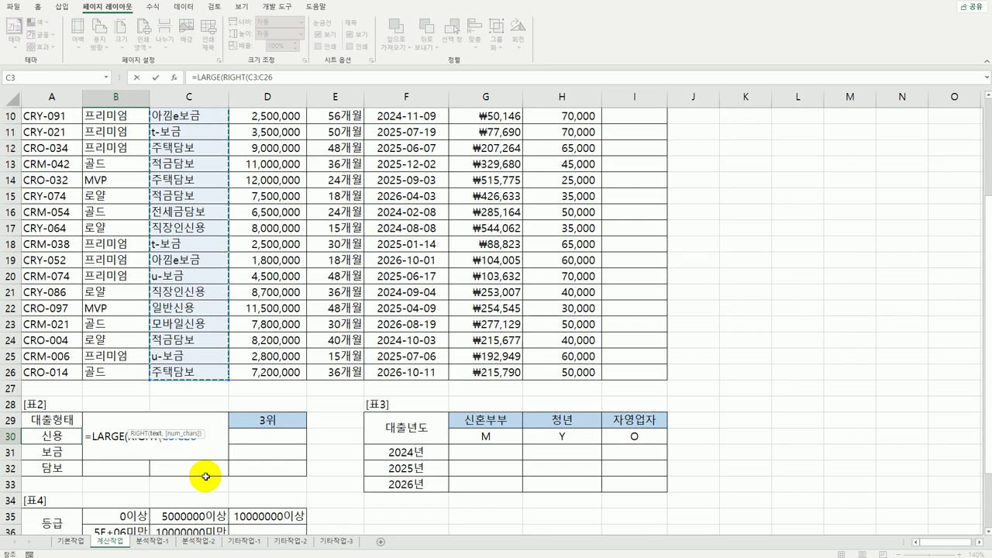
pyautogui.press('F4')
pyautogui.write(',')
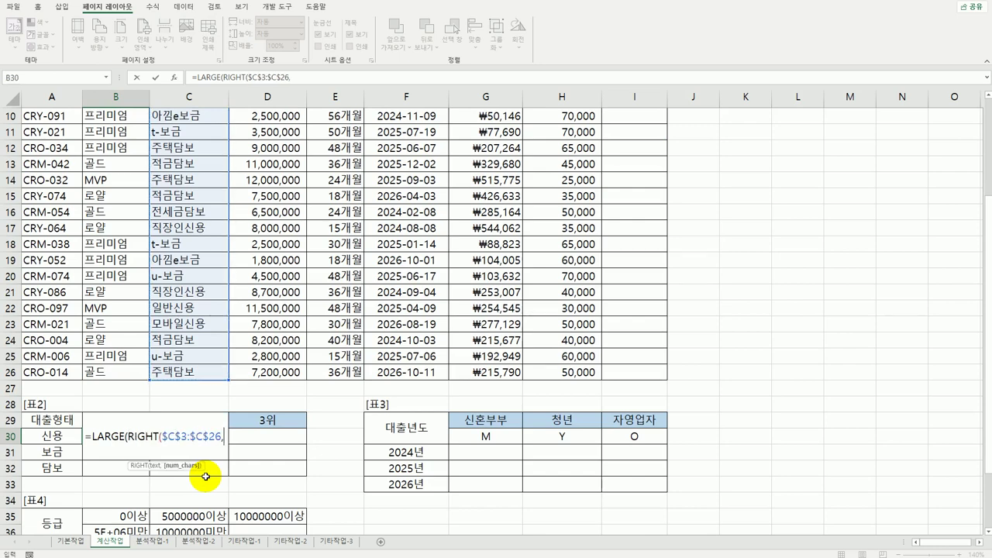
pyautogui.write('2')
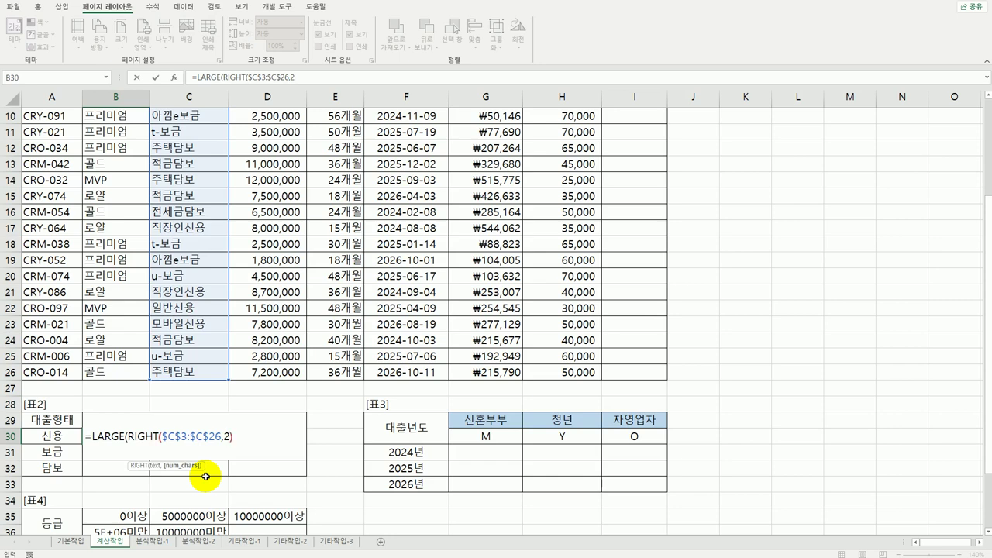
# - Compare the RIGHT result with $A30, enclose the comparison in parentheses, and add a multiplication operator
pyautogui.write(')=')
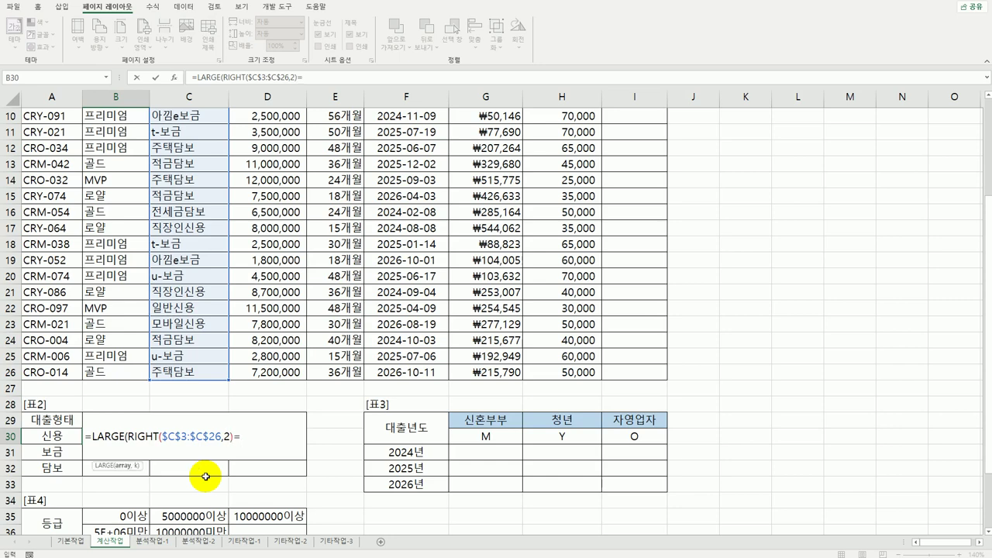
pyautogui.click(58, 439)
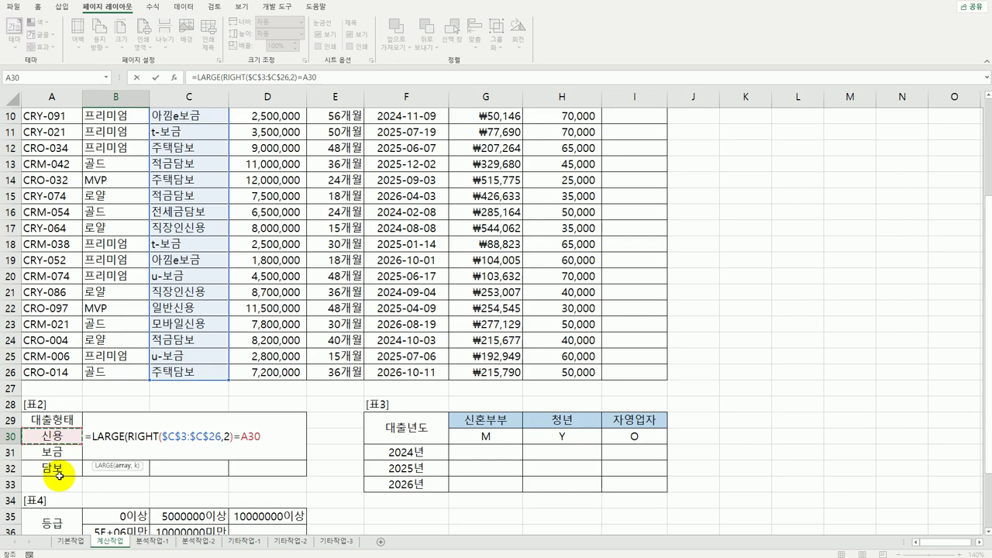
pyautogui.press('F4')
pyautogui.press('F4')
pyautogui.press('F4')
pyautogui.click(171, 440)
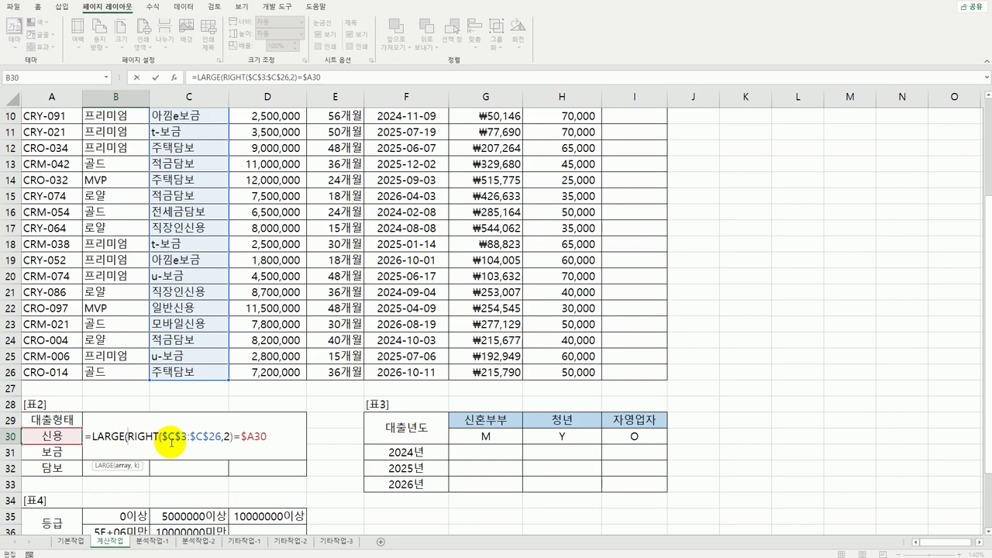
pyautogui.write('(')
pyautogui.click(273, 437)
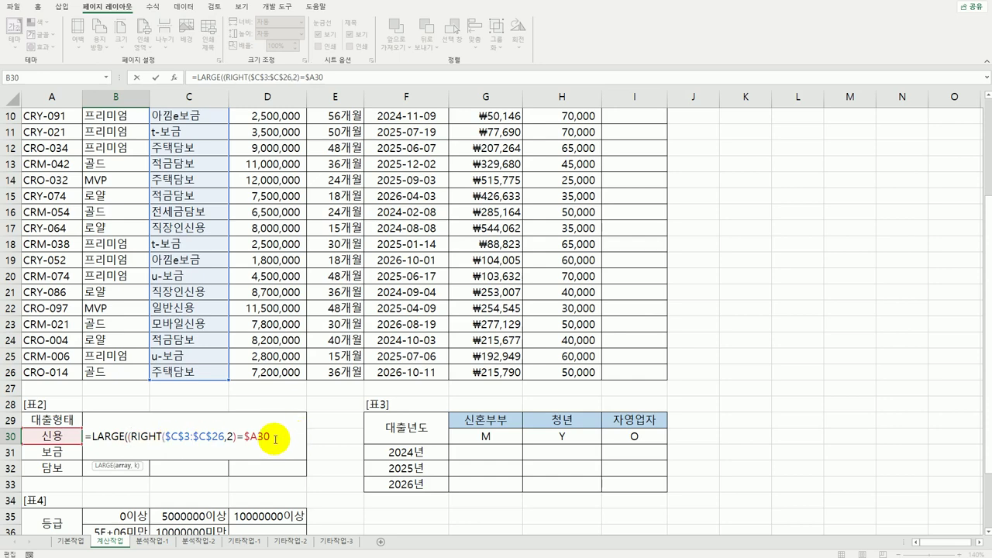
pyautogui.write(')*')
# - Multiply the condition by the absolute 대출금액 range $D$3:$D$26 to complete LARGE's array argument
pyautogui.scroll(3, 304, 416)
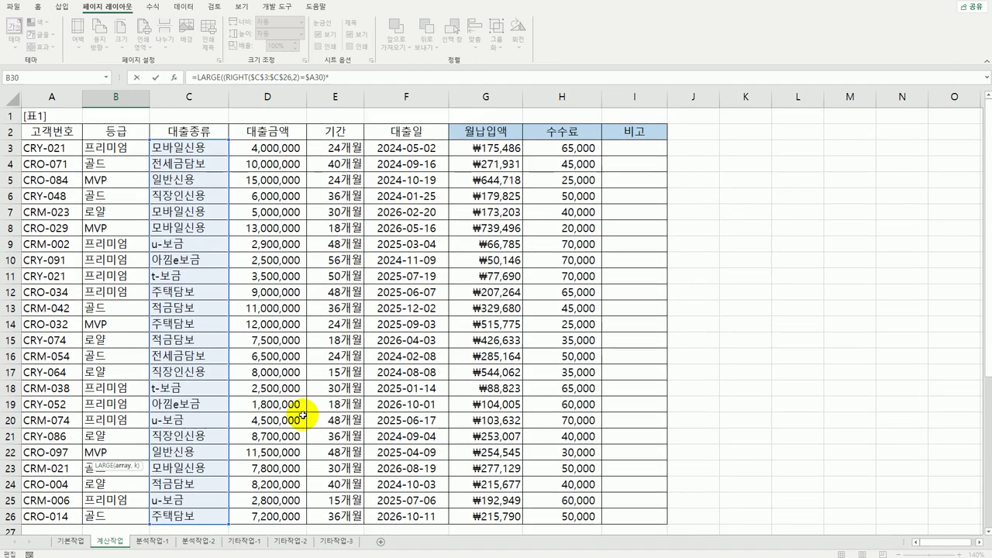
pyautogui.moveTo(275, 148); pyautogui.dragTo(266, 514)
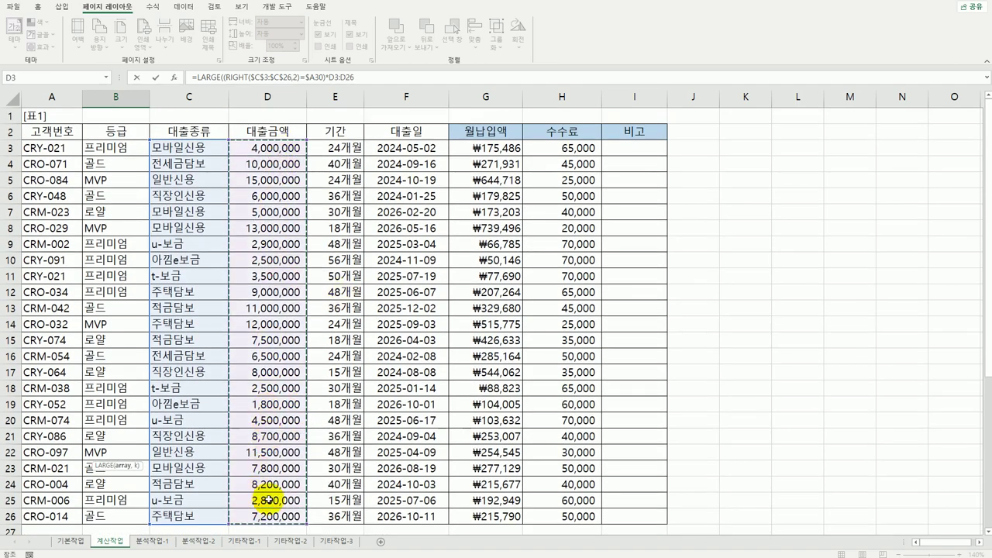
pyautogui.scroll(-3, 266, 499)
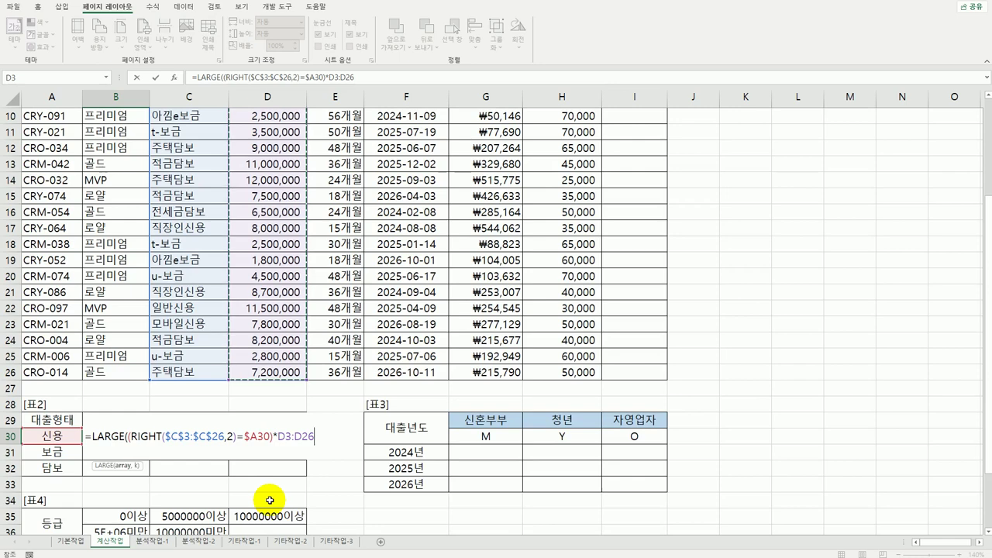
pyautogui.press('F4')
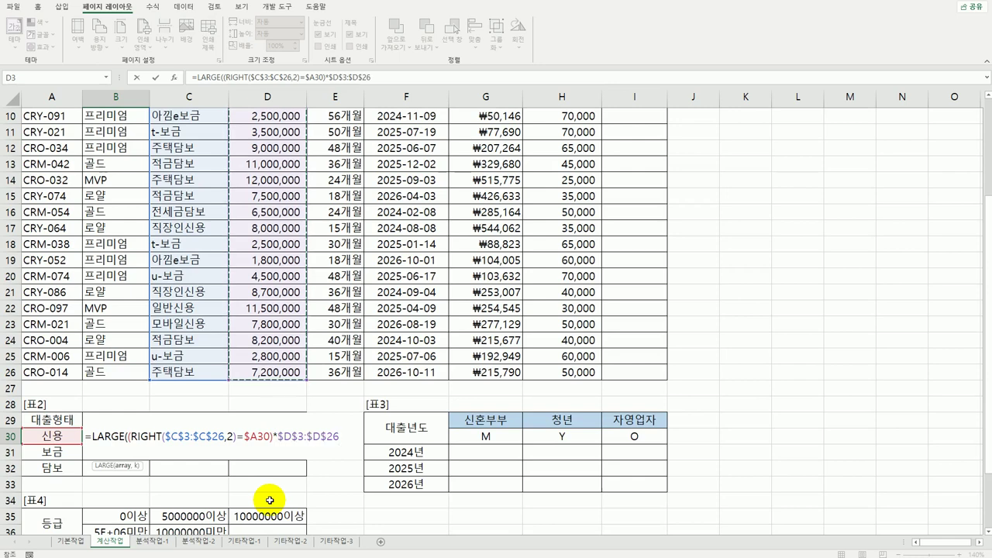
pyautogui.write(',')
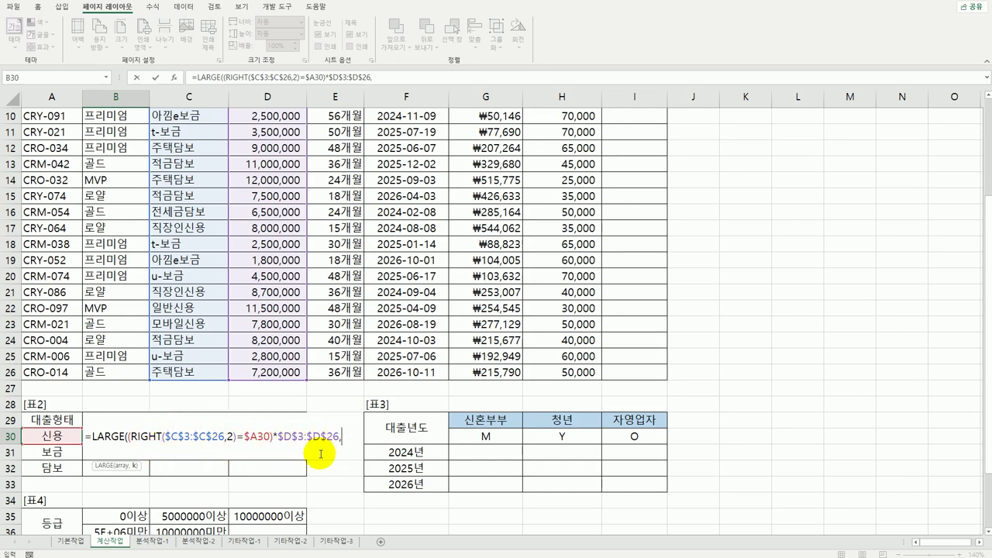
# - Use the 1위 header reference B$29 as LARGE's k and enter B30 as an array formula
pyautogui.click(113, 406)
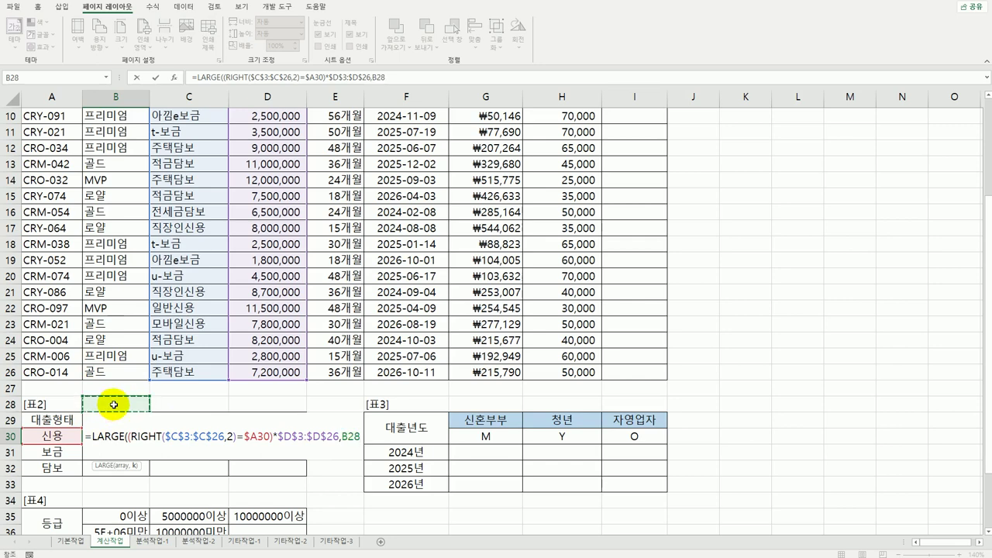
pyautogui.press('Down')
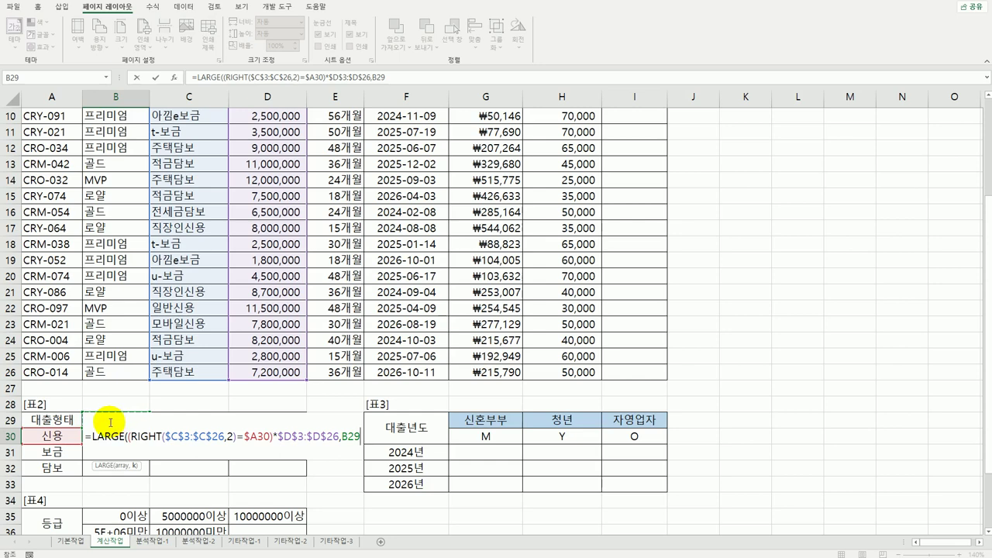
pyautogui.press('F4')
pyautogui.press('F4')
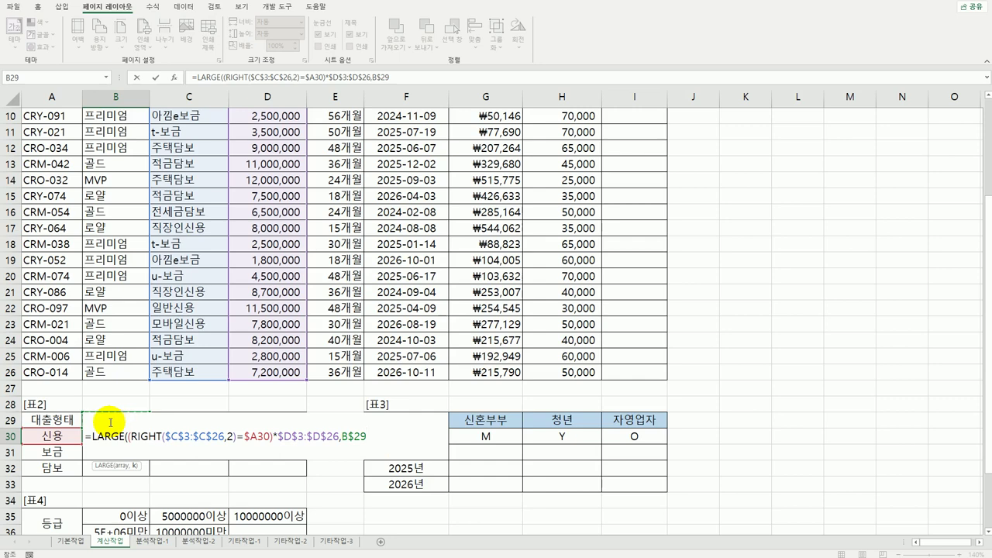
pyautogui.write(')')
pyautogui.hotkey('ctrl', 'shift', 'Return')
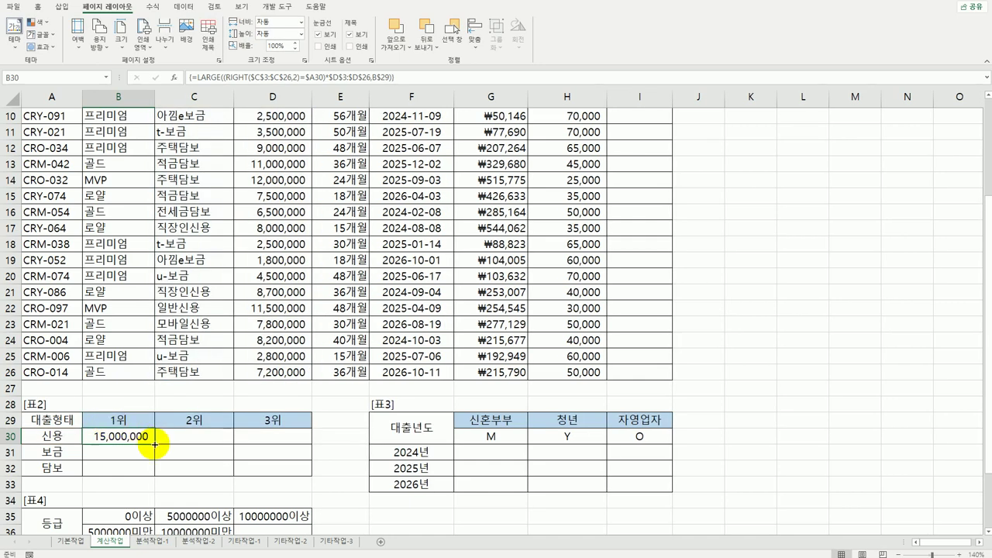
# - Fill B30's array formula across [표2] through D32 and check the formula in D32
pyautogui.moveTo(152, 444); pyautogui.dragTo(278, 479)
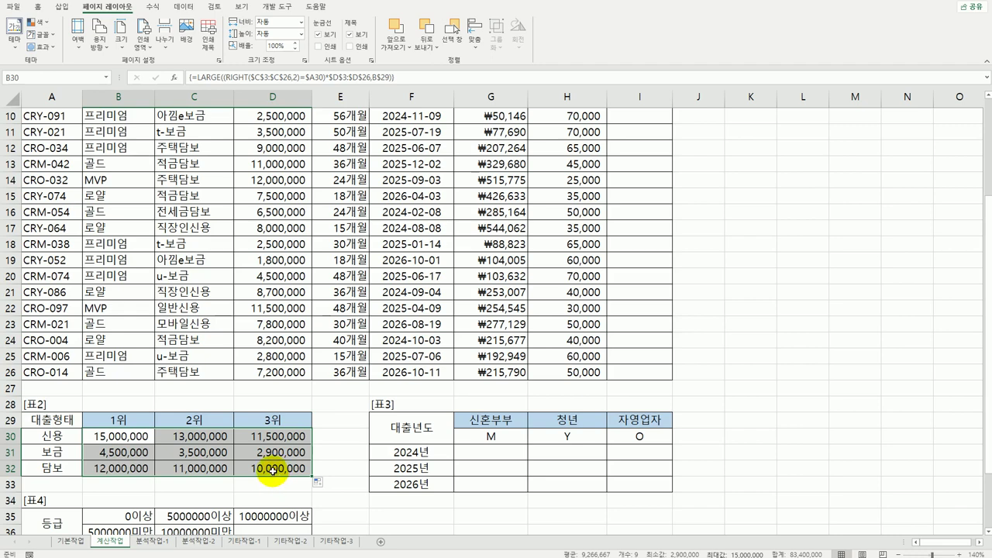
pyautogui.click(273, 469)
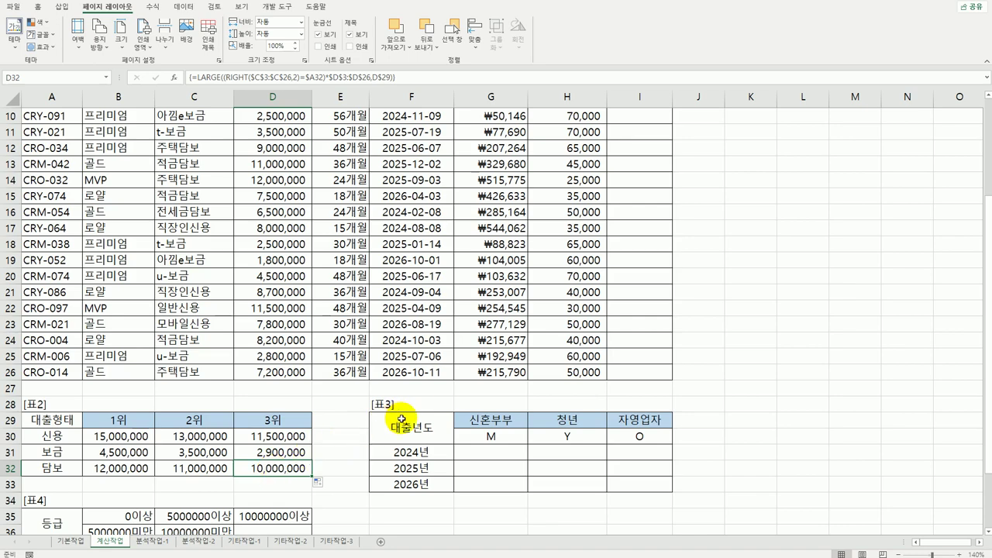
# - Check the 고객번호 and 대출일 columns, and start a COUNT formula with a nested IF in G31, the 2024년 신혼부부 cell
pyautogui.click(482, 450)
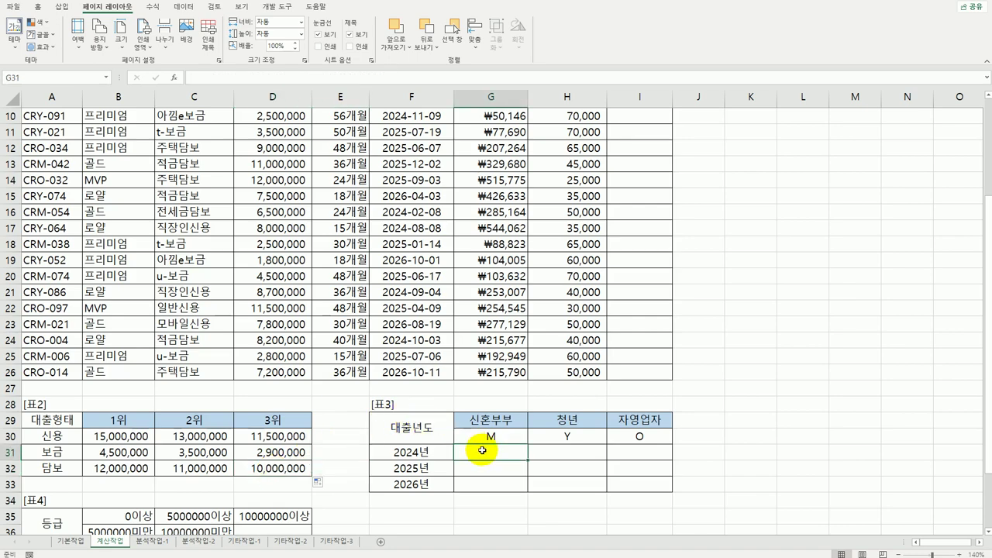
pyautogui.scroll(3, 135, 255)
pyautogui.click(70, 147)
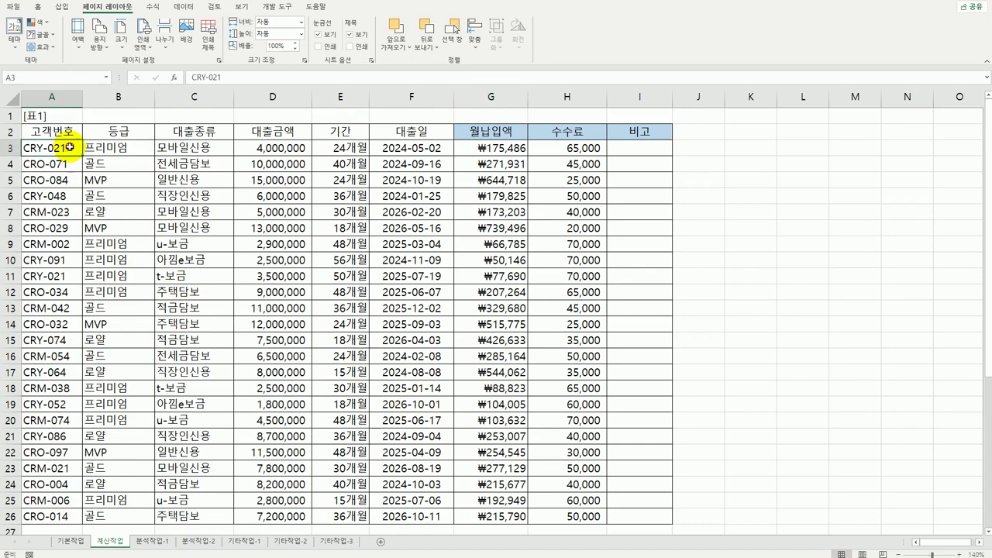
pyautogui.click(422, 146)
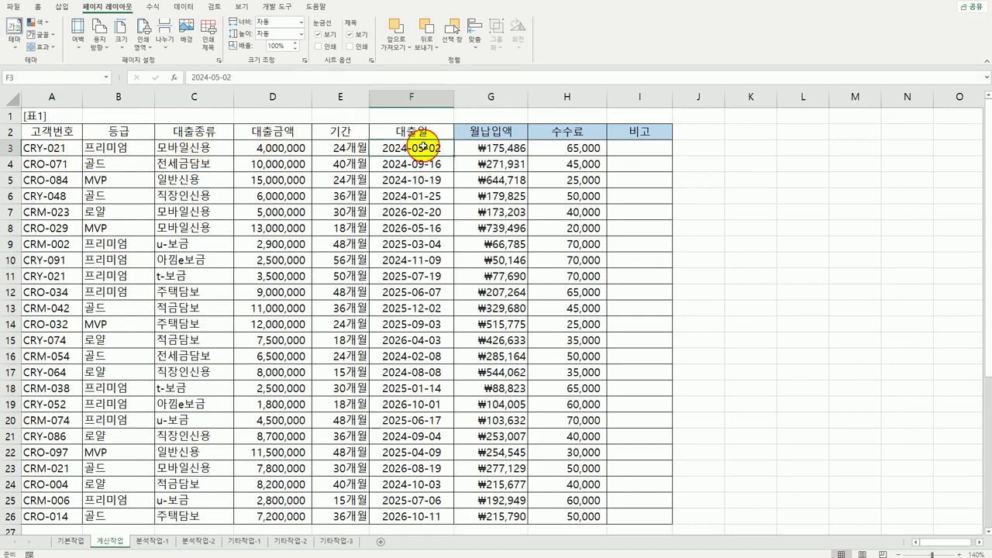
pyautogui.scroll(-3, 550, 319)
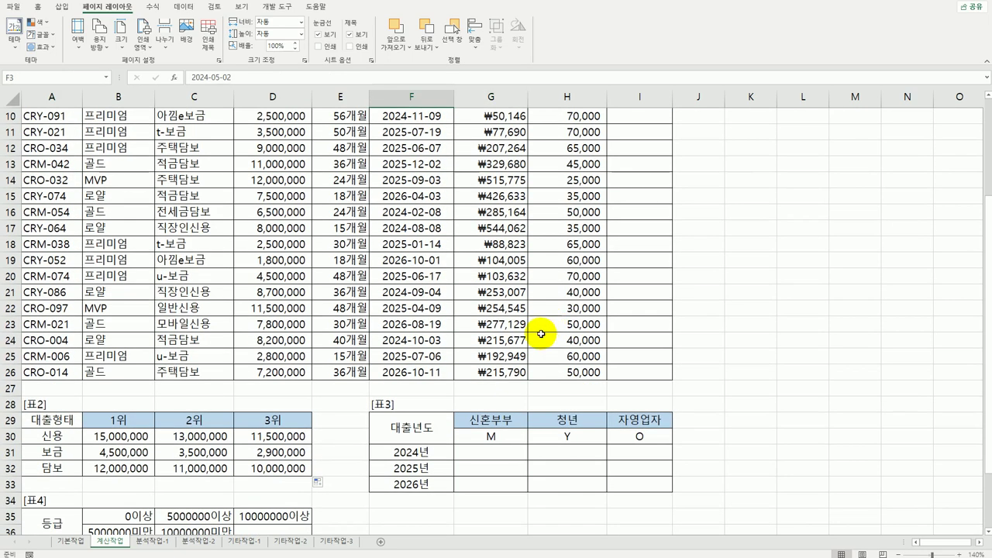
pyautogui.click(492, 452)
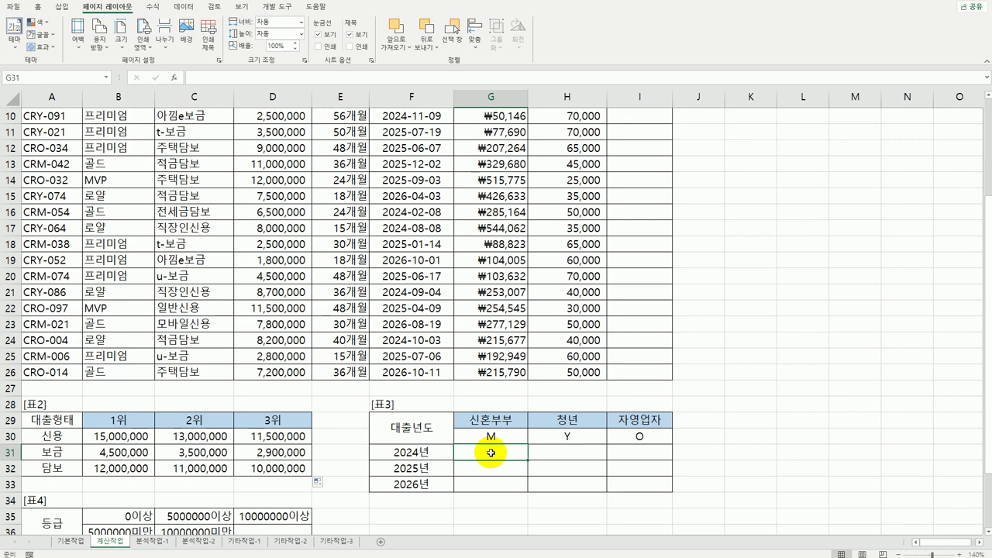
pyautogui.write('=count')
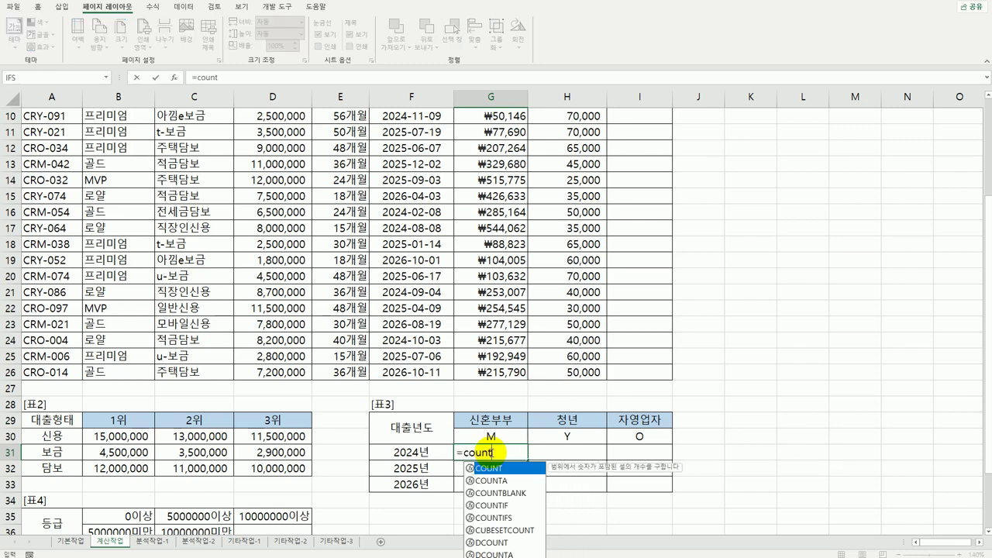
pyautogui.press('Tab')
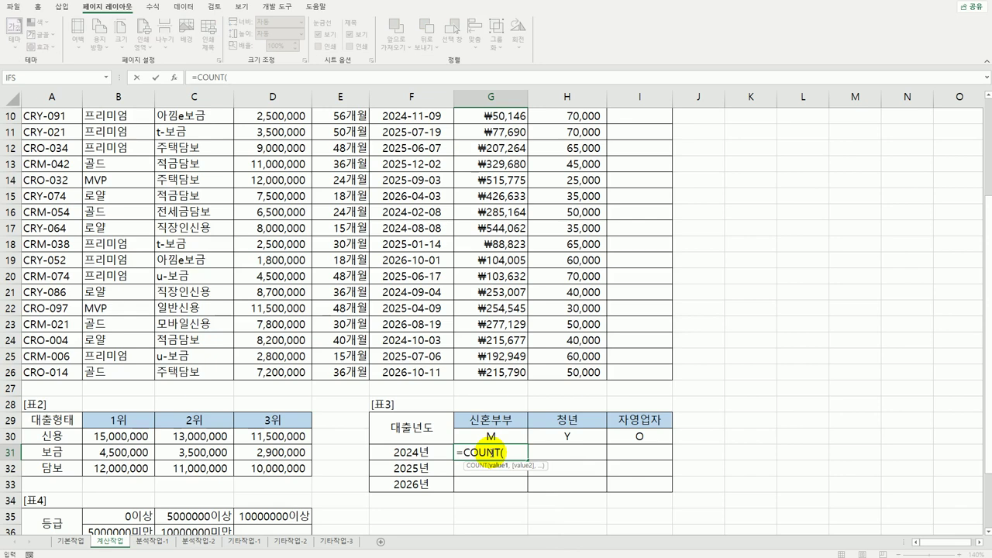
pyautogui.write('if(')
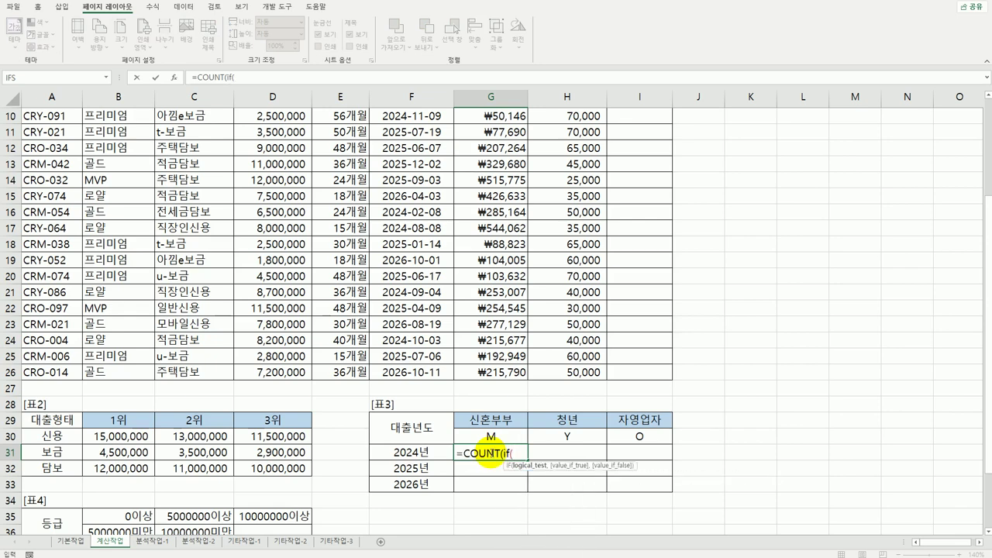
# - Open the first parenthesised IF condition with MID over the absolute 고객번호 range $A$3:$A$26, extracting 1 character from position 3
pyautogui.write('(')
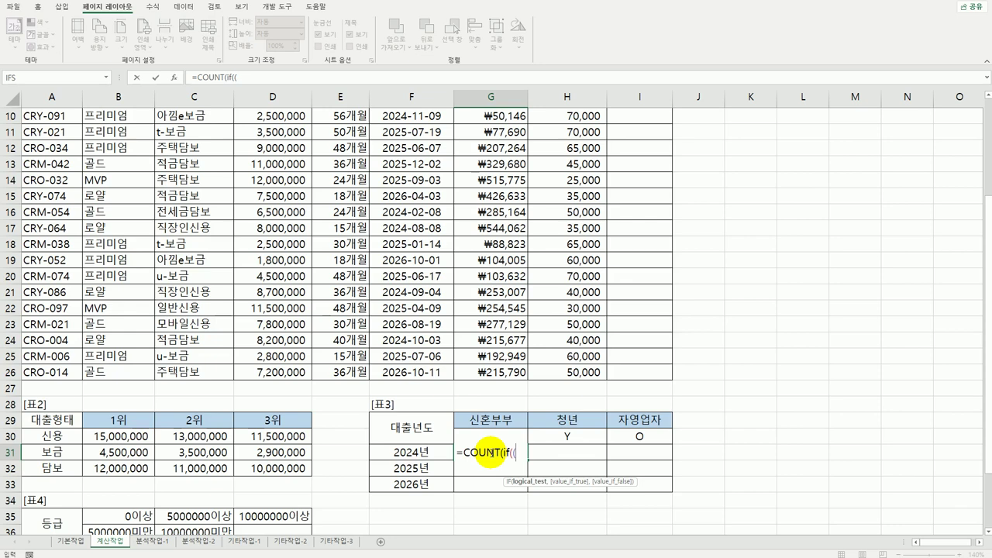
pyautogui.write('mid(')
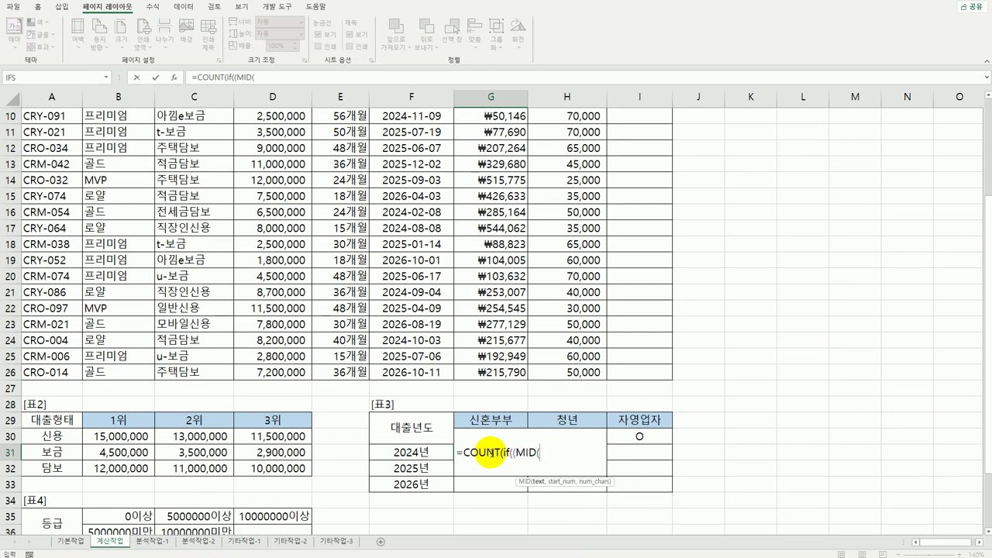
pyautogui.scroll(3, 194, 294)
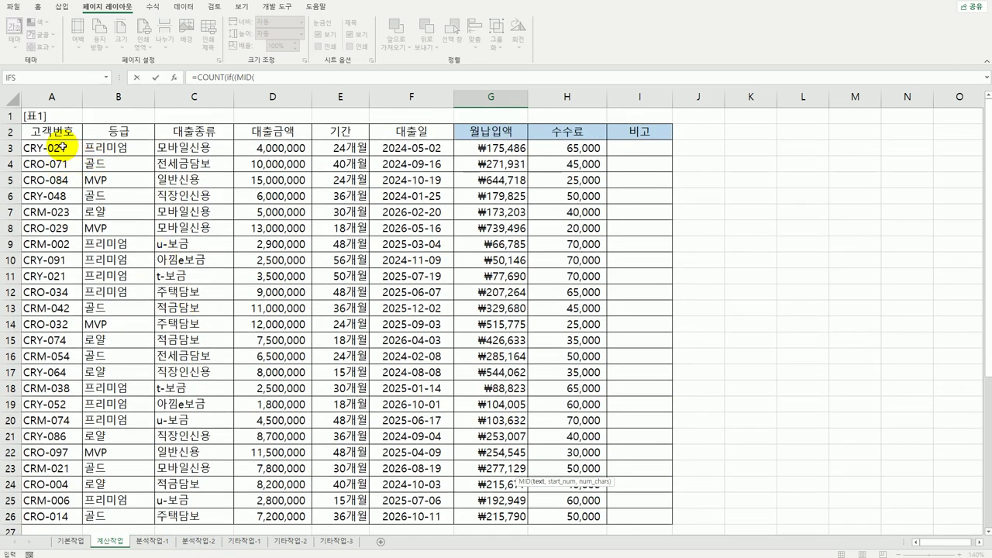
pyautogui.moveTo(56, 149); pyautogui.dragTo(47, 496)
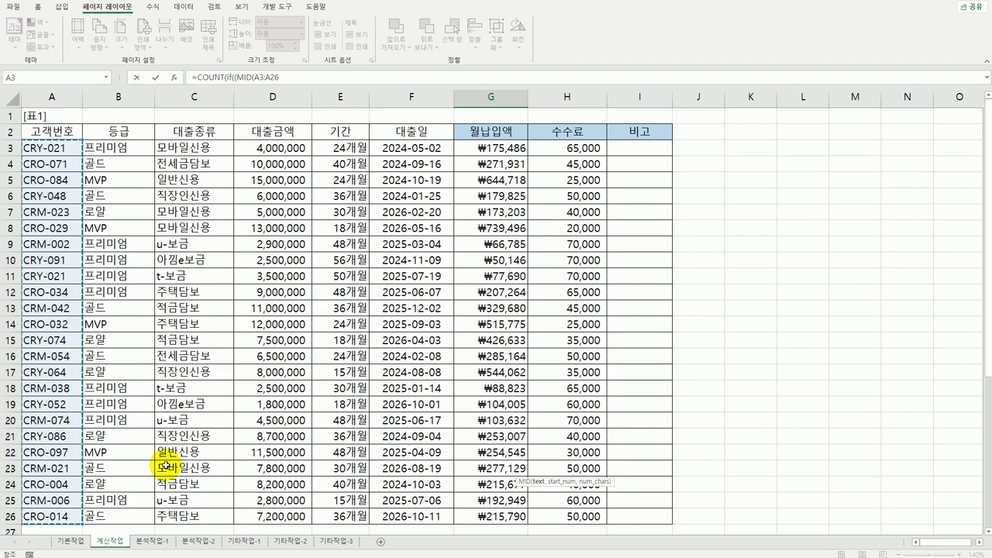
pyautogui.press('F4')
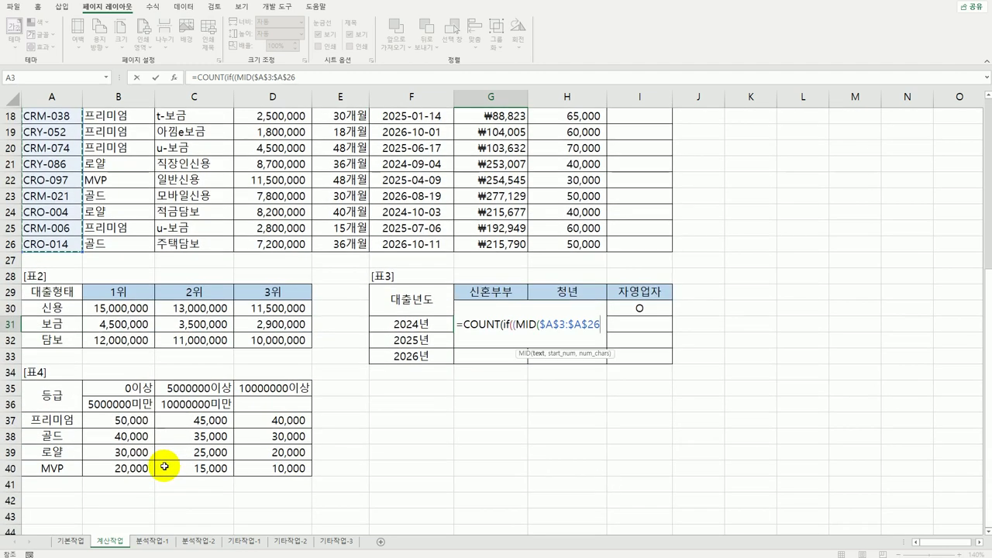
pyautogui.write(',')
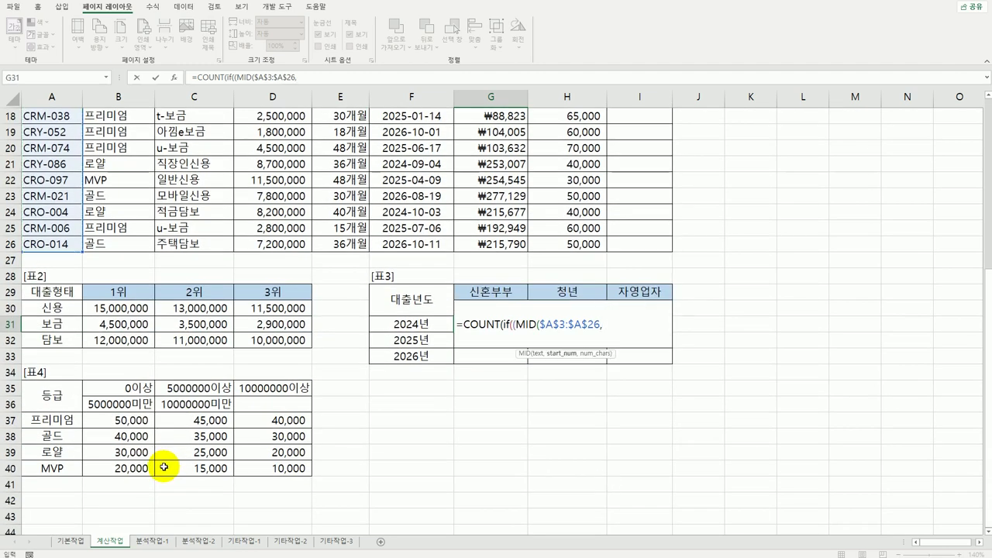
pyautogui.write('3,1)')
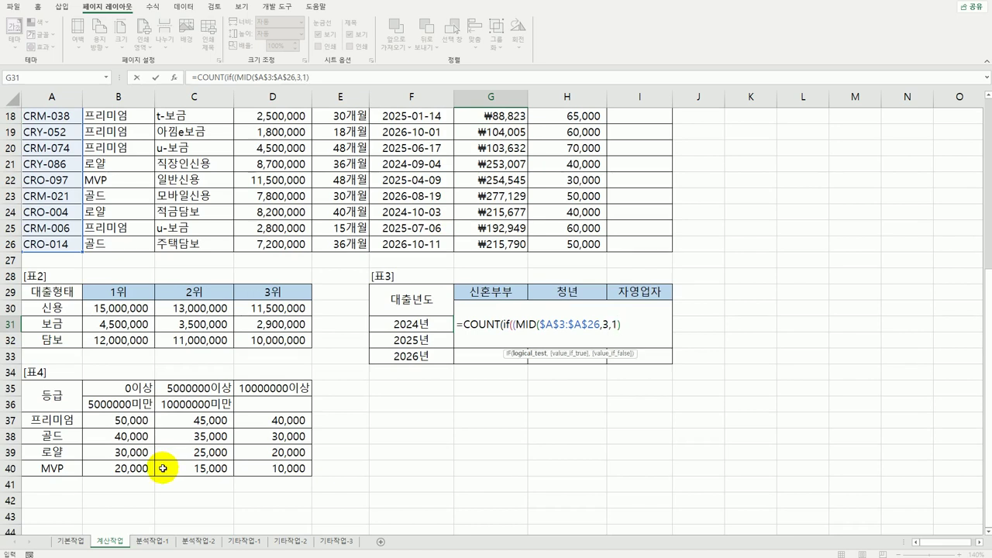
# - Compare the MID result with the 신혼부부 code cell G30 as the row-locked reference G$30
pyautogui.write('=')
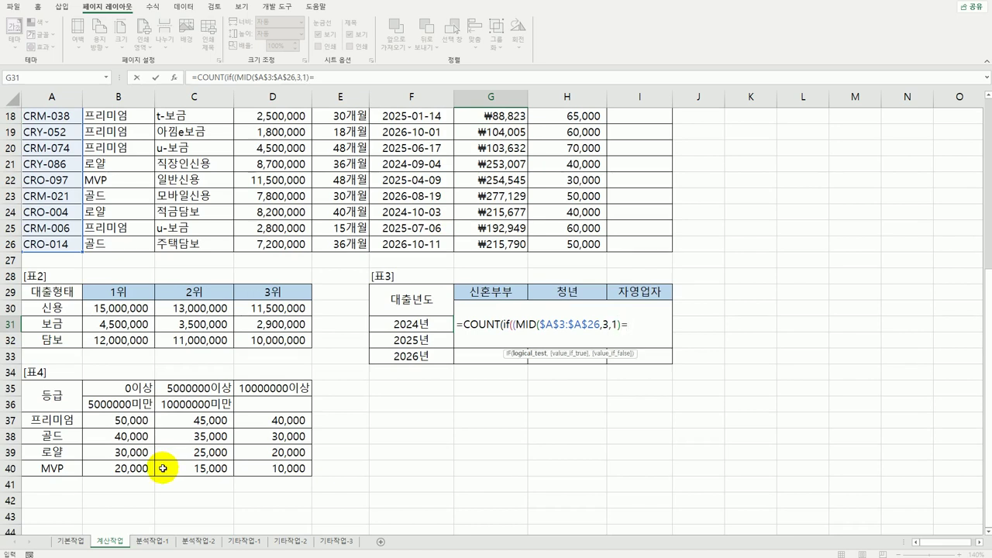
pyautogui.click(480, 292)
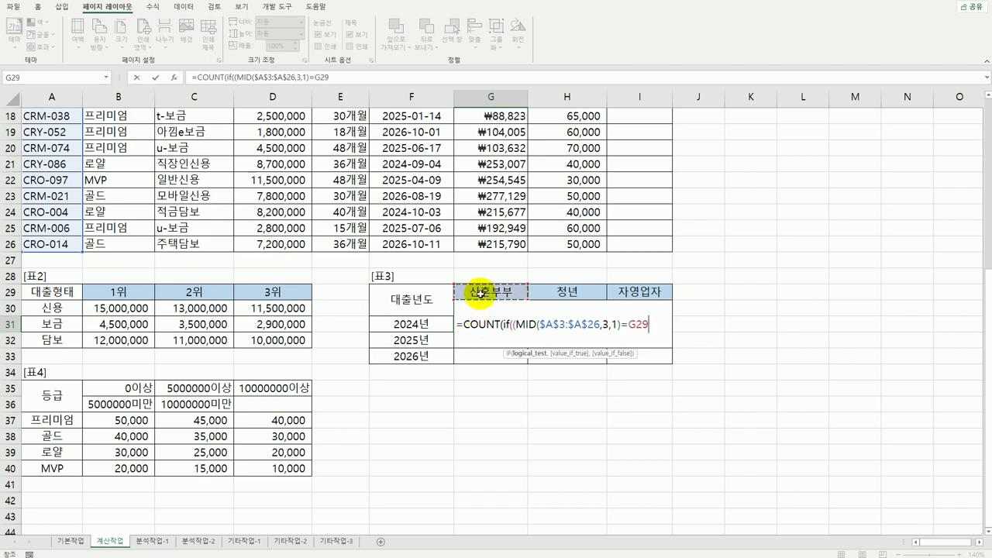
pyautogui.press('Down')
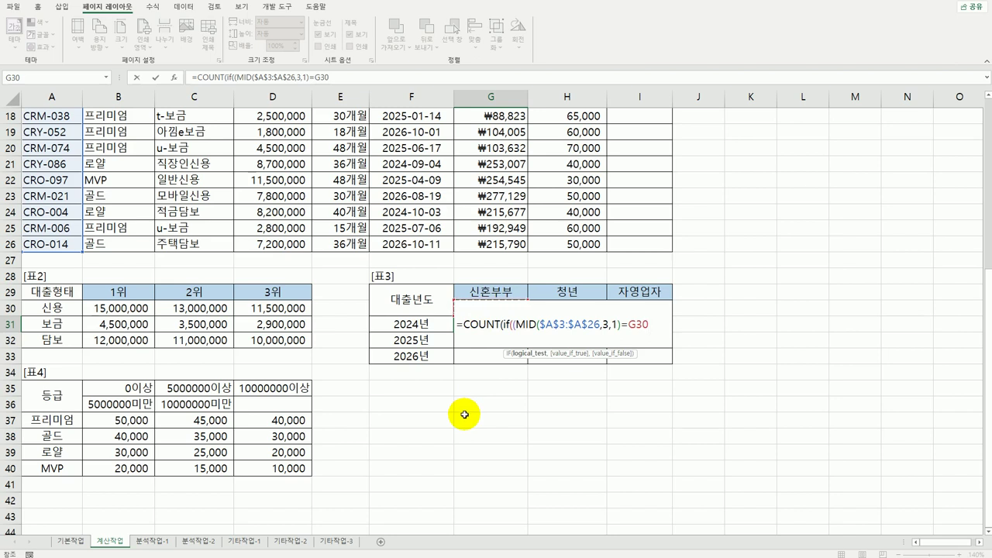
pyautogui.press('F4')
pyautogui.press('F4')
# - Close the first condition and multiply it by a YEAR comparison over the absolute 대출일 range $F$3:$F$26
pyautogui.write(')*yea')
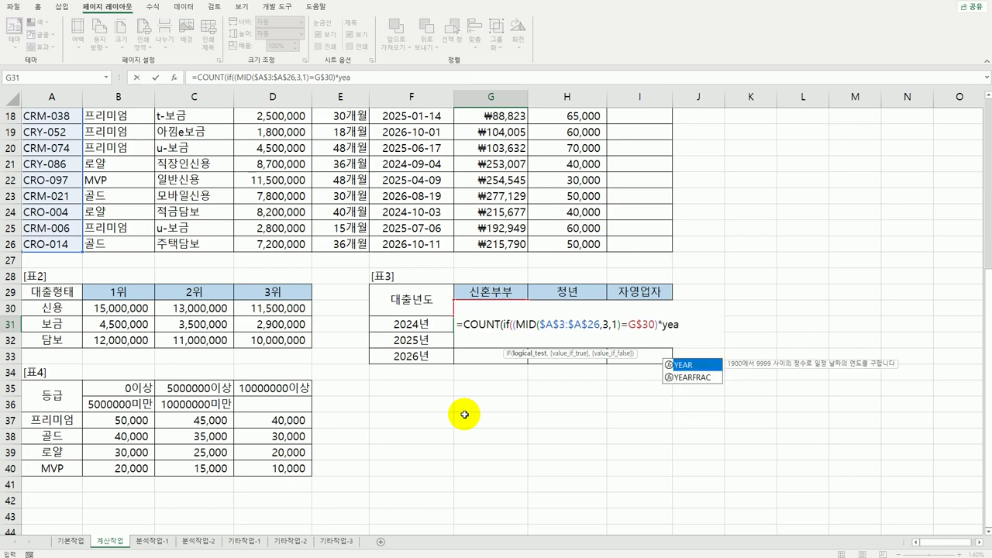
pyautogui.press('Tab')
pyautogui.scroll(6, 454, 372)
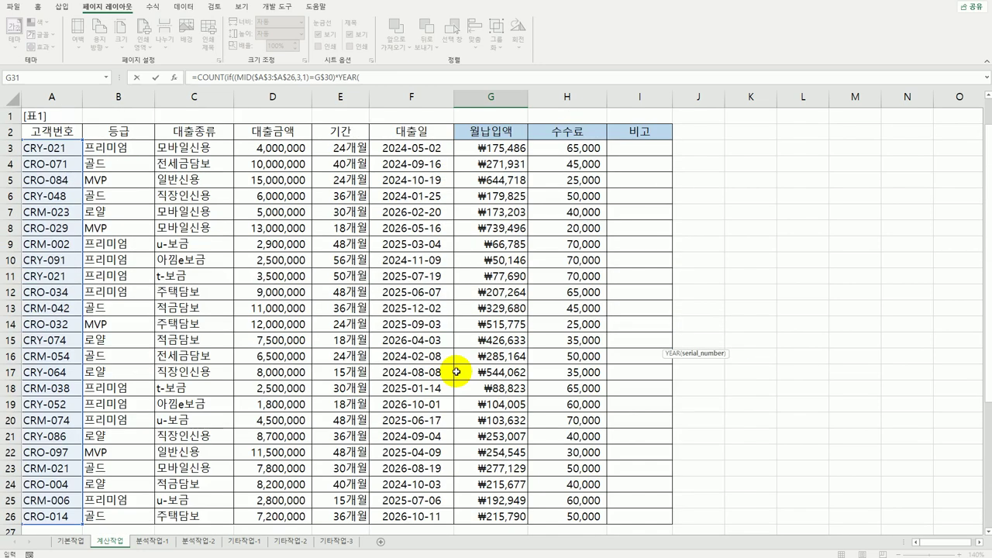
pyautogui.moveTo(412, 145); pyautogui.dragTo(394, 516)
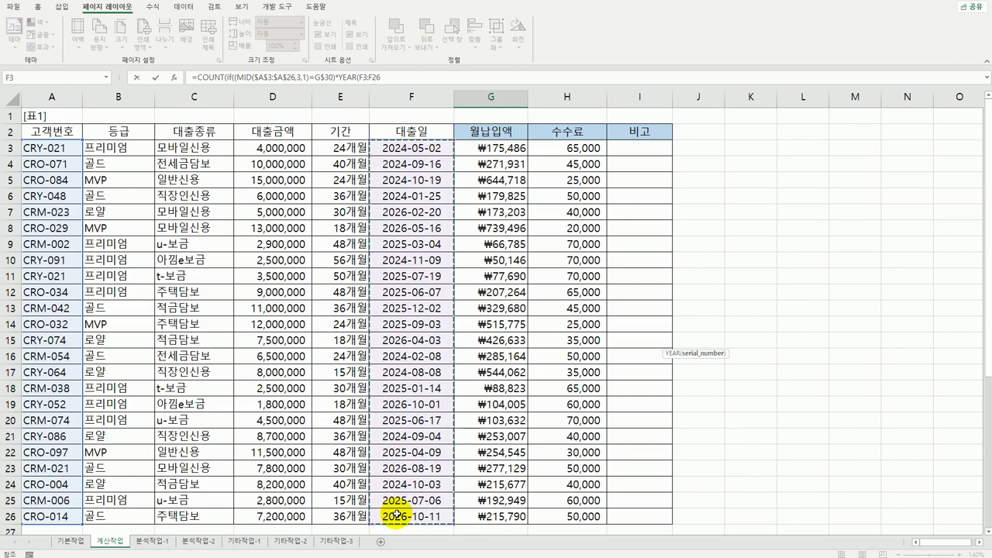
pyautogui.scroll(-6, 397, 514)
pyautogui.press('F4')
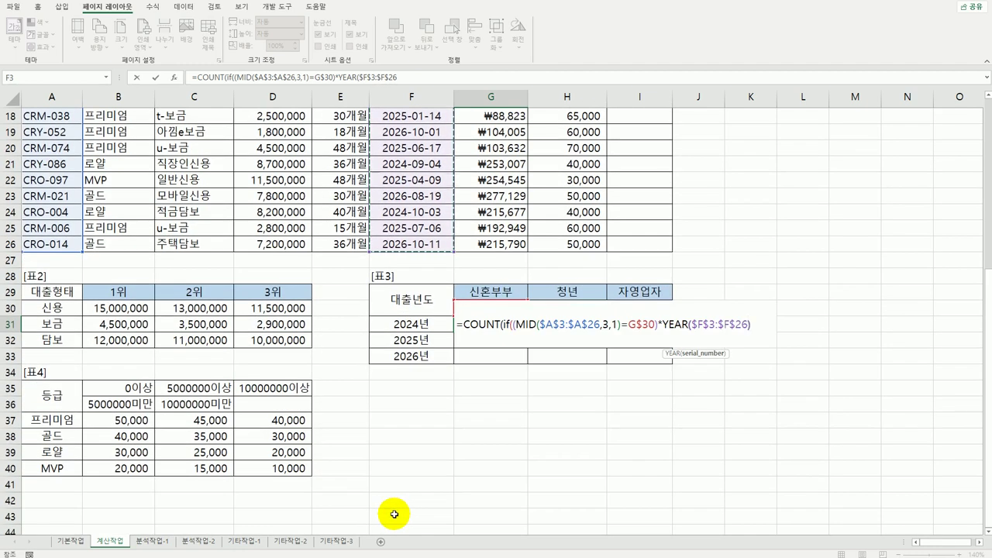
pyautogui.write(')=')
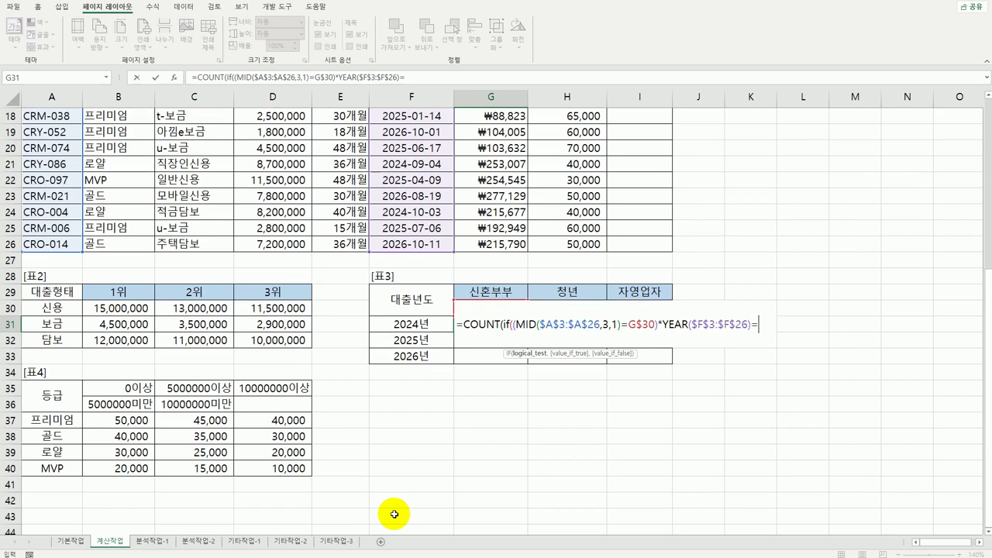
# - Compare YEAR with the 2024년 cell as the column-locked reference $F31 and enclose that second condition in parentheses
pyautogui.click(411, 325)
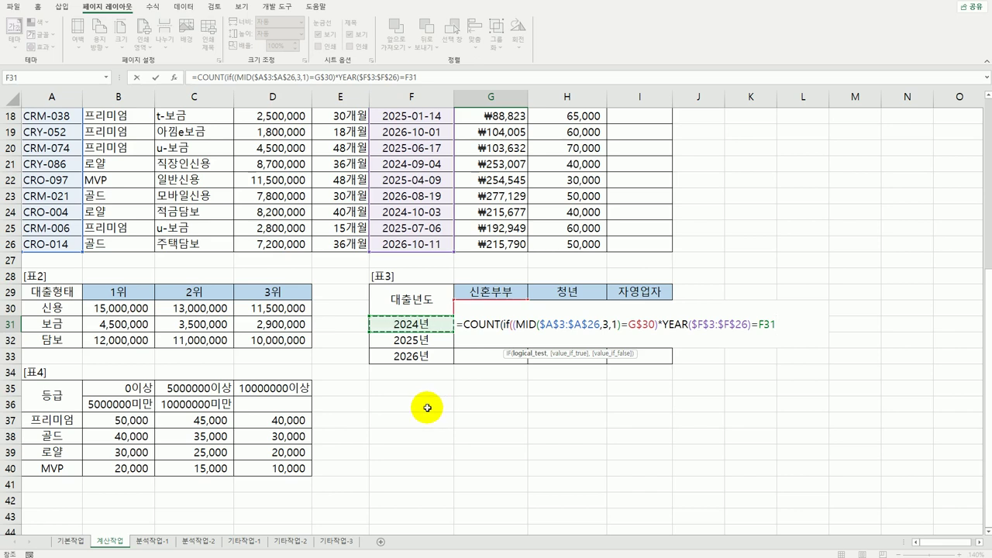
pyautogui.press('F4')
pyautogui.press('F4')
pyautogui.press('F4')
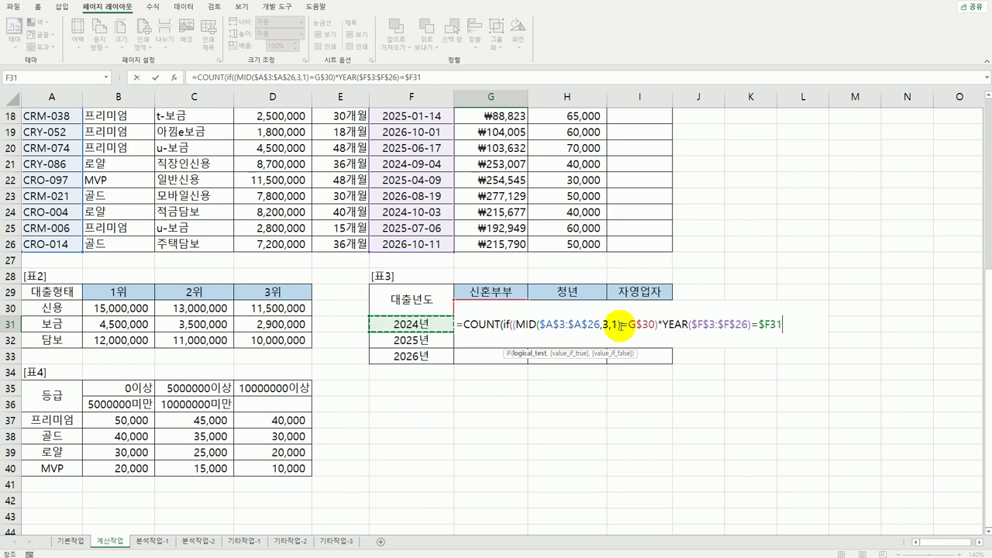
pyautogui.click(660, 324)
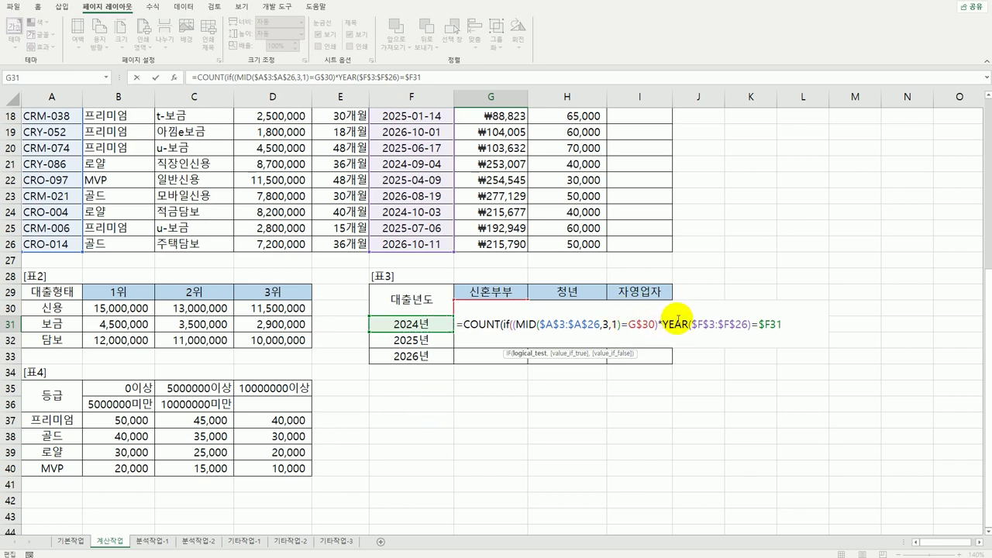
pyautogui.write('(')
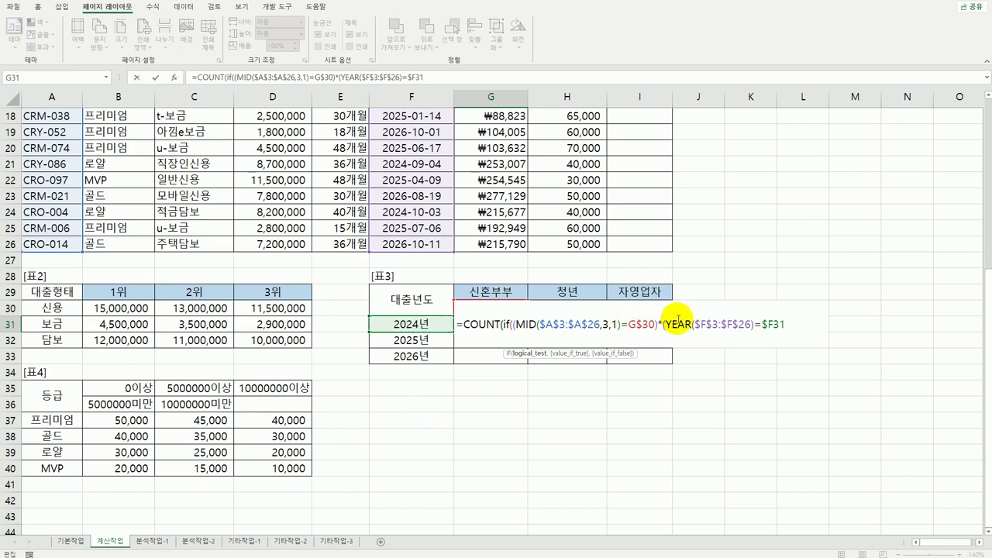
pyautogui.click(785, 324)
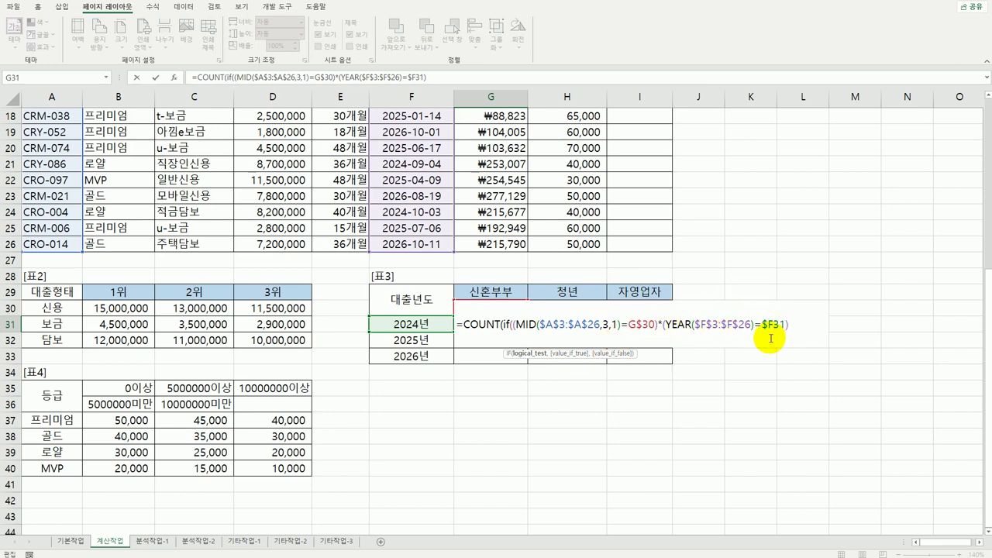
# - Return 1 when the conditions hold, enter G31 as an array formula and fill it across [표3] through I33
pyautogui.write(',')
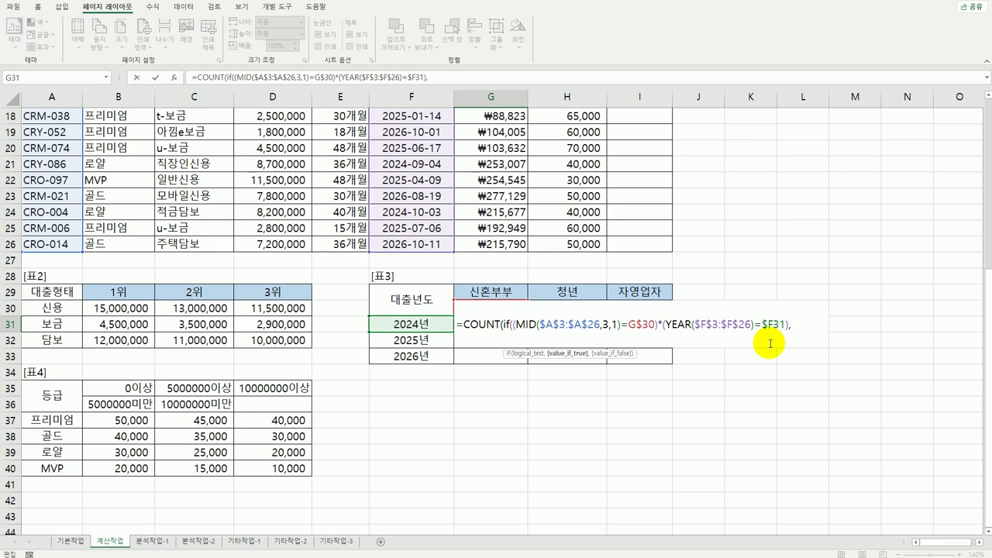
pyautogui.write('1)')
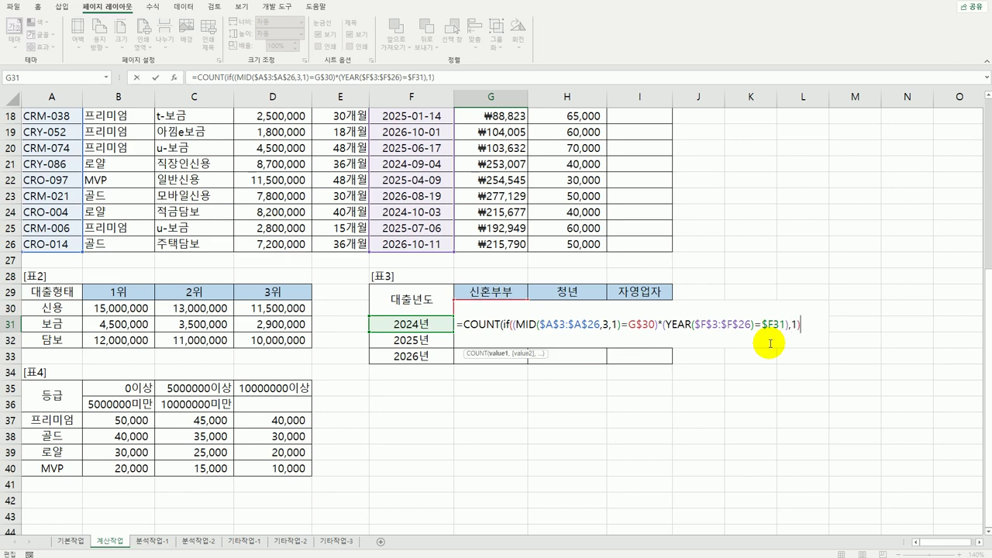
pyautogui.write(')')
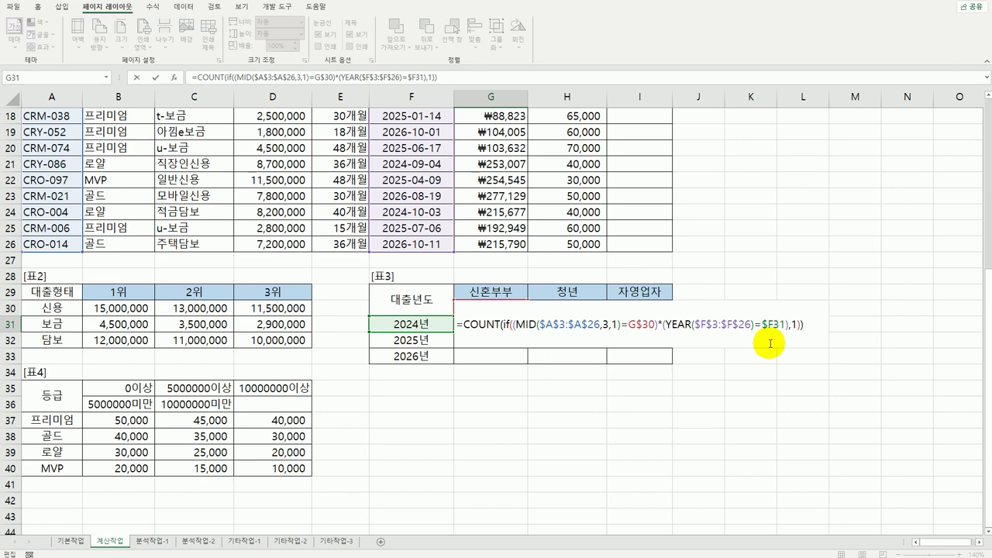
pyautogui.hotkey('ctrl', 'shift', 'Return')
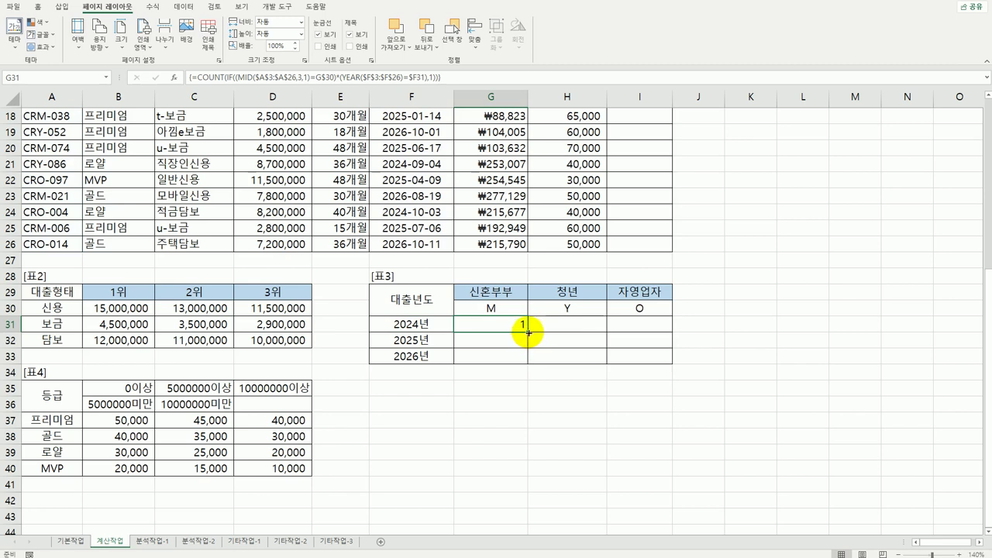
pyautogui.moveTo(527, 333); pyautogui.dragTo(640, 363)
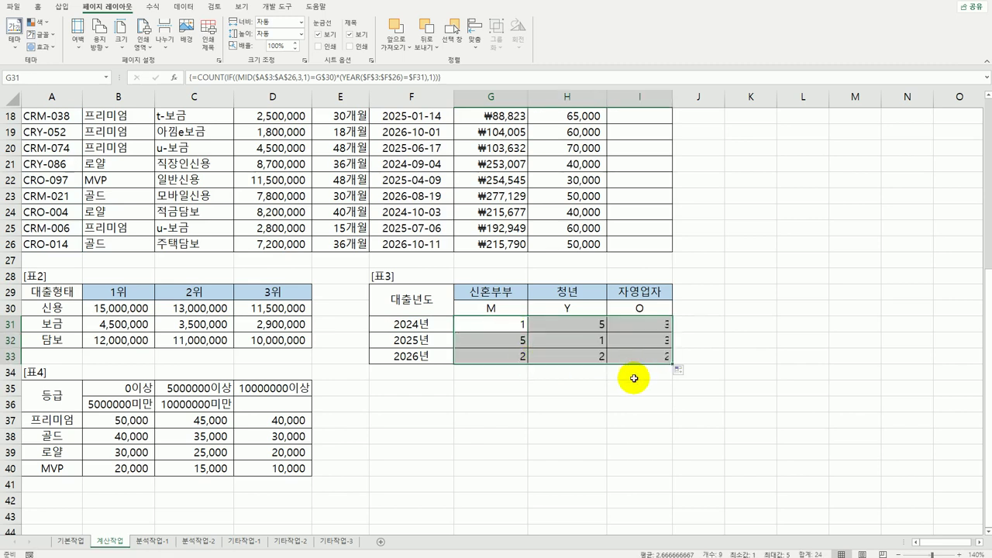
pyautogui.click(502, 324)
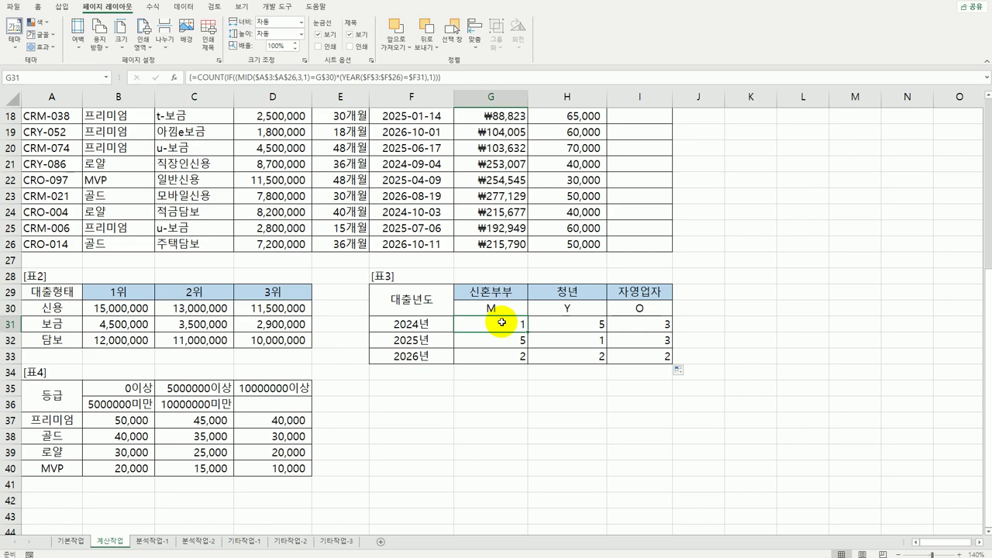
# - Select I3, the first 비고 cell, and insert a new module in the workbook's project in the Visual Basic editor
pyautogui.scroll(6, 502, 322)
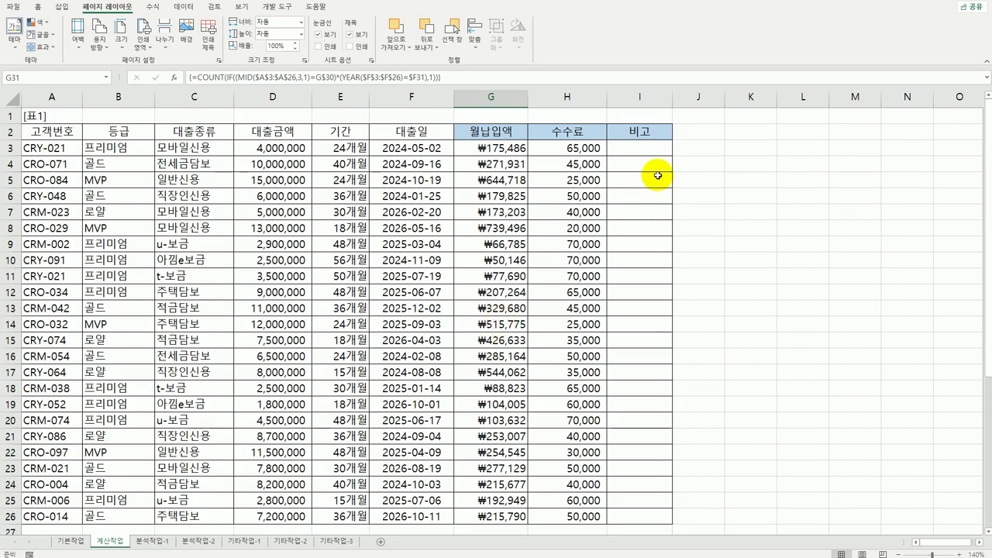
pyautogui.click(642, 149)
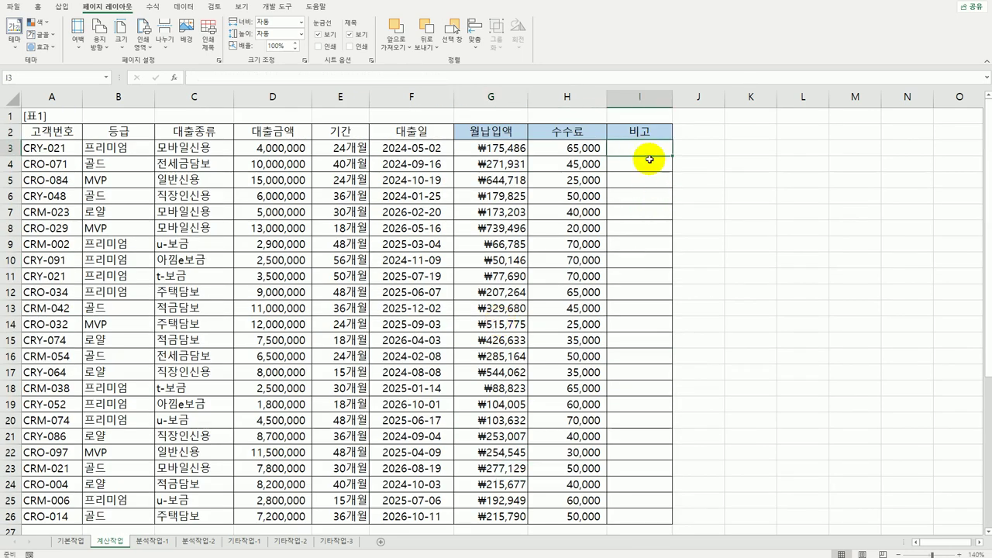
pyautogui.click(271, 11)
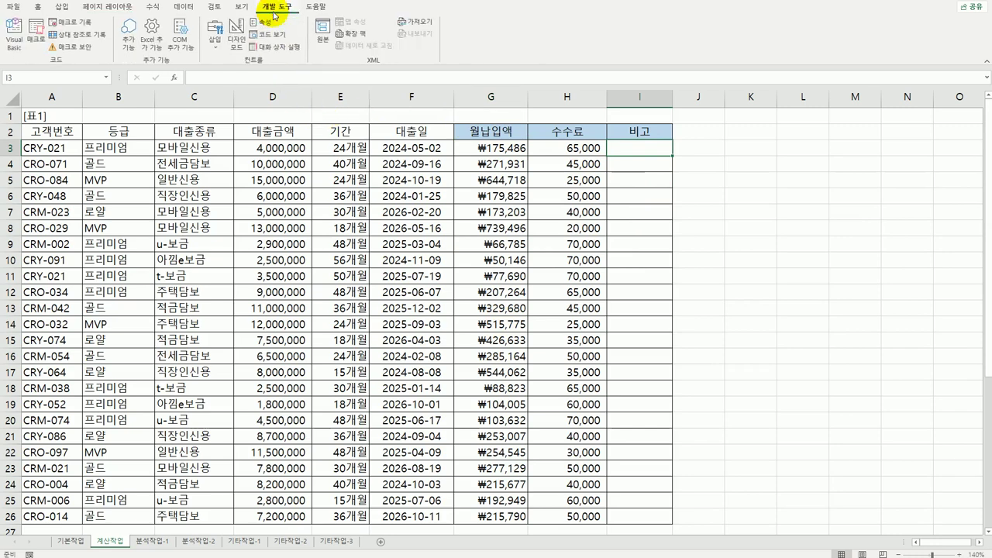
pyautogui.click(13, 42)
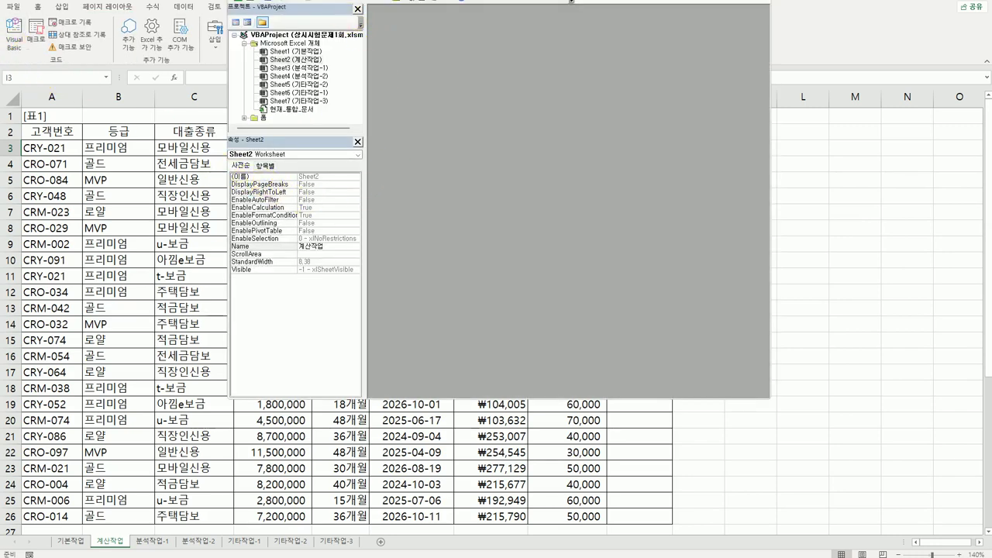
pyautogui.click(326, 2)
pyautogui.click(345, 27)
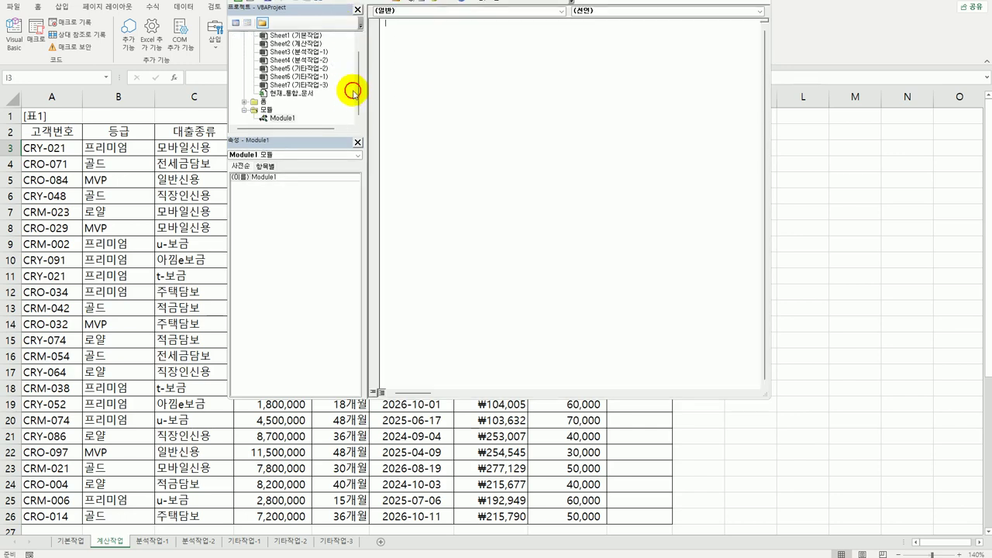
# - Declare the public function fn비고 with the parameters 대출금액 and 등급 in the module
pyautogui.click(409, 132)
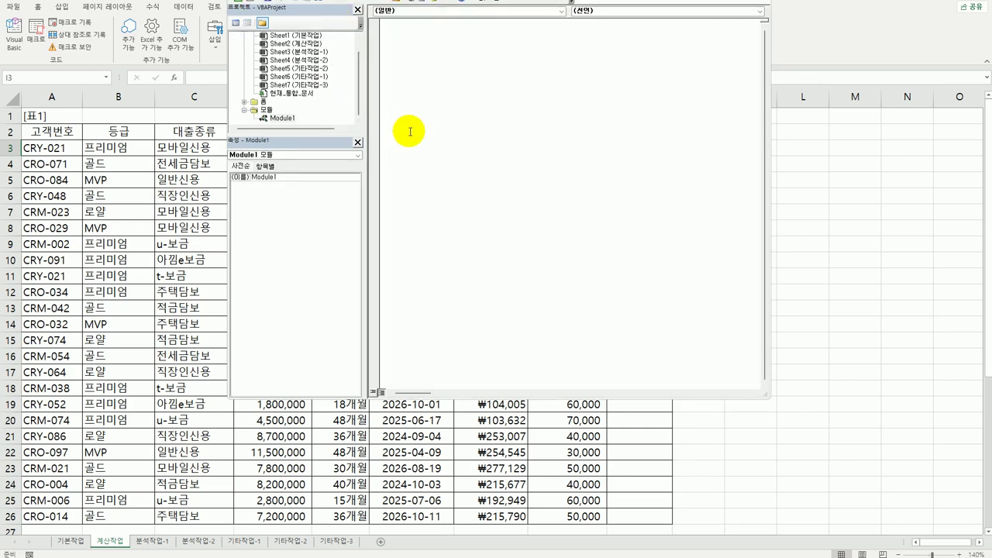
pyautogui.write('public function fn')
pyautogui.write('비교(대출금액, ')
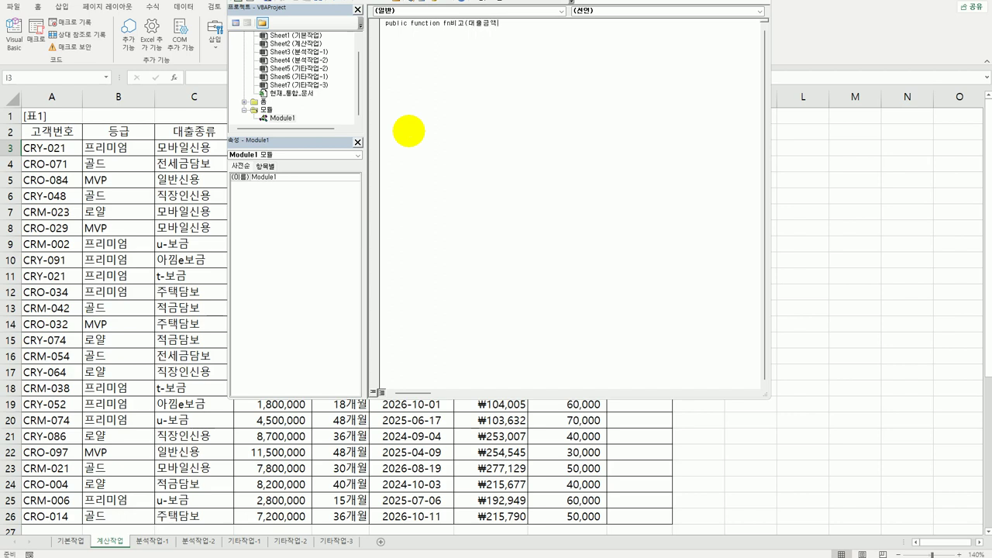
pyautogui.write('등급)')
pyautogui.press('Return')
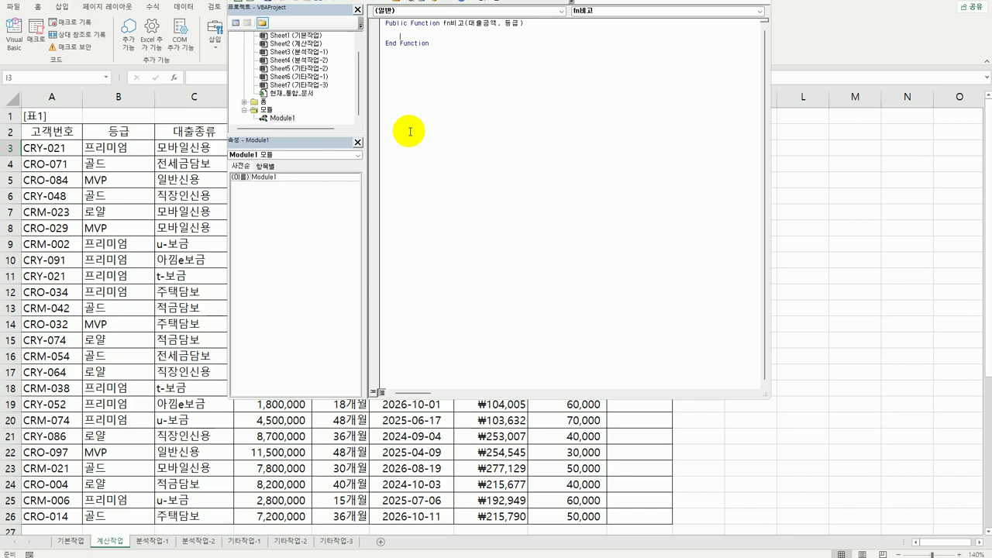
# - Begin an If block in fn비고 that tests 대출금액 >= 10000000 And 등급 = "MVP"
pyautogui.write('if 대출금액 >=10000000 and 등급 = "MVP" ㅅ')
pyautogui.press('BackSpace')
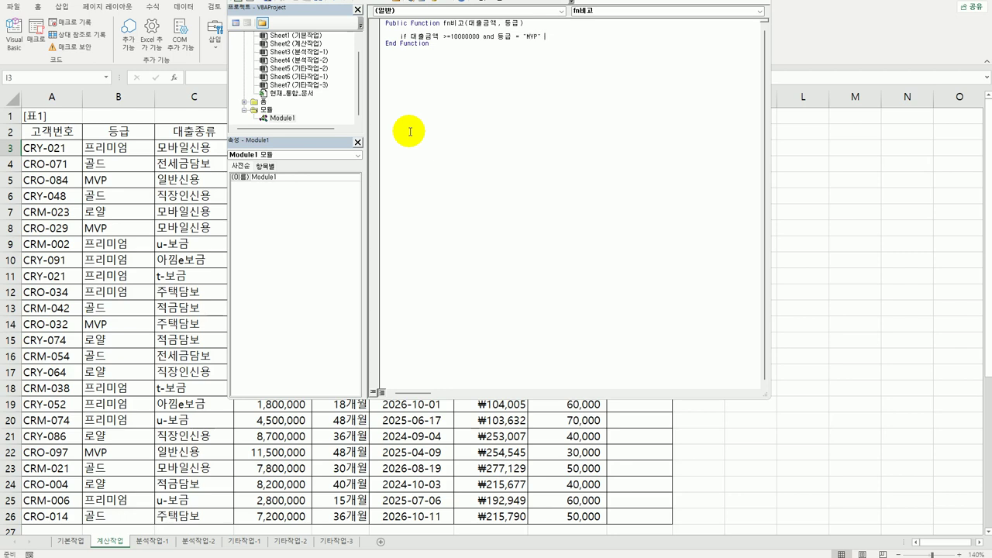
pyautogui.write('Then')
pyautogui.press('Return')
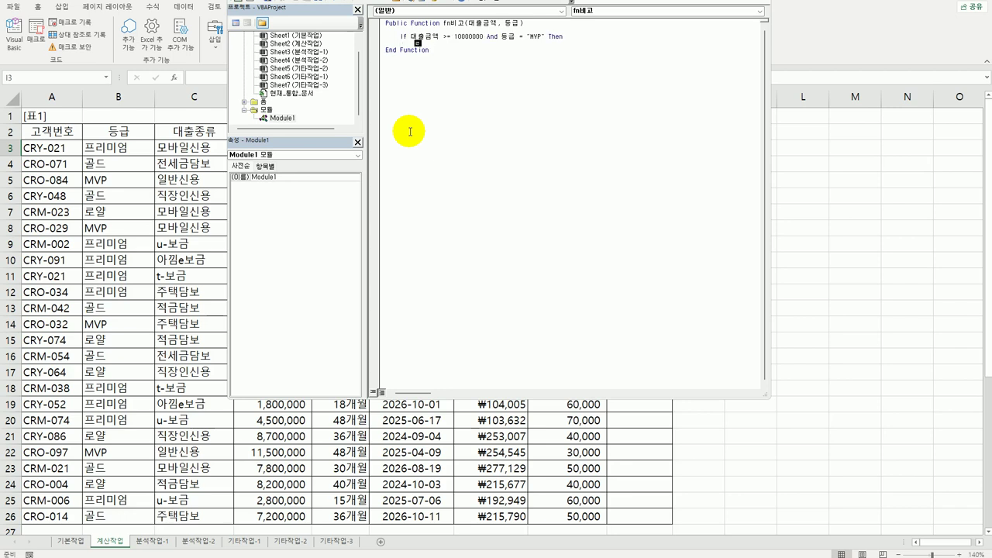
# - Assign the special character "◈" to fn비고 under the MVP condition
pyautogui.write('fnㅂ')
pyautogui.write('고 =')
pyautogui.write(' "')
pyautogui.write('ㅁ')
pyautogui.press('Hangul_Hanja')
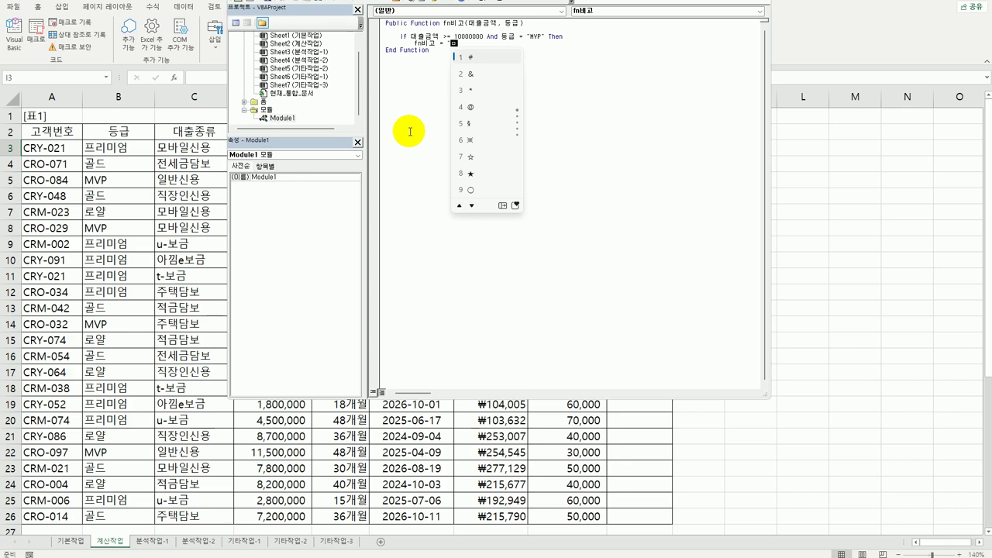
pyautogui.click(502, 207)
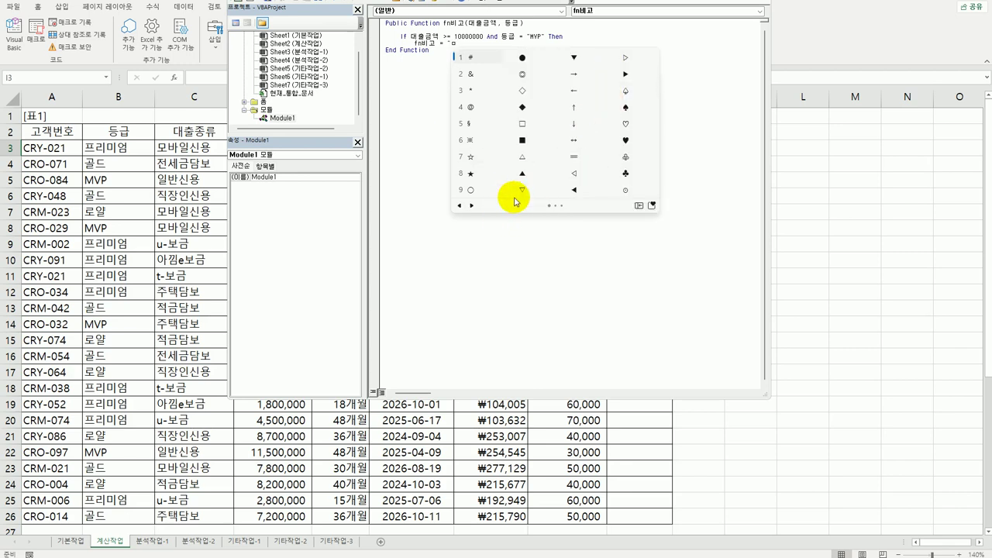
pyautogui.click(472, 206)
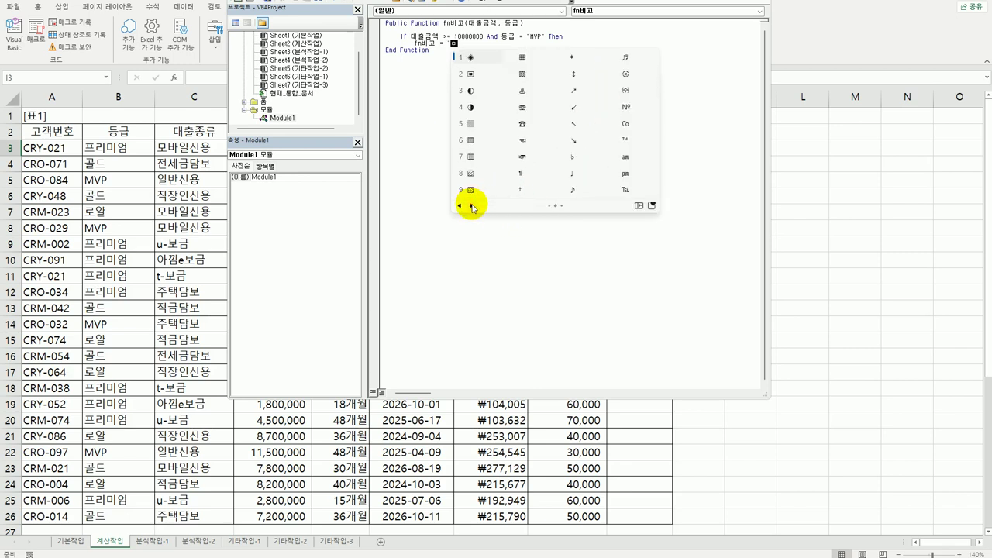
pyautogui.click(472, 59)
pyautogui.write('"')
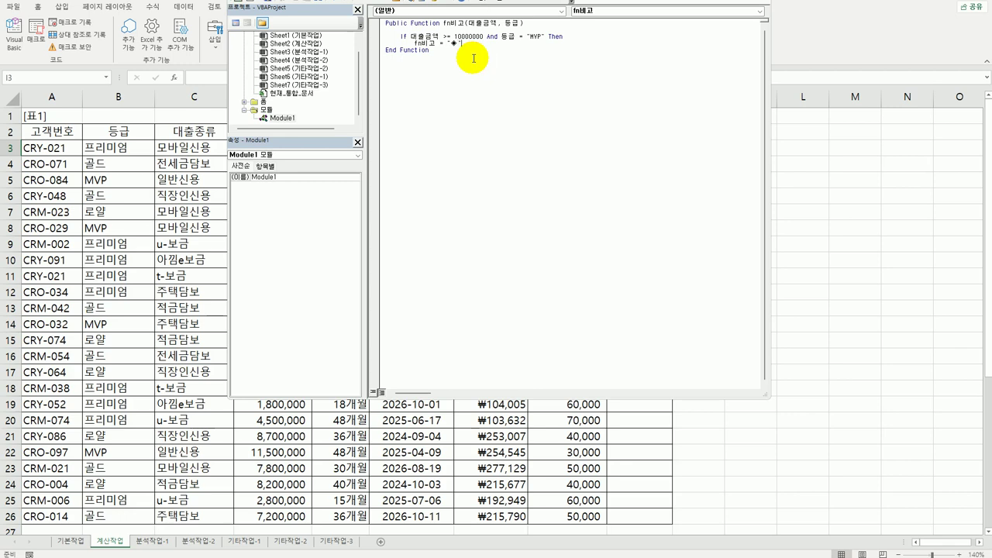
# - Duplicate the If line below the "◈" assignment and set its 대출금액 threshold to 8000000
pyautogui.press('Return')
pyautogui.press('Up')
pyautogui.hotkey('shift', 'End')
pyautogui.hotkey('ctrl', 'c')
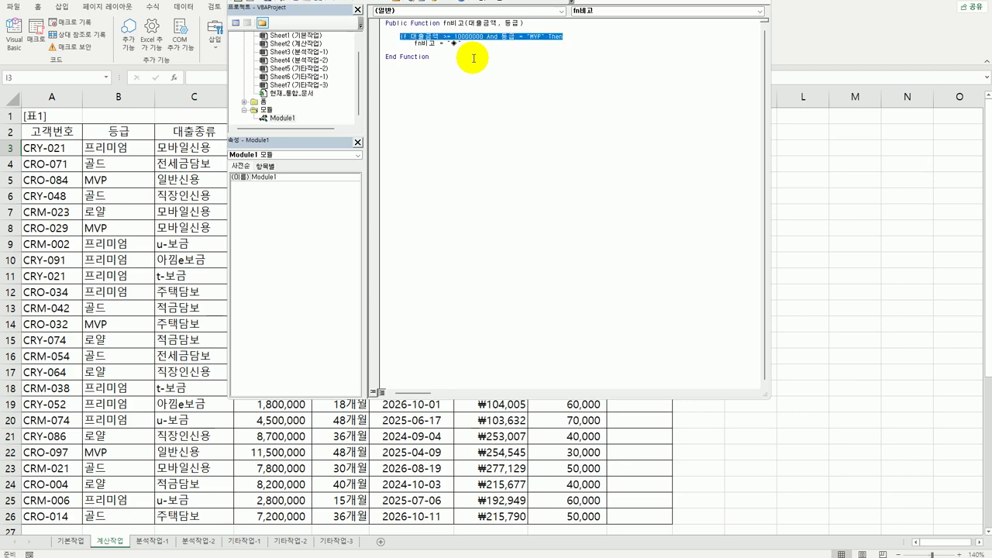
pyautogui.press('Down')
pyautogui.hotkey('ctrl', 'v')
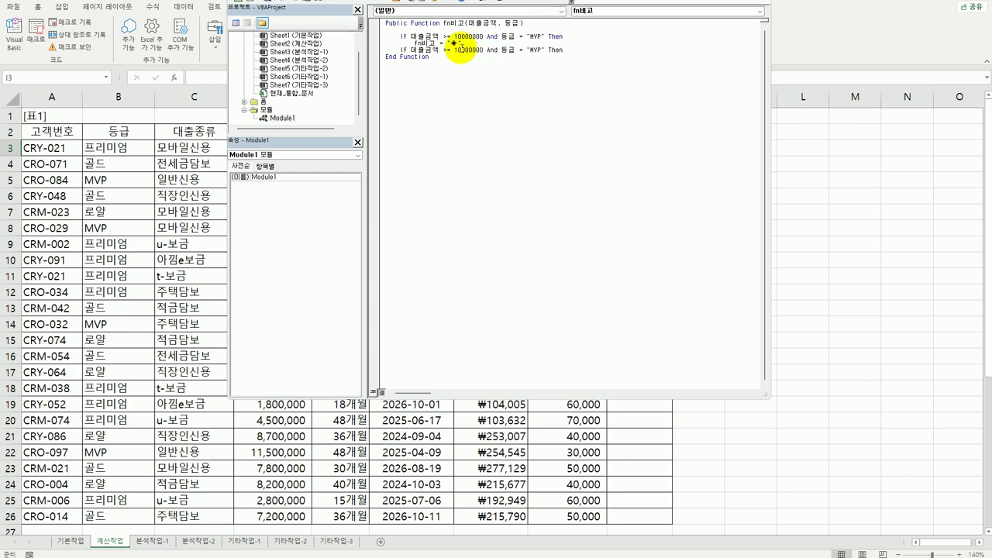
pyautogui.click(456, 49)
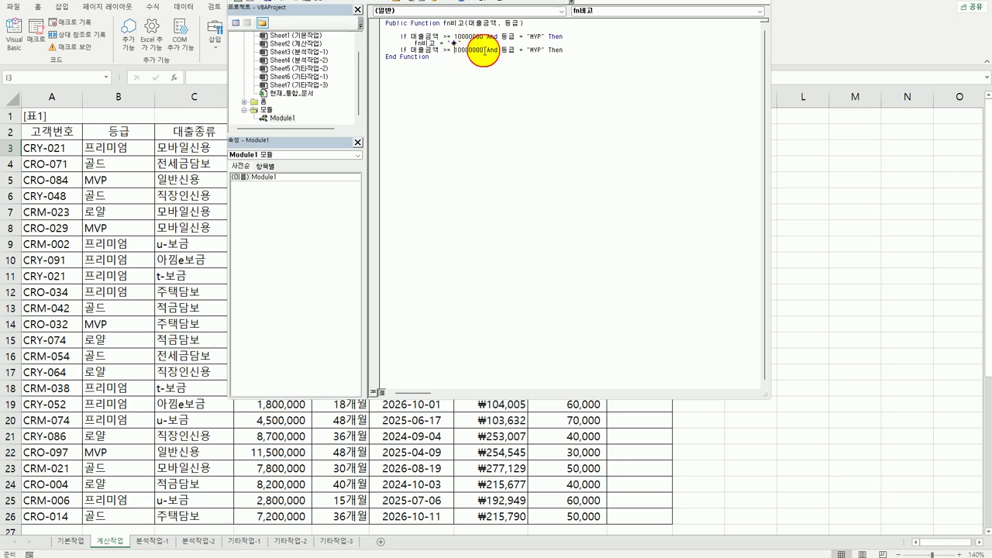
pyautogui.press('Delete')
pyautogui.press('Delete')
pyautogui.write('8')
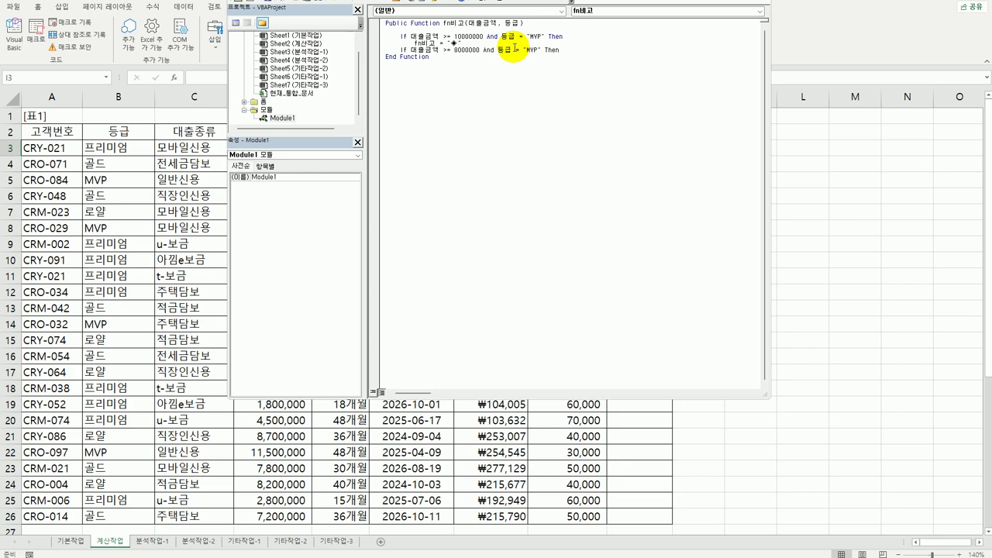
# - Change the second condition's grade test to the parenthesized (등급 = "로얄" Or 등급 = "골드")
pyautogui.write('(')
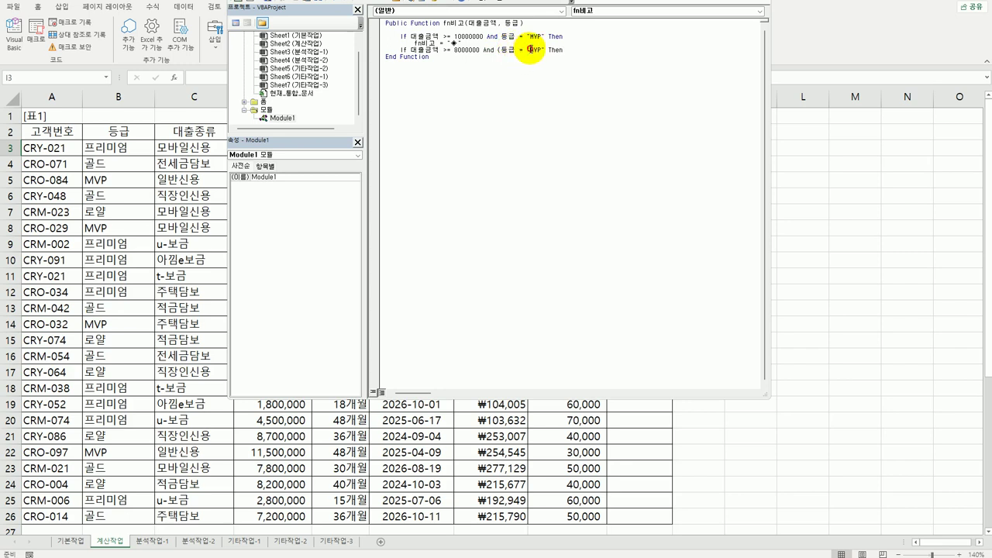
pyautogui.doubleClick(535, 51)
pyautogui.write('로얄')
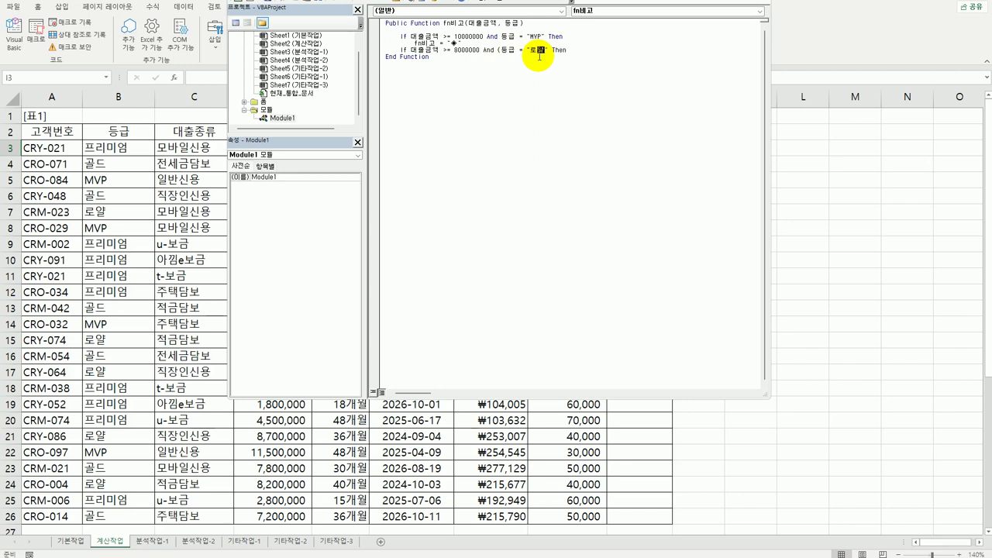
pyautogui.press('Right')
pyautogui.write('or 등급 = "골드")')
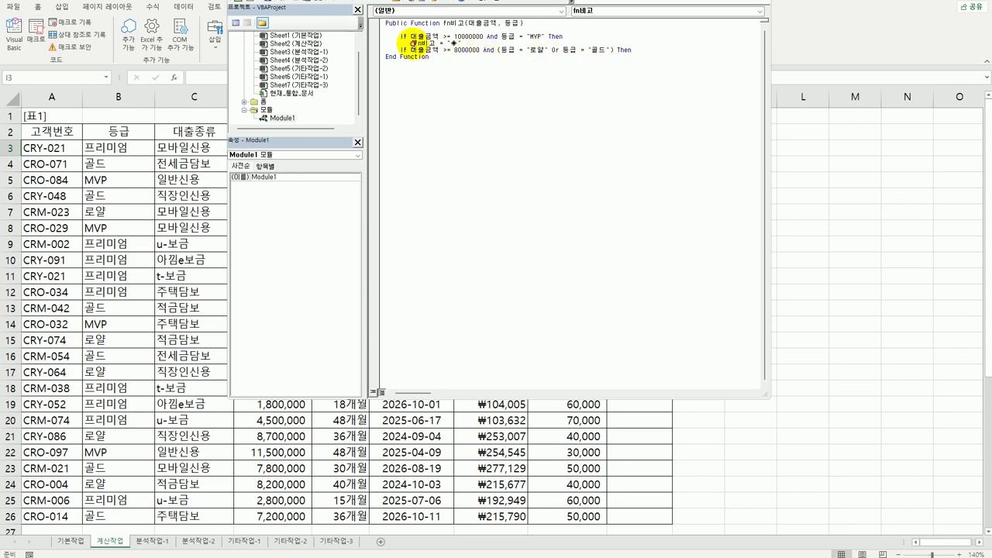
# - Copy the fn비고 assignment line beneath the 로얄/골드 condition and indent it
pyautogui.moveTo(412, 43); pyautogui.dragTo(496, 43)
pyautogui.hotkey('ctrl', 'c')
pyautogui.click(673, 51)
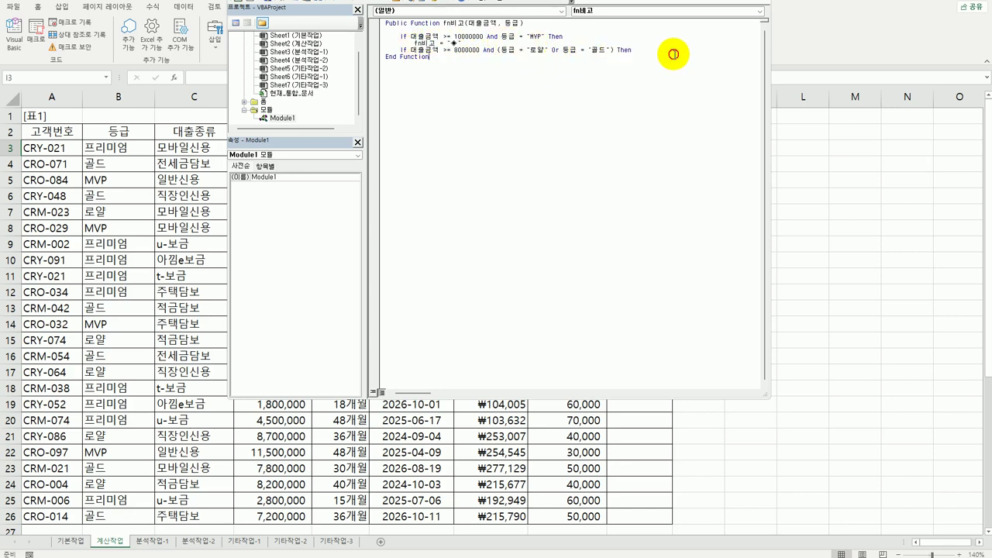
pyautogui.click(643, 52)
pyautogui.press('Return')
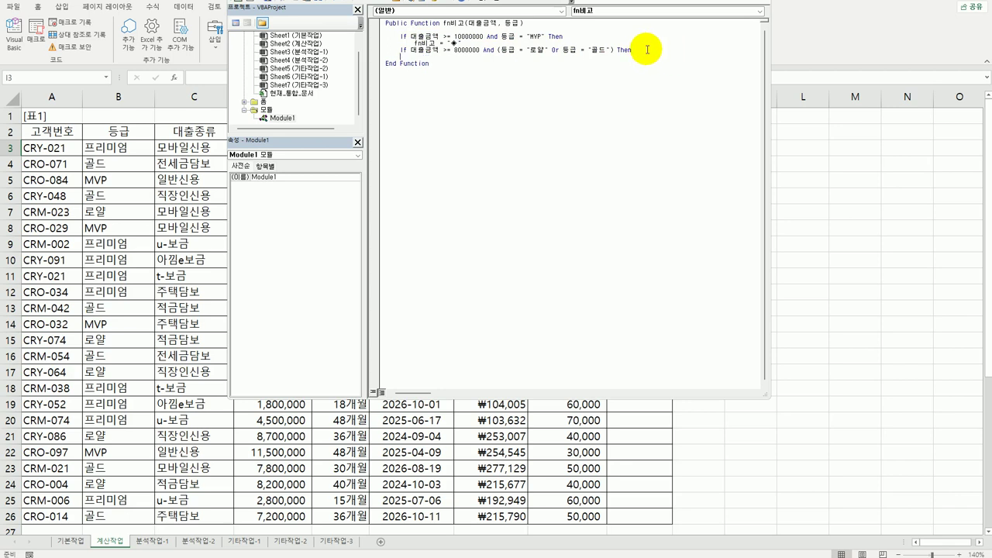
pyautogui.hotkey('ctrl', 'v')
pyautogui.press('Home')
pyautogui.press('Tab')
# - Replace the symbol in the copied assignment with the special character "♣"
pyautogui.press('End')
pyautogui.hotkey('shift', 'Left')
pyautogui.write('ㅁ')
pyautogui.press('Hangul_Hanja')
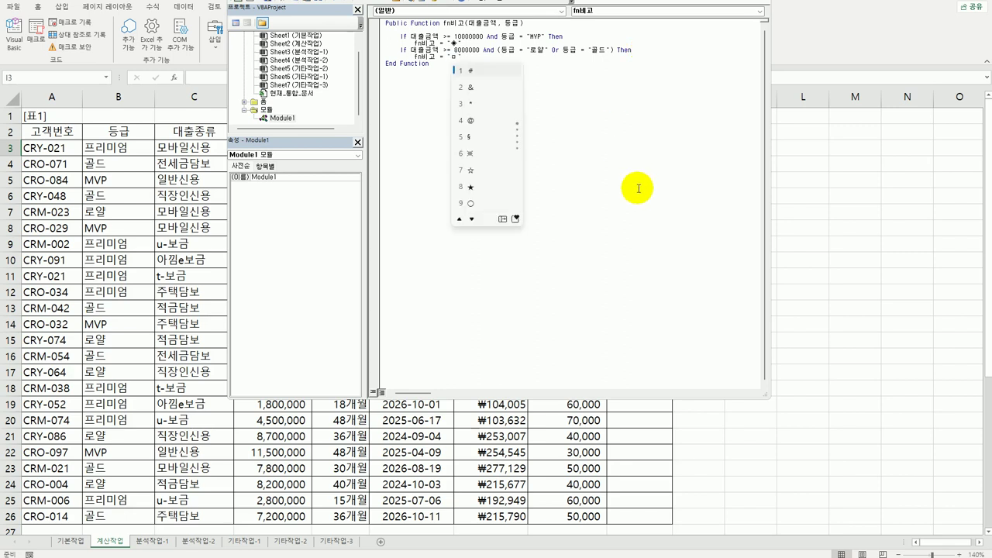
pyautogui.click(502, 219)
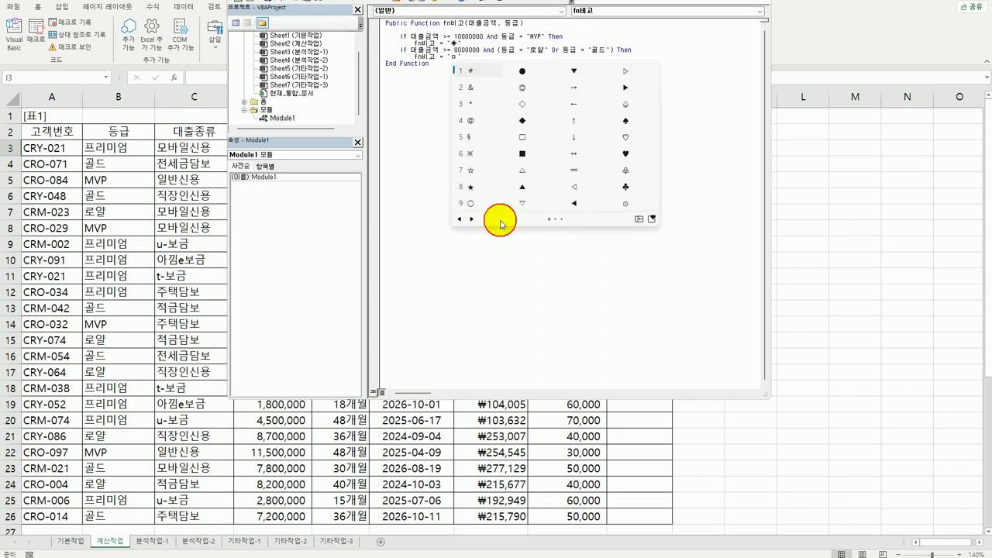
pyautogui.click(626, 189)
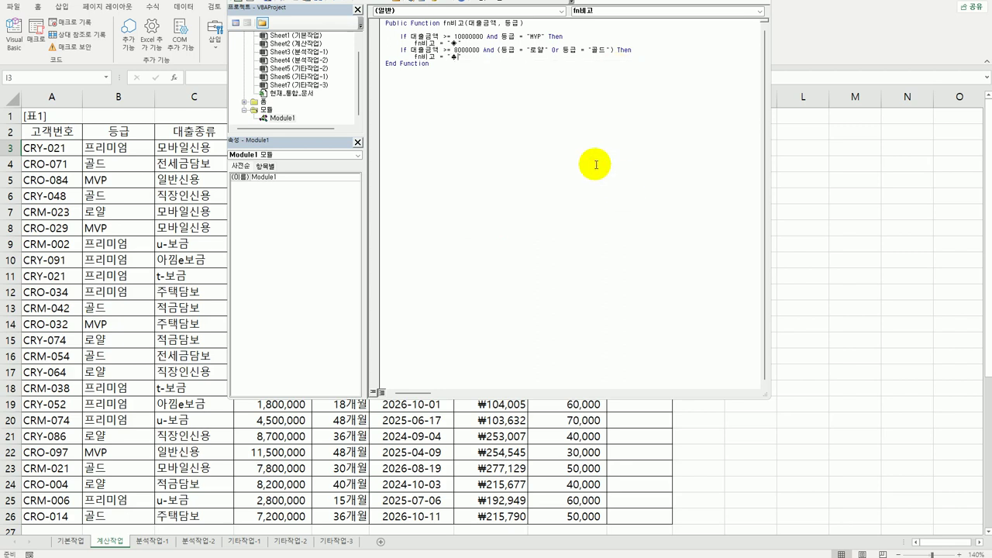
# - Turn the second If line into an ElseIf and leave a new line after the "♣" assignment
pyautogui.click(478, 57)
pyautogui.press('Return')
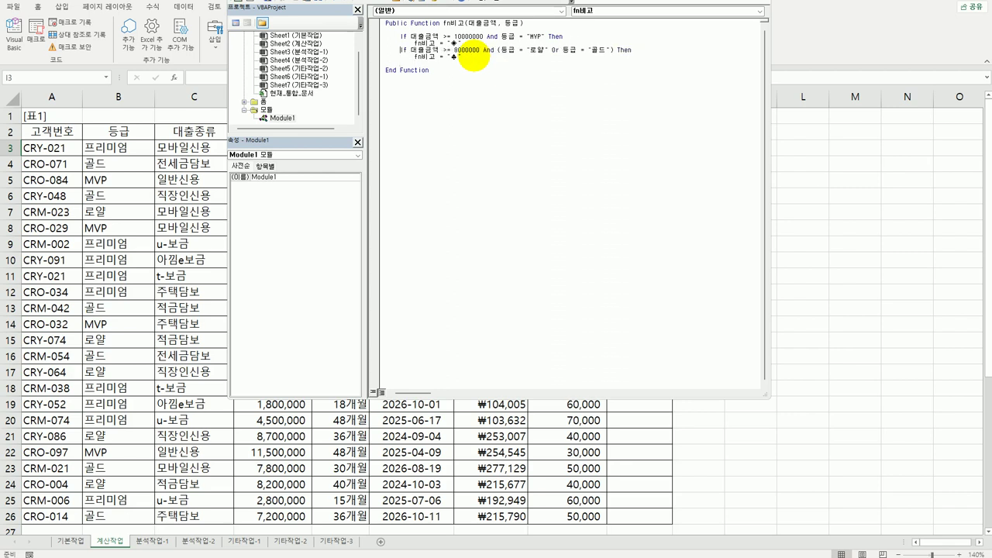
pyautogui.write('else')
# - Add an Else branch that sets fn비고 to an empty string "" and close the block with End If
pyautogui.write('e')
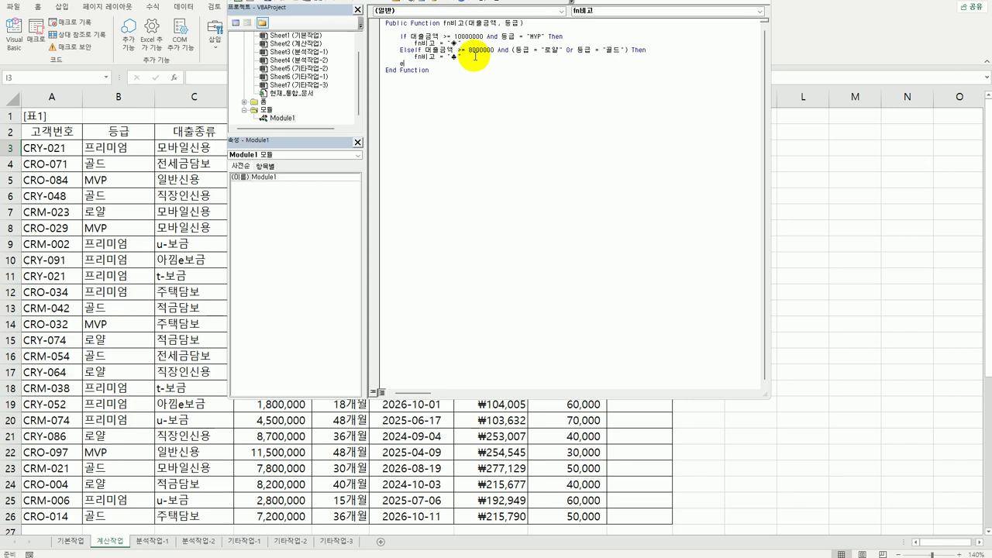
pyautogui.write('lse')
pyautogui.press('Return')
pyautogui.hotkey('ctrl', 'v')
pyautogui.press('Delete')
pyautogui.press('End')
pyautogui.press('Return')
pyautogui.write('end if')
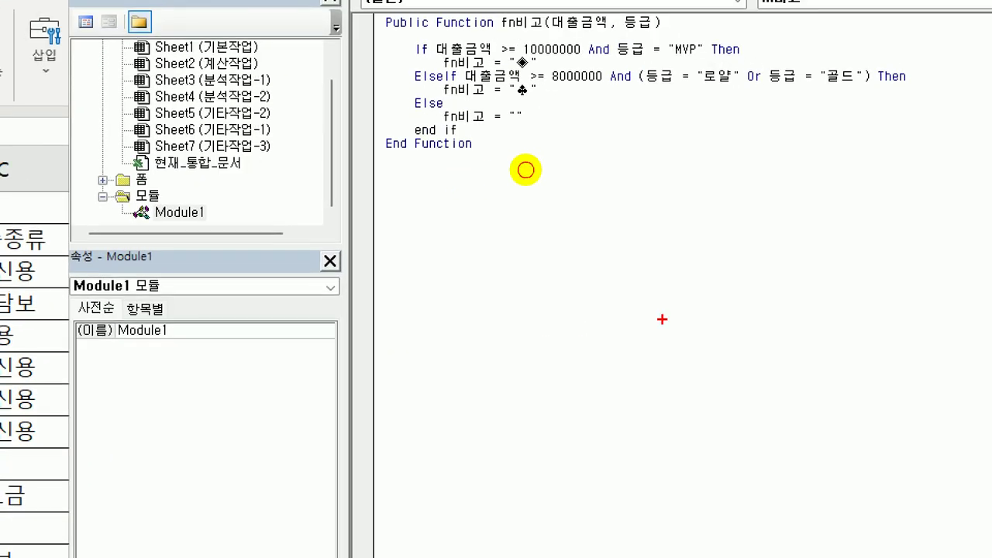
pyautogui.moveTo(930, 201)
pyautogui.mouseDown()
pyautogui.moveTo(472, 232)
pyautogui.moveTo(376, 19)
pyautogui.moveTo(419, 1)
pyautogui.moveTo(913, 66)
pyautogui.moveTo(931, 202)
pyautogui.mouseUp()
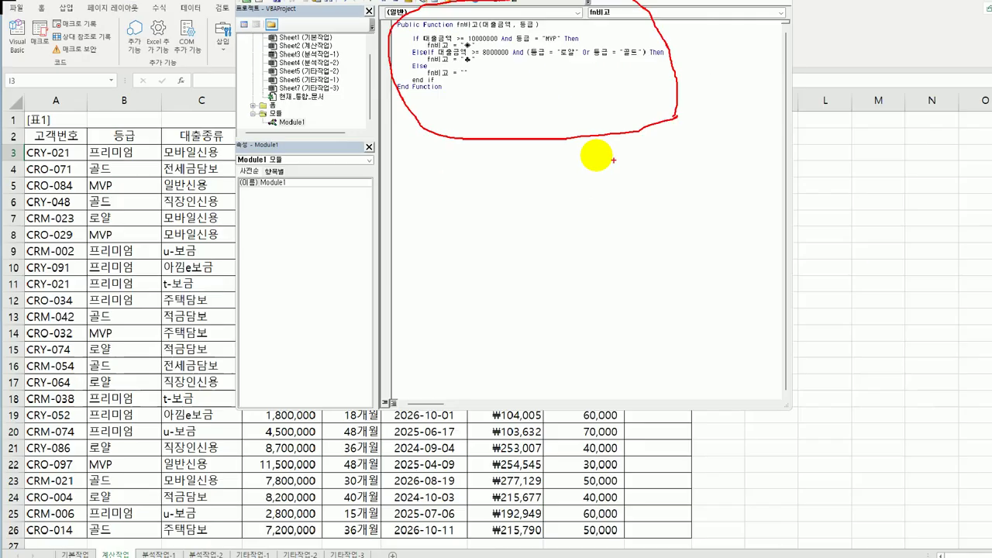
pyautogui.press('Escape')
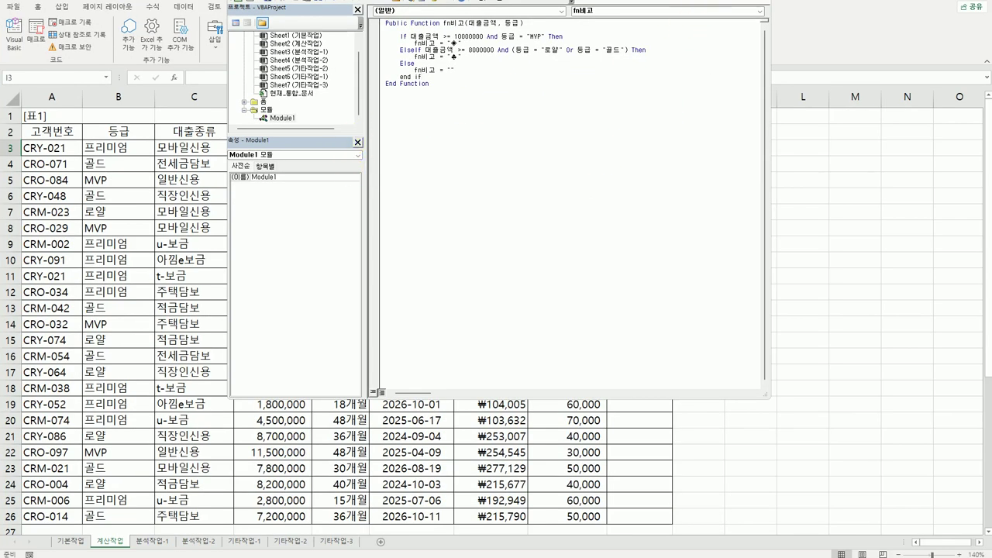
# - Return to the worksheet and insert the user-defined function fn비고 in I3
pyautogui.hotkey('alt', 'F11')
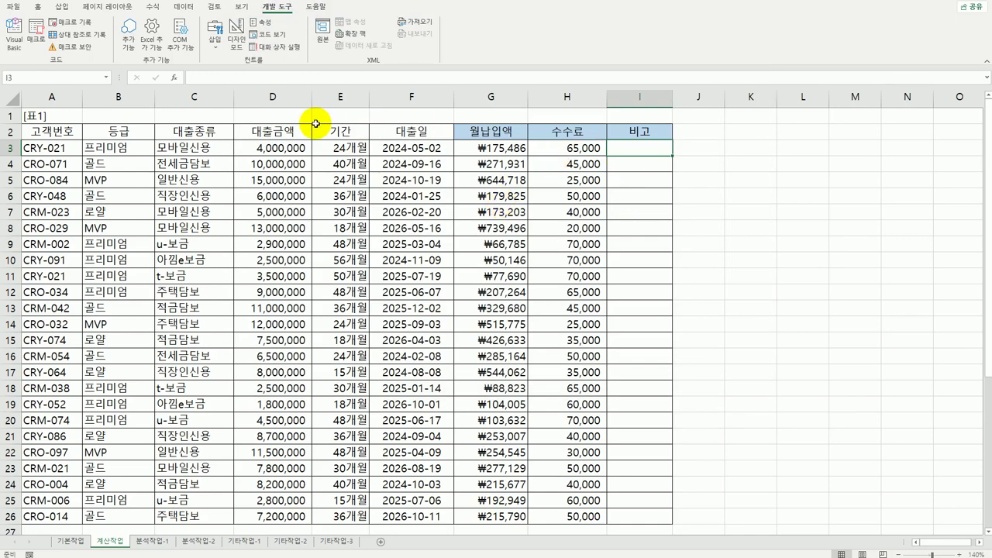
pyautogui.click(174, 79)
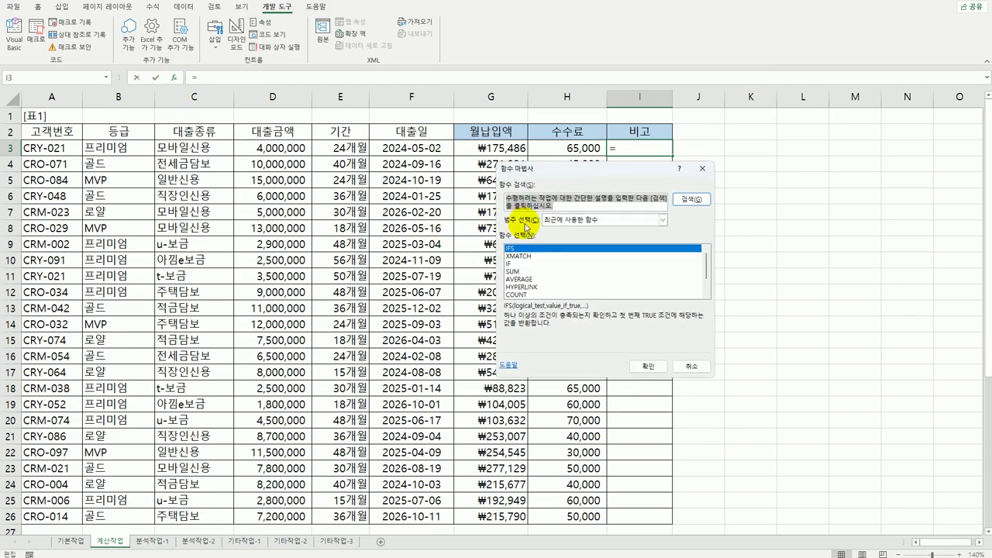
pyautogui.click(589, 222)
pyautogui.click(574, 317)
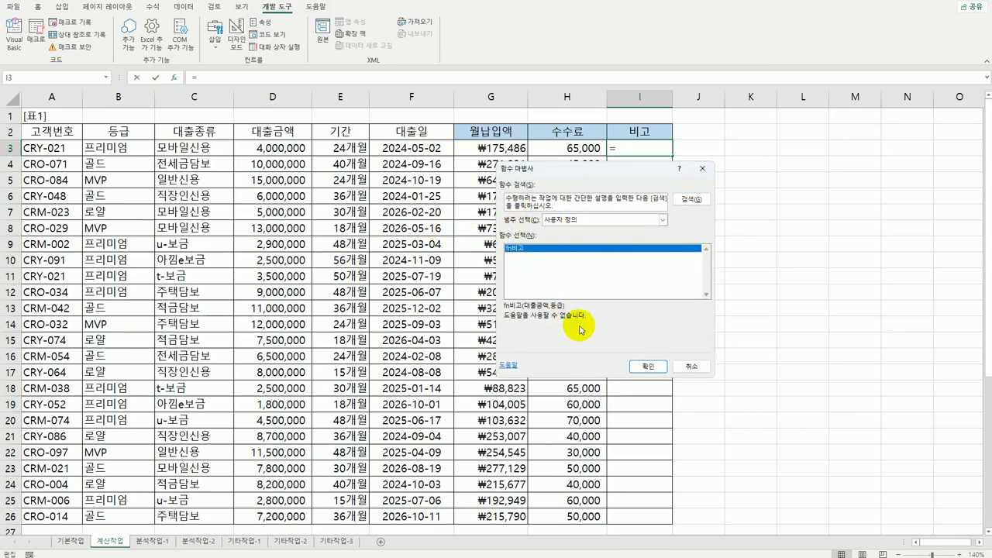
pyautogui.click(633, 365)
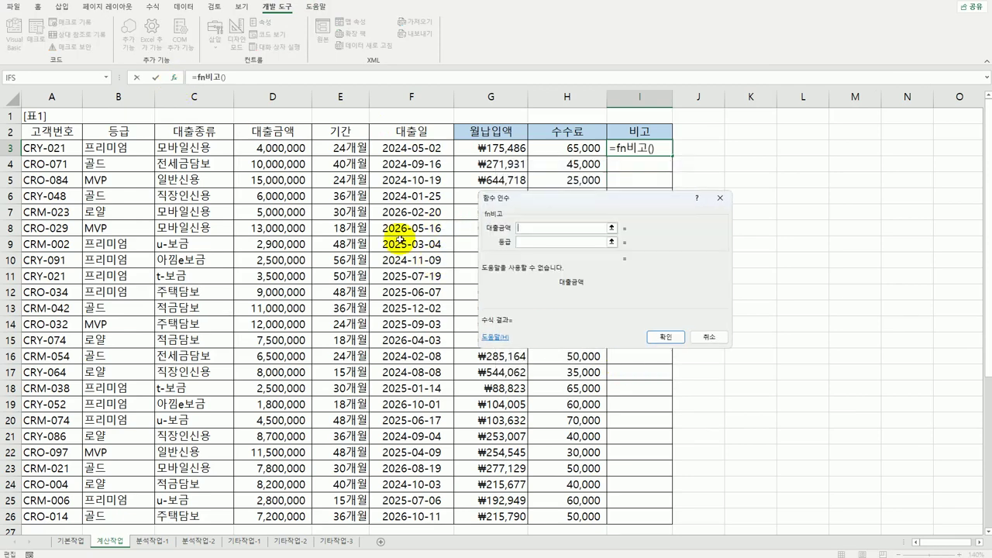
# - Set fn비고's 대출금액 argument to D3 and its 등급 argument to B3, and enter the formula
pyautogui.click(294, 149)
pyautogui.click(511, 242)
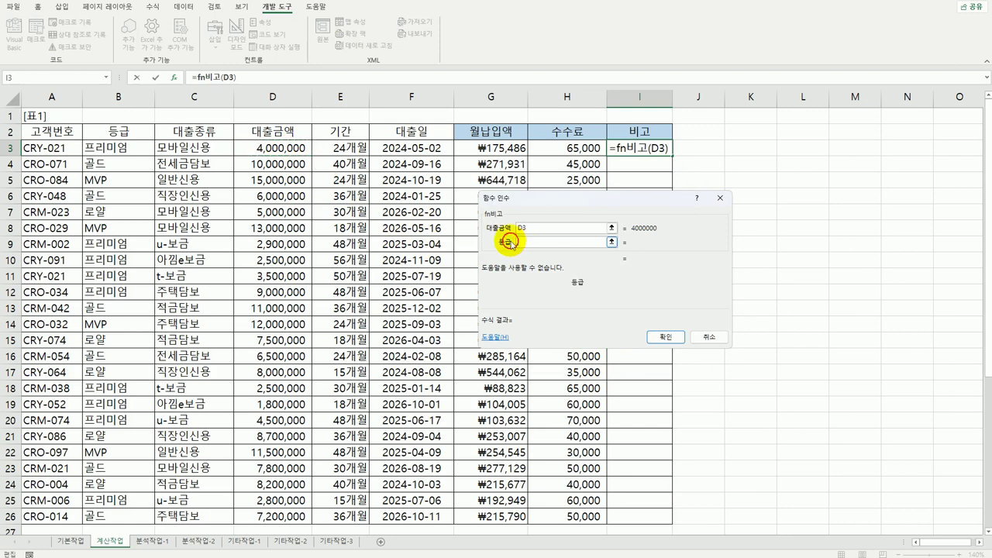
pyautogui.click(147, 147)
pyautogui.click(673, 341)
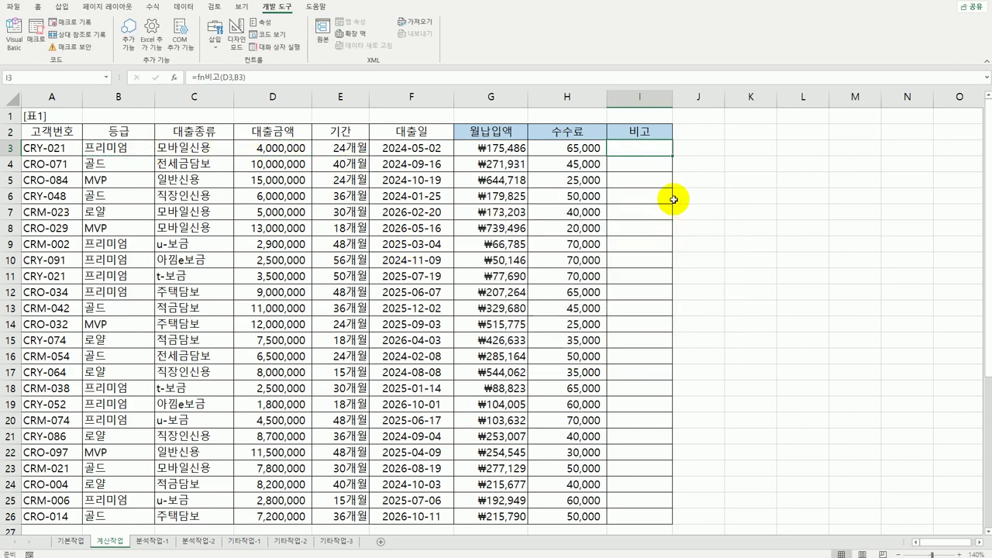
pyautogui.press('Return')
# - Fill the I3 formula down the 비고 column of [표1] through I26
pyautogui.click(665, 150)
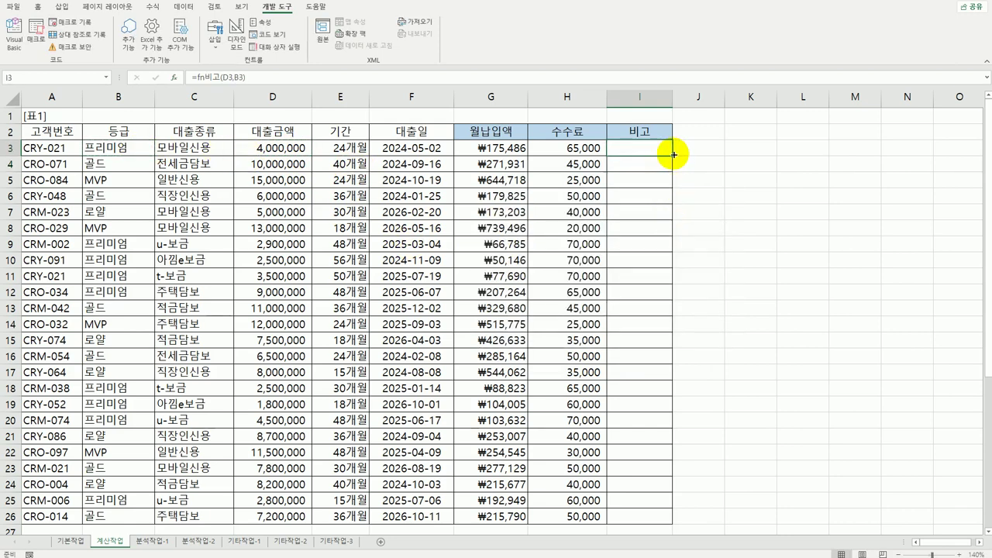
pyautogui.doubleClick(672, 156)
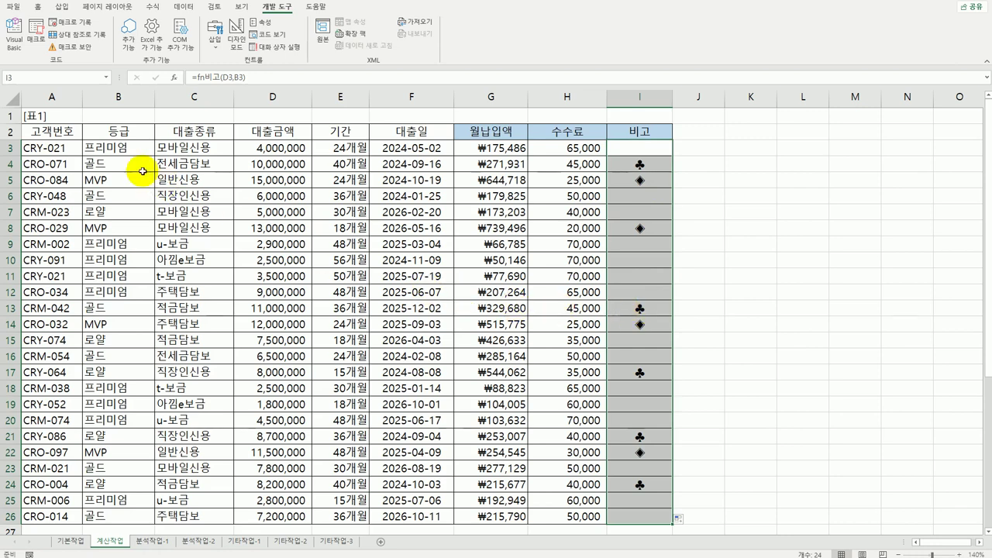
pyautogui.click(62, 121)
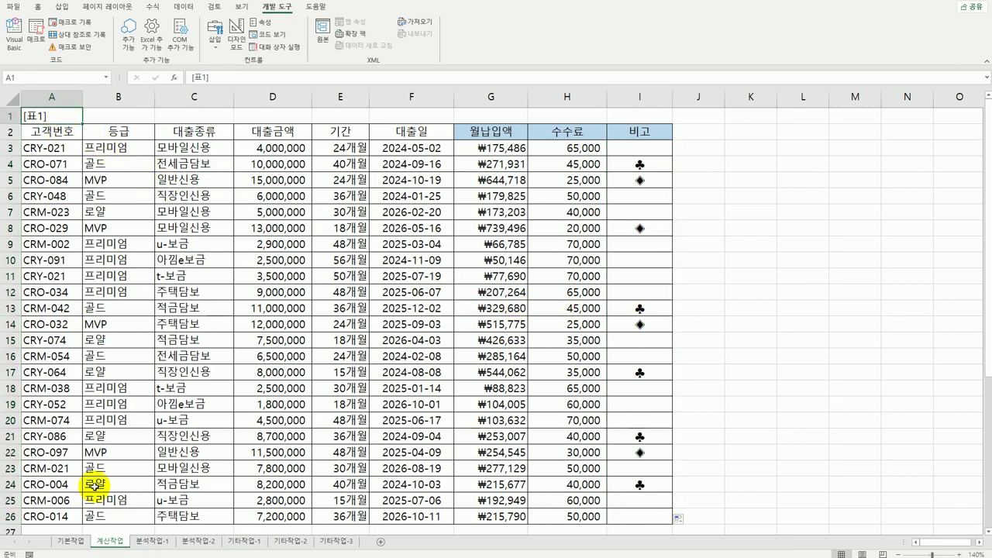
# - On the 분석작업-1 sheet, start a Microsoft Query import at cell A5 using MS Access Database as the data source
pyautogui.click(148, 541)
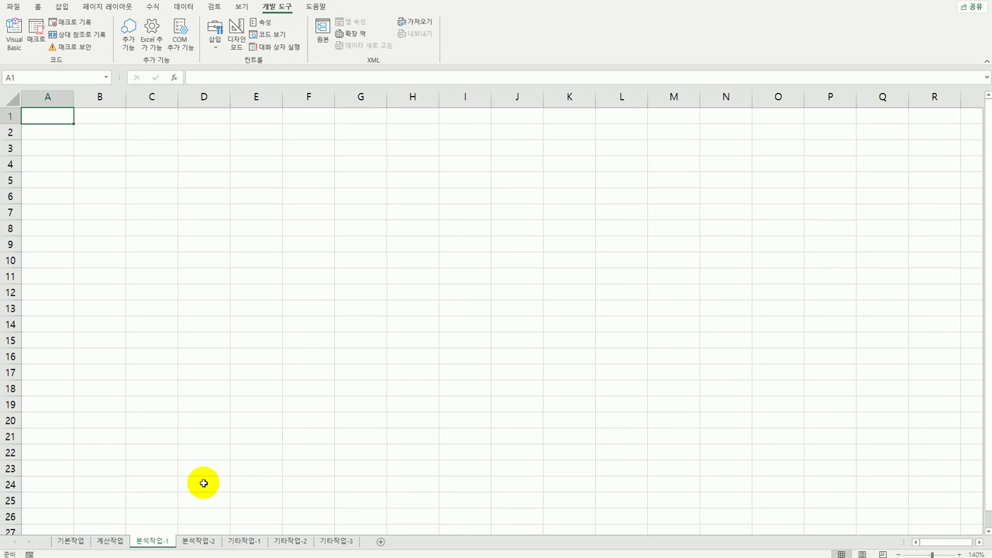
pyautogui.click(52, 180)
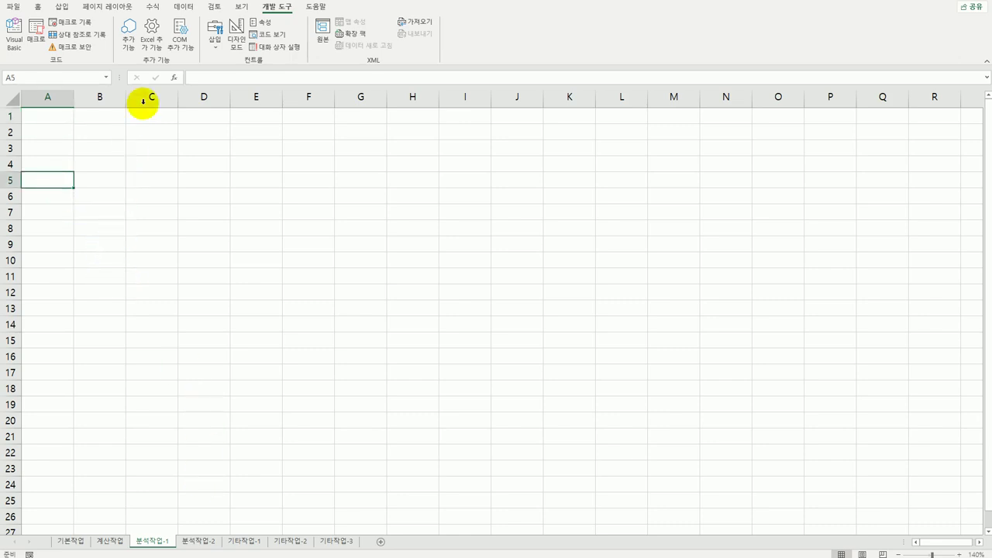
pyautogui.click(183, 7)
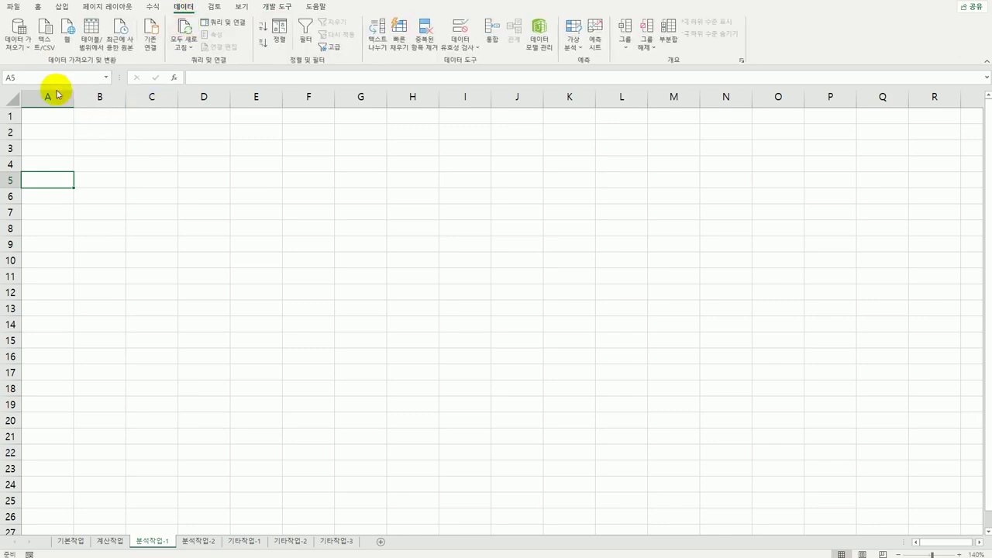
pyautogui.click(23, 47)
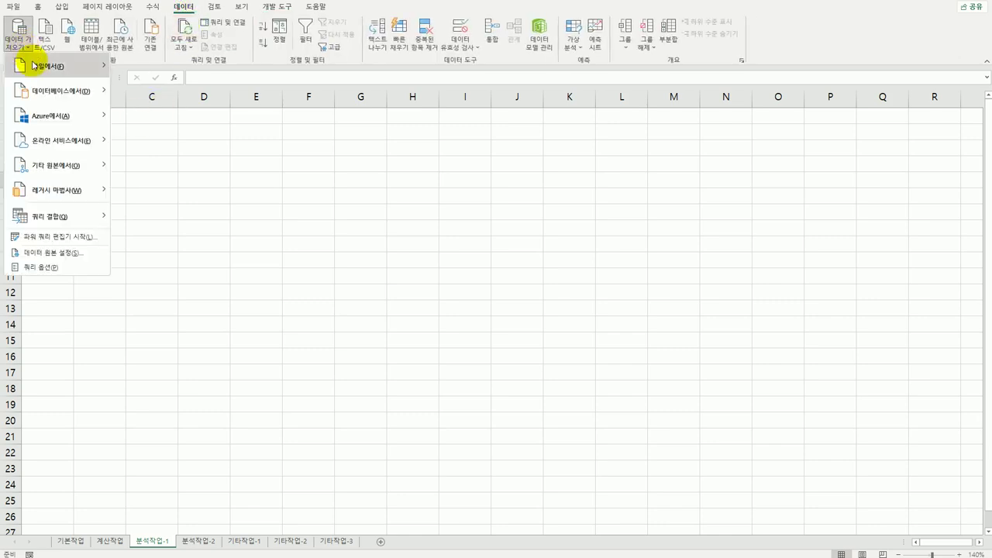
pyautogui.moveTo(58, 173)
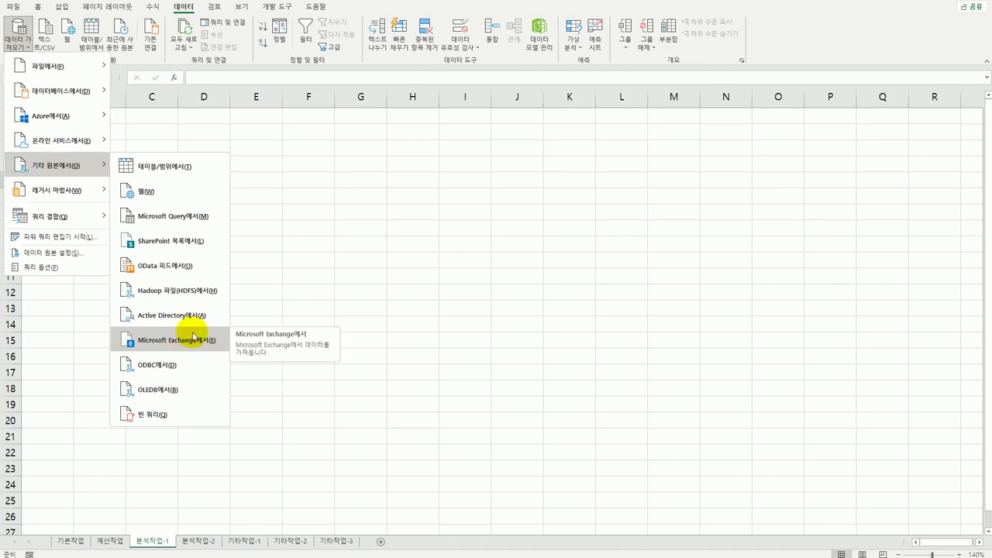
pyautogui.click(191, 216)
pyautogui.click(464, 310)
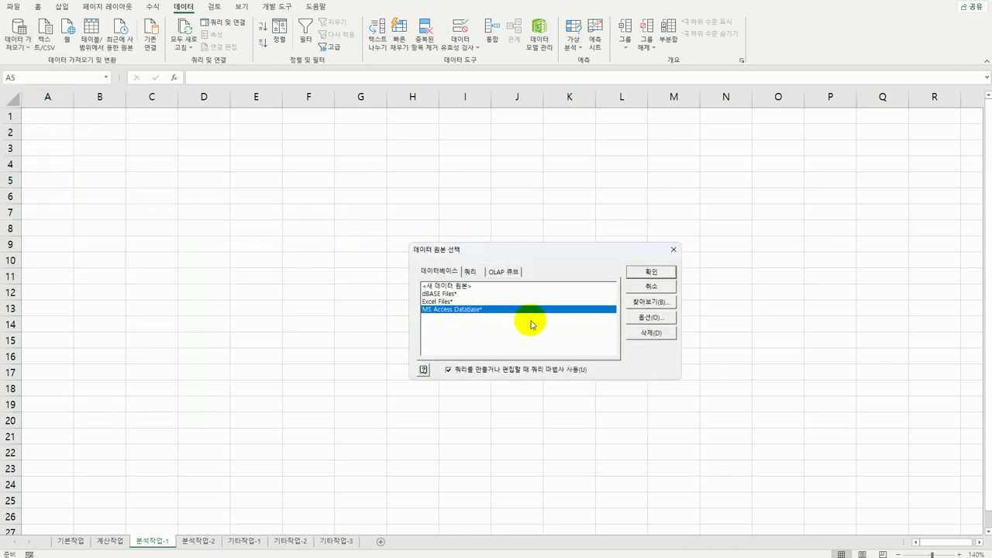
pyautogui.click(655, 276)
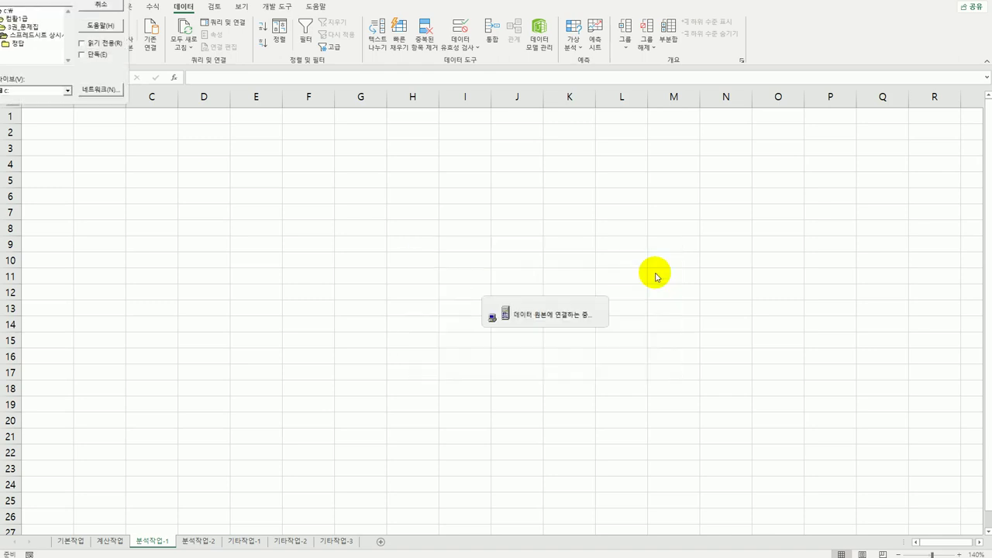
# - Choose 보험.accdb as the query's database and expand the 보험종류 table to list its columns
pyautogui.moveTo(372, 168); pyautogui.dragTo(427, 184)
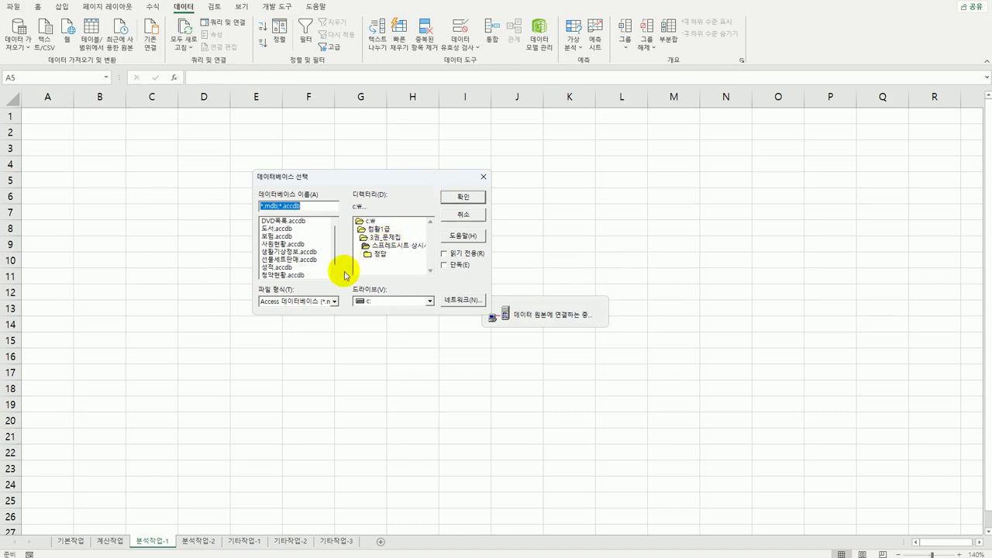
pyautogui.click(279, 236)
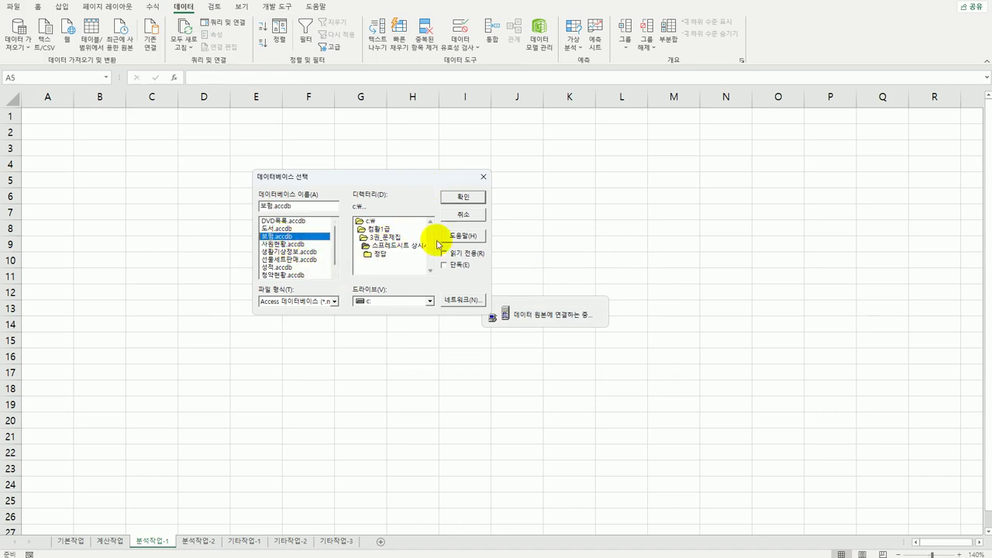
pyautogui.click(463, 196)
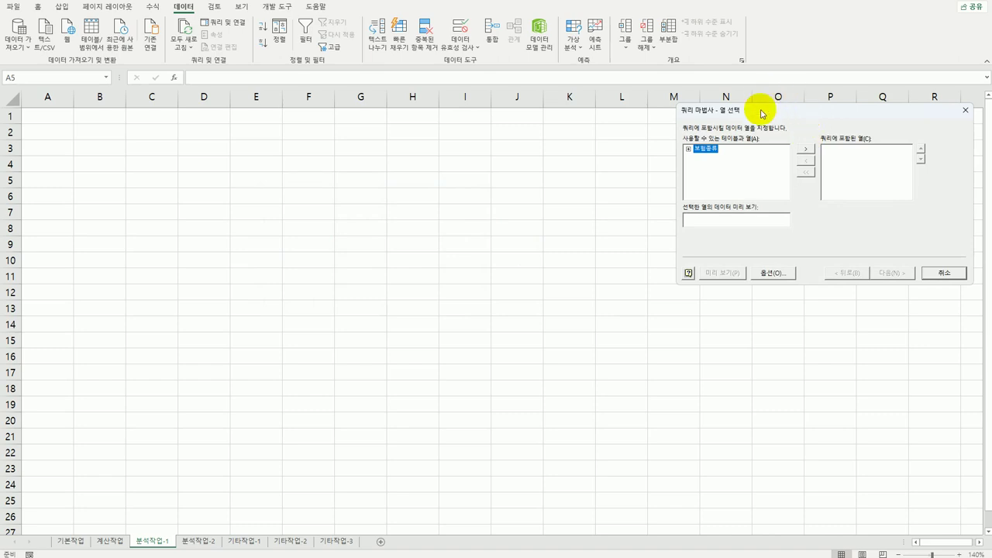
pyautogui.moveTo(761, 114); pyautogui.dragTo(421, 148)
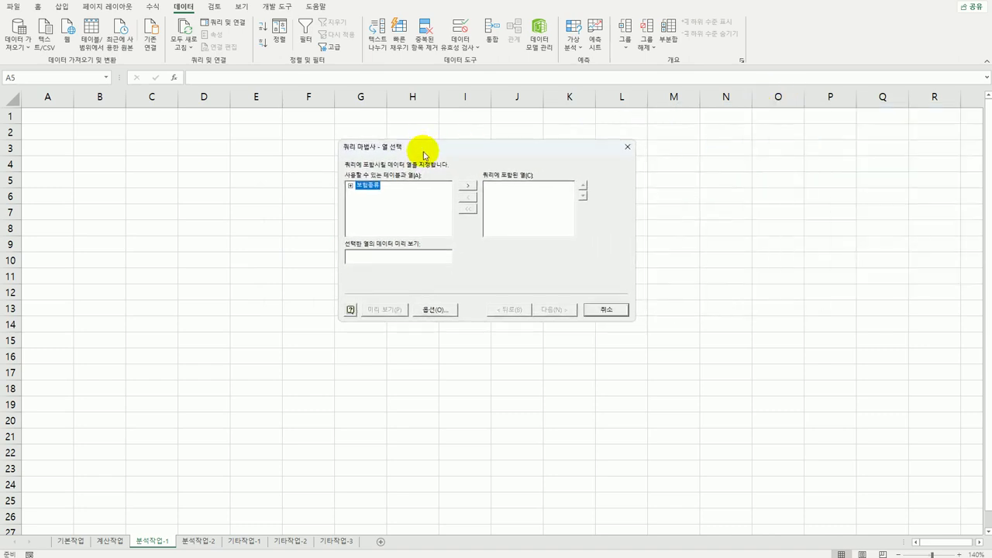
pyautogui.doubleClick(369, 187)
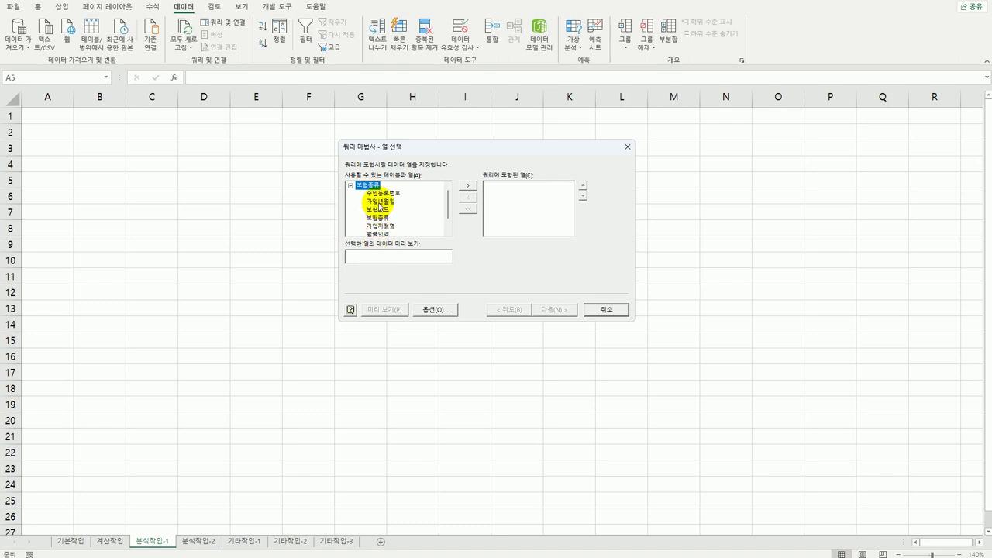
# - Add the 가입년월일, 보험코드, 보험종류, 가입지점명 and 월불입액 columns from the 보험종류 table to the query
pyautogui.doubleClick(379, 203)
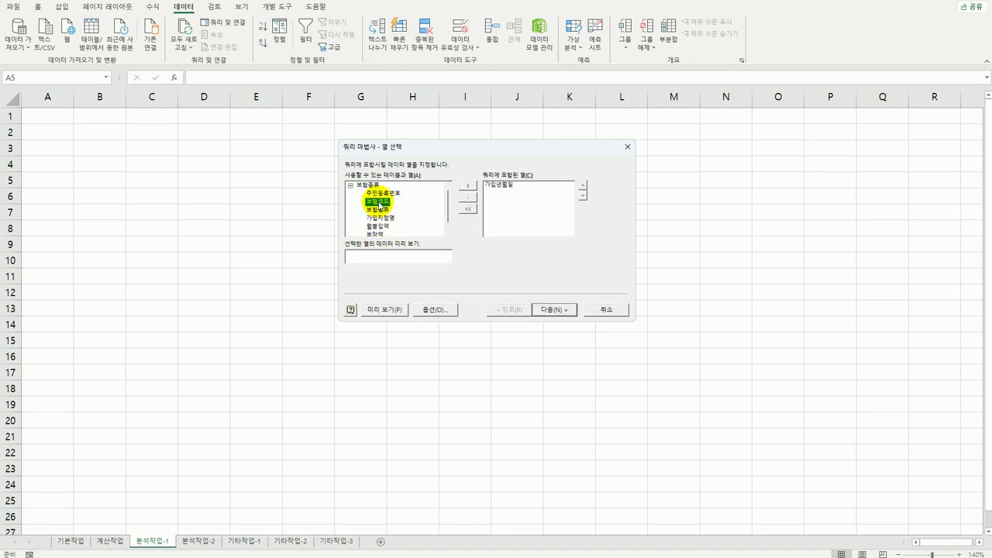
pyautogui.doubleClick(379, 203)
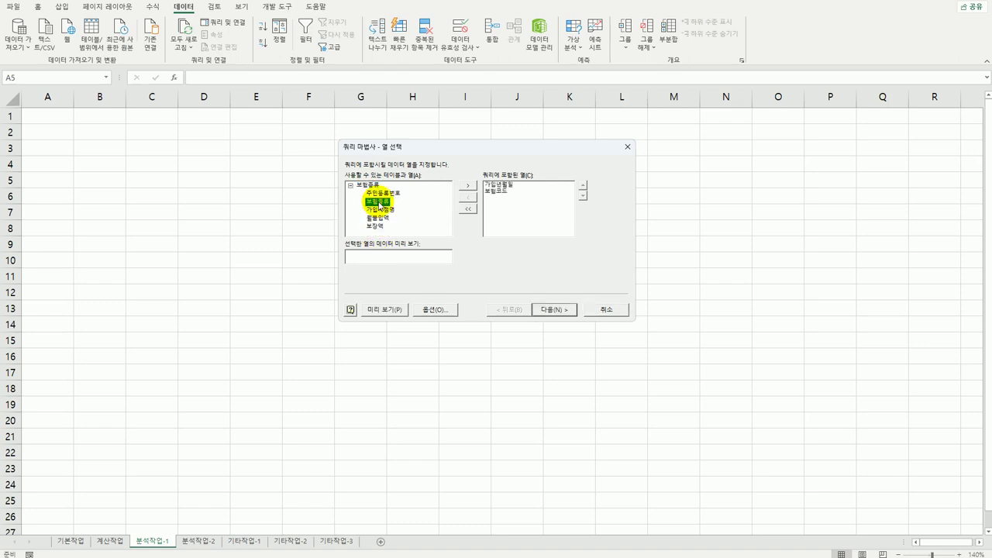
pyautogui.doubleClick(379, 203)
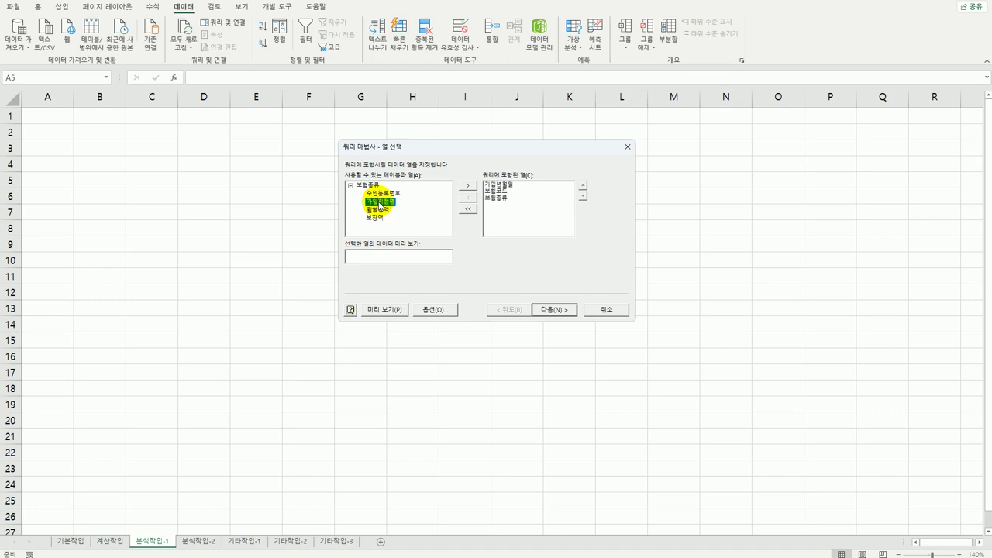
pyautogui.doubleClick(379, 203)
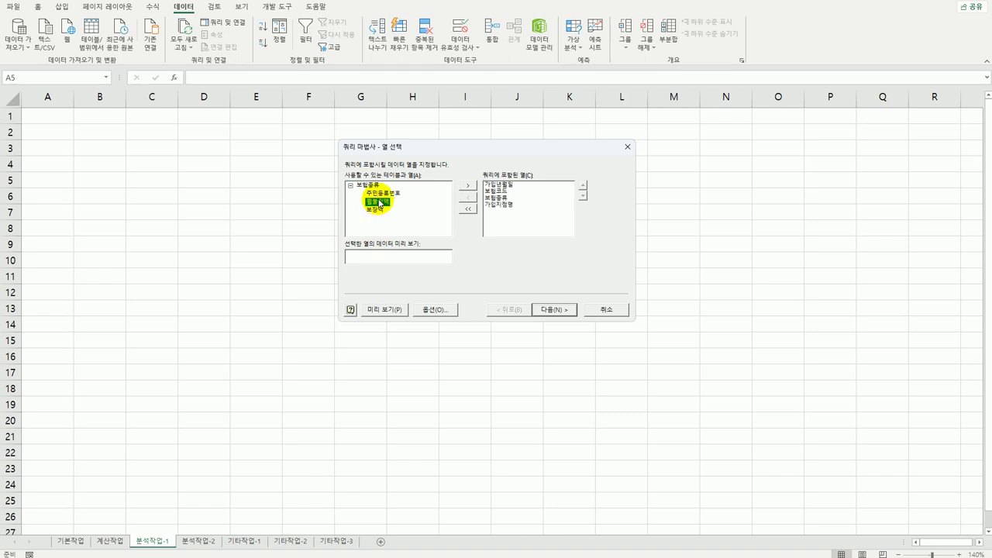
pyautogui.doubleClick(379, 203)
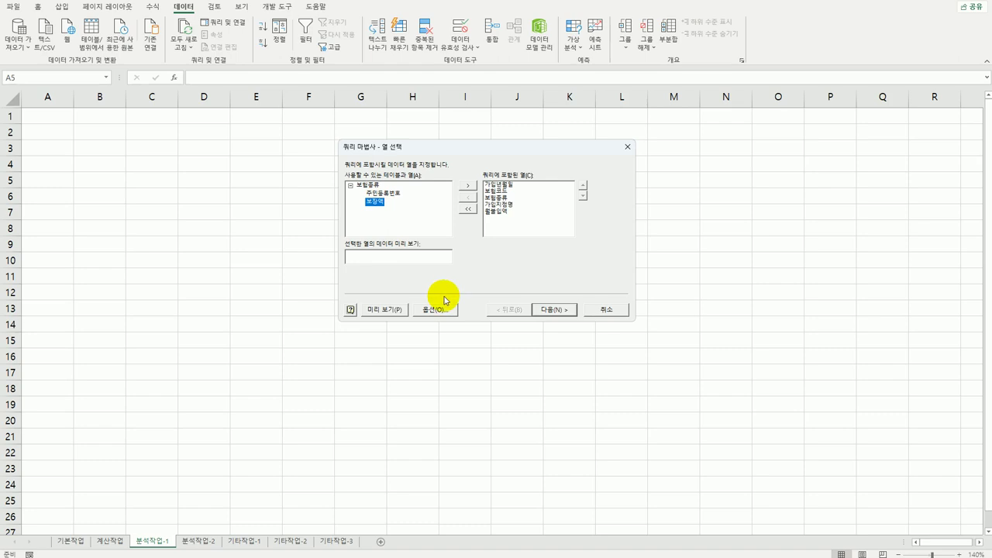
# - Finish the query without filters or sorting and return the data as a PivotTable report in the existing worksheet at A5
pyautogui.click(554, 311)
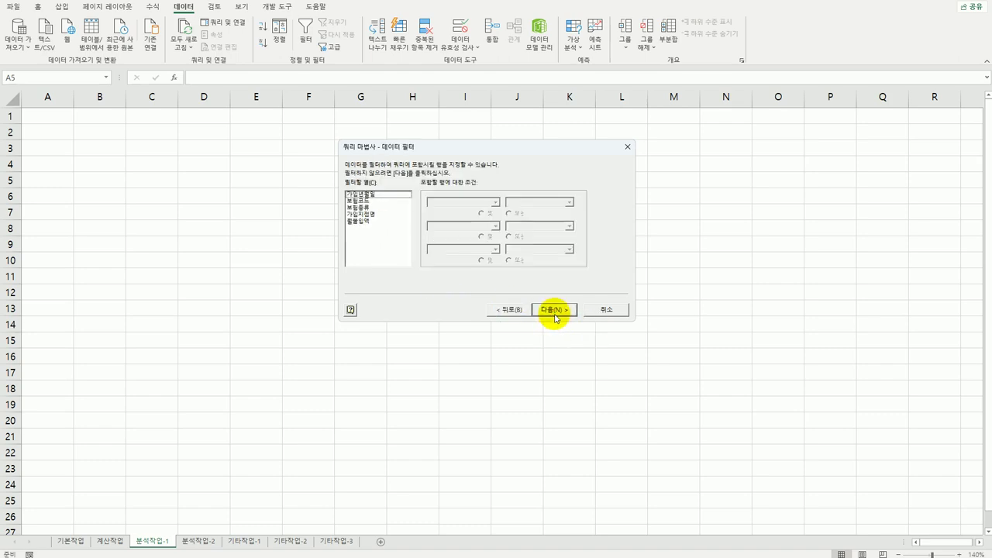
pyautogui.click(555, 312)
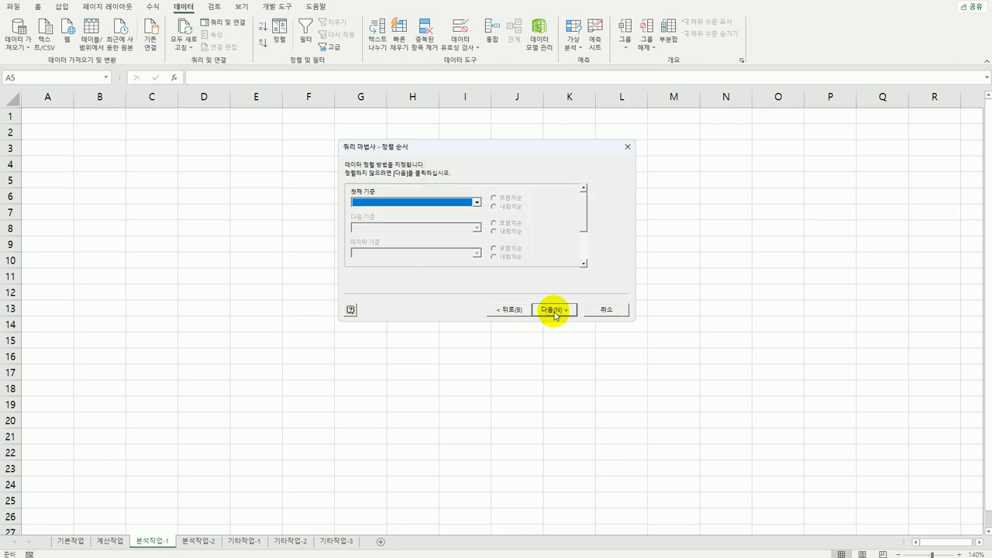
pyautogui.click(555, 311)
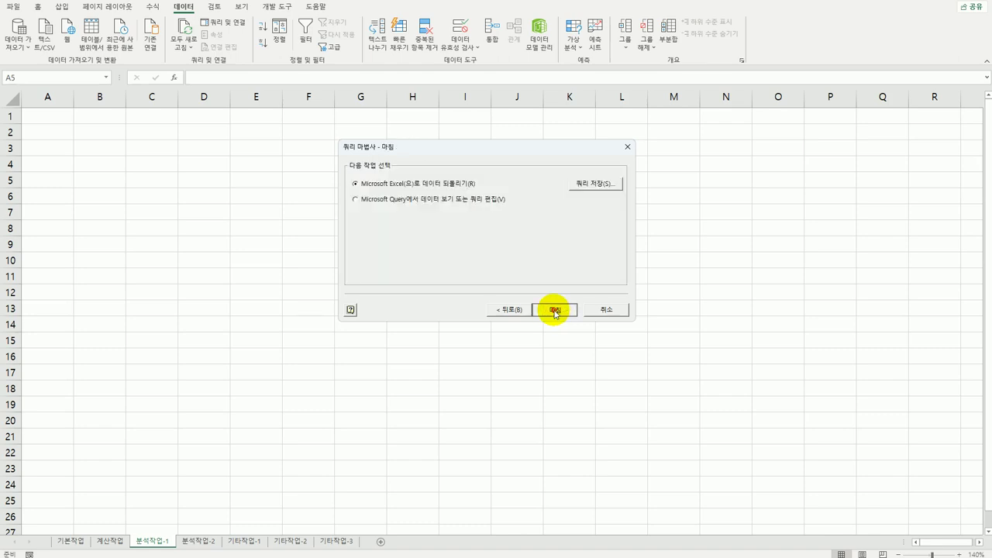
pyautogui.click(554, 310)
pyautogui.click(568, 236)
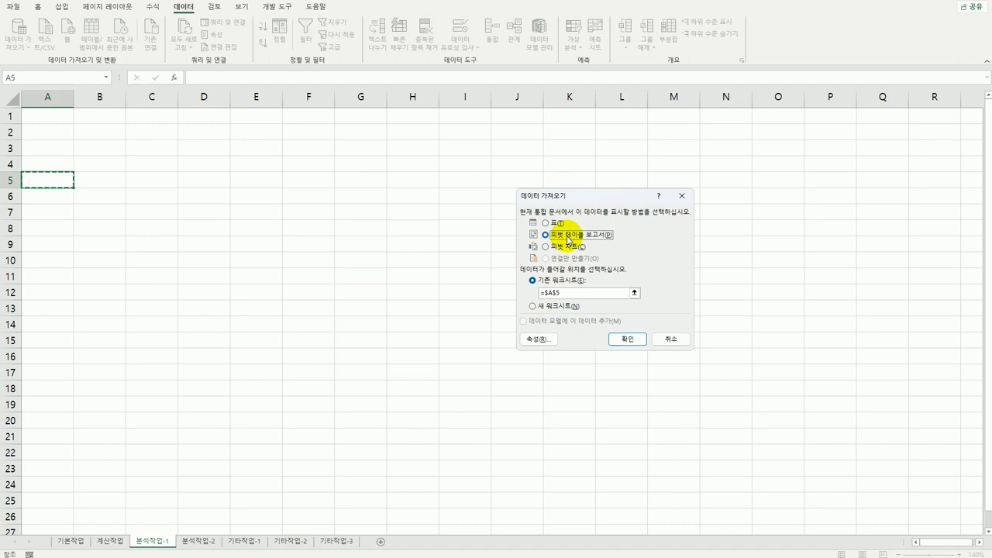
pyautogui.click(622, 339)
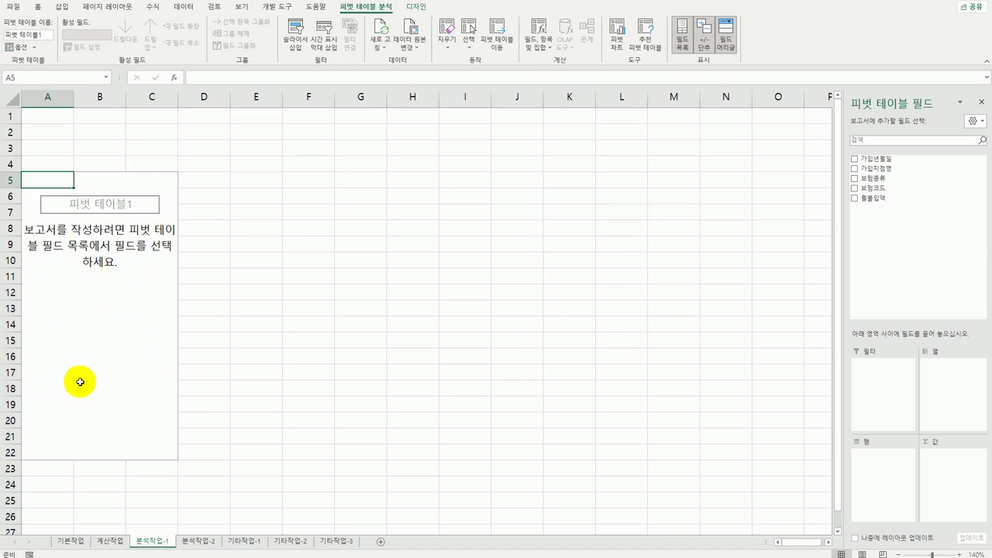
# - Lay out the PivotTable with 가입지점명 as filter, 가입년월일 and 보험종류 as rows, and 보험코드 and 월불입액 as values
pyautogui.moveTo(844, 274); pyautogui.dragTo(817, 278)
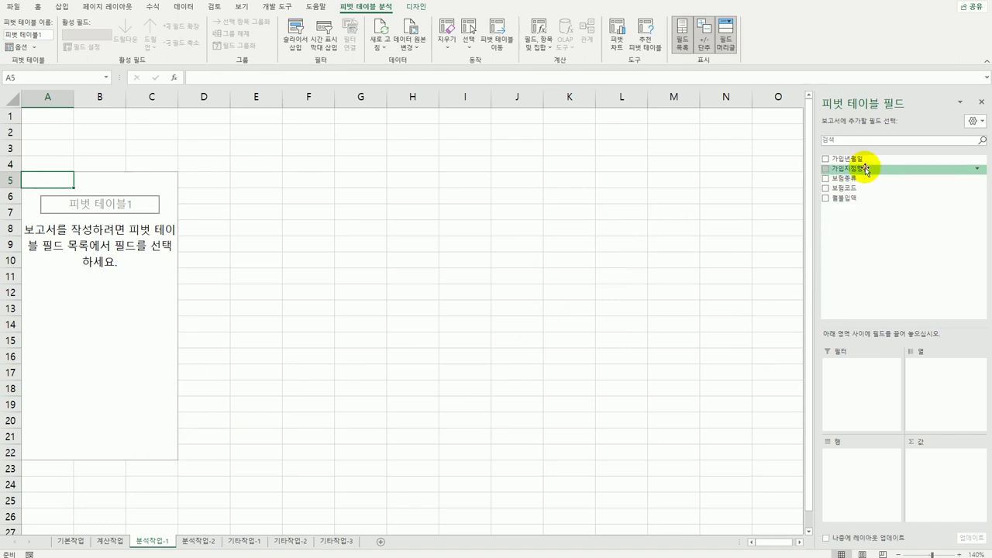
pyautogui.moveTo(866, 170); pyautogui.dragTo(852, 393)
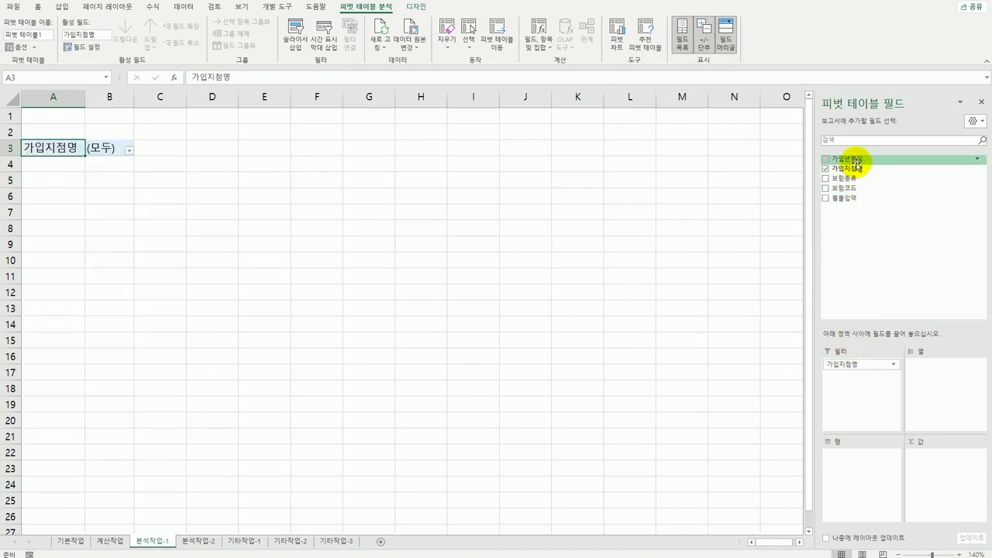
pyautogui.moveTo(856, 164); pyautogui.dragTo(854, 467)
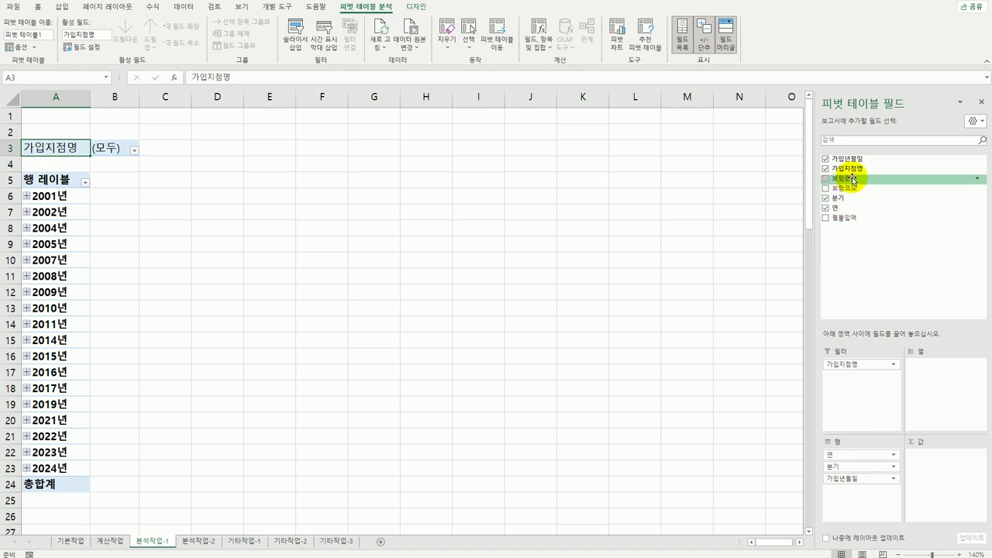
pyautogui.moveTo(853, 180); pyautogui.dragTo(859, 496)
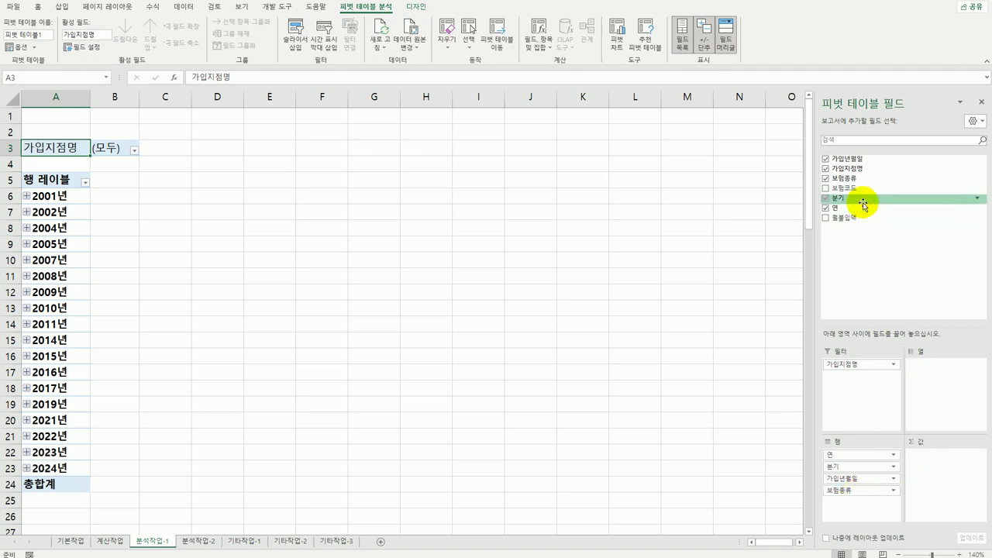
pyautogui.moveTo(859, 188); pyautogui.dragTo(896, 454)
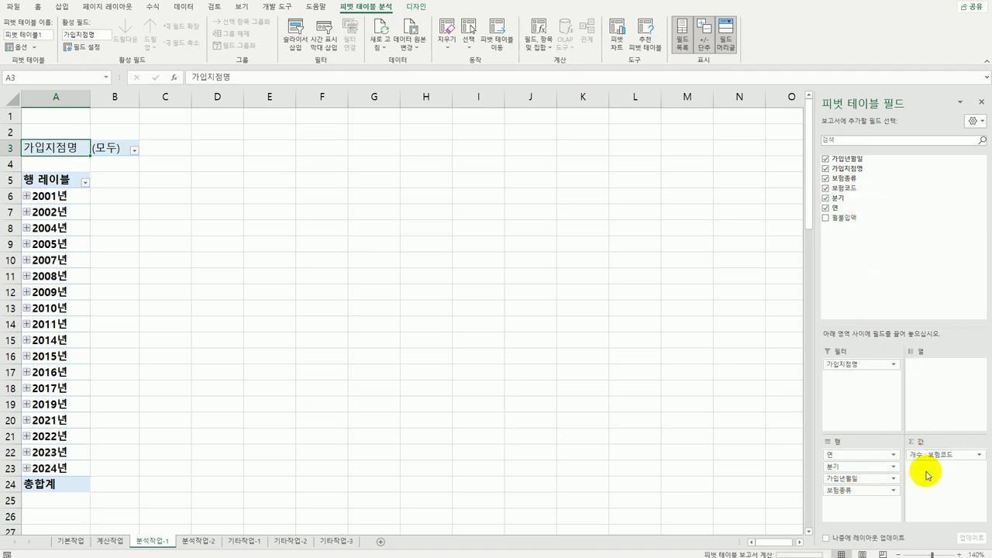
pyautogui.moveTo(845, 218); pyautogui.dragTo(946, 498)
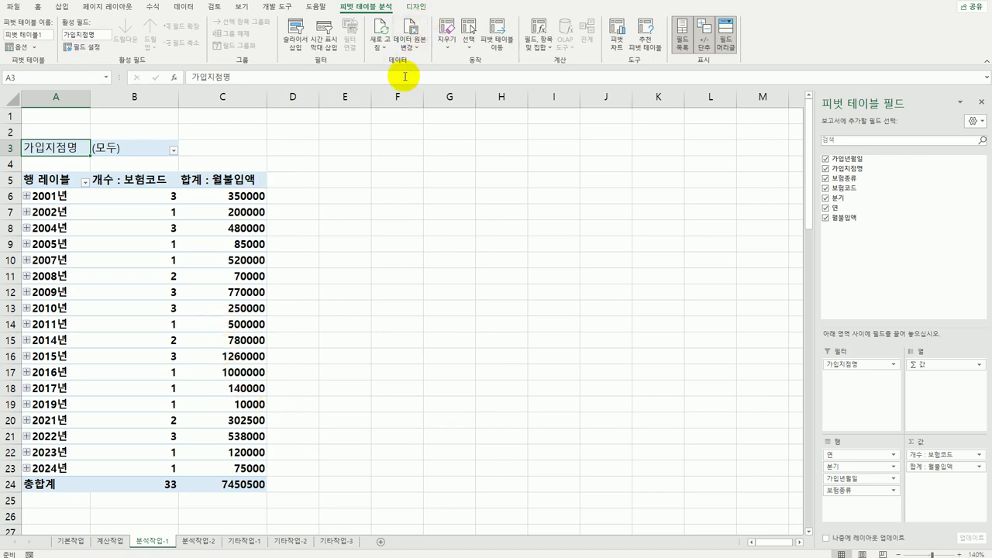
# - Change the PivotTable's report layout to tabular form (테이블 형식으로 표시)
pyautogui.click(416, 6)
pyautogui.click(70, 38)
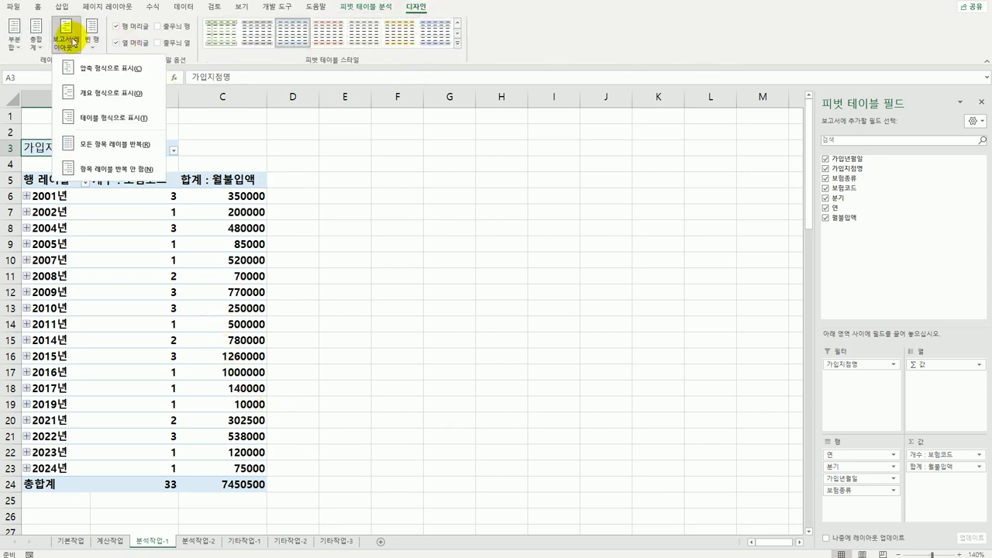
pyautogui.click(104, 117)
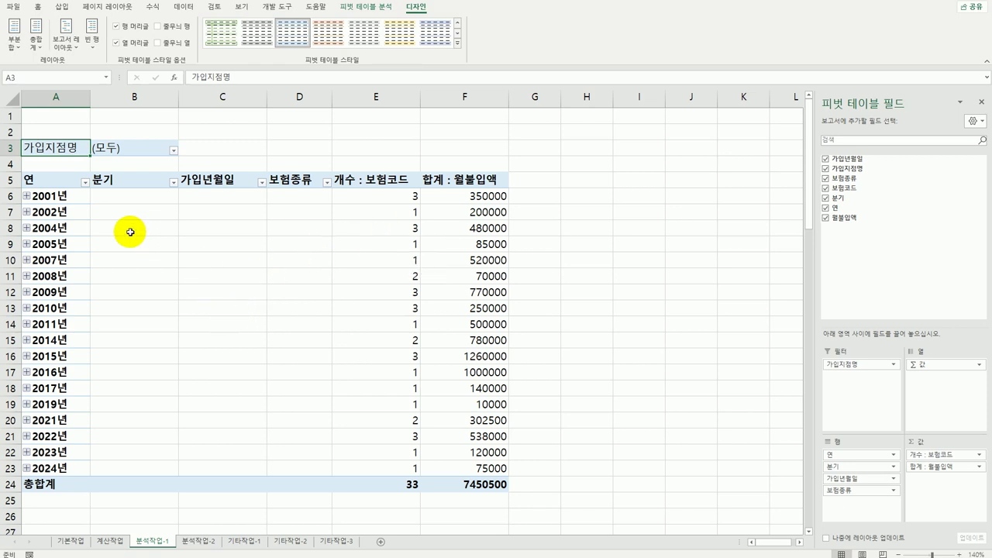
# - Regroup the 가입년월일 dates by quarter (분기) only, without months or years
pyautogui.click(63, 196)
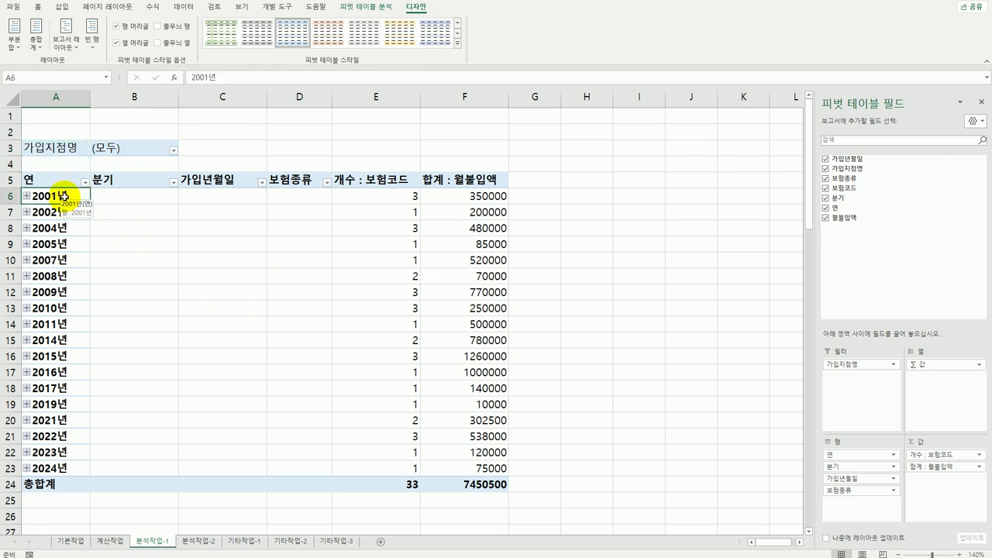
pyautogui.rightClick(64, 196)
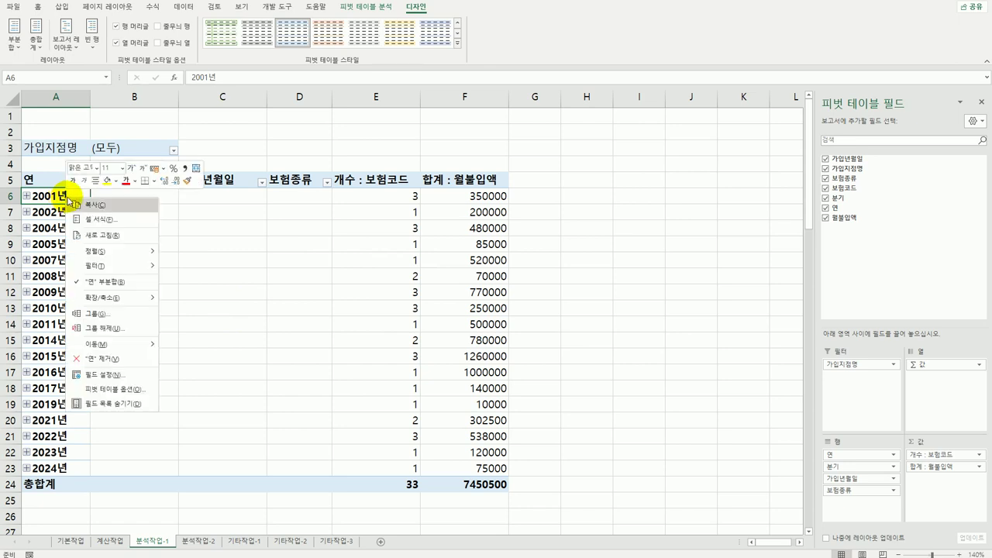
pyautogui.click(149, 318)
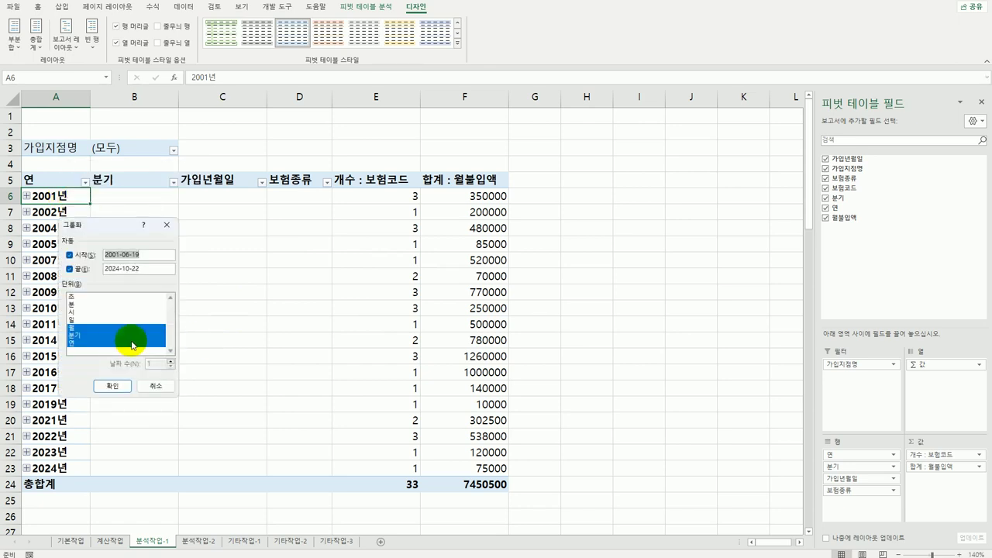
pyautogui.click(94, 327)
pyautogui.click(95, 335)
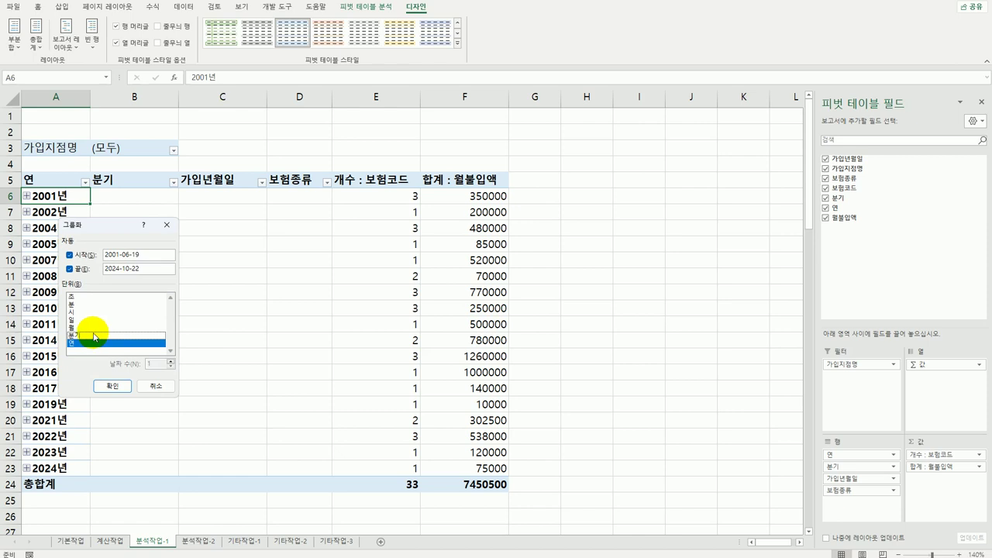
pyautogui.click(90, 341)
pyautogui.click(90, 336)
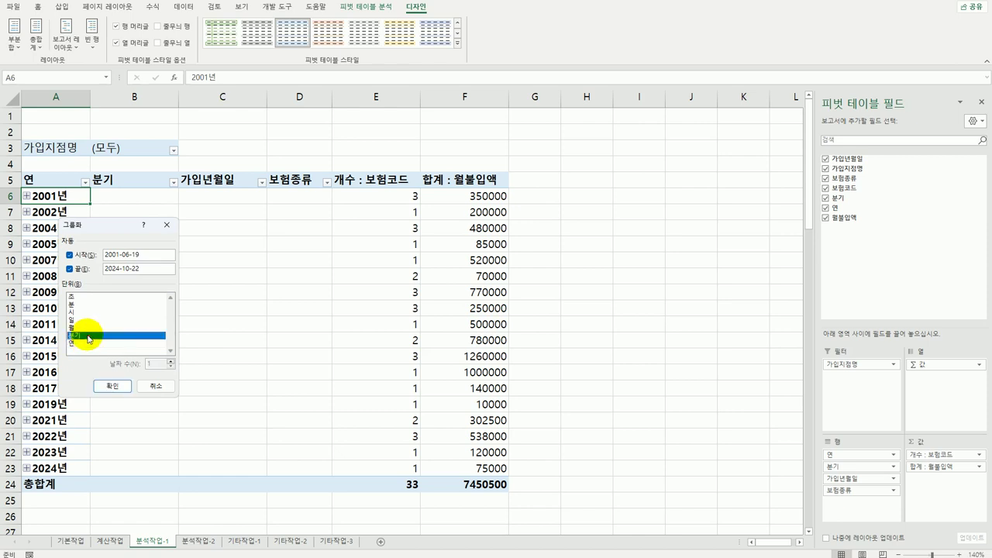
pyautogui.click(108, 385)
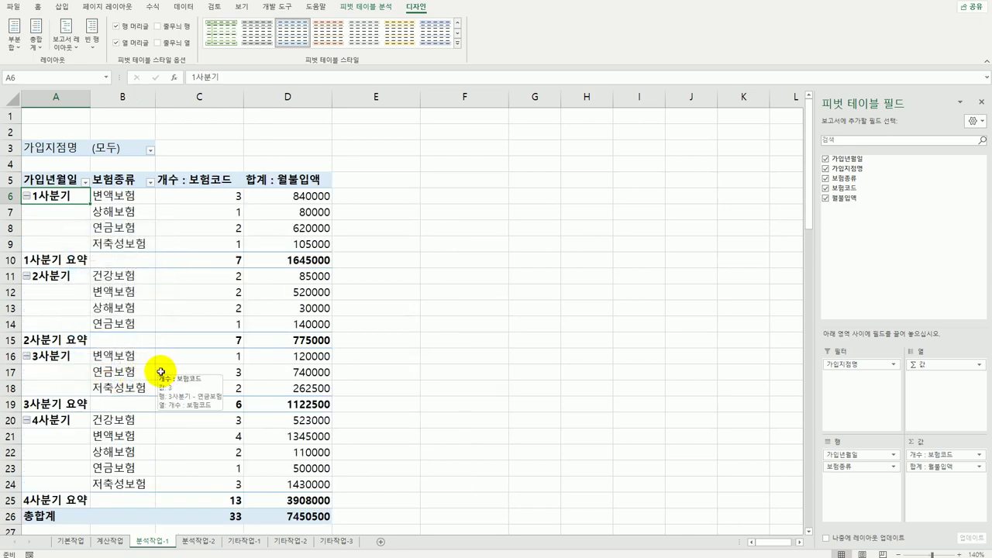
# - Collapse the 1사분기, 2사분기 and 3사분기 groups, leaving 4사분기 expanded
pyautogui.click(26, 196)
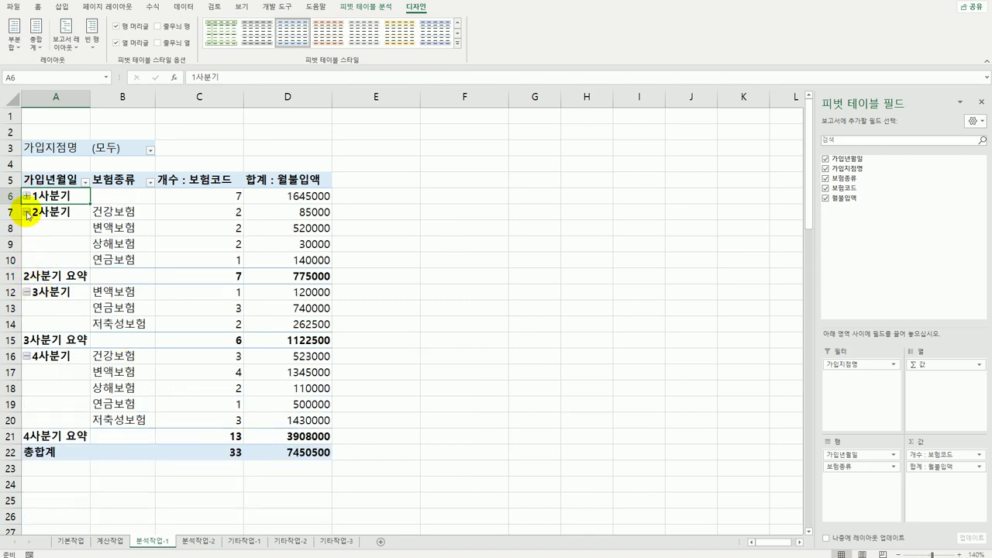
pyautogui.click(27, 211)
pyautogui.click(27, 228)
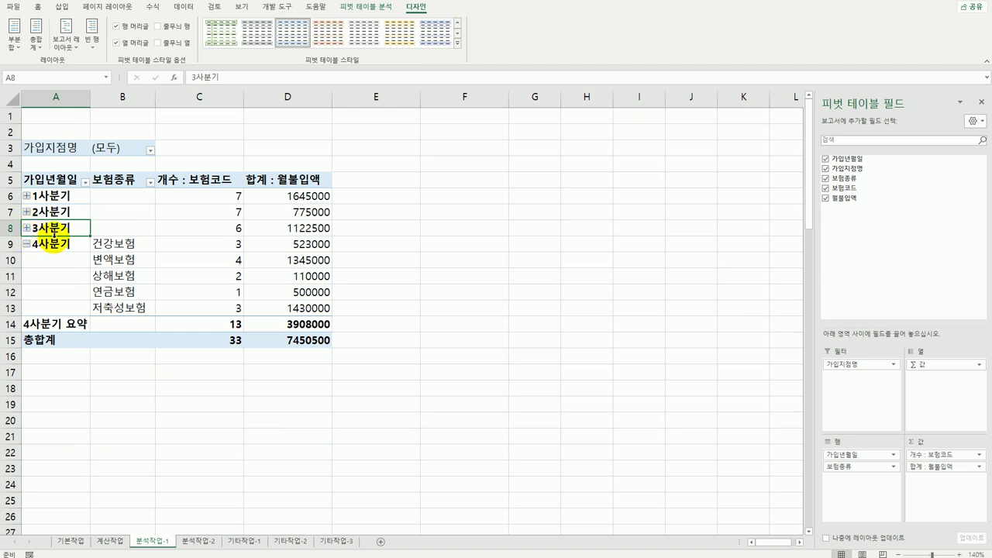
# - In the value field settings of 합계 : 월불입액, choose average (평균) as the summary calculation
pyautogui.click(277, 182)
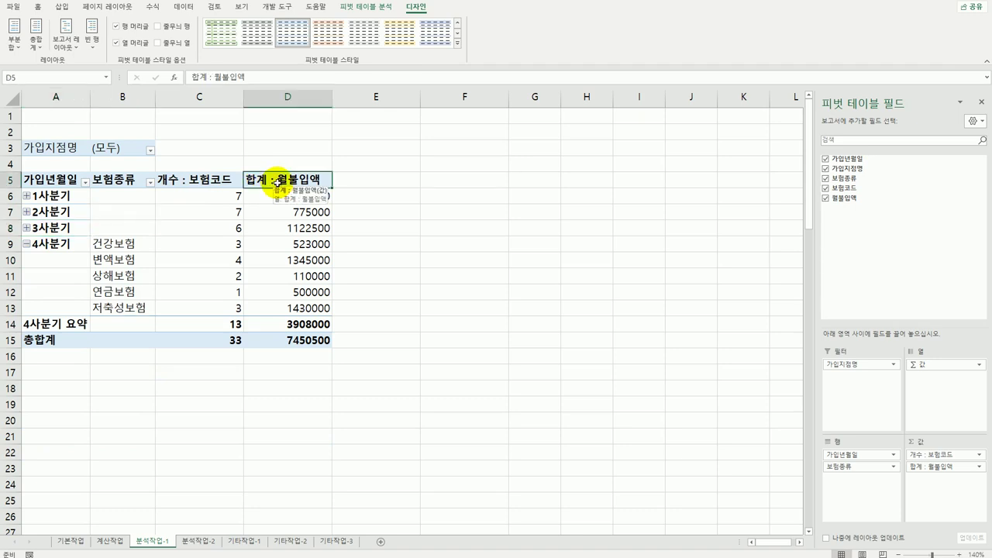
pyautogui.rightClick(264, 178)
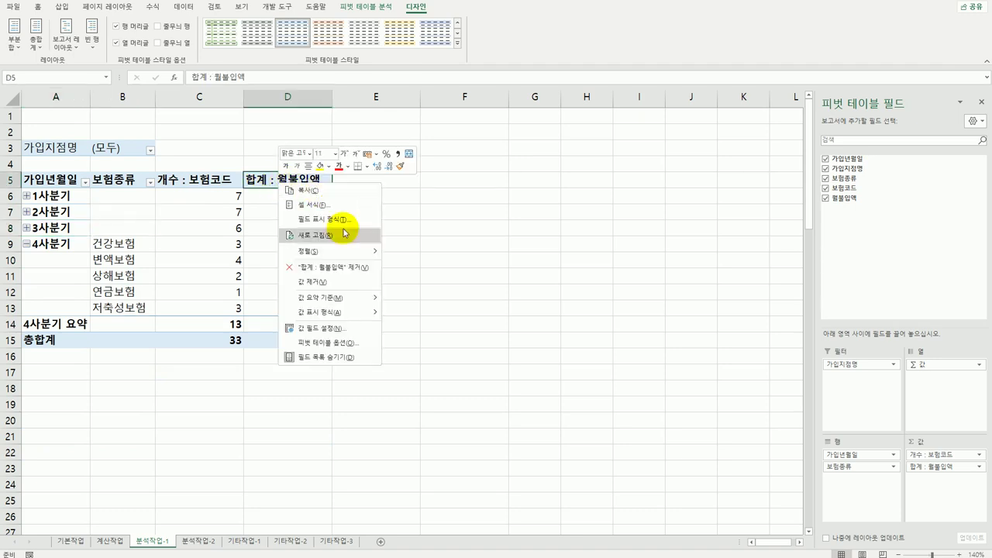
pyautogui.click(354, 390)
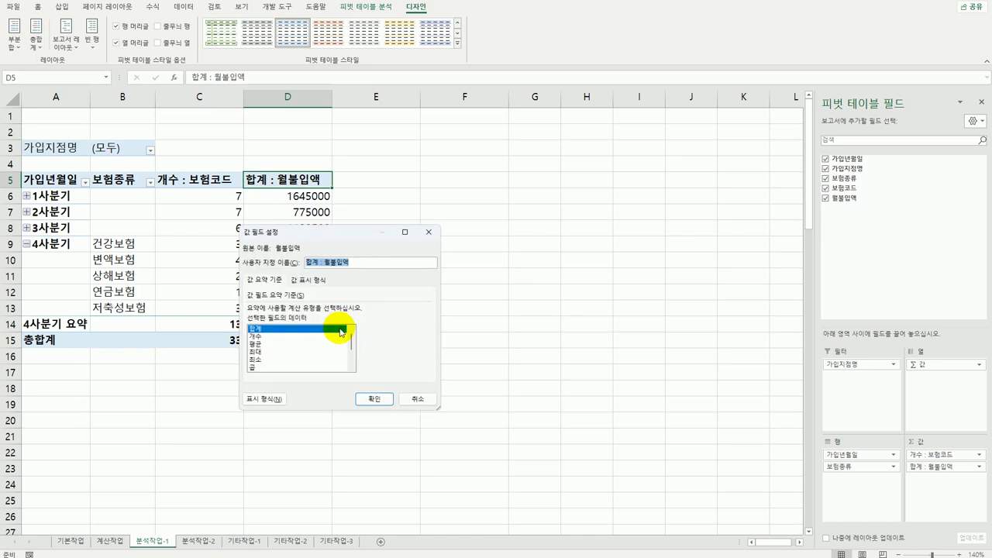
pyautogui.click(258, 345)
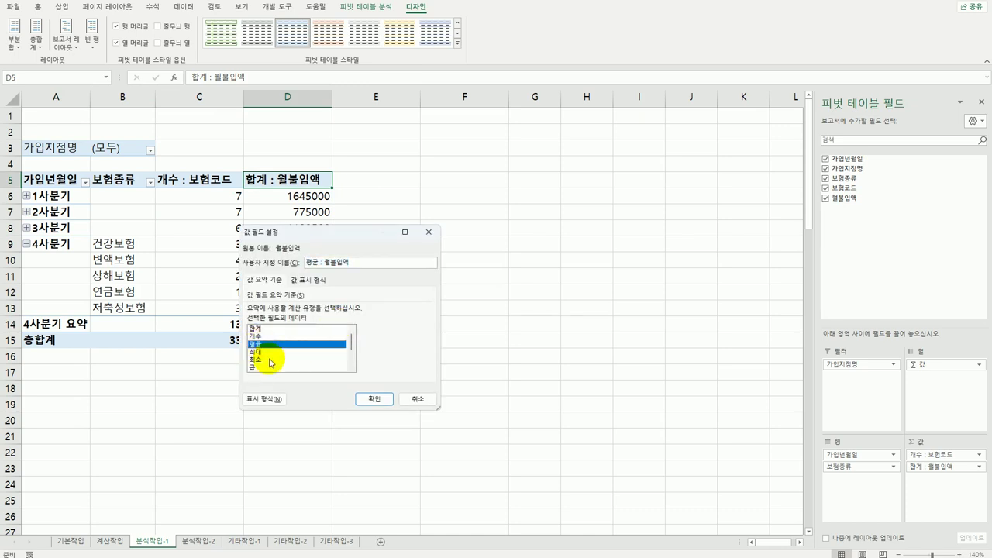
# - Format the averaged 월불입액 values as accounting (회계) with 0 decimals and no symbol (없음), and apply the field settings
pyautogui.click(267, 400)
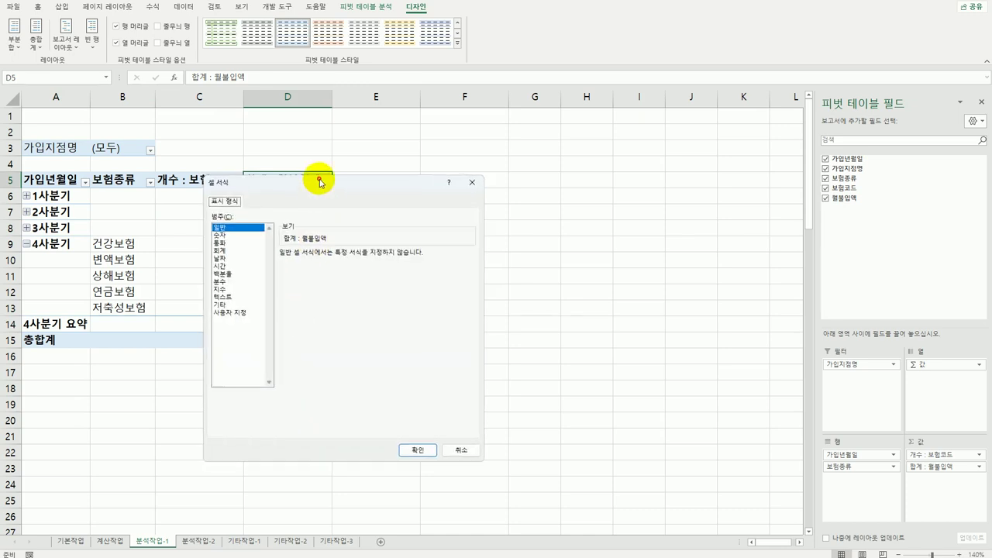
pyautogui.moveTo(317, 178); pyautogui.dragTo(454, 126)
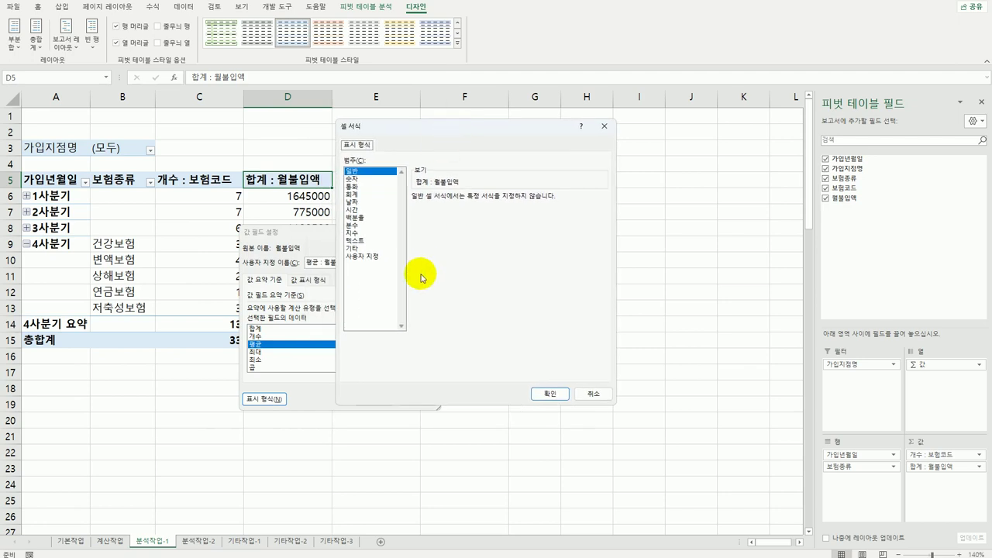
pyautogui.click(367, 196)
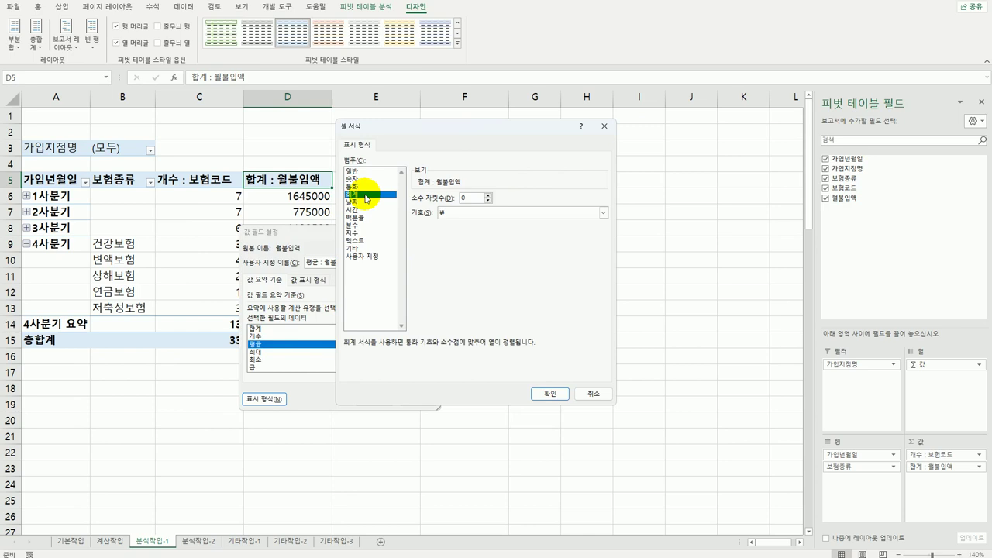
pyautogui.click(454, 212)
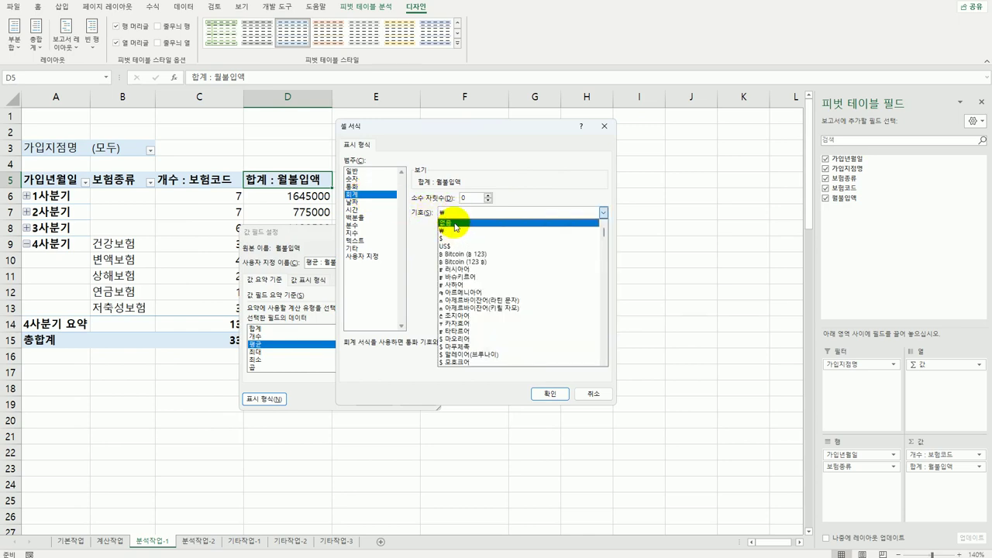
pyautogui.click(455, 224)
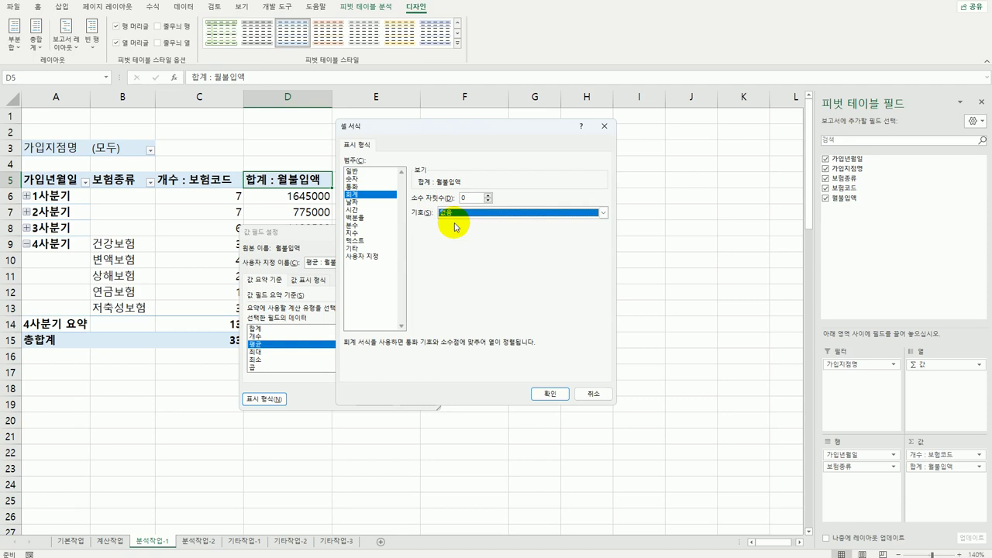
pyautogui.click(549, 394)
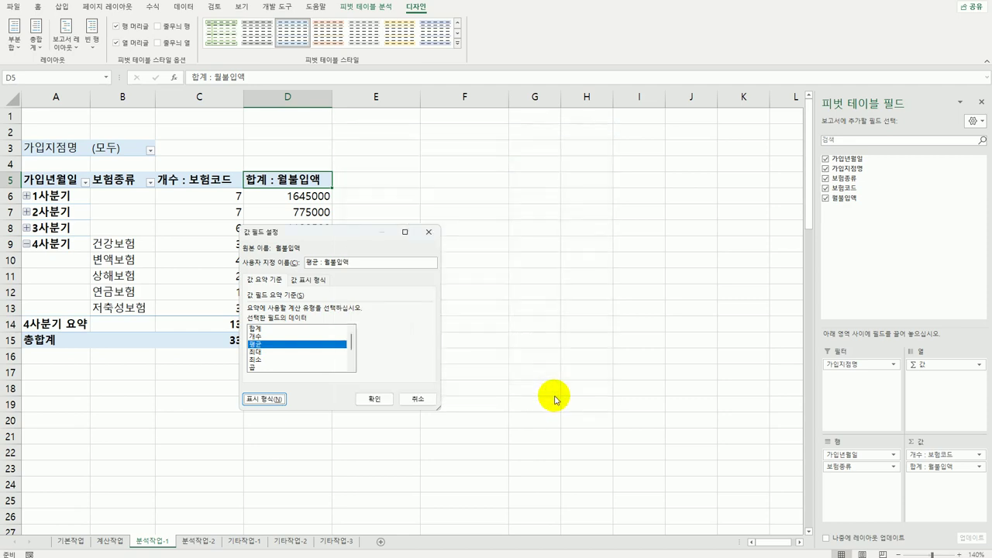
pyautogui.click(373, 401)
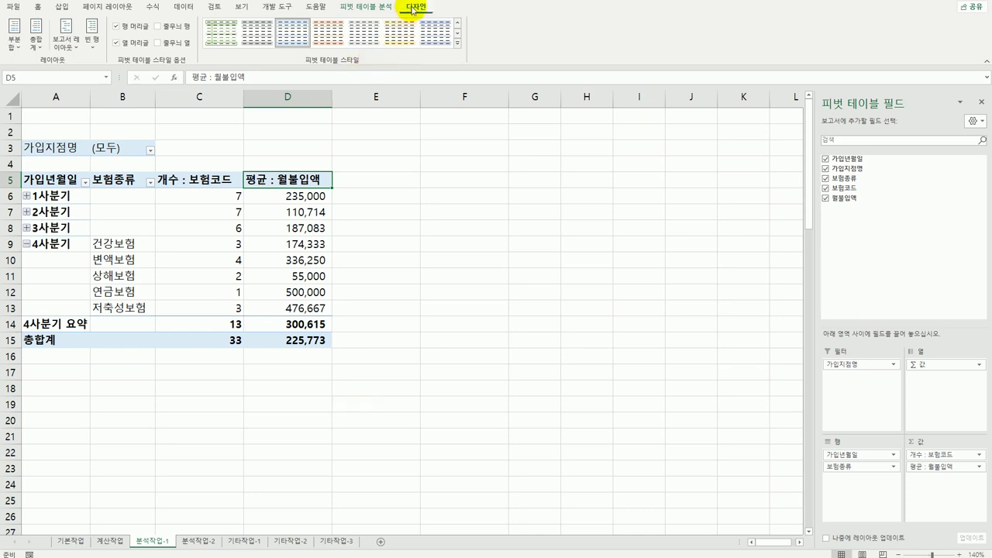
# - Apply the PivotTable style 연한 녹색, 피벗 스타일 밝게 14 and enable banded columns (줄무늬 열)
pyautogui.click(457, 44)
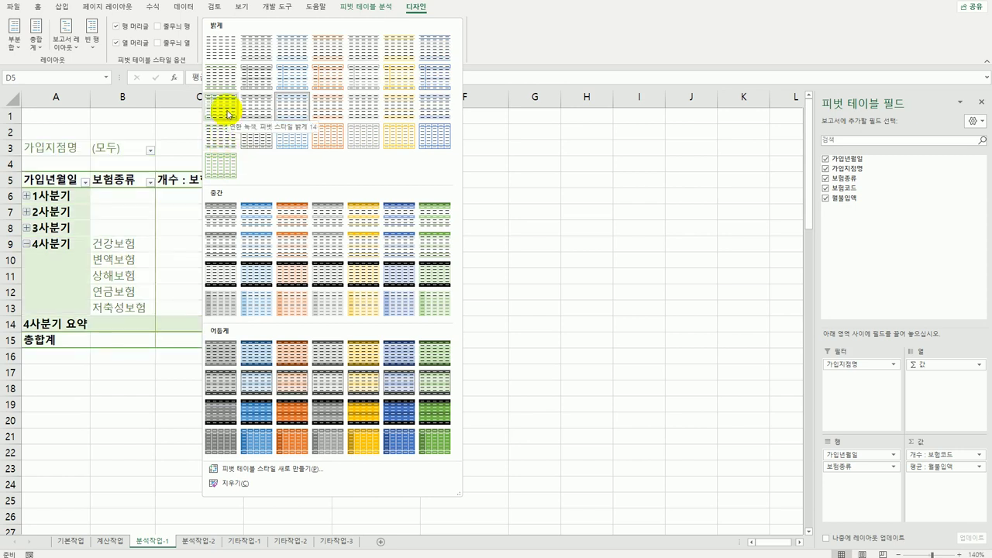
pyautogui.click(227, 108)
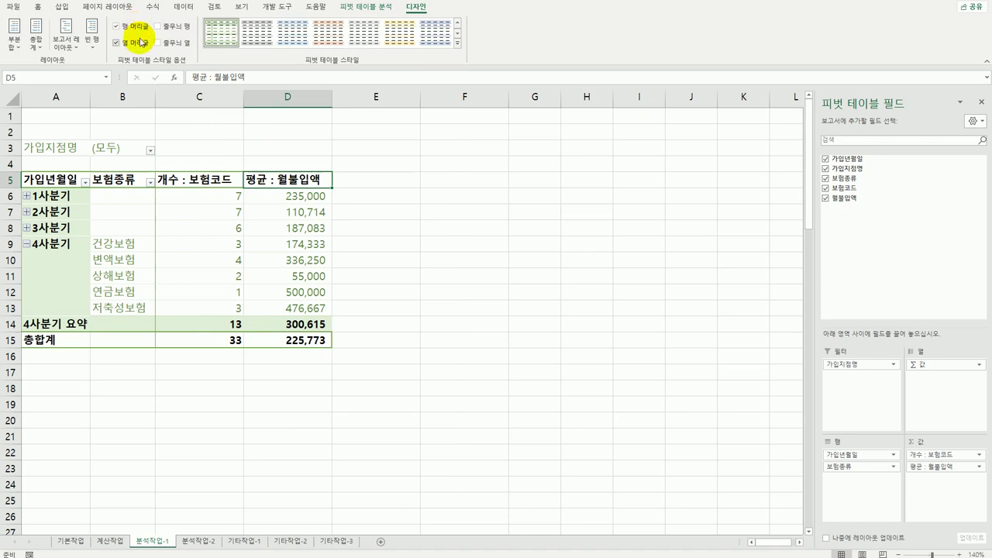
pyautogui.click(168, 44)
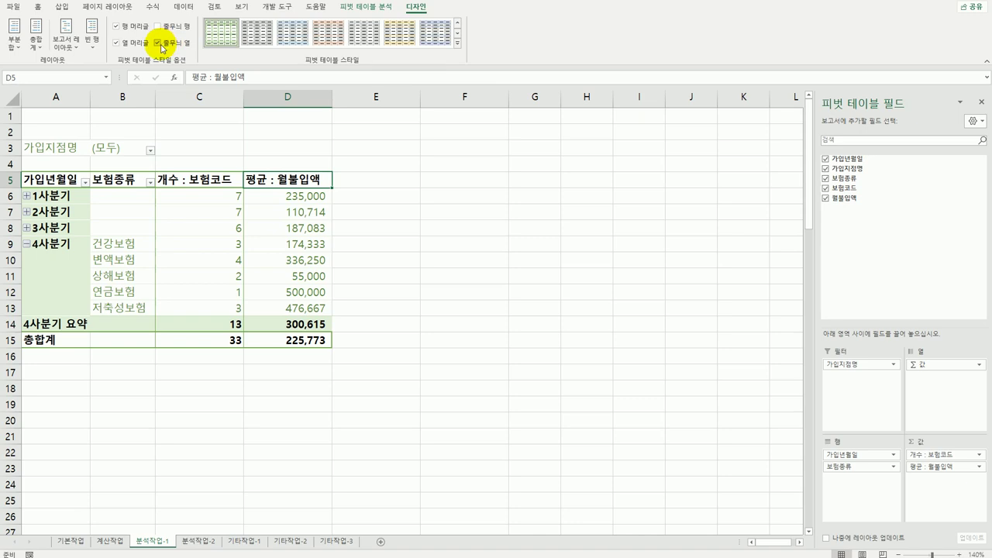
pyautogui.click(390, 269)
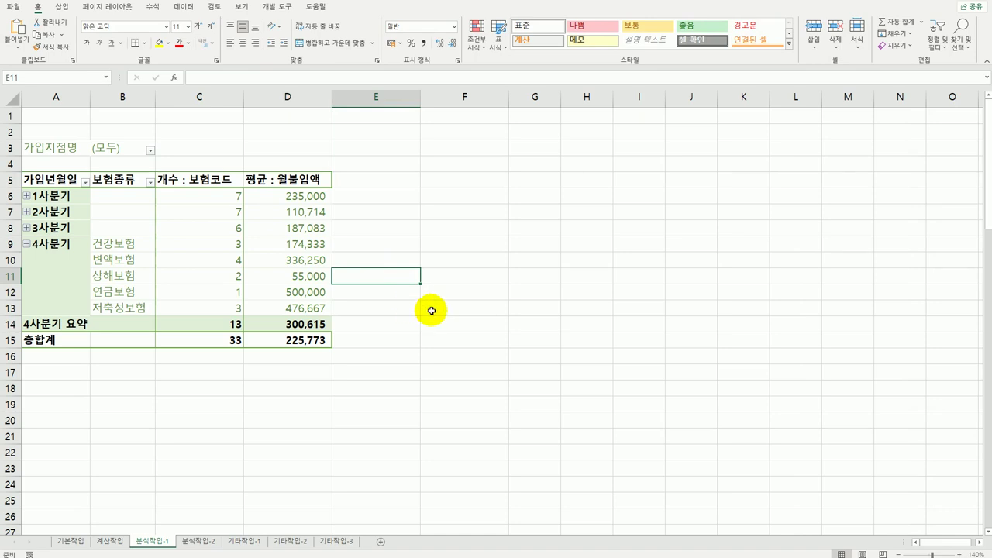
pyautogui.click(431, 310)
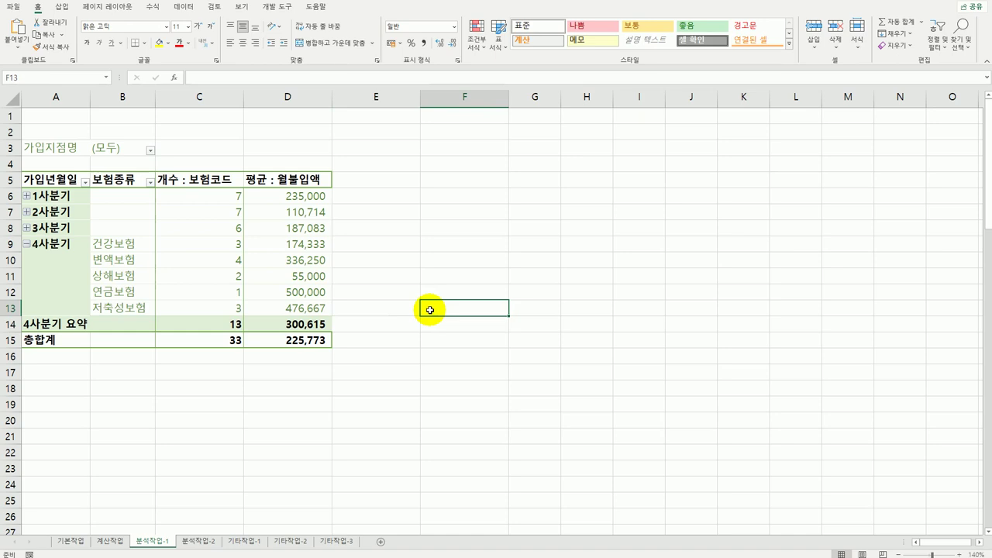
# - On sheet 분석작업-2, set custom (사용자 지정) data validation for C9:H9 with the formula =mod(C9,12)=0
pyautogui.click(199, 541)
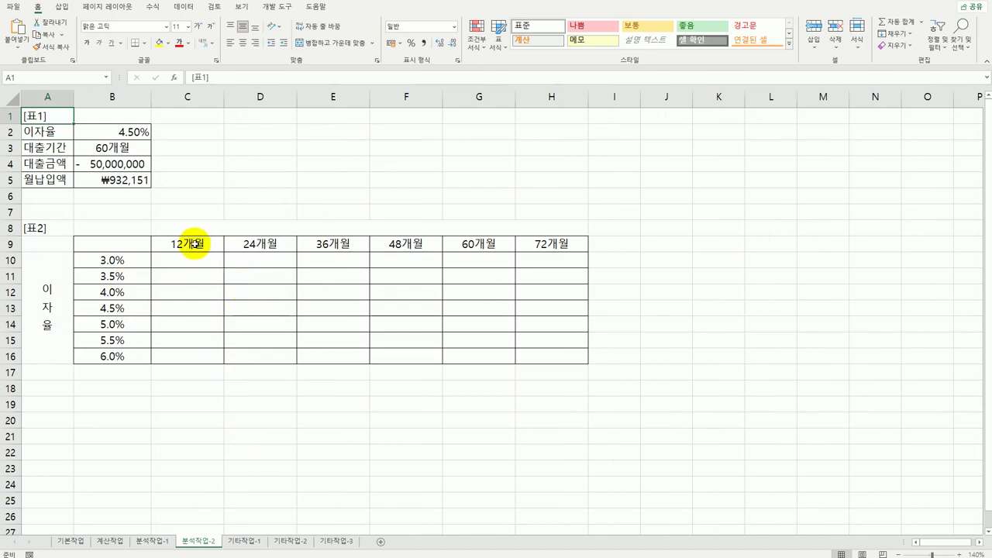
pyautogui.moveTo(194, 243); pyautogui.dragTo(523, 247)
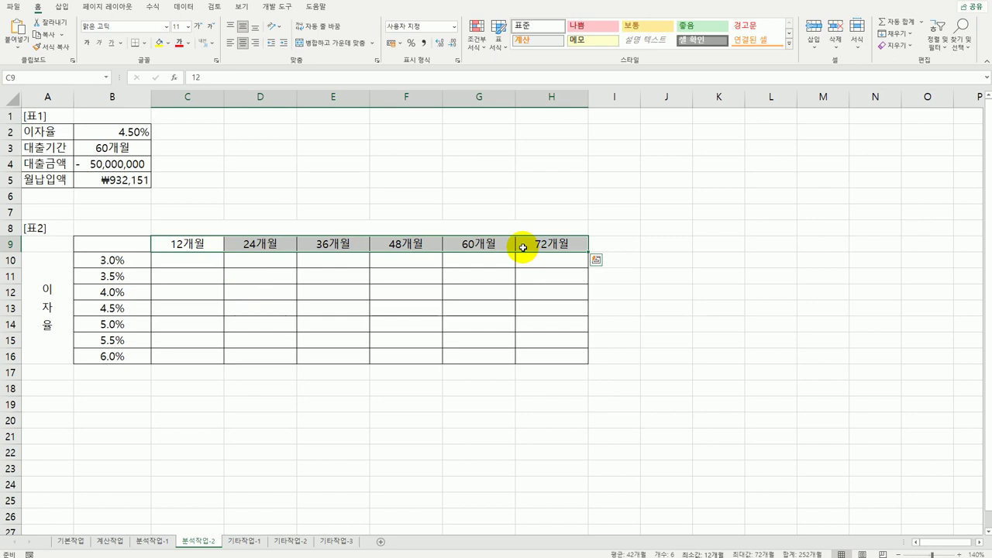
pyautogui.click(185, 7)
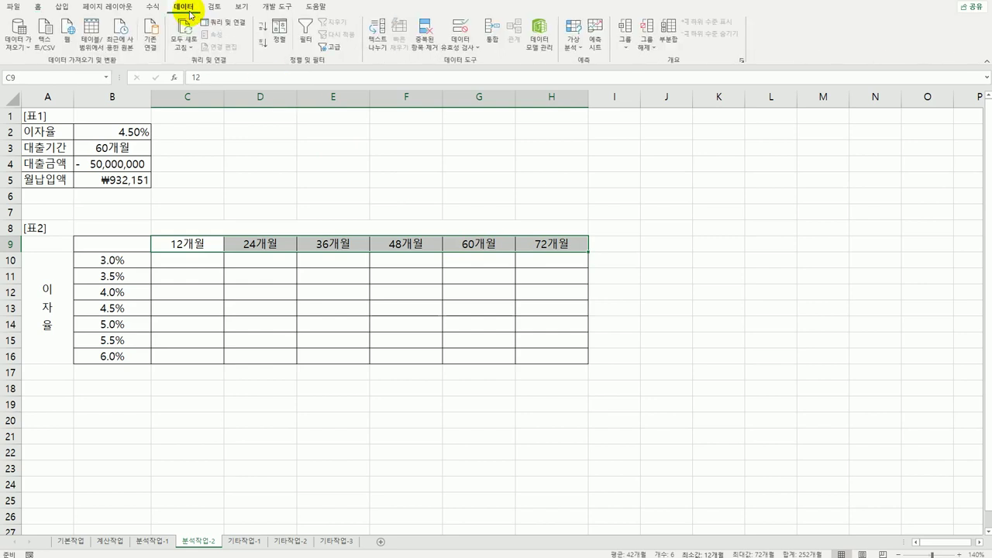
pyautogui.click(457, 30)
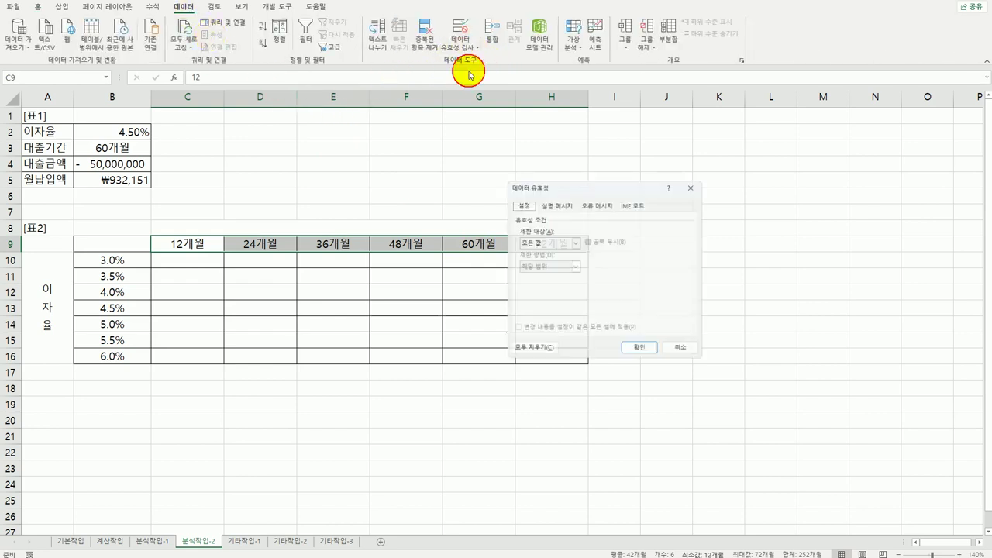
pyautogui.click(553, 242)
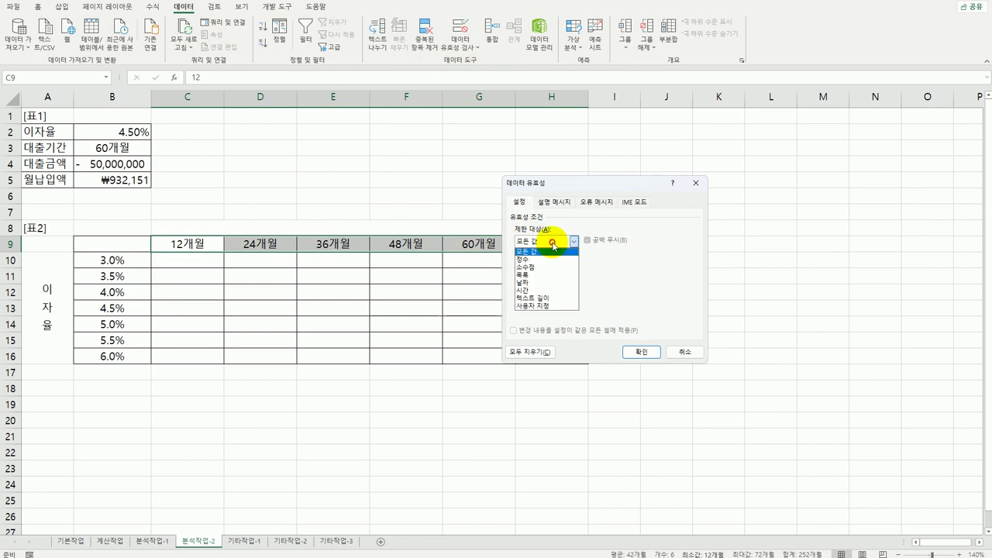
pyautogui.click(540, 305)
pyautogui.click(540, 291)
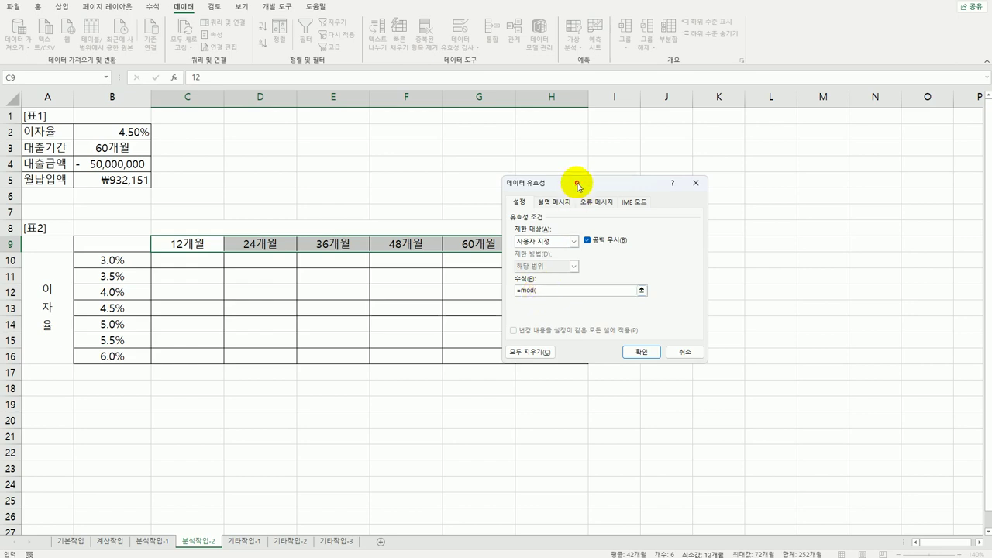
pyautogui.moveTo(580, 186); pyautogui.dragTo(671, 169)
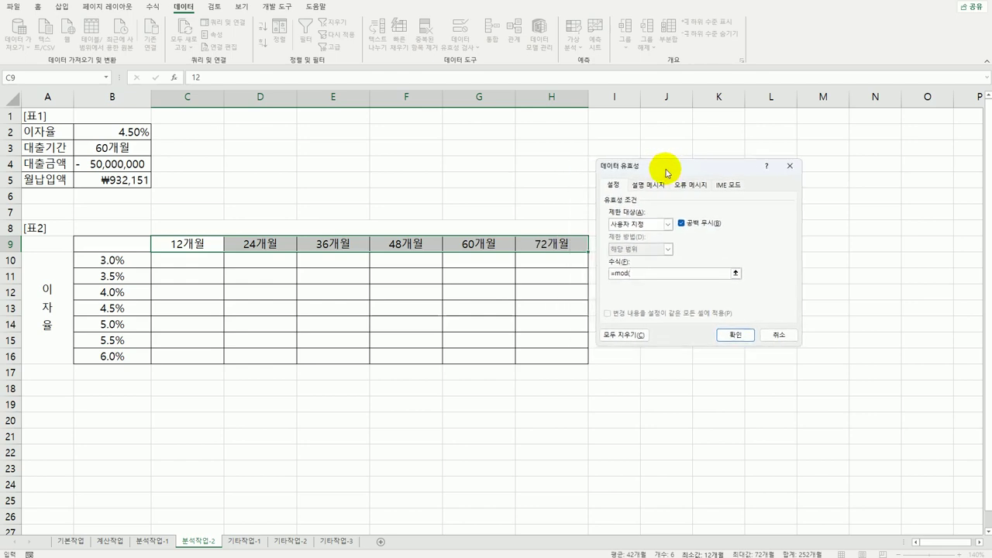
pyautogui.click(193, 245)
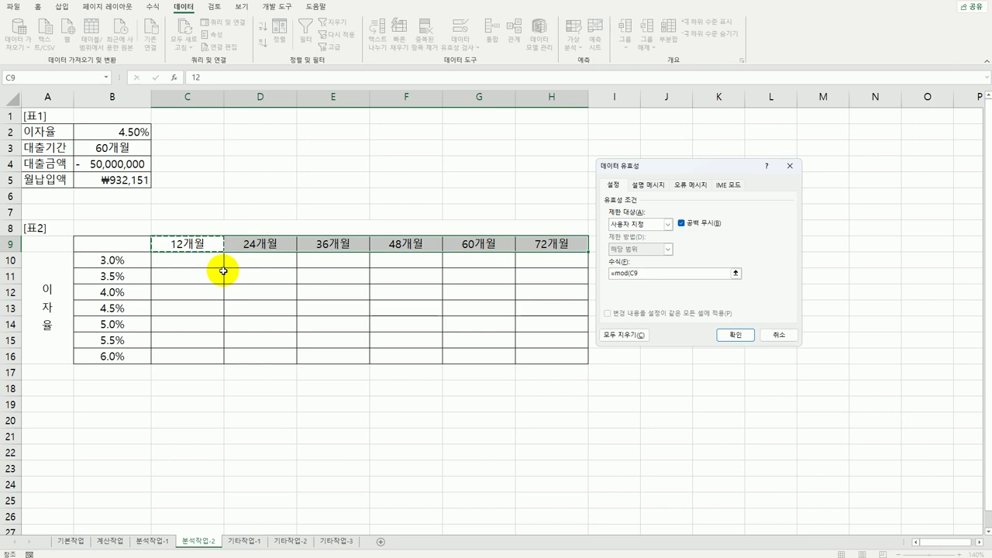
pyautogui.press('F2')
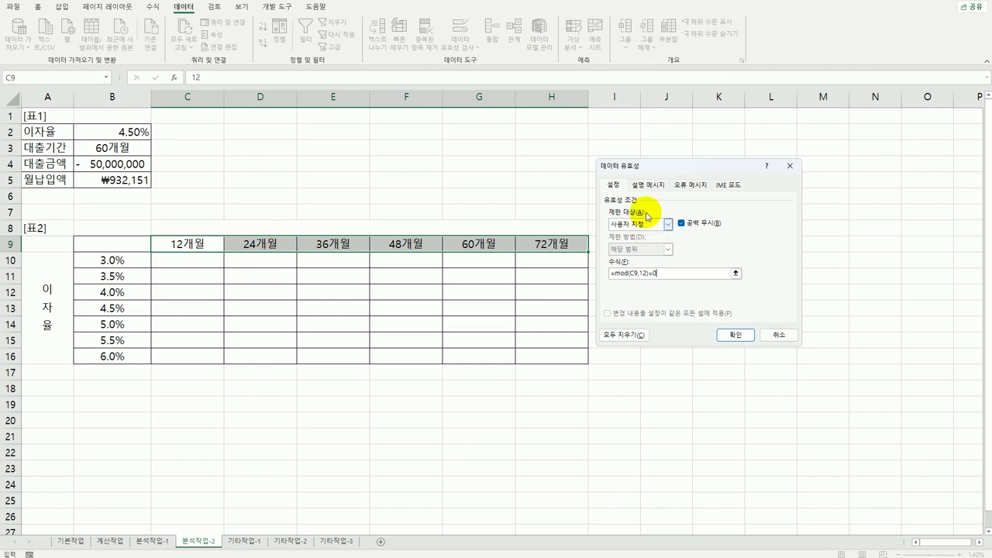
# - Give the validation an error alert titled 입력오류 with the message "12의 배수만 입력하세요." and apply the rule
pyautogui.click(684, 186)
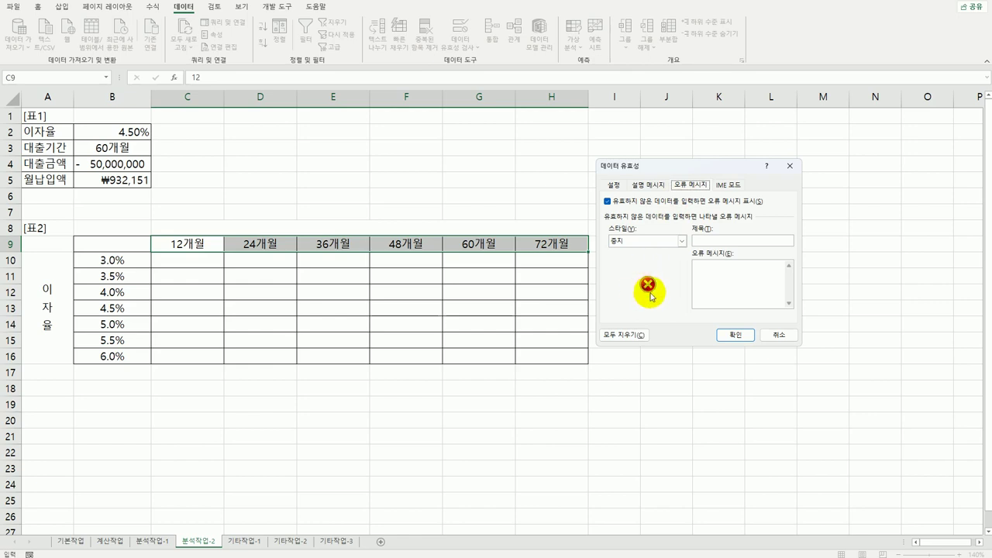
pyautogui.click(727, 242)
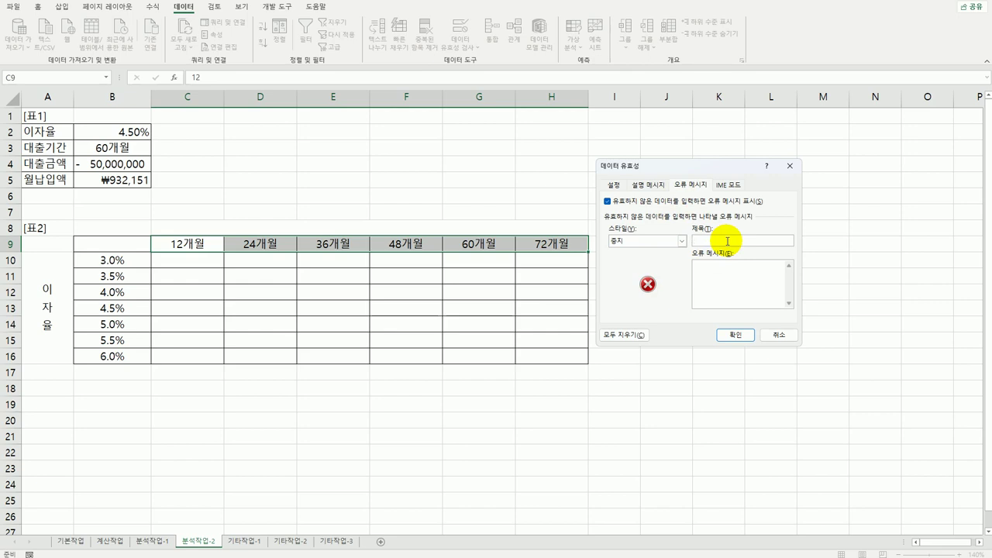
pyautogui.write('입력오류')
pyautogui.press('Tab')
pyautogui.write('12의 배수만 입력하세요')
pyautogui.write('.')
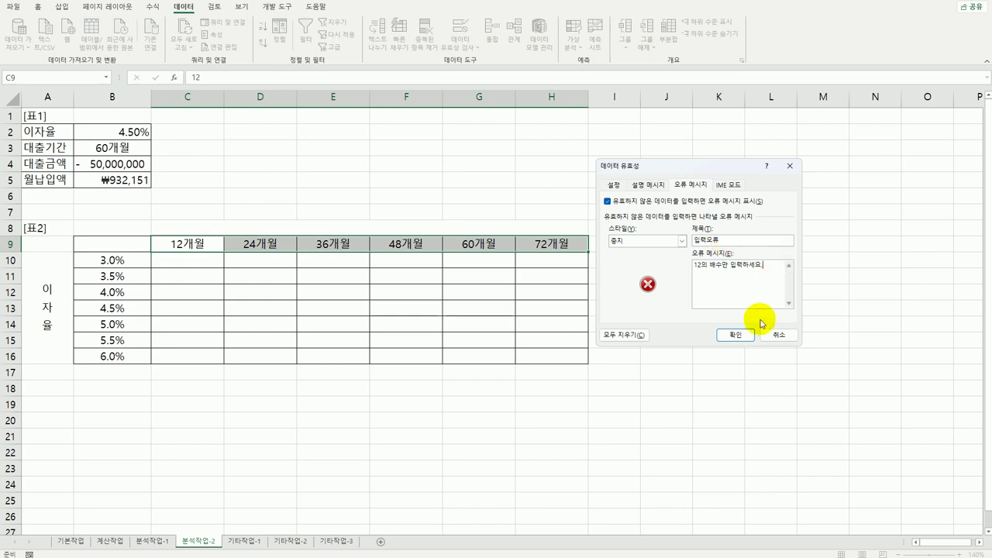
pyautogui.click(738, 335)
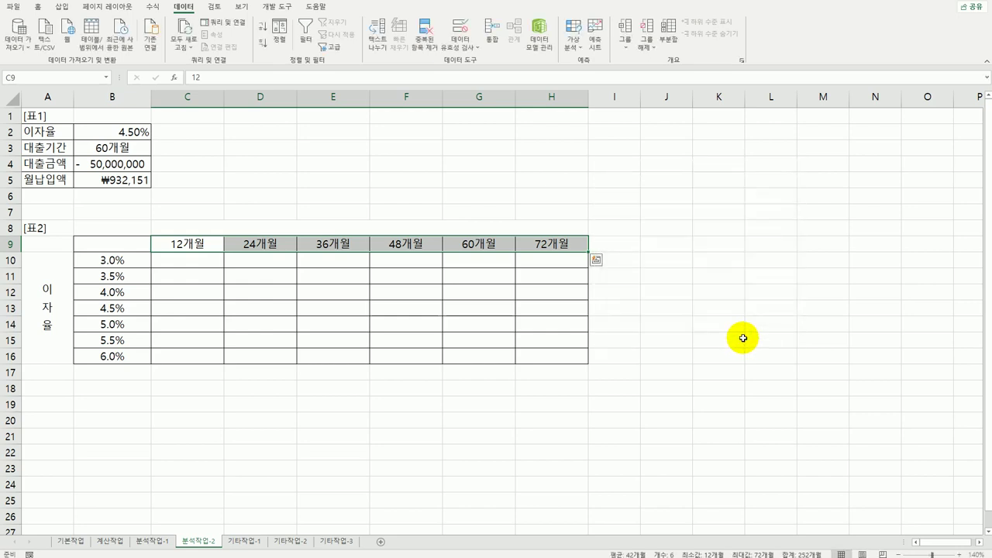
pyautogui.click(741, 338)
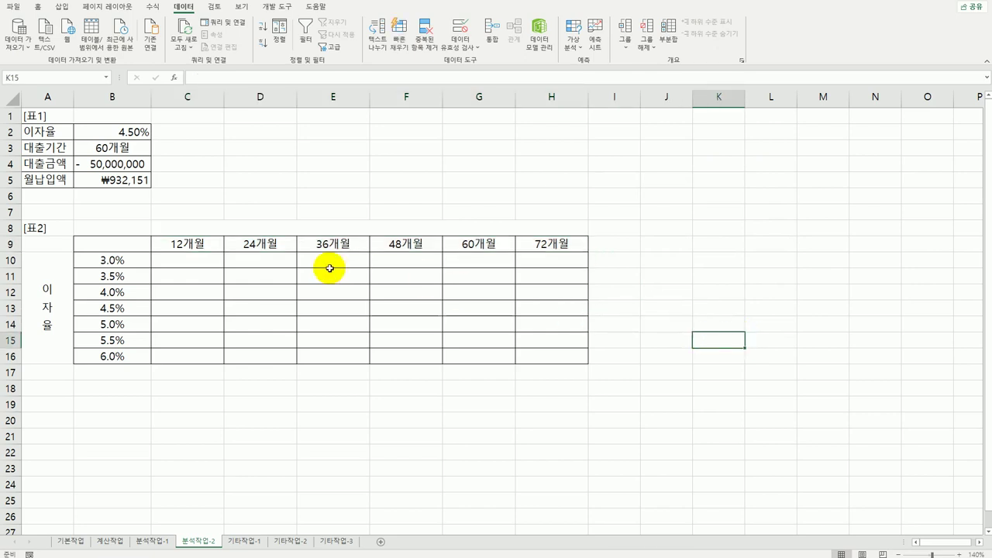
# - Enter the formula =B5 in cell B9 to reference 월납입액 in the corner of 표2
pyautogui.click(124, 242)
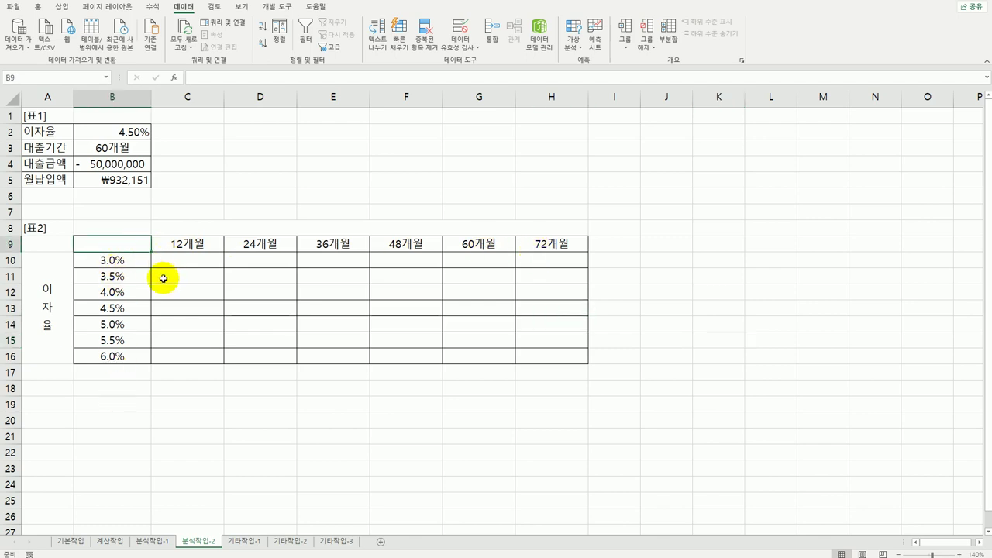
pyautogui.write('=')
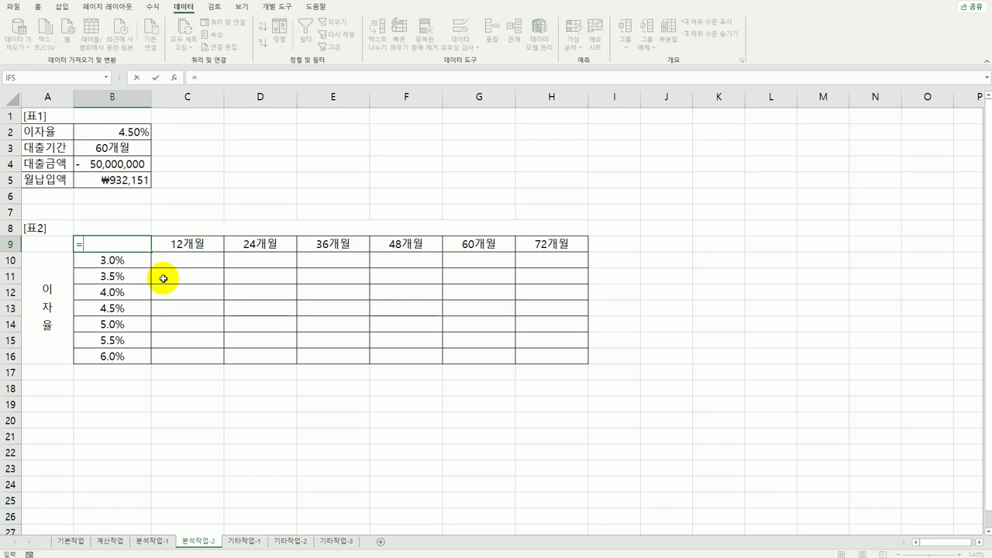
pyautogui.click(125, 180)
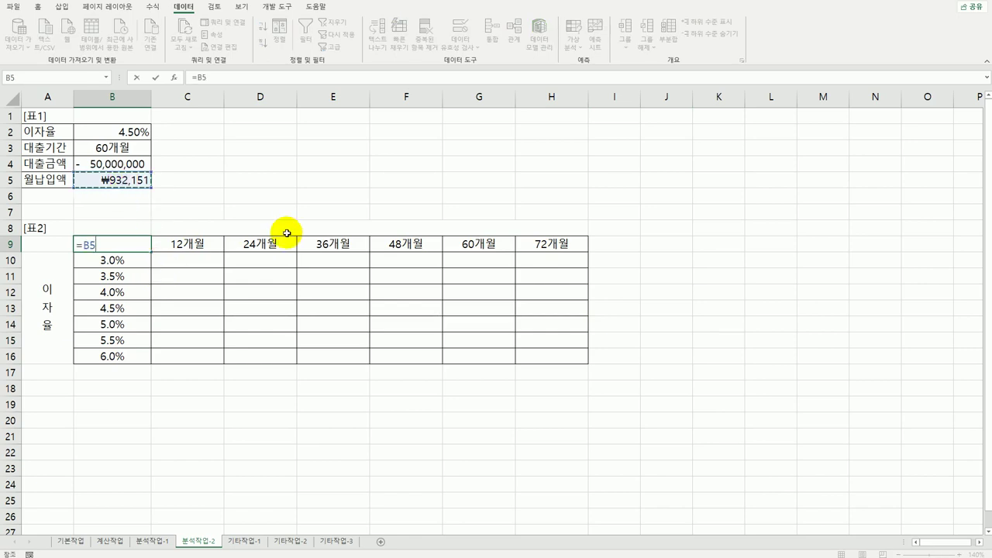
pyautogui.press('Return')
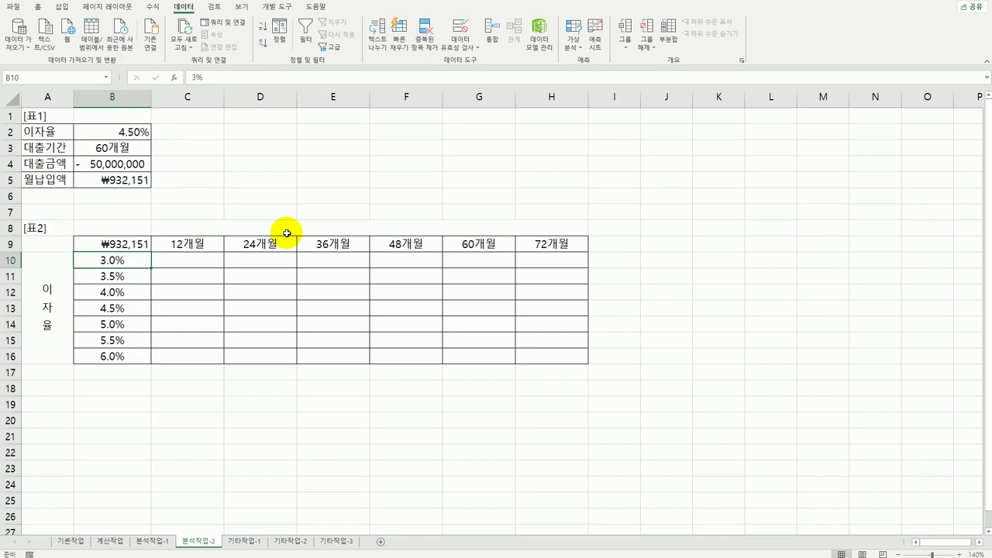
# - Create a two-variable data table over B9:H16 with row input cell B3 and column input cell B2
pyautogui.moveTo(176, 259); pyautogui.dragTo(562, 358)
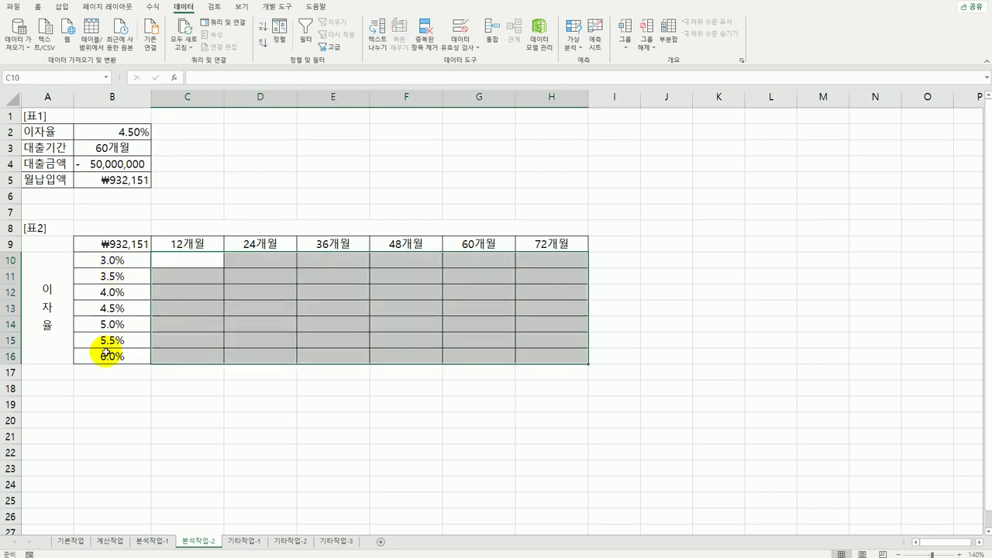
pyautogui.click(137, 240)
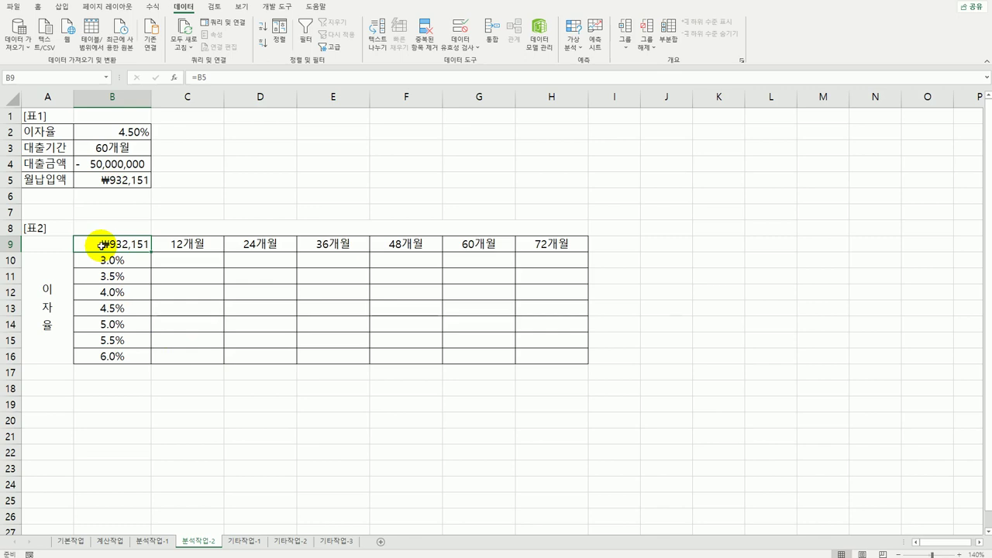
pyautogui.moveTo(102, 245); pyautogui.dragTo(516, 365)
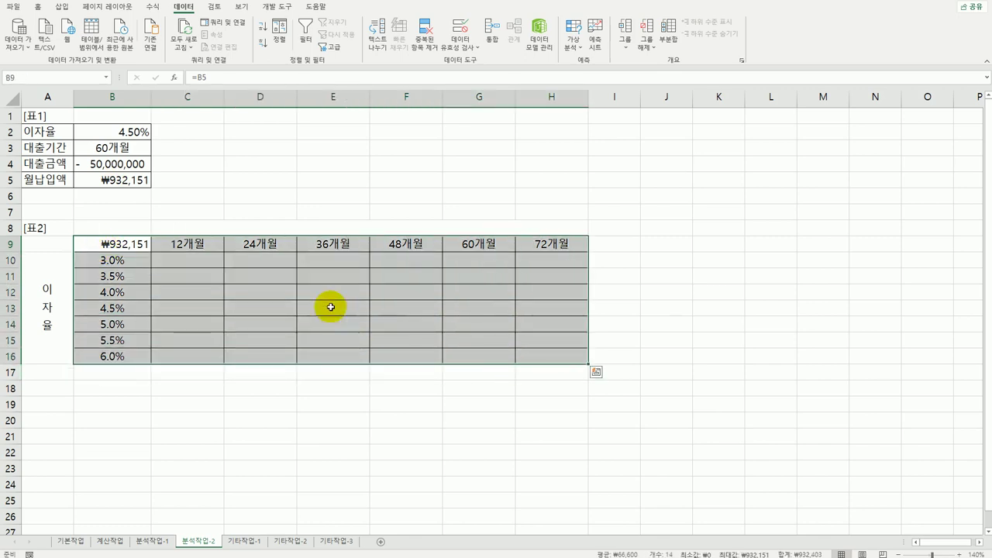
pyautogui.click(572, 39)
pyautogui.click(581, 91)
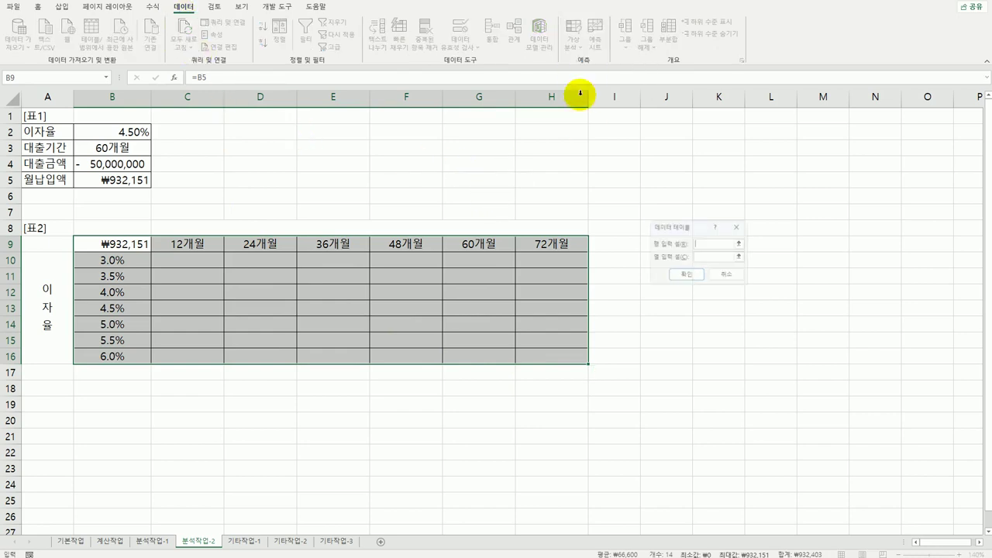
pyautogui.moveTo(687, 224); pyautogui.dragTo(403, 156)
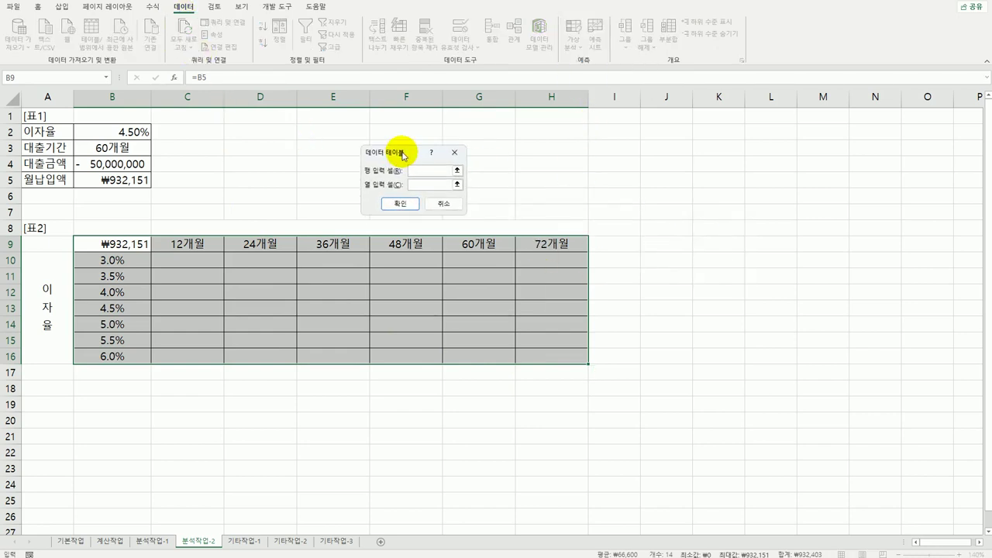
pyautogui.click(136, 148)
pyautogui.click(423, 185)
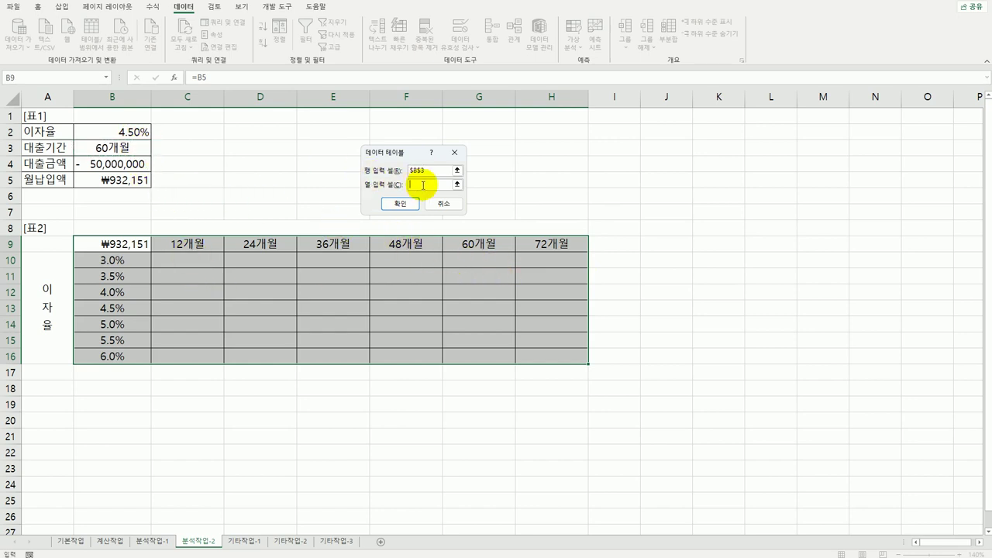
pyautogui.click(122, 131)
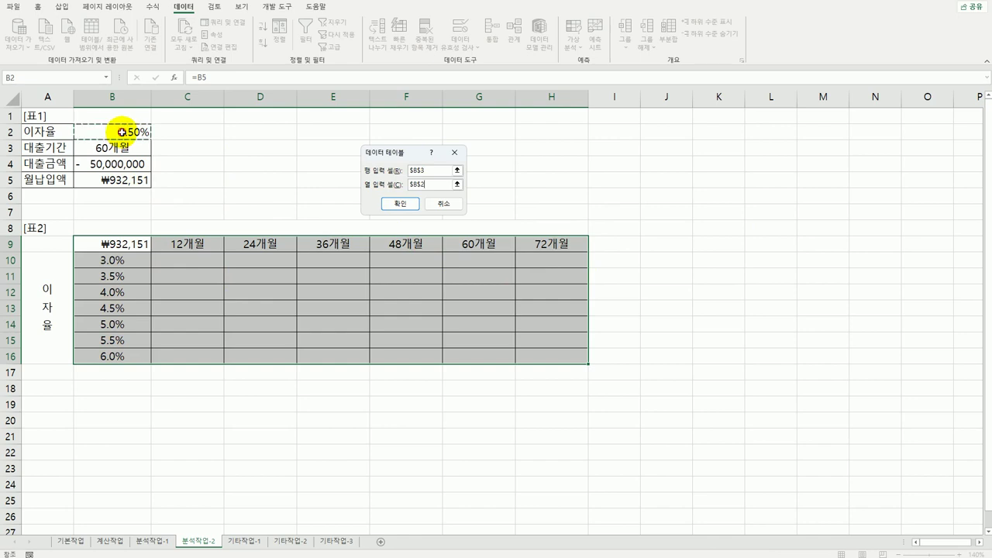
pyautogui.click(400, 204)
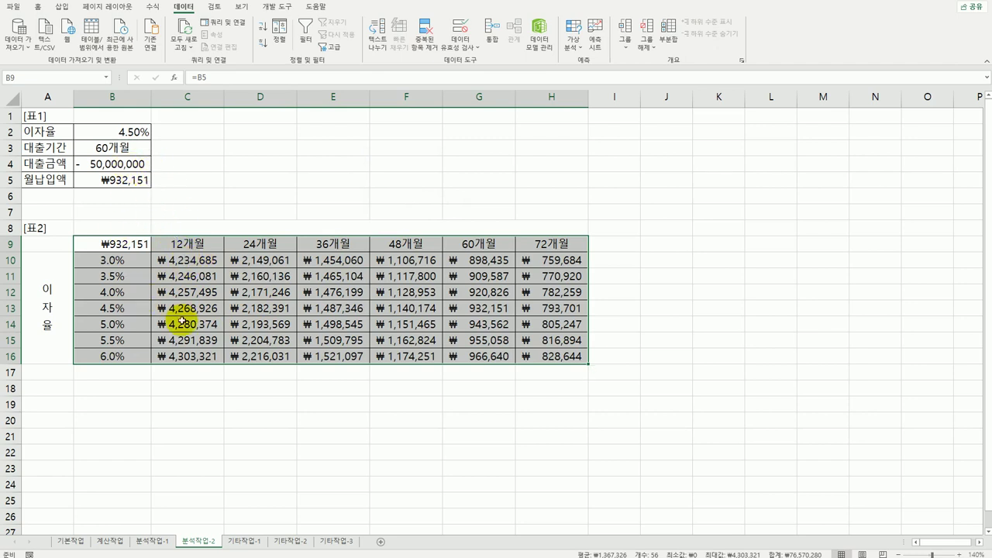
pyautogui.click(195, 261)
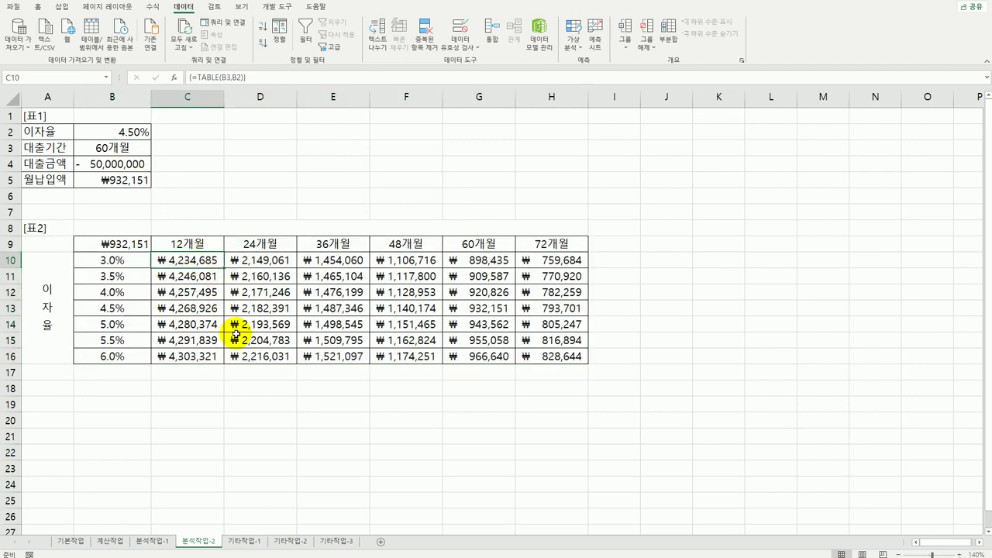
pyautogui.click(559, 358)
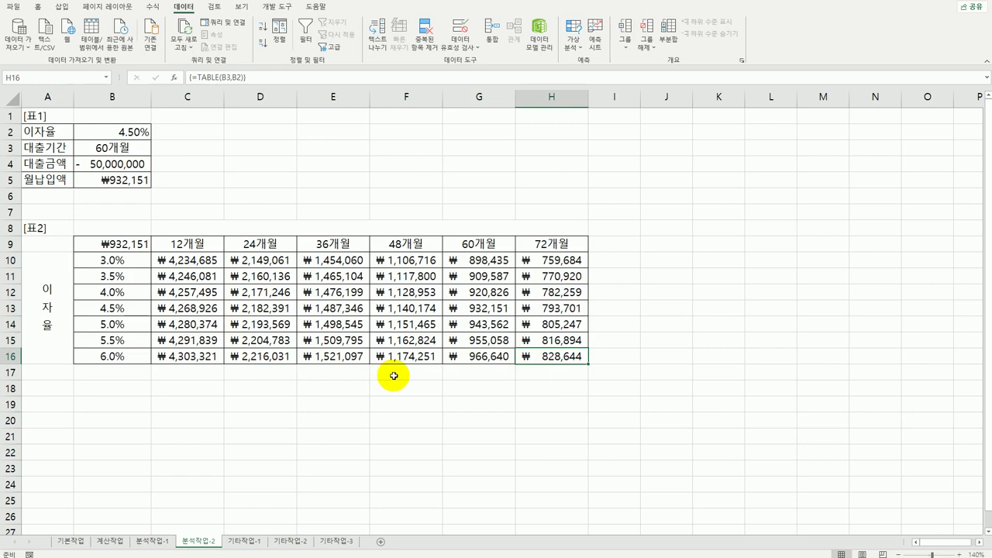
# - On sheet 기타작업-1, change the bar chart's data range to A2:D7 so that 전동칫솔 is excluded
pyautogui.click(250, 540)
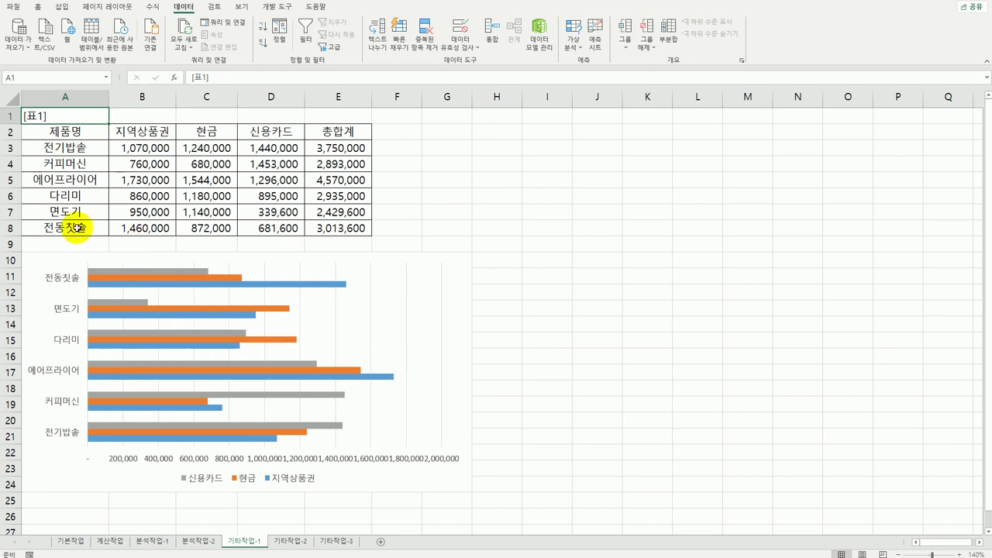
pyautogui.click(82, 229)
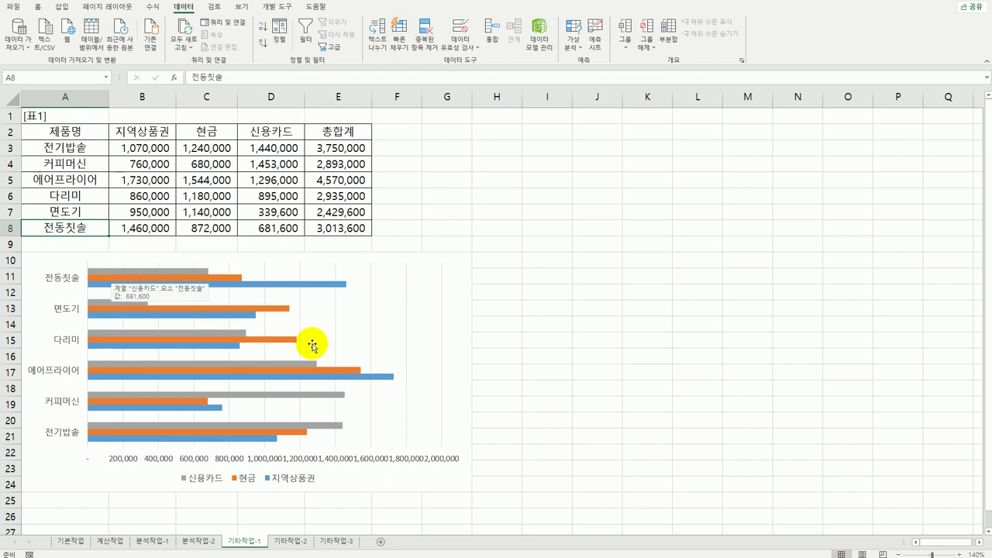
pyautogui.rightClick(360, 275)
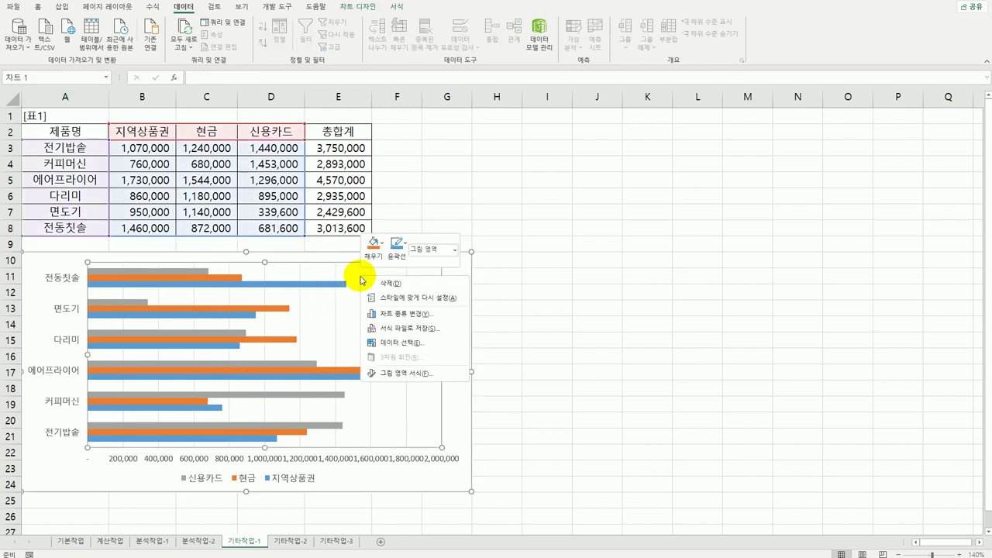
pyautogui.click(418, 347)
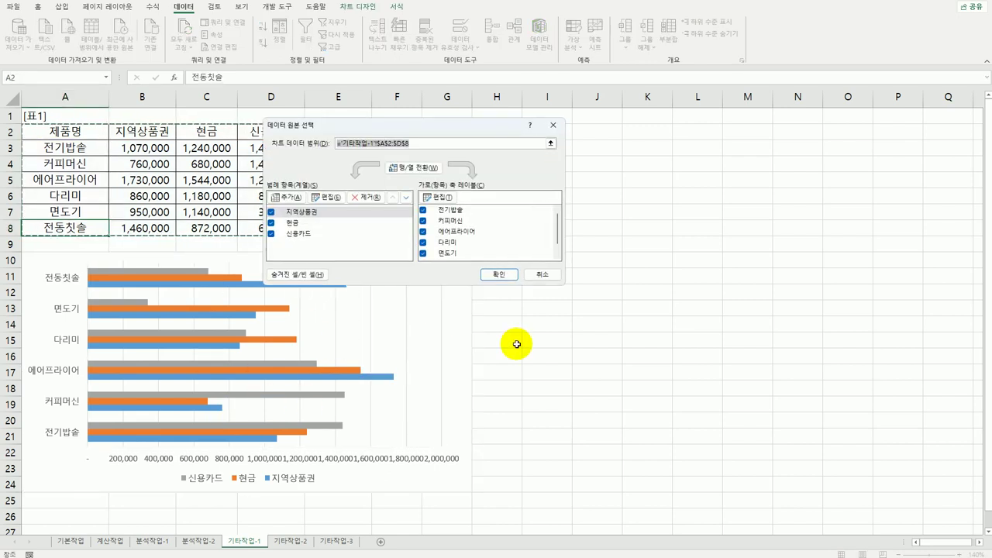
pyautogui.moveTo(421, 126); pyautogui.dragTo(622, 124)
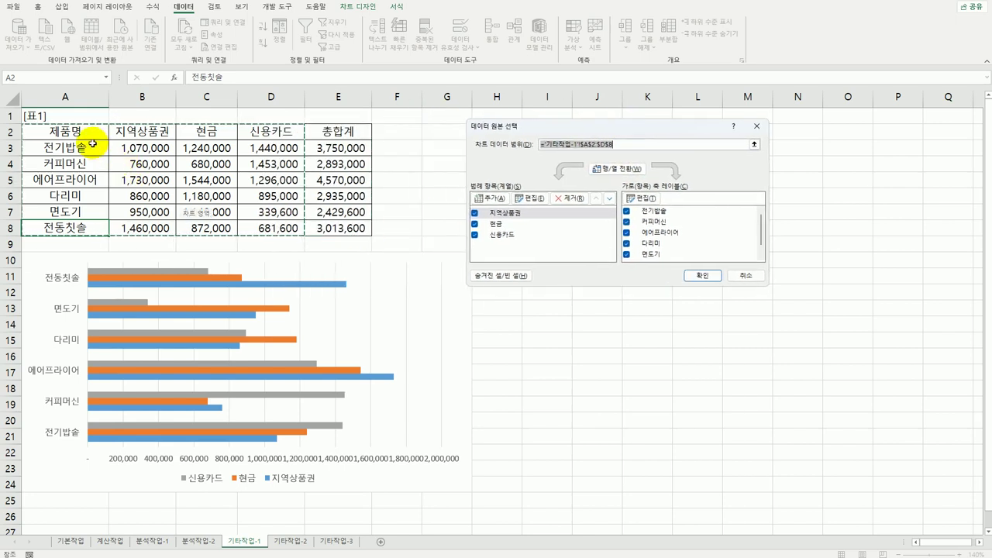
pyautogui.moveTo(83, 132); pyautogui.dragTo(260, 208)
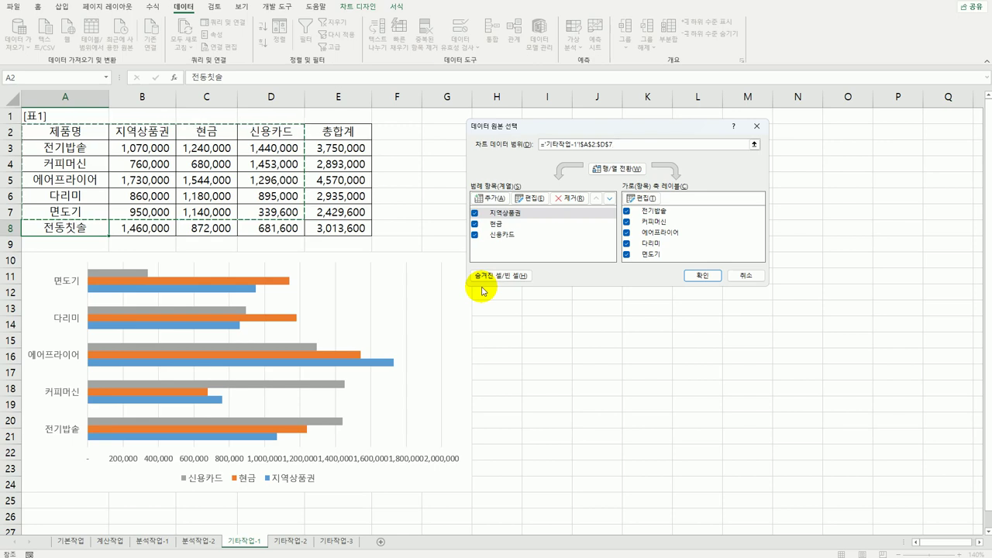
pyautogui.click(700, 275)
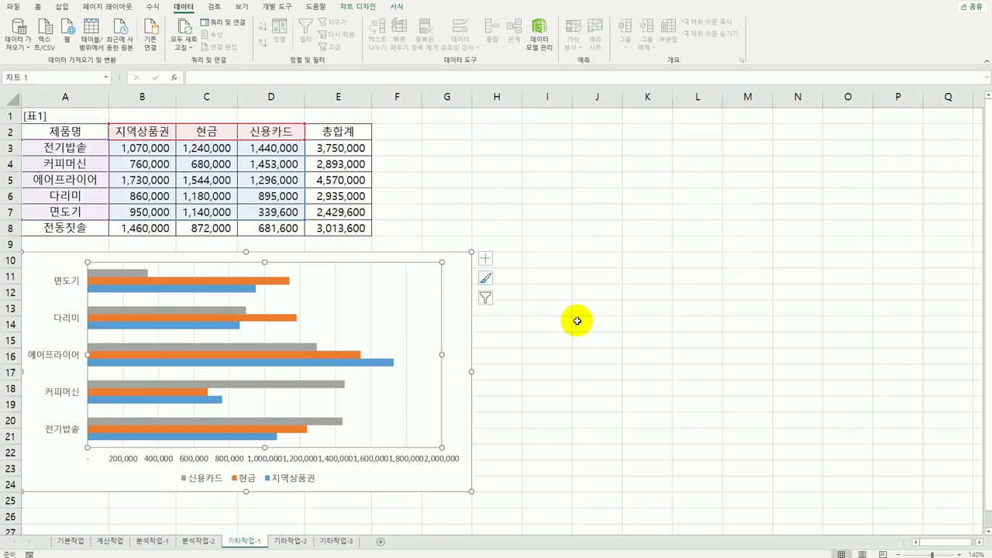
# - Add a chart title and both the primary horizontal (기본 가로) and primary vertical (기본 세로) axis titles to the chart
pyautogui.click(482, 258)
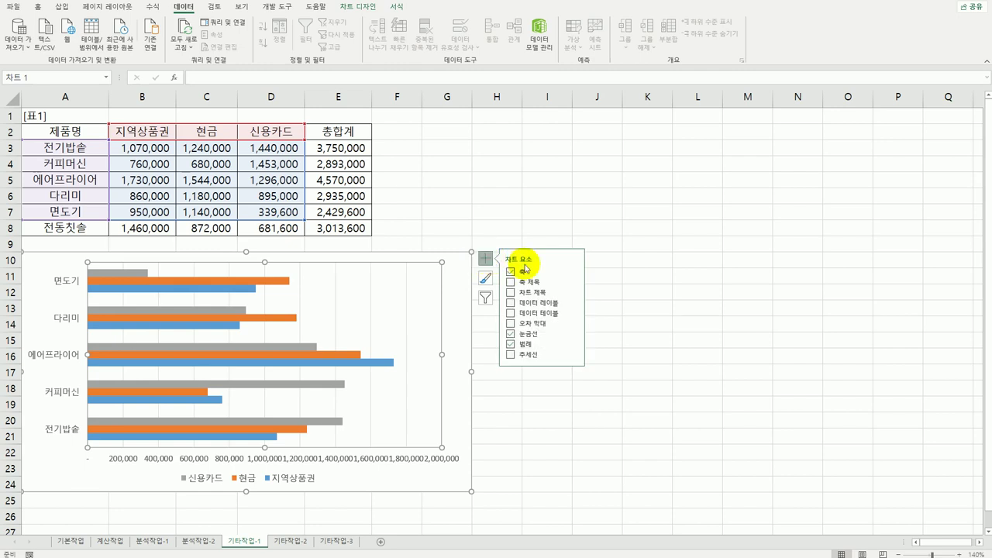
pyautogui.click(537, 293)
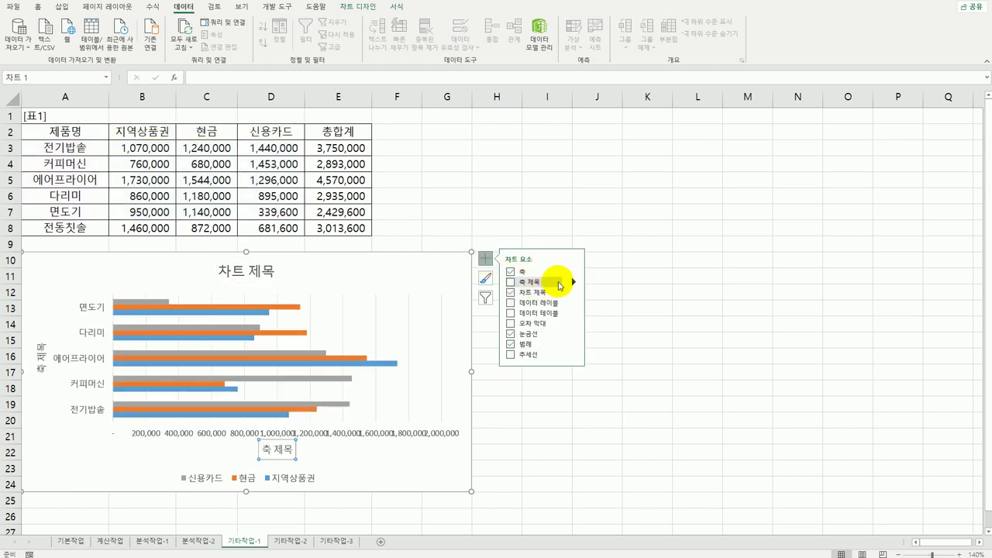
pyautogui.click(575, 282)
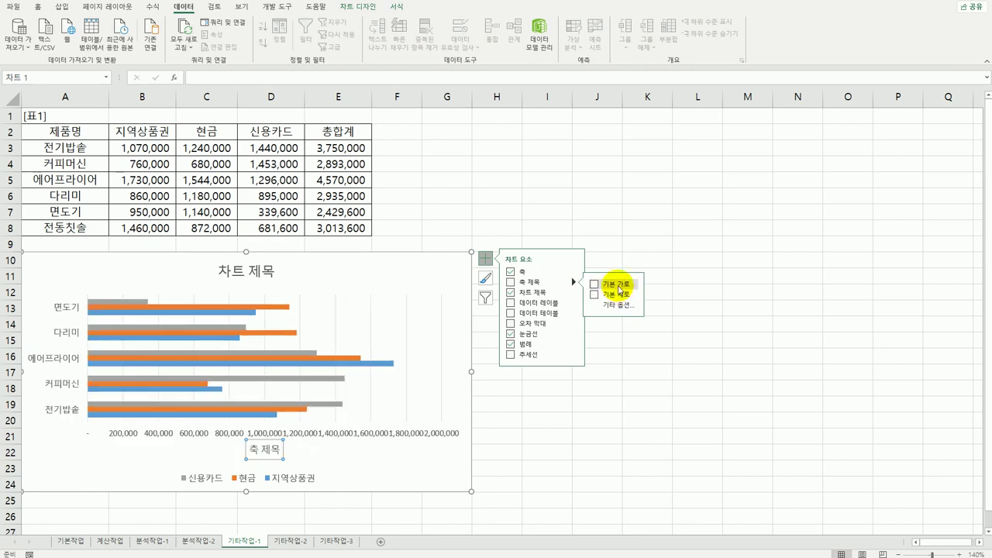
pyautogui.click(618, 285)
pyautogui.click(620, 295)
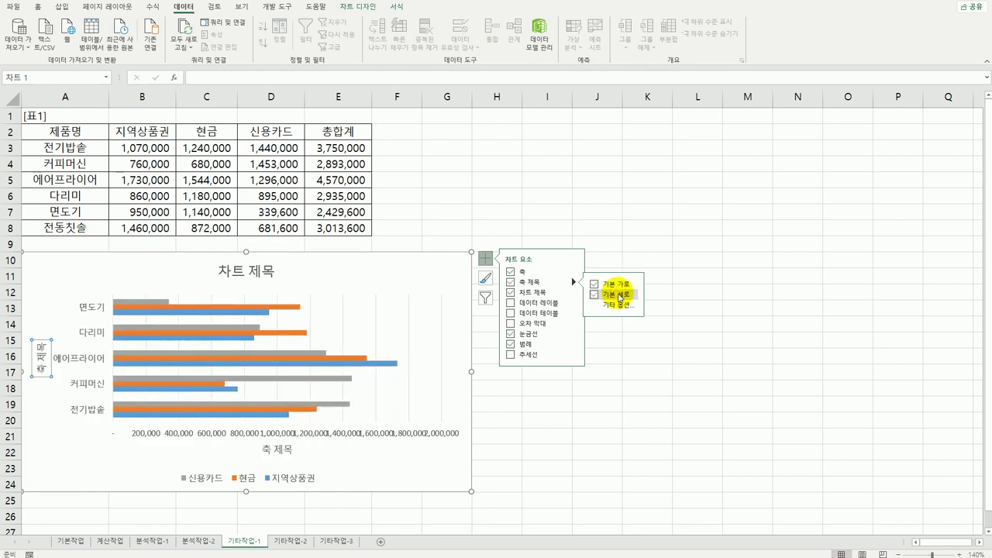
# - Replace the chart title text with 제품별 매출현황
pyautogui.click(242, 271)
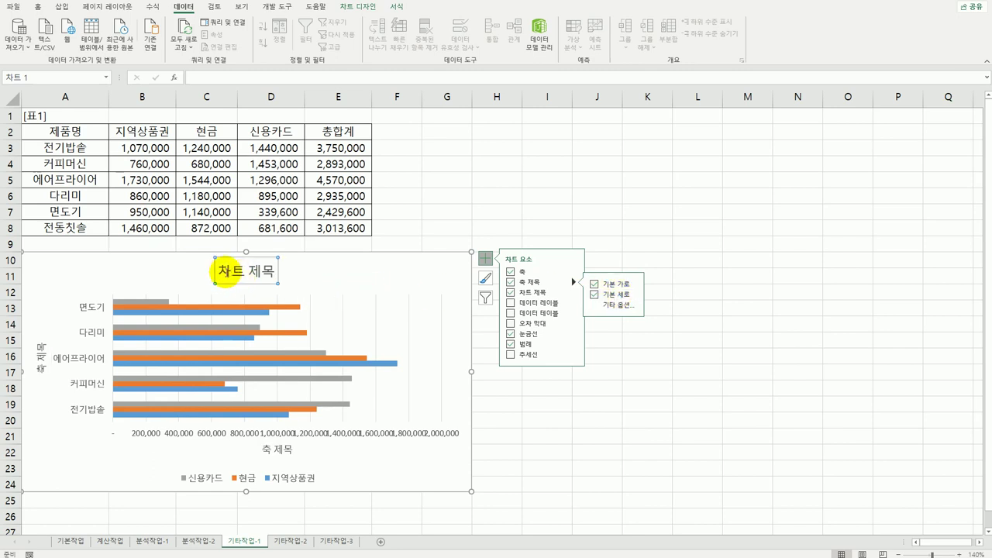
pyautogui.moveTo(222, 272); pyautogui.dragTo(277, 272)
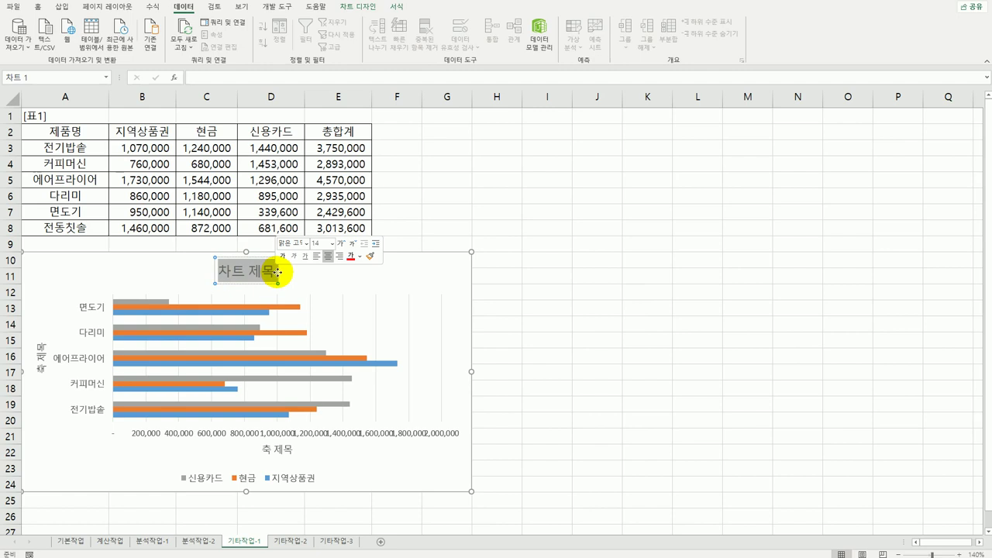
pyautogui.write('제품')
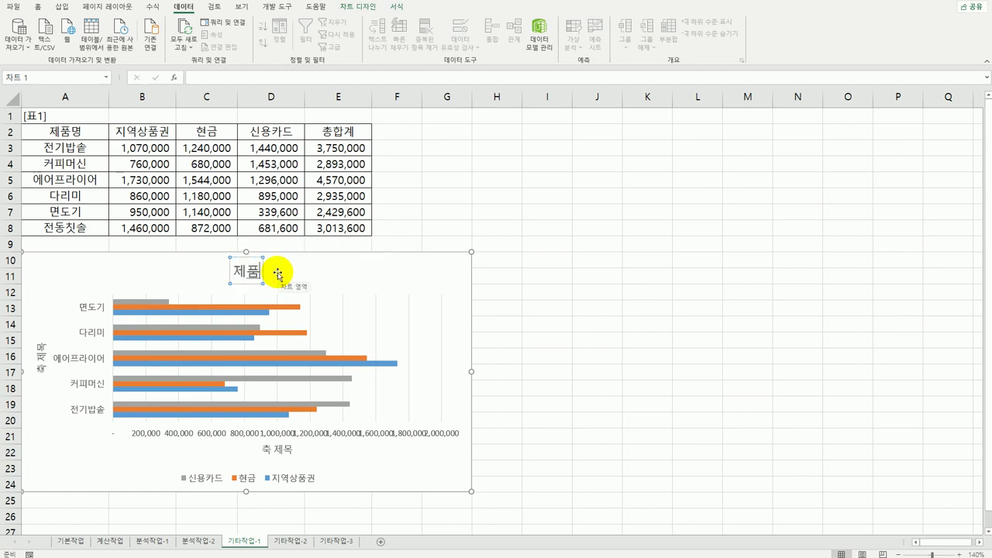
pyautogui.write('별 매출')
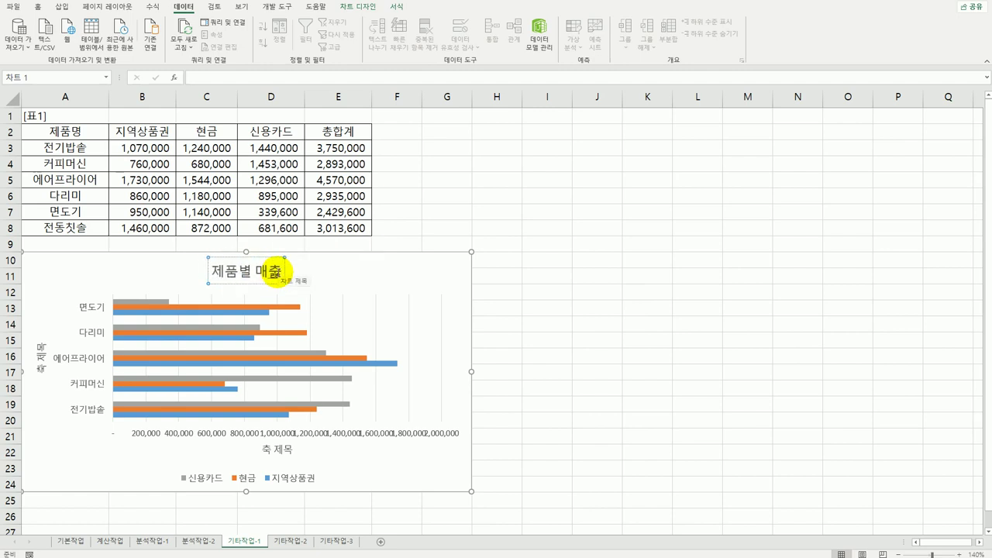
pyautogui.write('현화ㅇ')
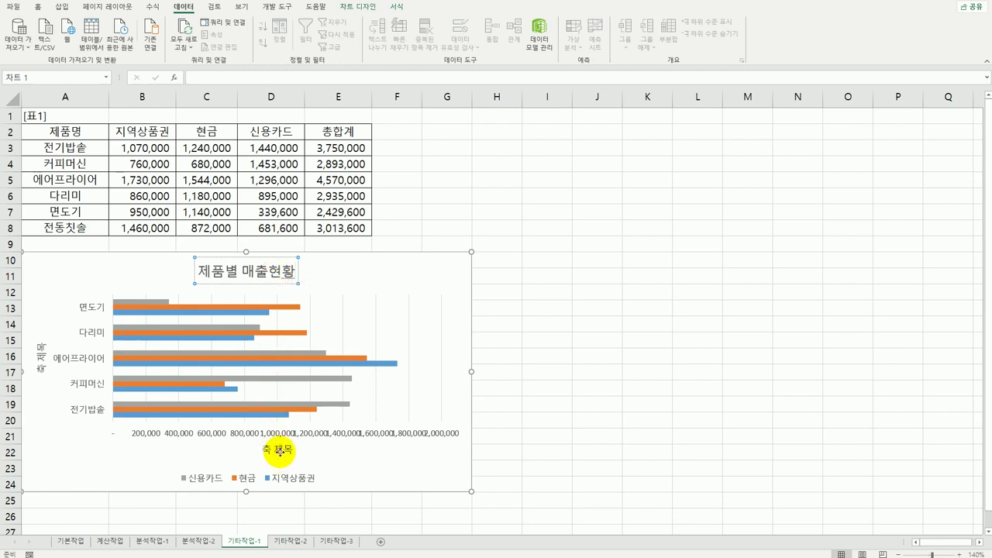
# - Set the horizontal axis title to 금액 and the vertical axis title to 제품명
pyautogui.click(279, 451)
pyautogui.moveTo(264, 451); pyautogui.dragTo(299, 451)
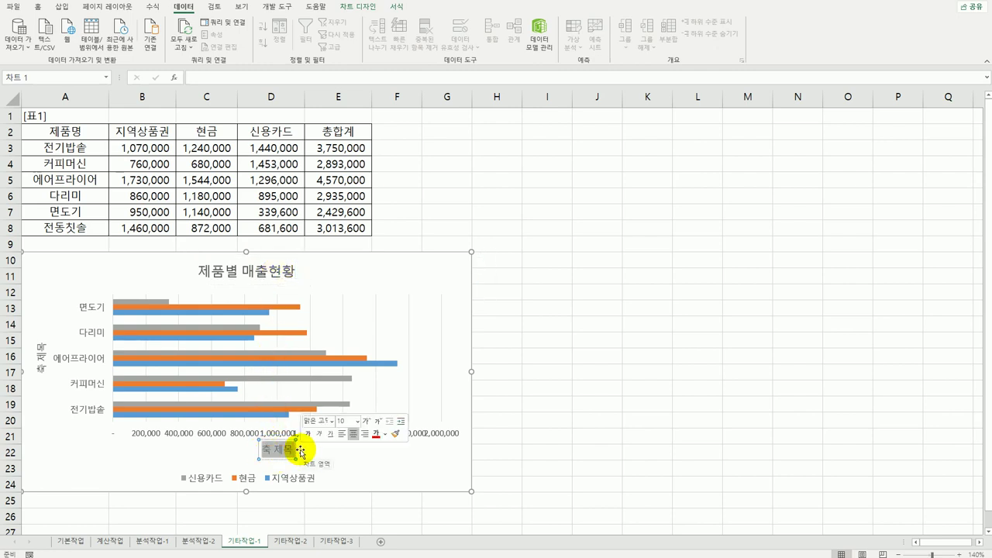
pyautogui.write('금액')
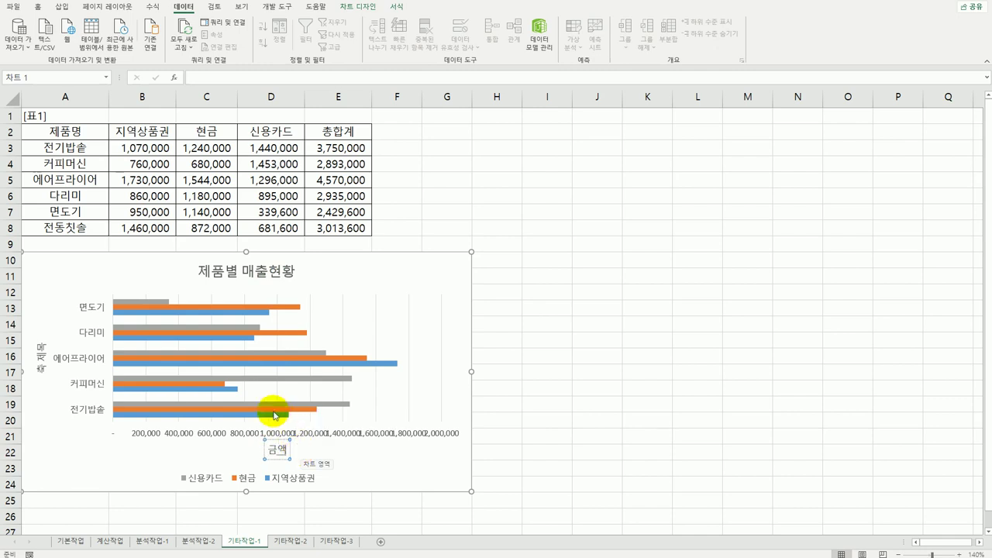
pyautogui.click(43, 354)
pyautogui.moveTo(39, 346); pyautogui.dragTo(42, 374)
pyautogui.write('제')
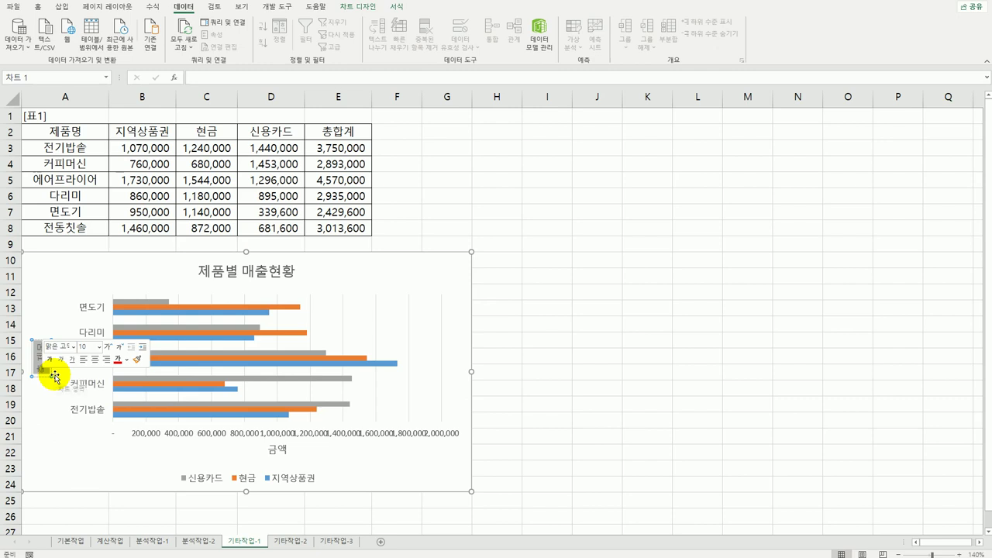
pyautogui.write('품명')
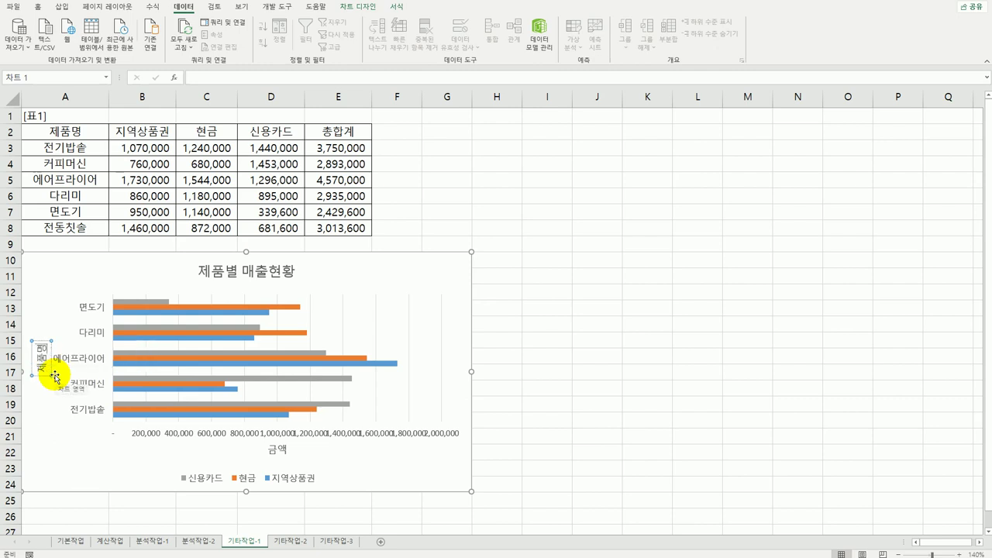
pyautogui.click(40, 405)
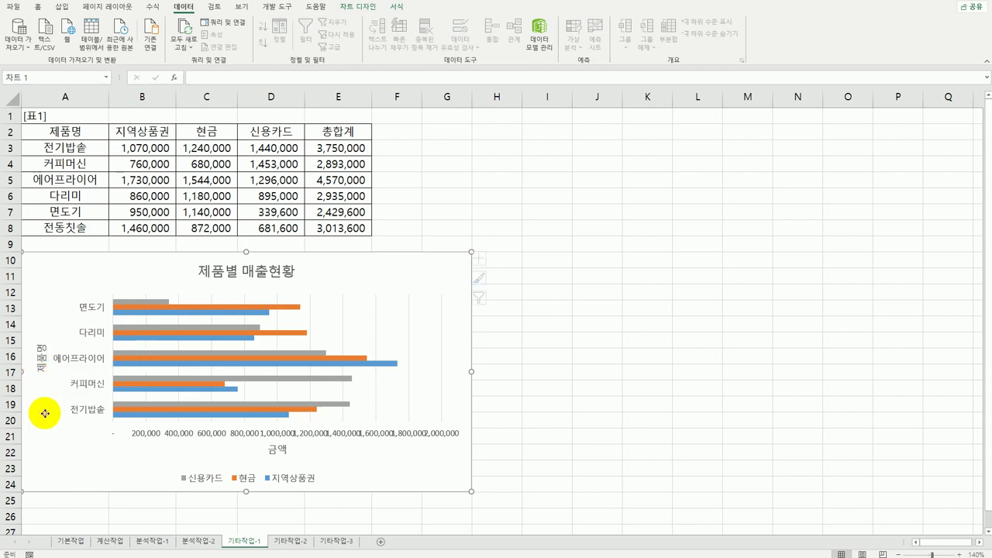
# - Set the text direction of the vertical axis title 제품명 to 세로 so its characters stack vertically
pyautogui.click(37, 356)
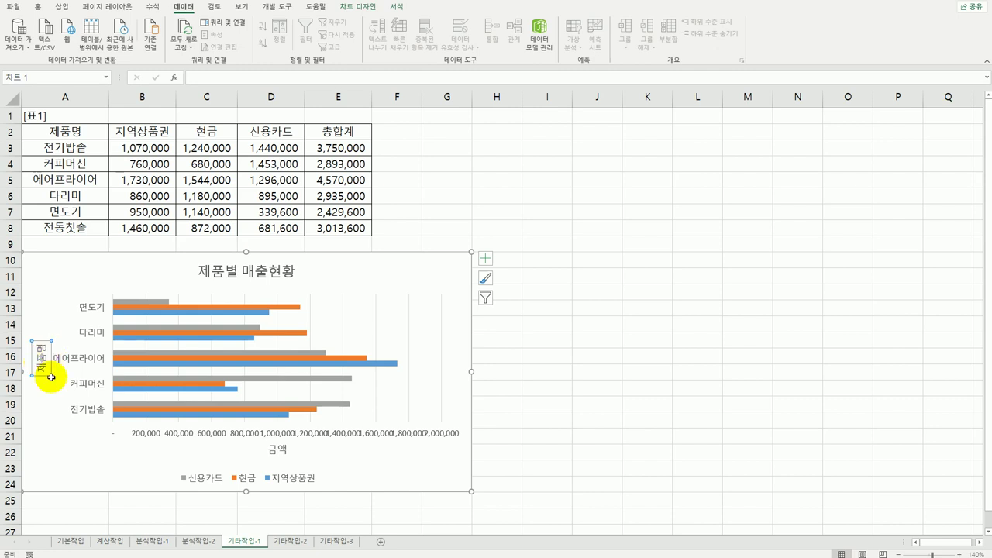
pyautogui.rightClick(41, 365)
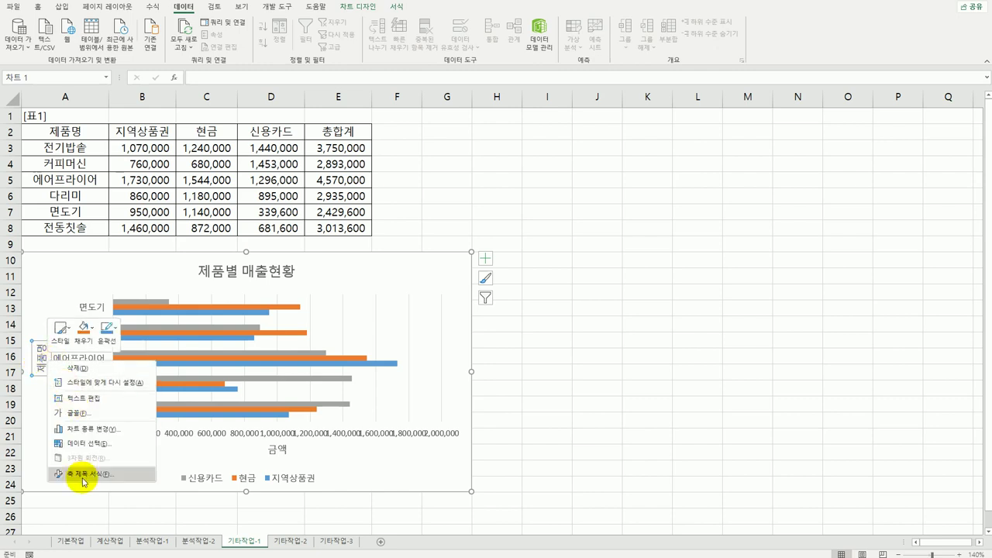
pyautogui.click(86, 470)
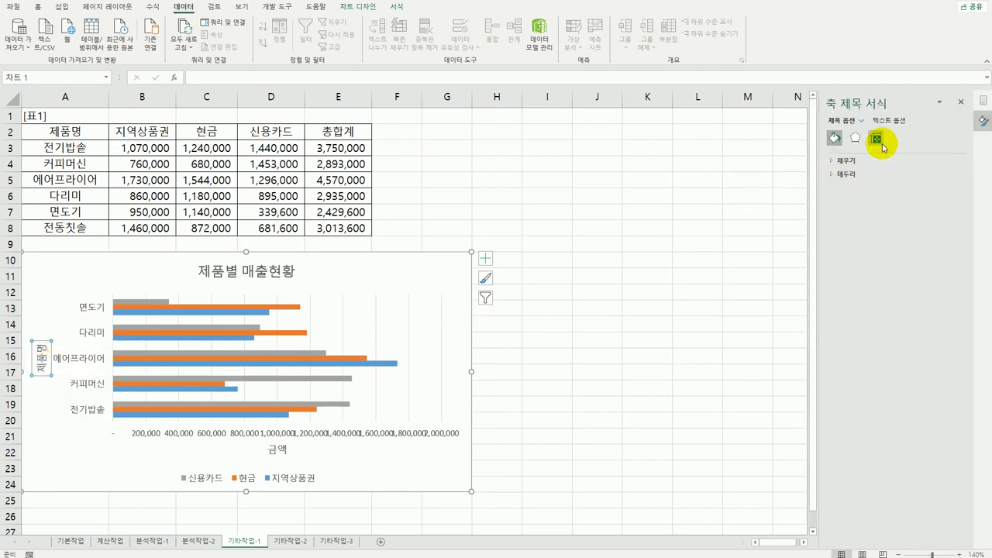
pyautogui.click(876, 140)
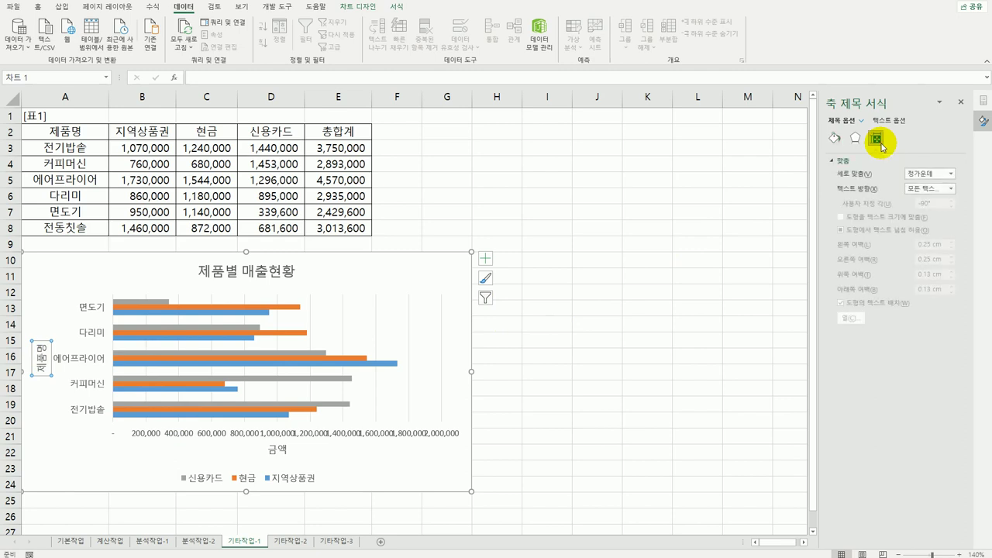
pyautogui.click(922, 189)
pyautogui.click(924, 244)
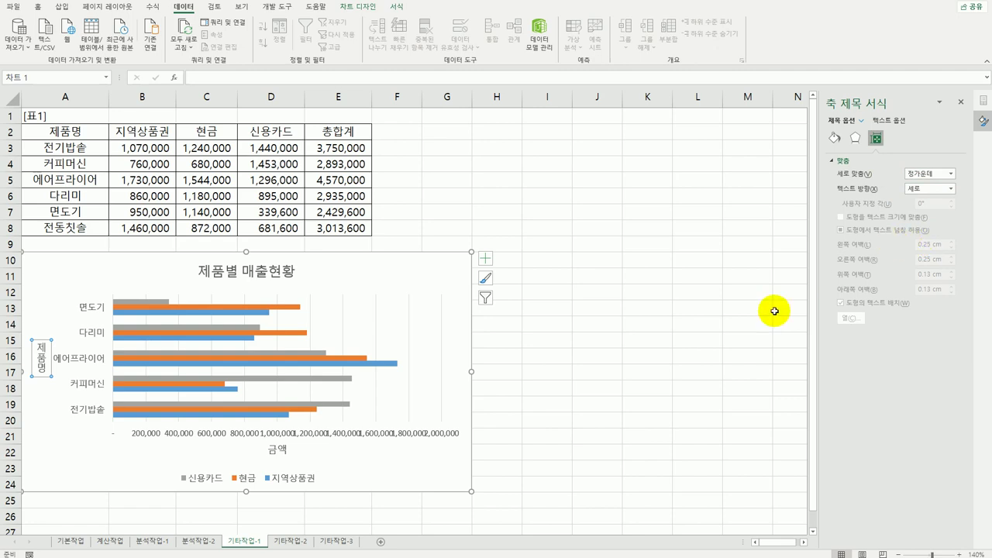
pyautogui.click(661, 338)
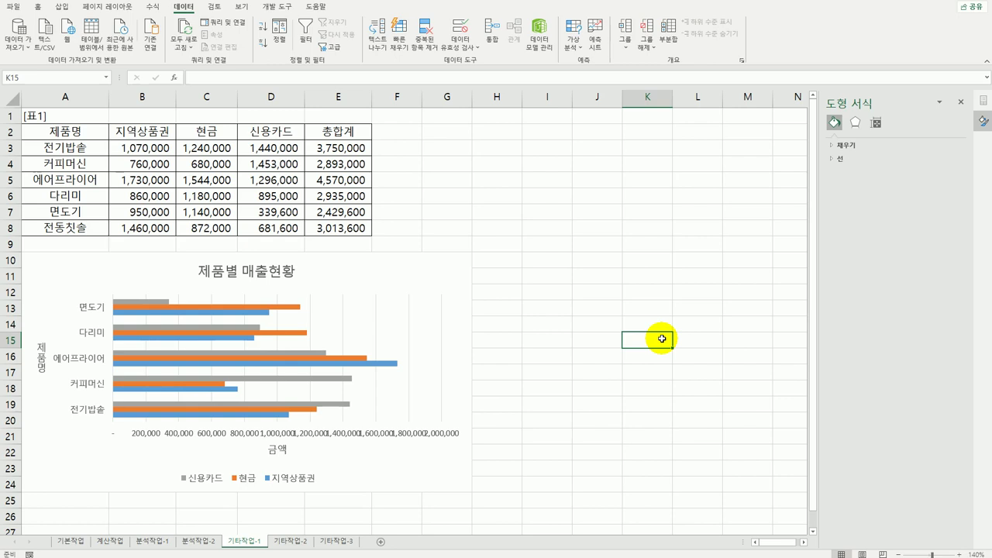
# - Set the major unit (기본) of the chart's horizontal value axis to 300000
pyautogui.click(172, 434)
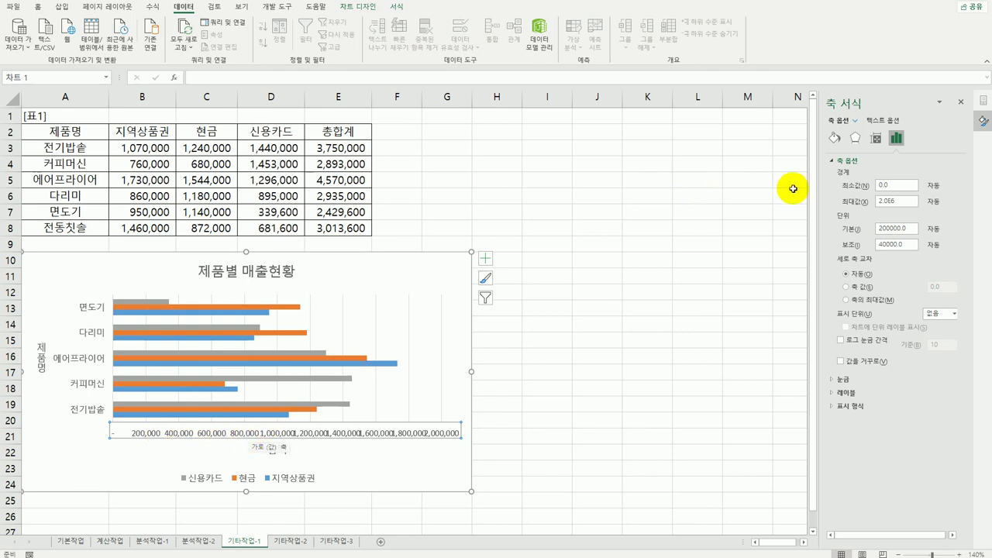
pyautogui.click(890, 228)
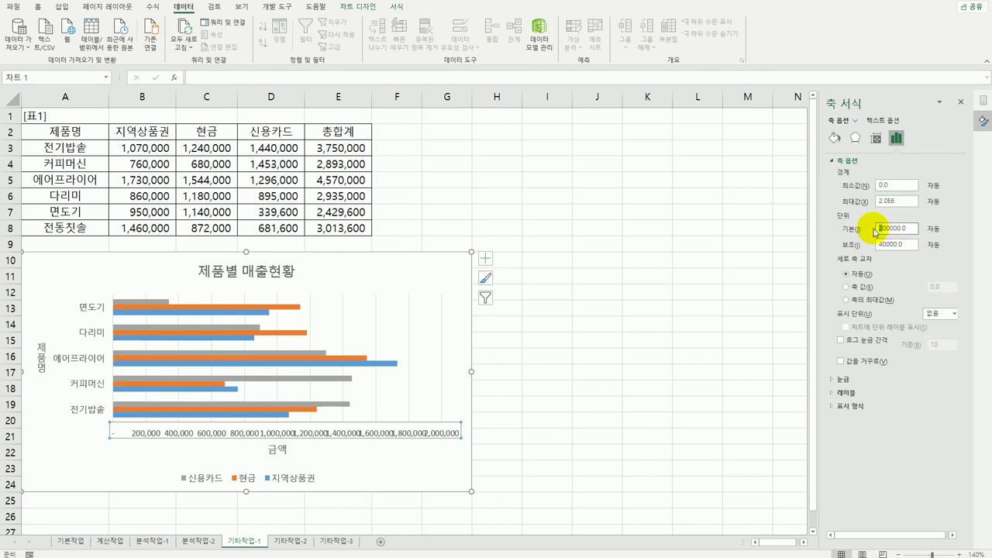
pyautogui.write('3')
pyautogui.click(400, 474)
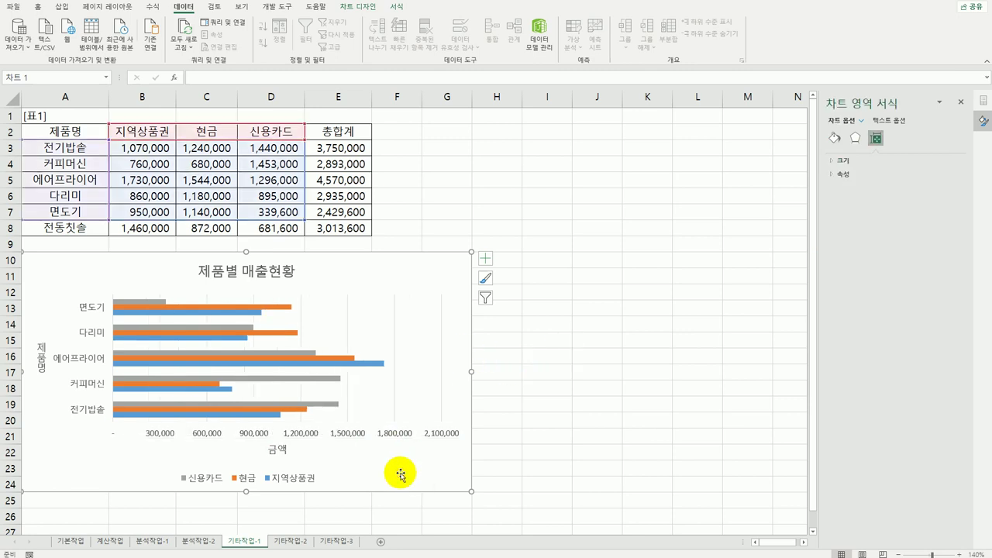
# - Display the horizontal value axis in reverse order using the 값을 거꾸로 option
pyautogui.click(360, 438)
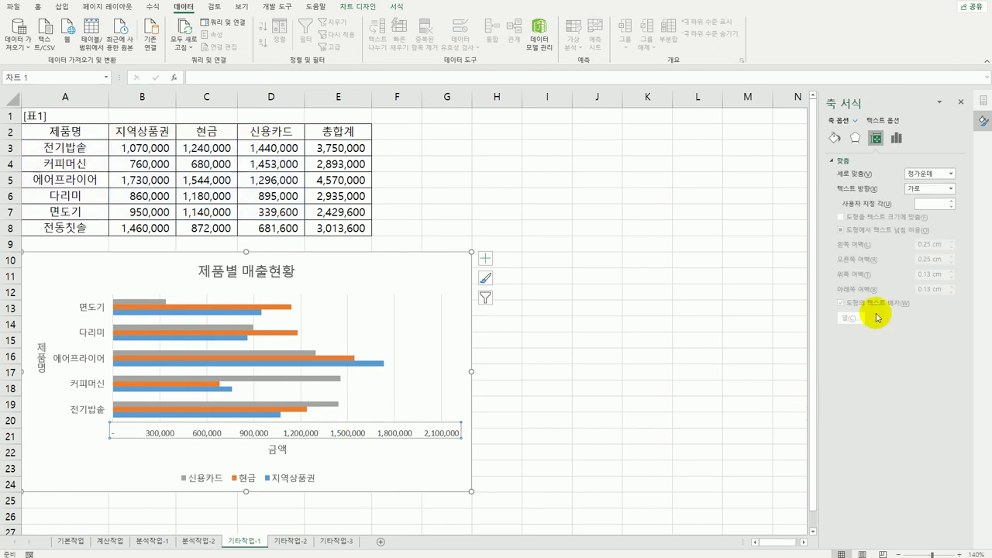
pyautogui.click(897, 139)
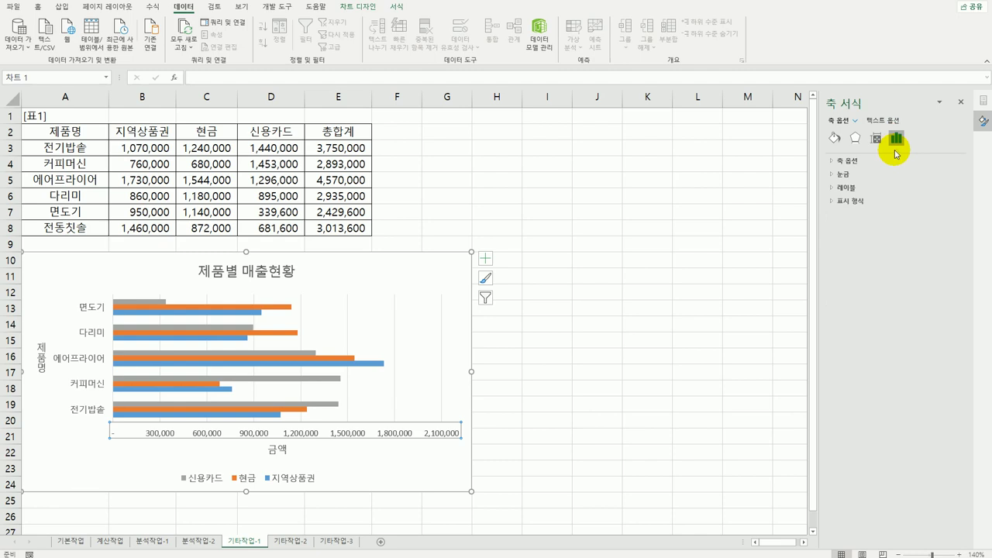
pyautogui.click(852, 161)
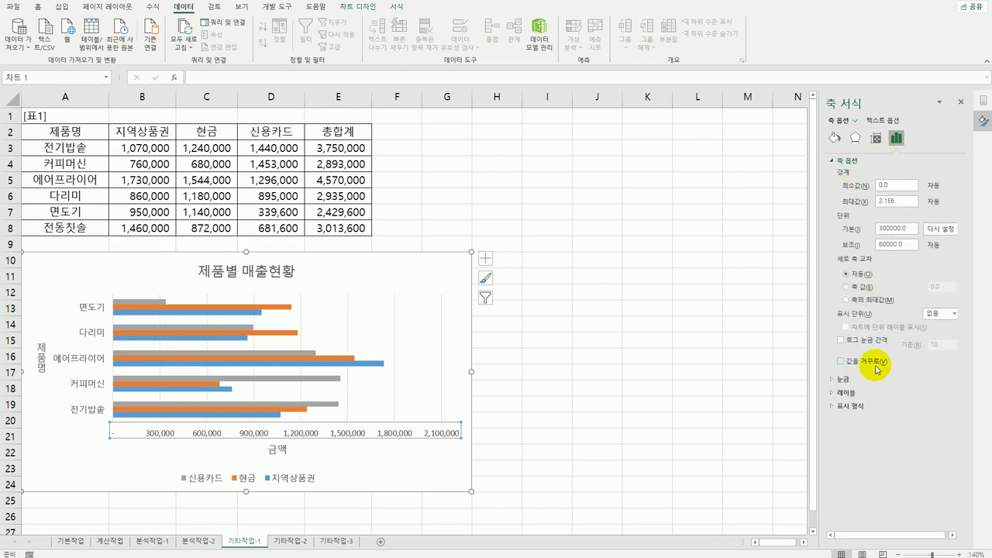
pyautogui.click(871, 369)
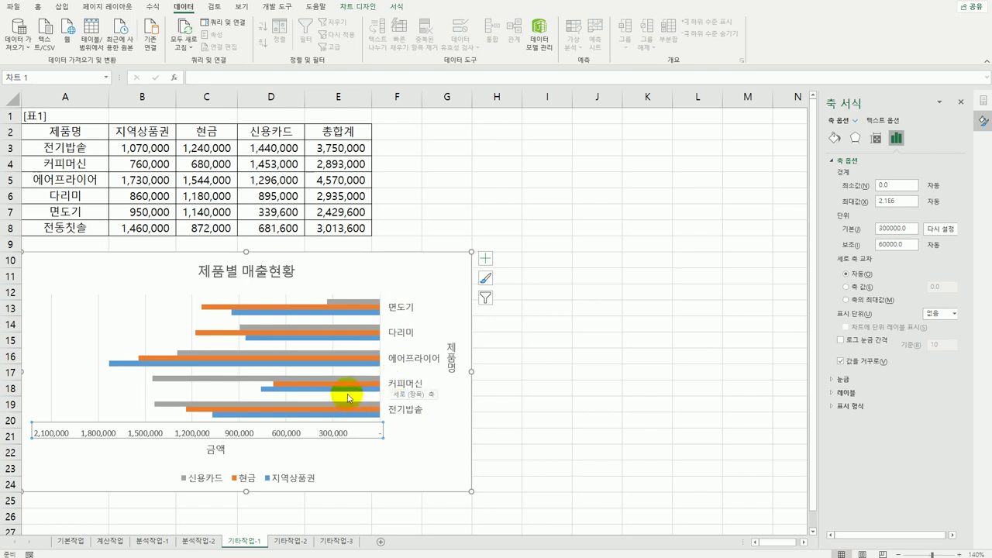
# - Add data labels to the 지역상품권 series only, positioned at the inside end (안쪽 끝에) of the bars
pyautogui.click(273, 313)
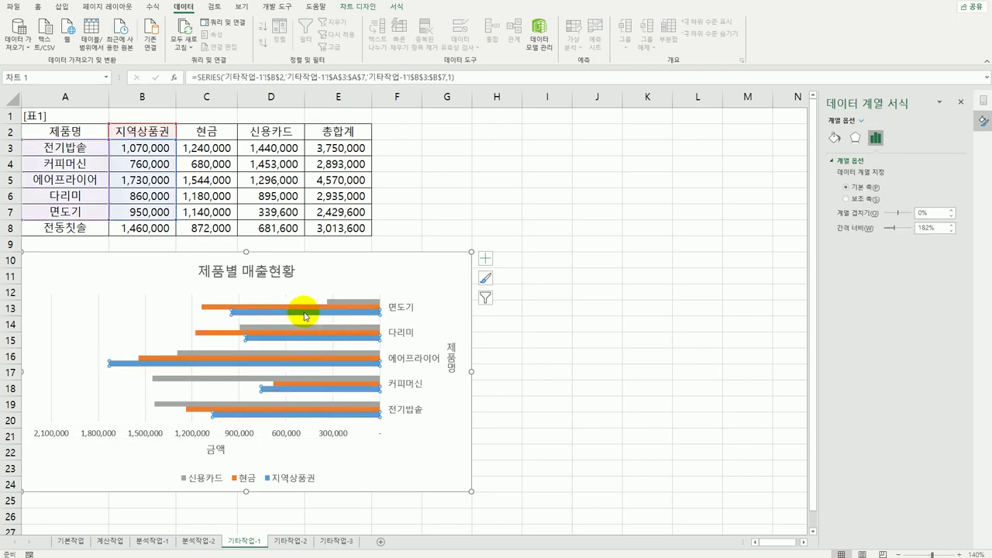
pyautogui.click(485, 259)
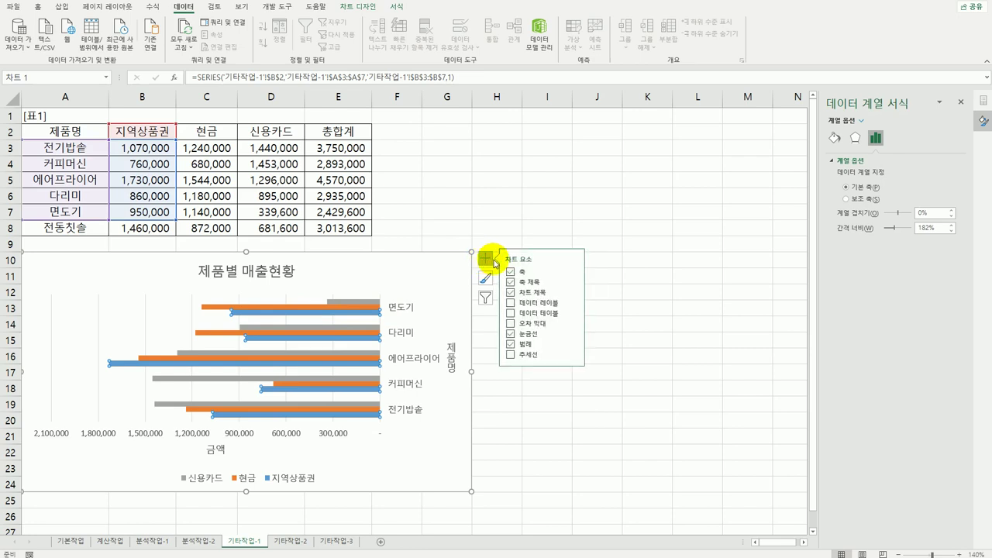
pyautogui.click(573, 303)
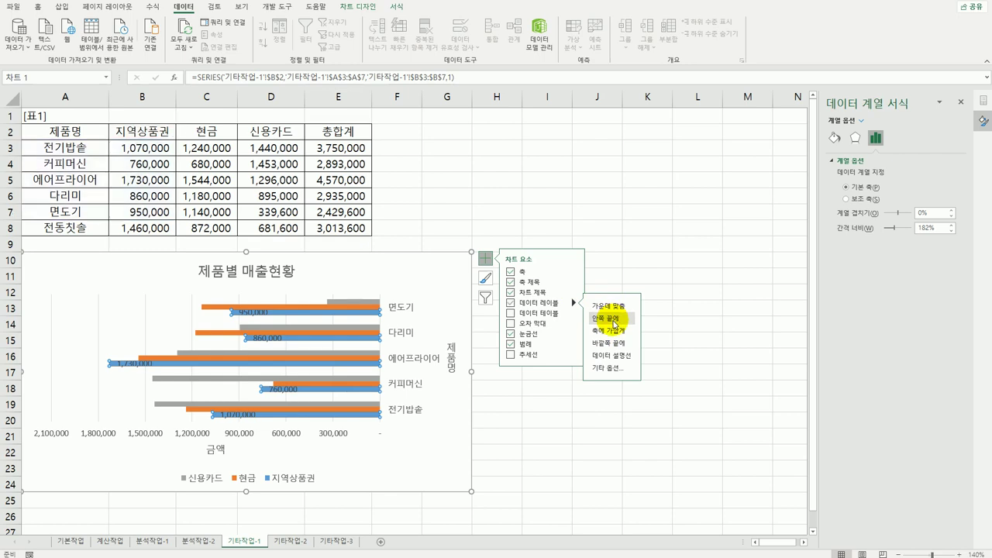
pyautogui.click(614, 324)
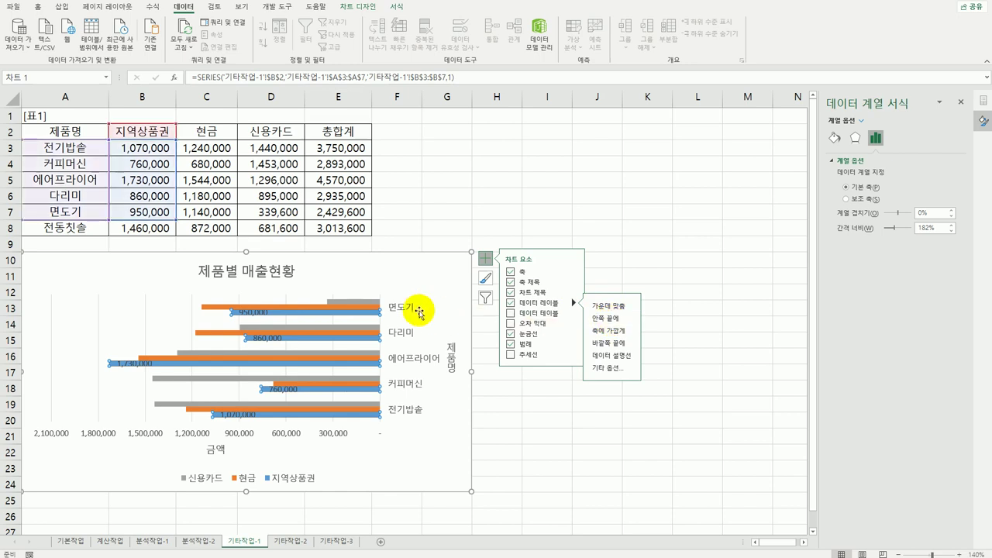
# - Apply the shape style 강한 효과 - 녹색, 강조 6 to the chart legend
pyautogui.click(297, 482)
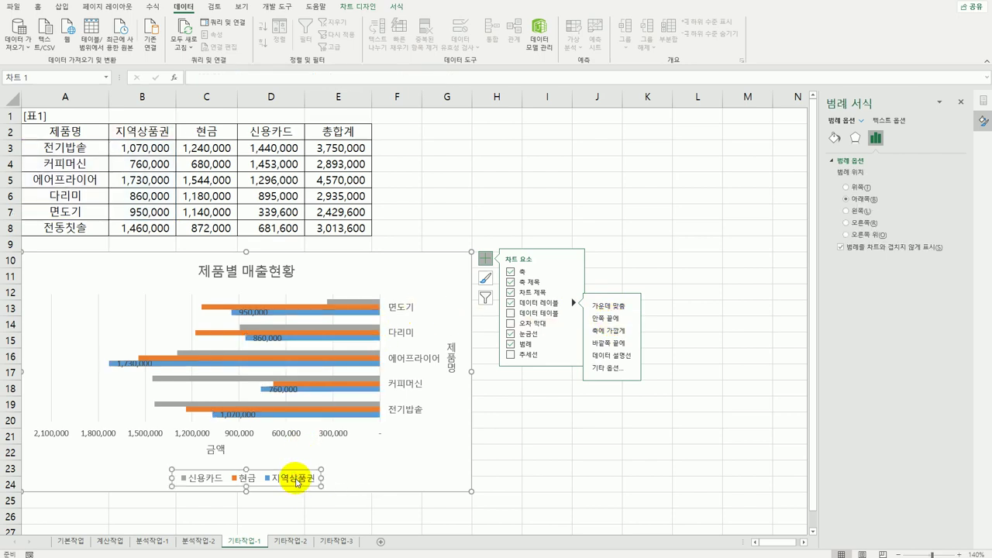
pyautogui.click(396, 8)
pyautogui.click(384, 45)
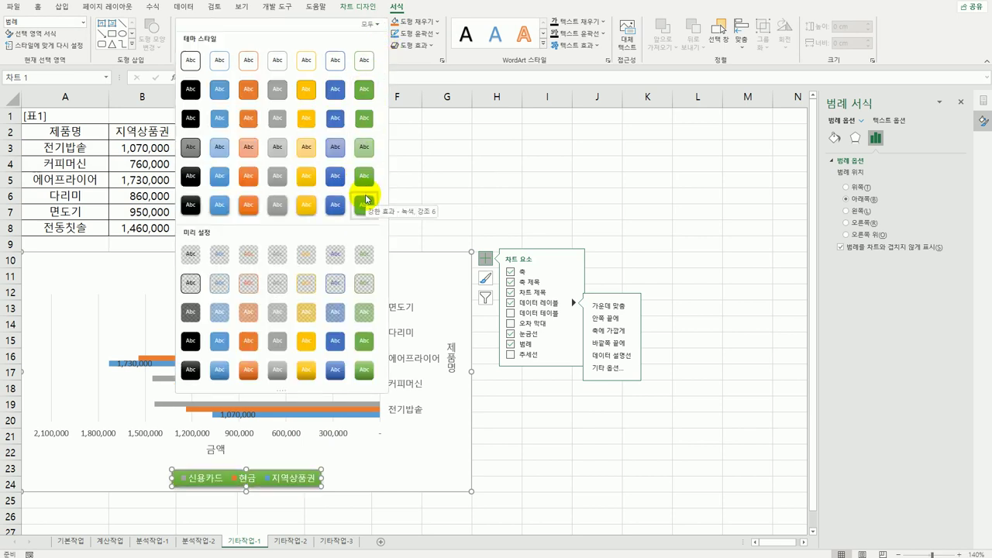
pyautogui.click(366, 204)
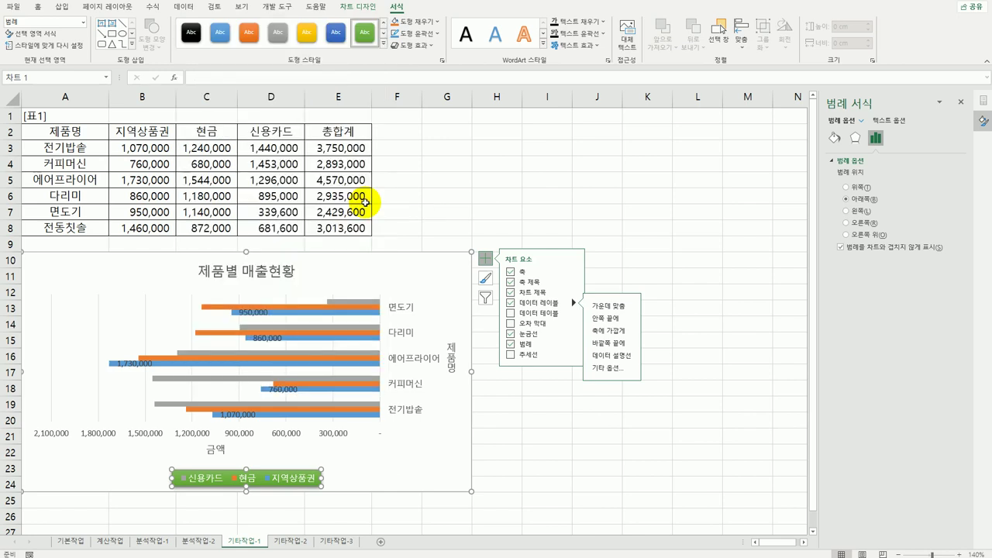
# - Set the chart area's outline to the standard colour green (녹색) and deselect the chart
pyautogui.click(437, 269)
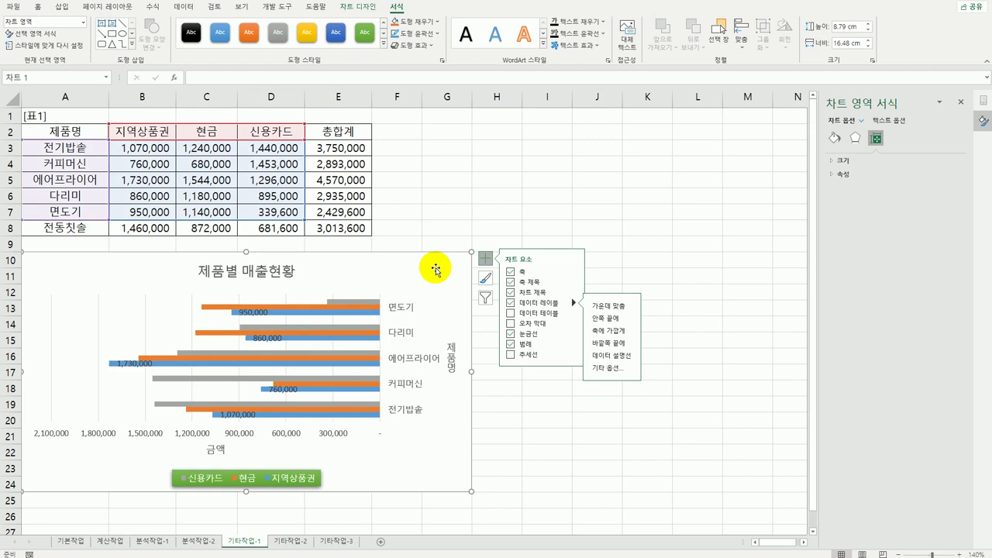
pyautogui.click(436, 34)
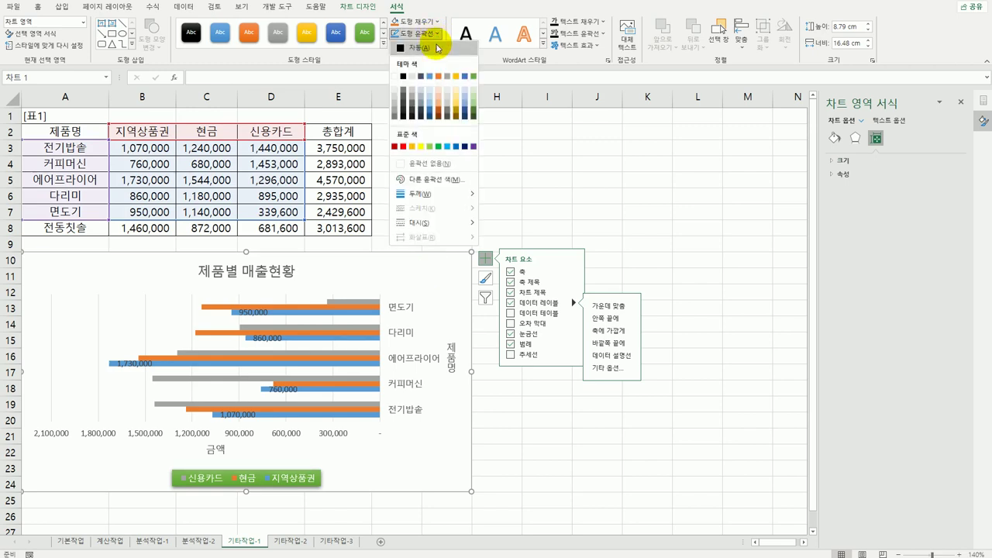
pyautogui.click(438, 152)
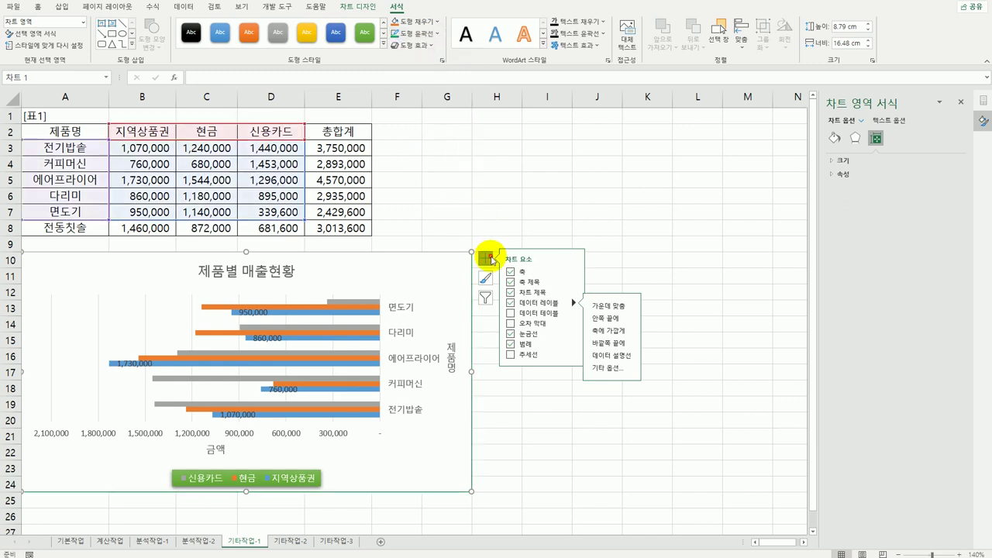
pyautogui.click(596, 200)
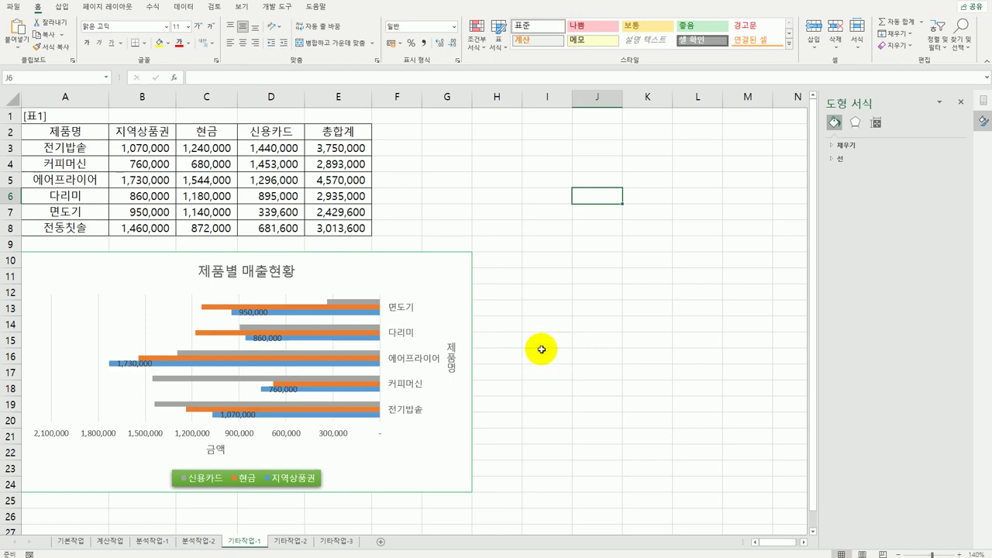
# - Go to sheet 기타작업-2 and select the empty cell H4 outside the order table
pyautogui.click(292, 540)
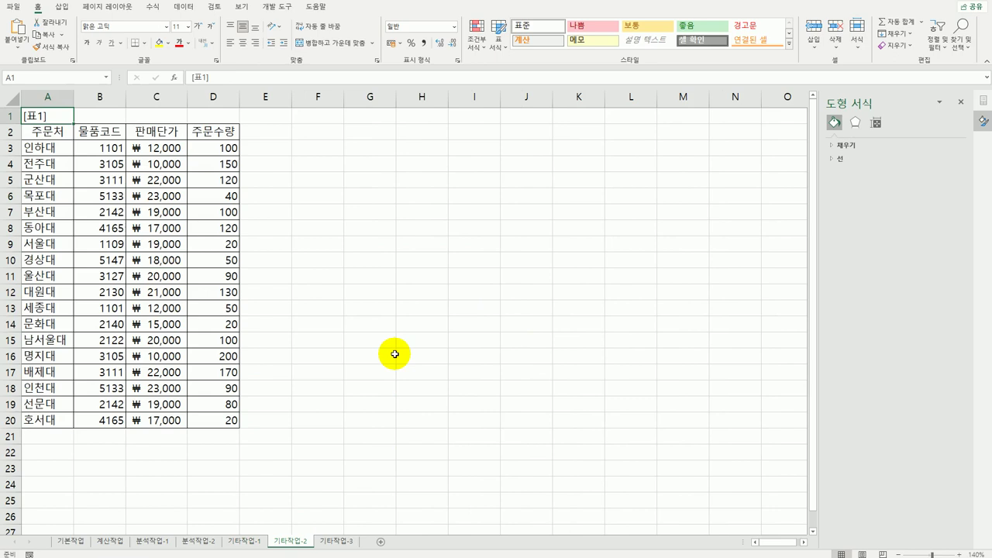
pyautogui.click(387, 330)
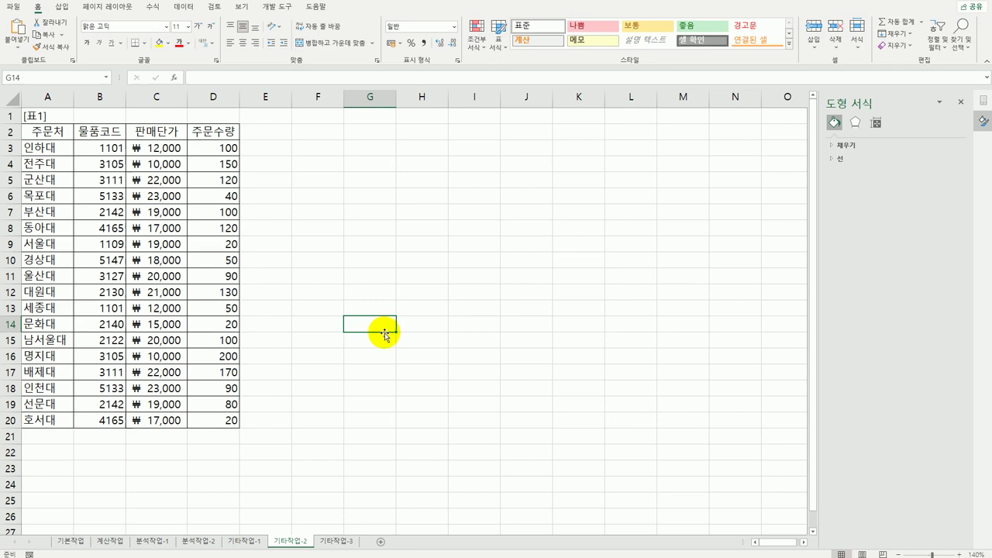
pyautogui.click(355, 169)
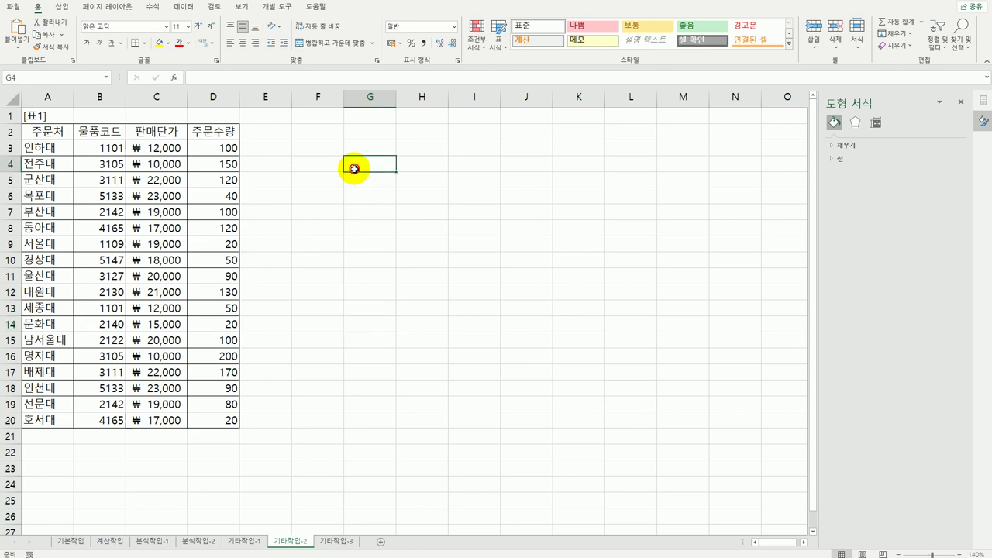
pyautogui.click(411, 169)
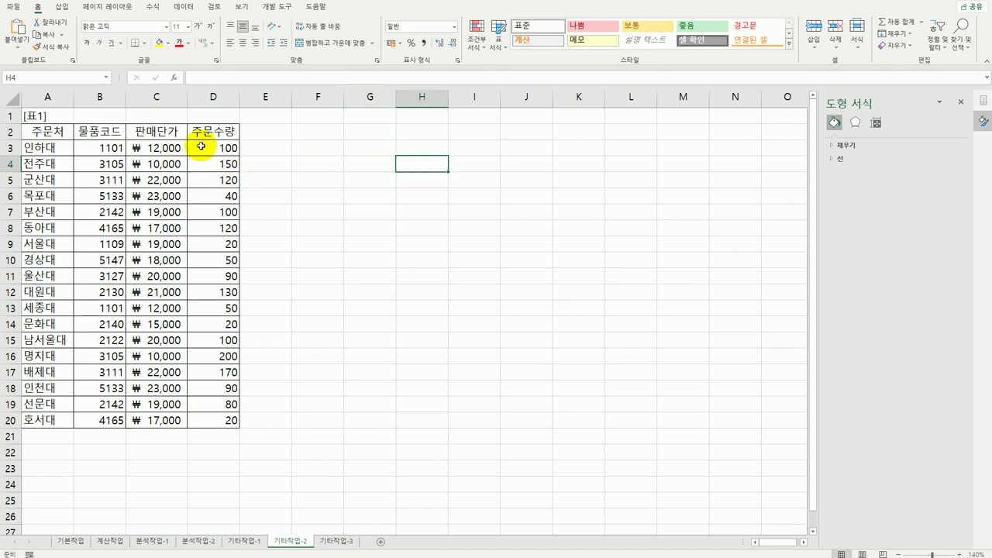
pyautogui.moveTo(206, 147); pyautogui.dragTo(200, 419)
pyautogui.click(428, 167)
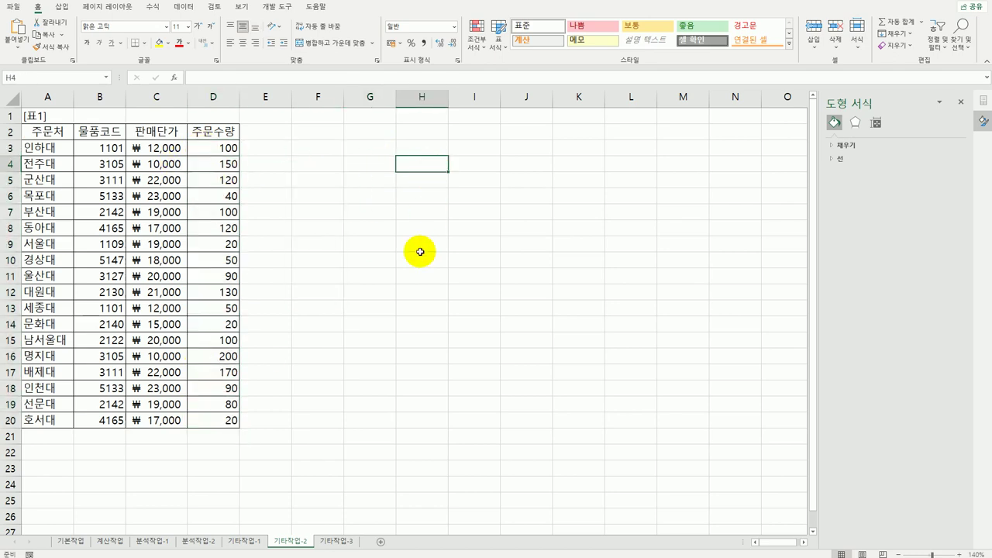
# - Start recording a new macro named 서식적용, stored in the current workbook (현재 통합 문서)
pyautogui.click(276, 7)
pyautogui.click(86, 24)
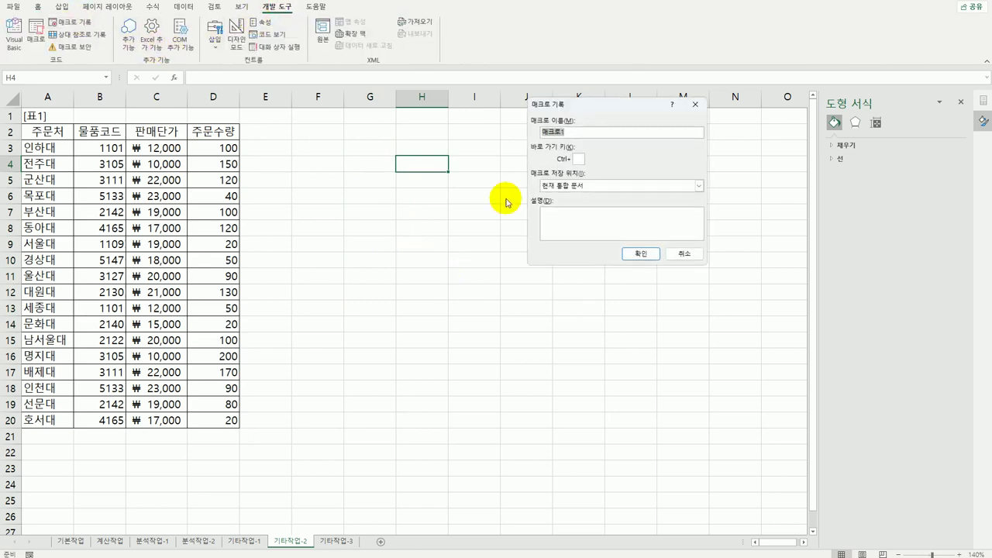
pyautogui.moveTo(575, 106); pyautogui.dragTo(368, 203)
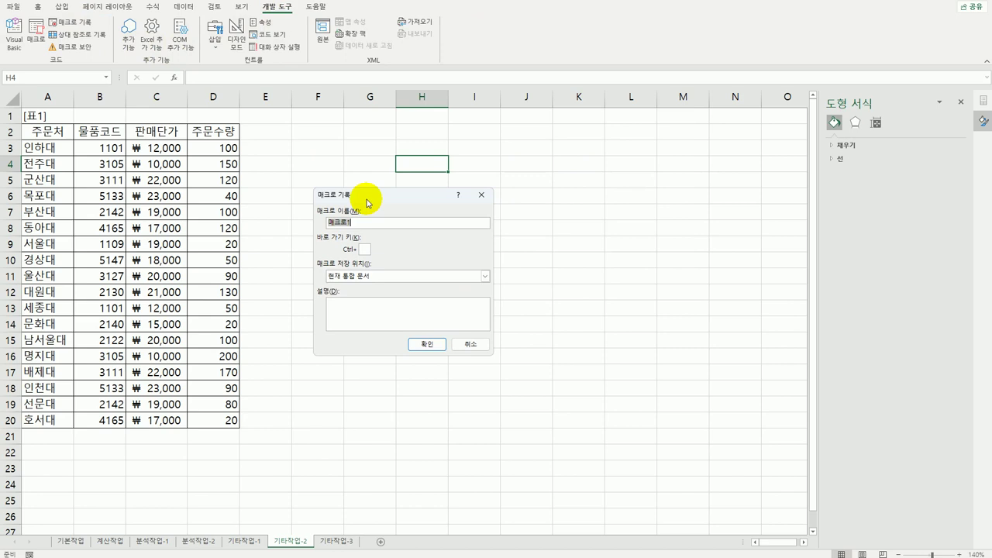
pyautogui.write('서식적용')
pyautogui.click(427, 344)
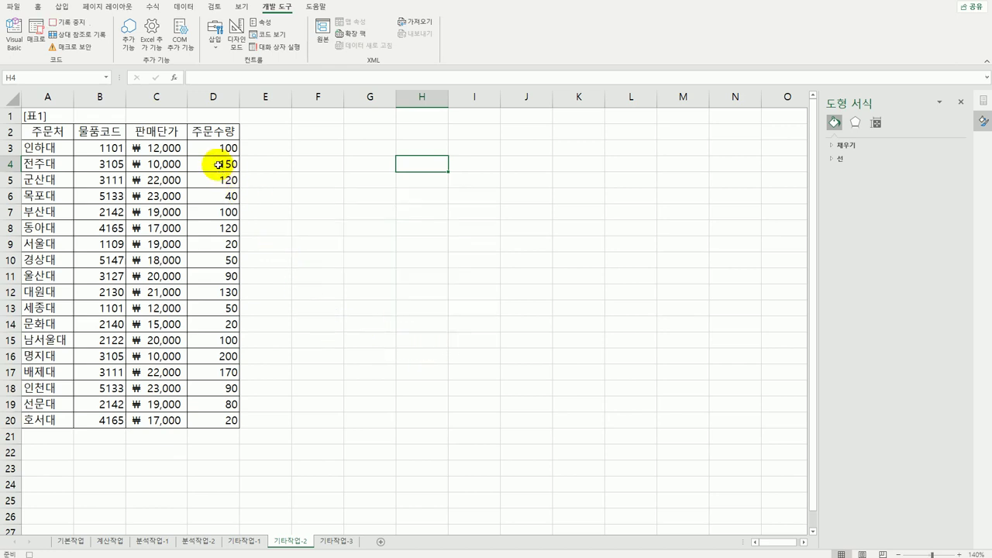
# - Apply the custom number format [파랑][>=100]0;[자홍][<=50]♣* 0;0 to the 주문수량 values in D3:D20
pyautogui.moveTo(209, 147); pyautogui.dragTo(197, 420)
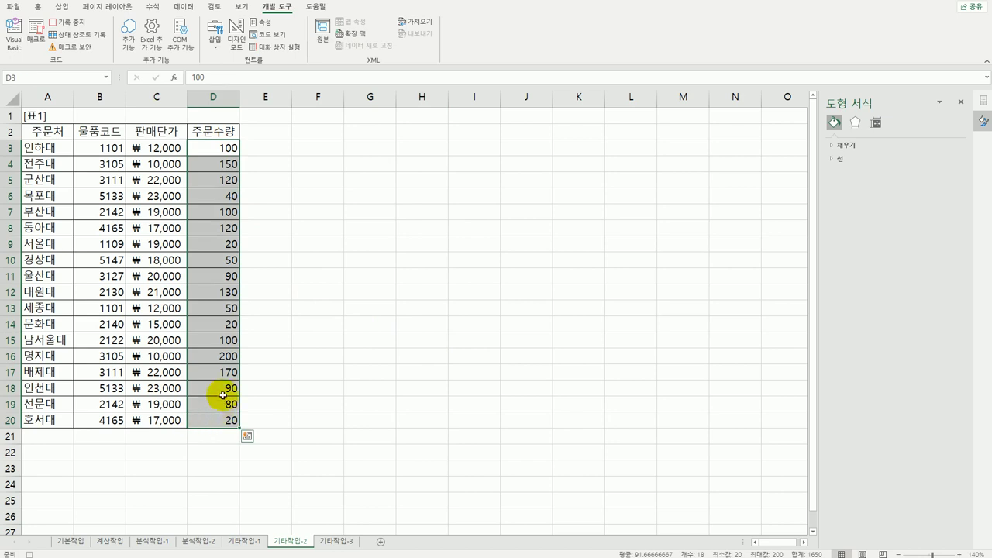
pyautogui.rightClick(216, 160)
pyautogui.click(292, 384)
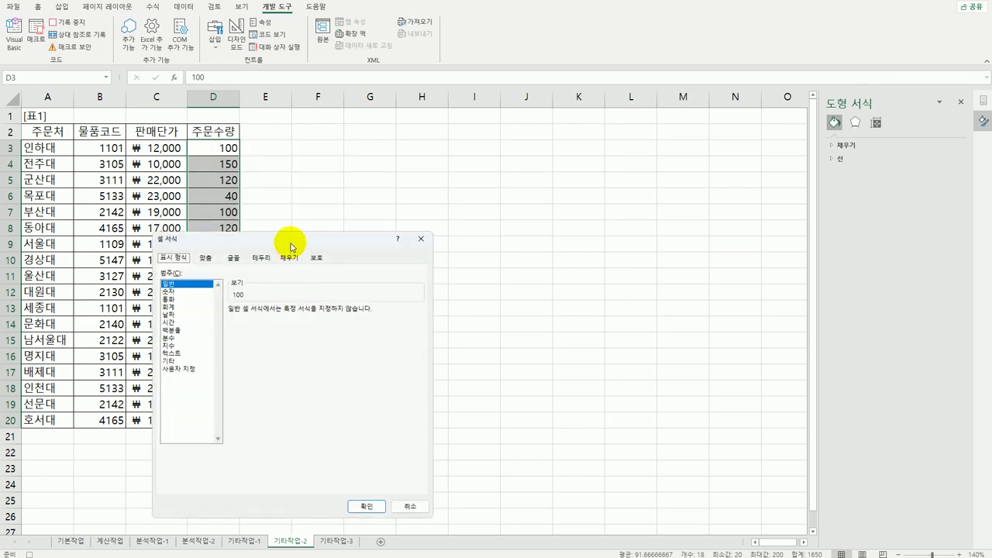
pyautogui.moveTo(291, 243); pyautogui.dragTo(405, 129)
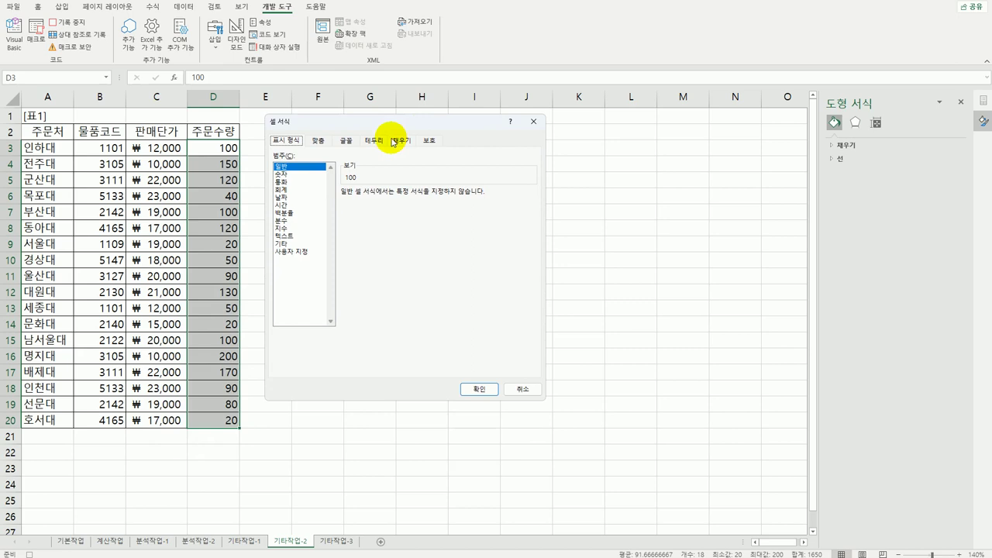
pyautogui.click(296, 252)
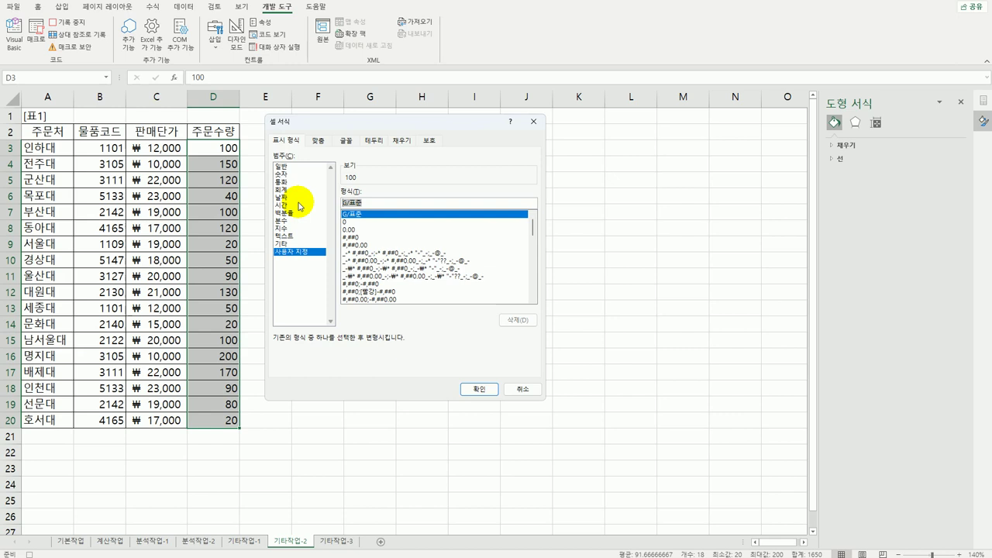
pyautogui.press('BackSpace')
pyautogui.write('[')
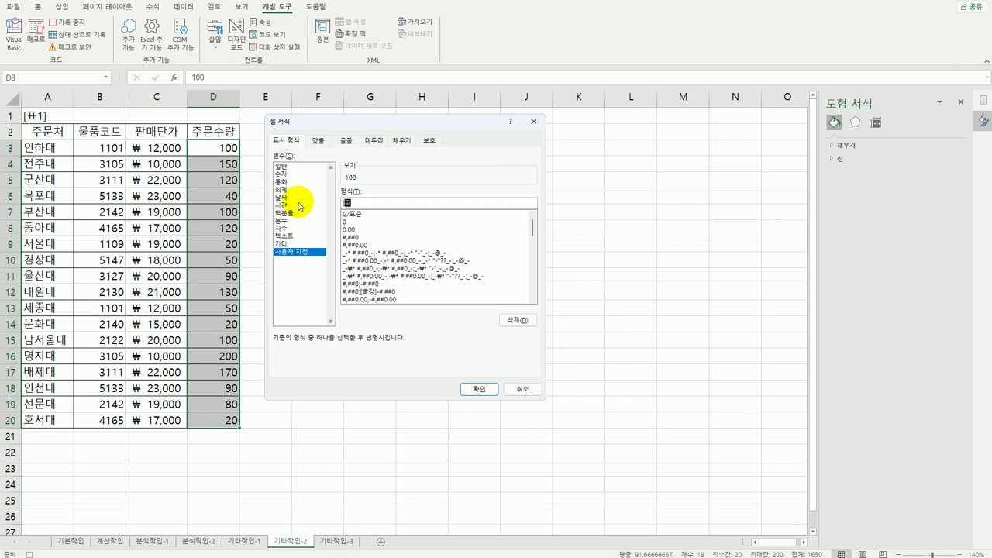
pyautogui.write('파랑][>=100]0;[')
pyautogui.write('자홍][<=50]ㅁ')
pyautogui.press('Hangul_Hanja')
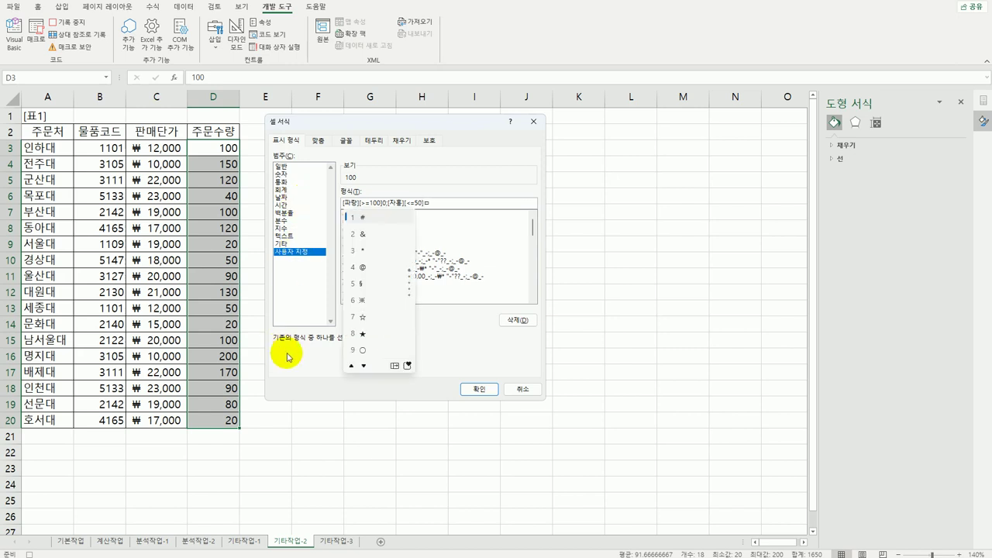
pyautogui.click(395, 366)
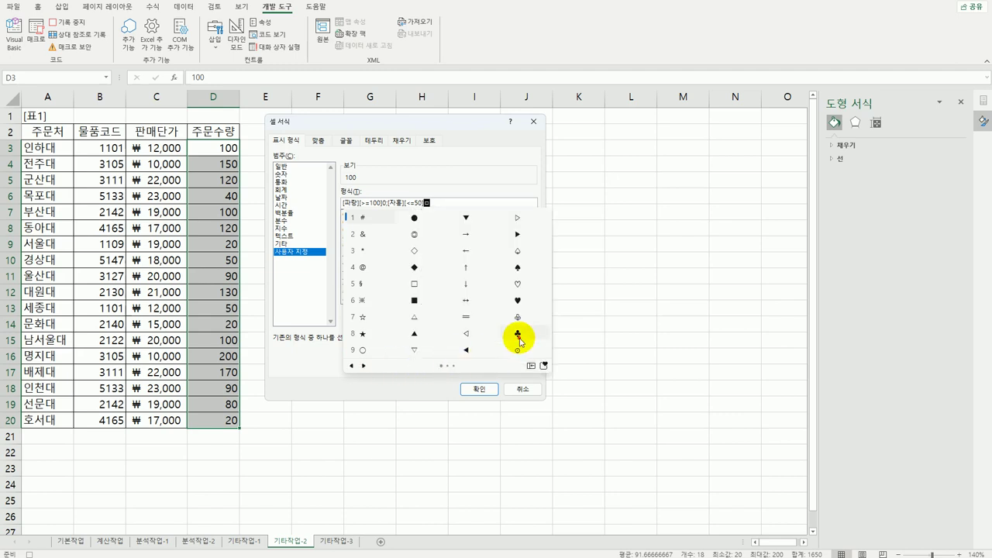
pyautogui.click(518, 334)
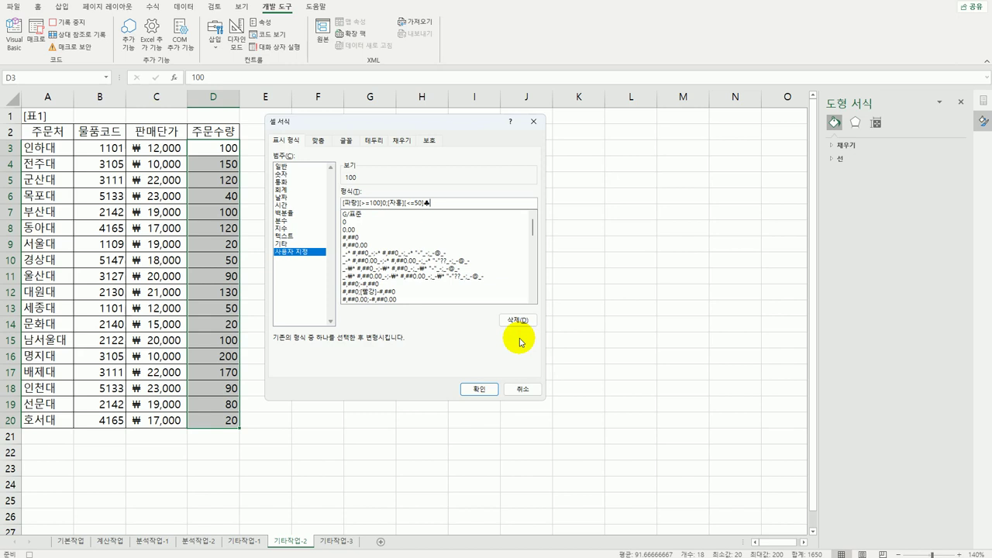
pyautogui.write('0]♣*')
pyautogui.click(479, 389)
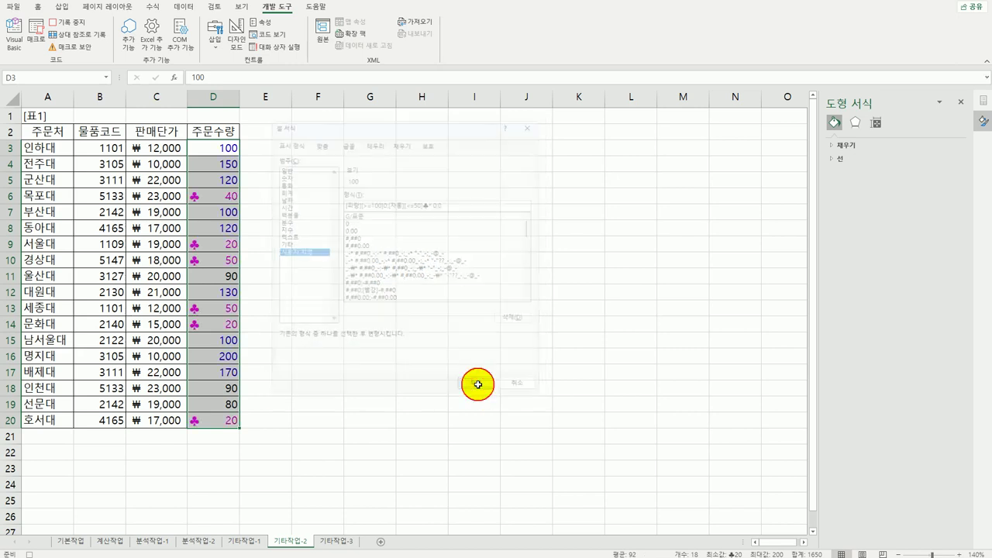
# - Stop recording the 서식적용 macro and select an empty cell outside the order table
pyautogui.click(204, 423)
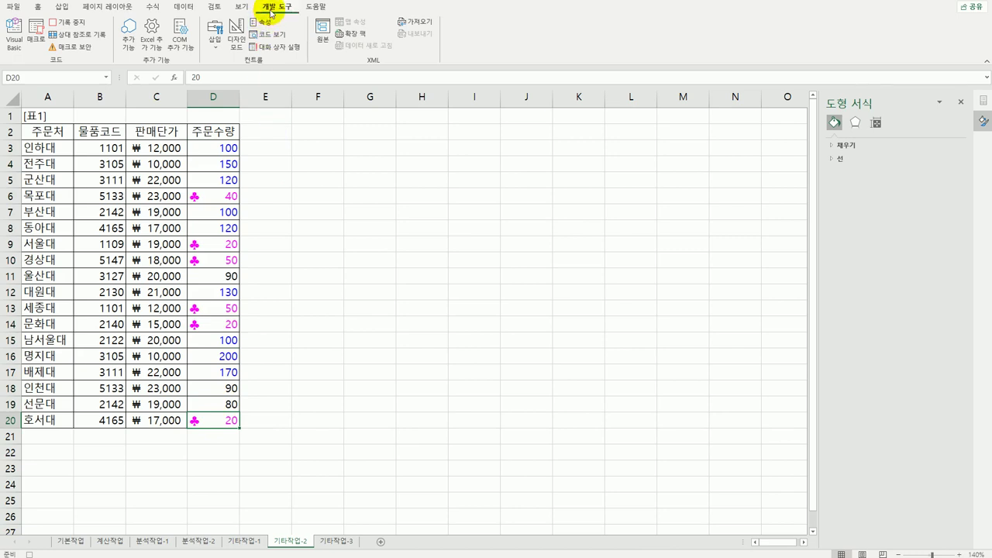
pyautogui.click(71, 23)
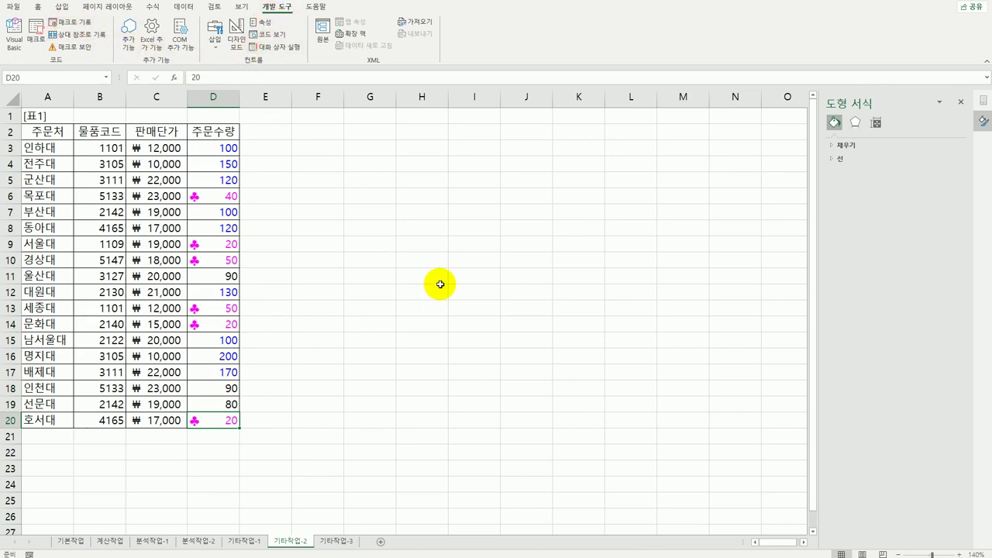
pyautogui.click(440, 283)
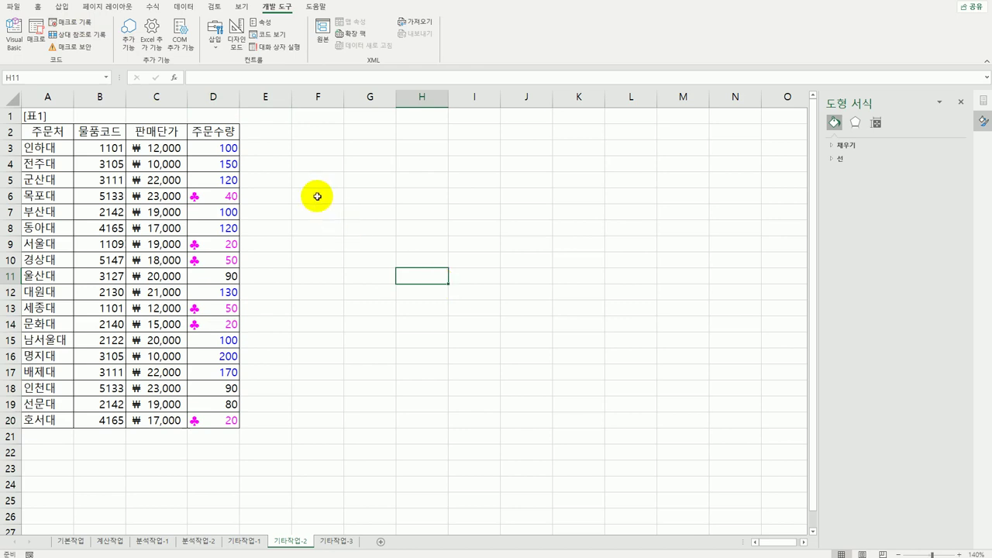
# - Draw a bevel rectangle (사각형: 빗면) fitted exactly to cells F2:G3 and label it 서식적용
pyautogui.click(66, 10)
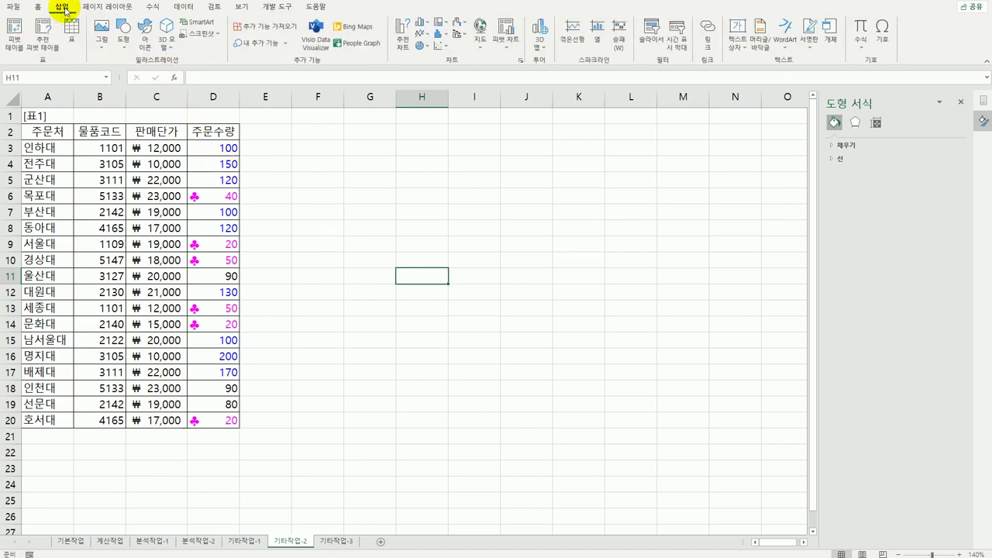
pyautogui.click(123, 39)
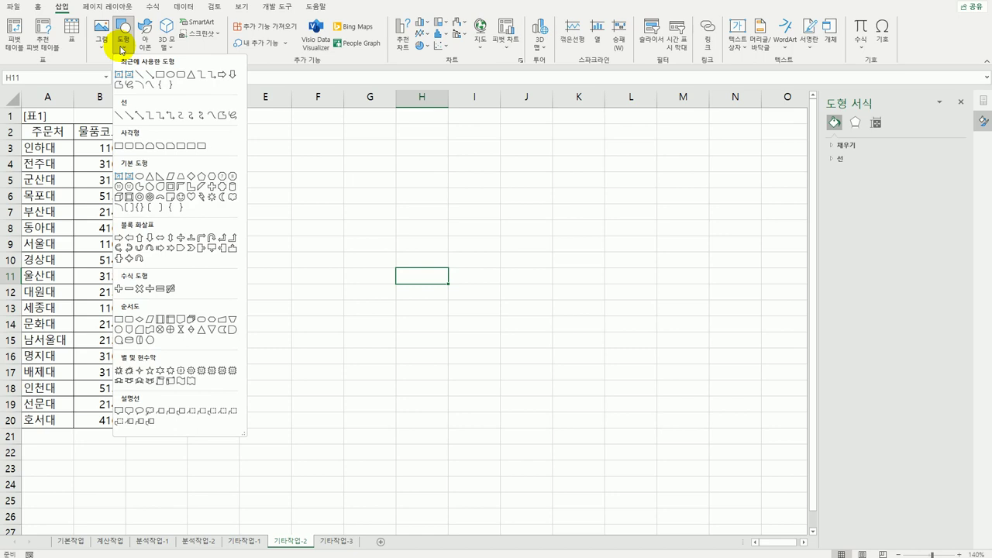
pyautogui.click(130, 198)
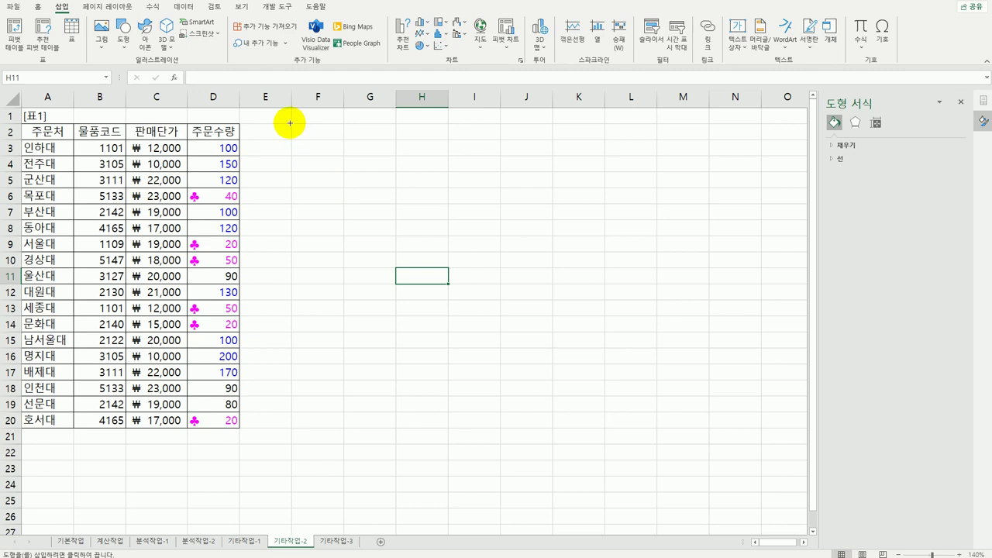
pyautogui.press('alt')
pyautogui.moveTo(292, 123); pyautogui.dragTo(380, 153)
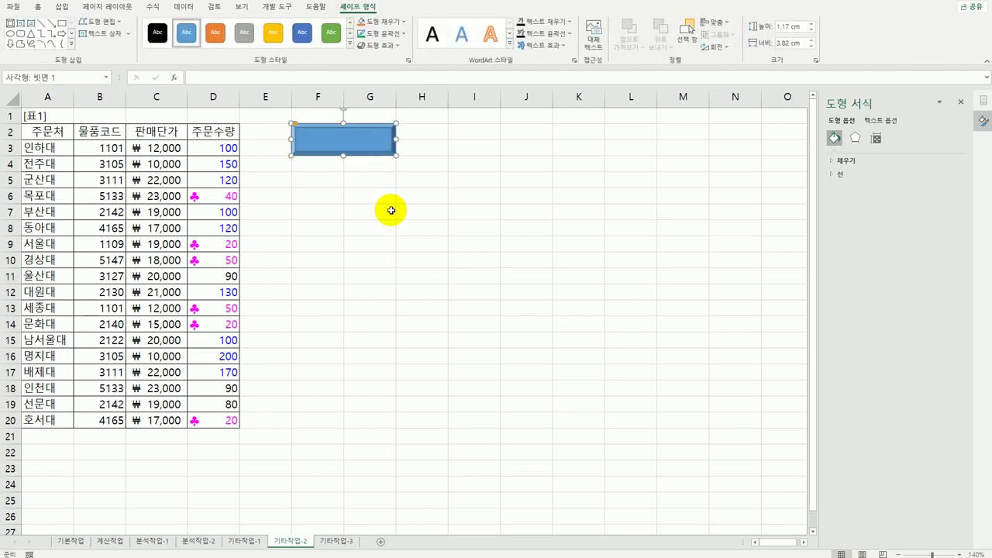
pyautogui.write('서식적용')
# - Assign the 서식적용 macro to the bevel shape over F2:G3 and deselect the shape
pyautogui.rightClick(370, 148)
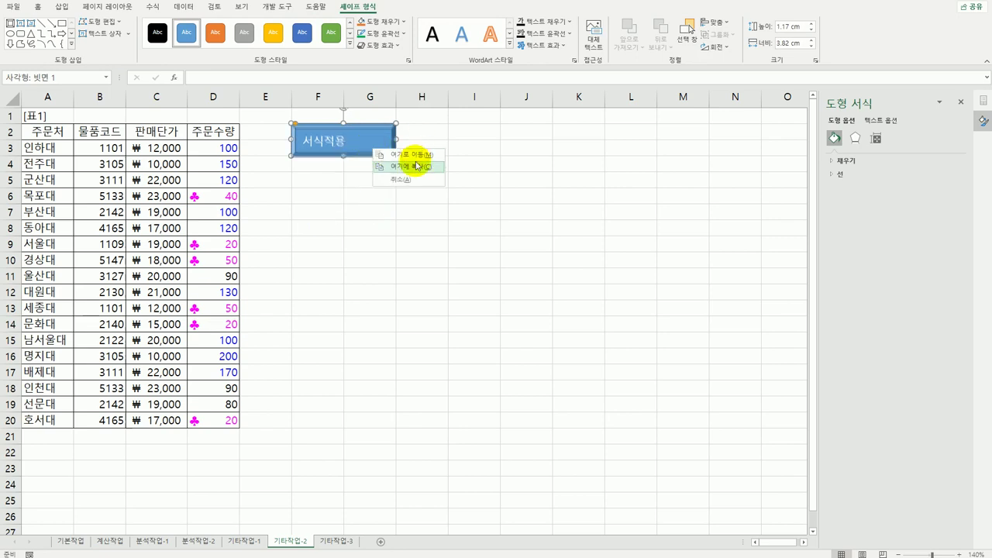
pyautogui.press('Escape')
pyautogui.rightClick(377, 134)
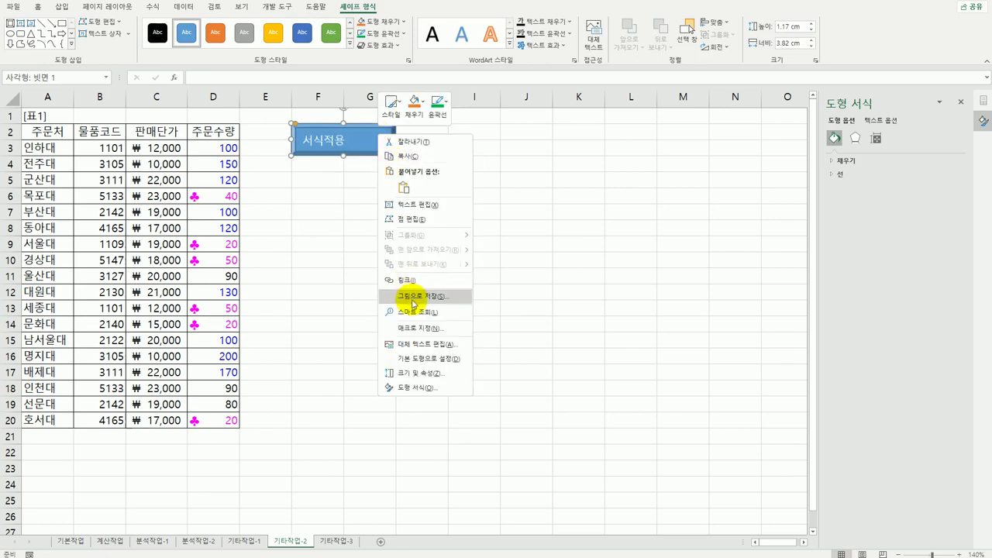
pyautogui.click(415, 328)
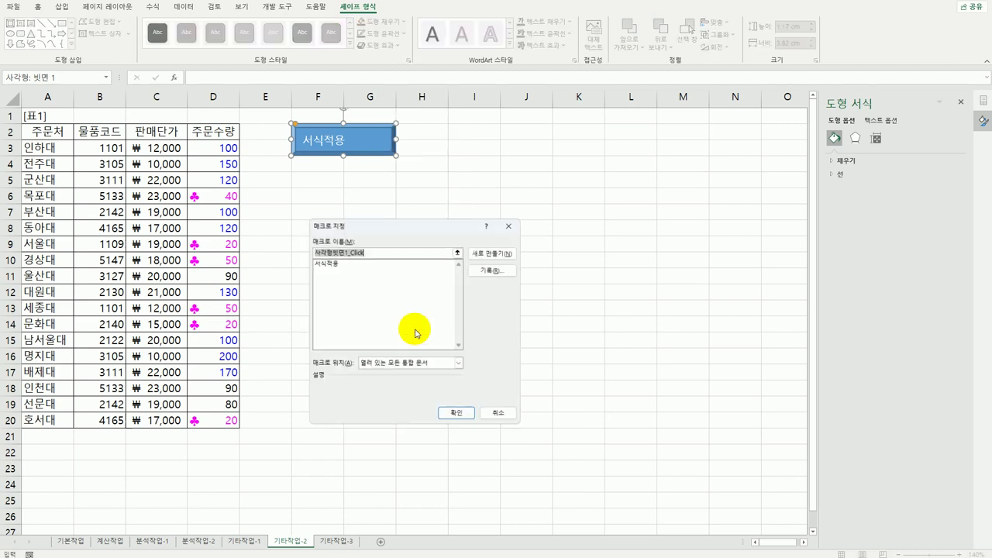
pyautogui.click(324, 263)
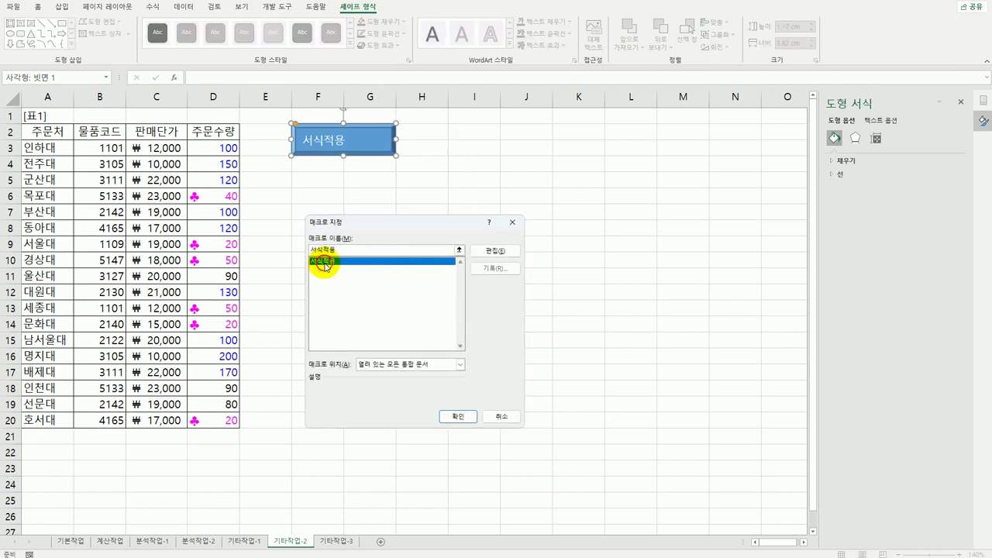
pyautogui.click(457, 417)
pyautogui.click(499, 321)
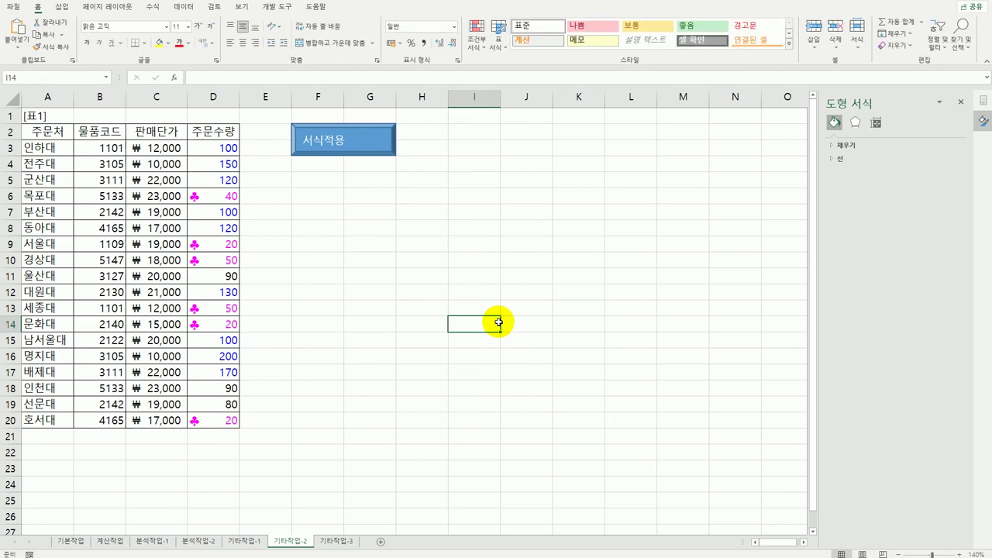
# - Start recording a new macro named 서식해제, stored in the current workbook (현재 통합 문서)
pyautogui.click(278, 6)
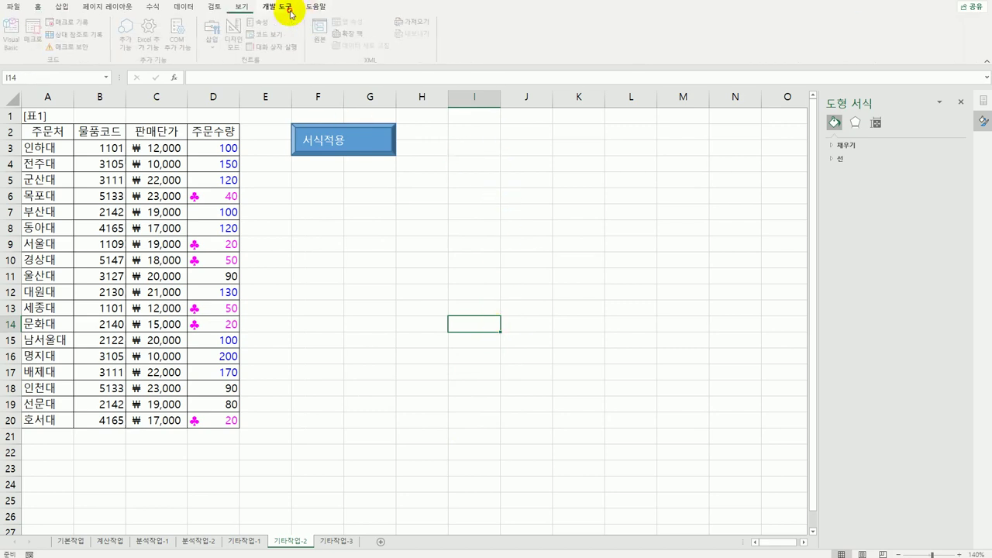
pyautogui.click(75, 21)
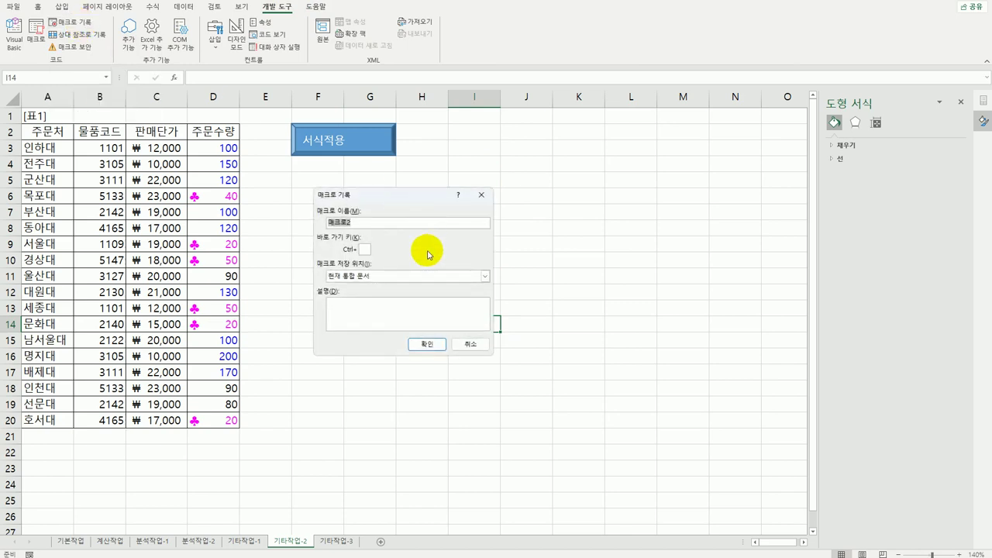
pyautogui.press('BackSpace')
pyautogui.write('서식해제')
pyautogui.click(426, 343)
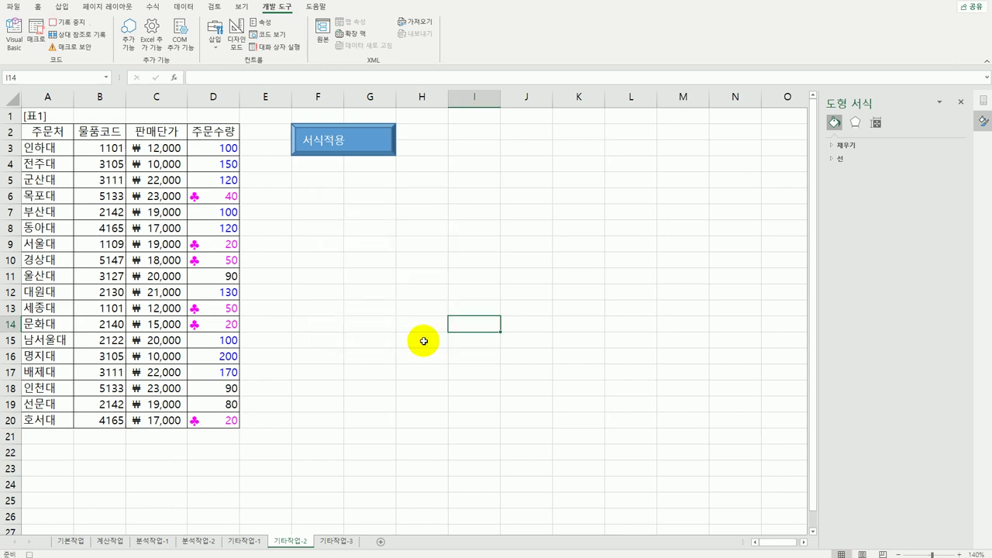
# - Set the number format of the 주문수량 values in D3:D20 to General (일반) and stop the macro recording
pyautogui.moveTo(221, 147); pyautogui.dragTo(224, 417)
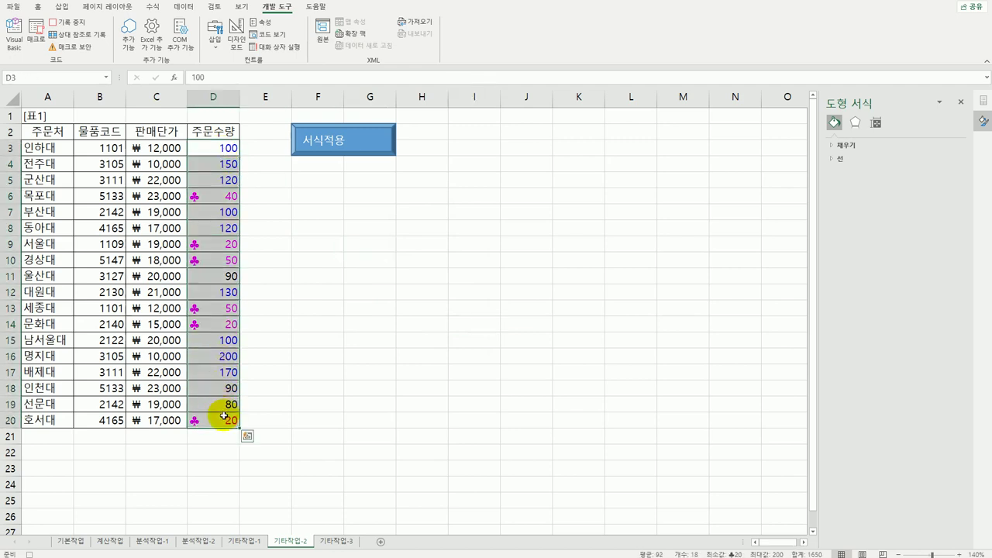
pyautogui.rightClick(227, 165)
pyautogui.click(258, 390)
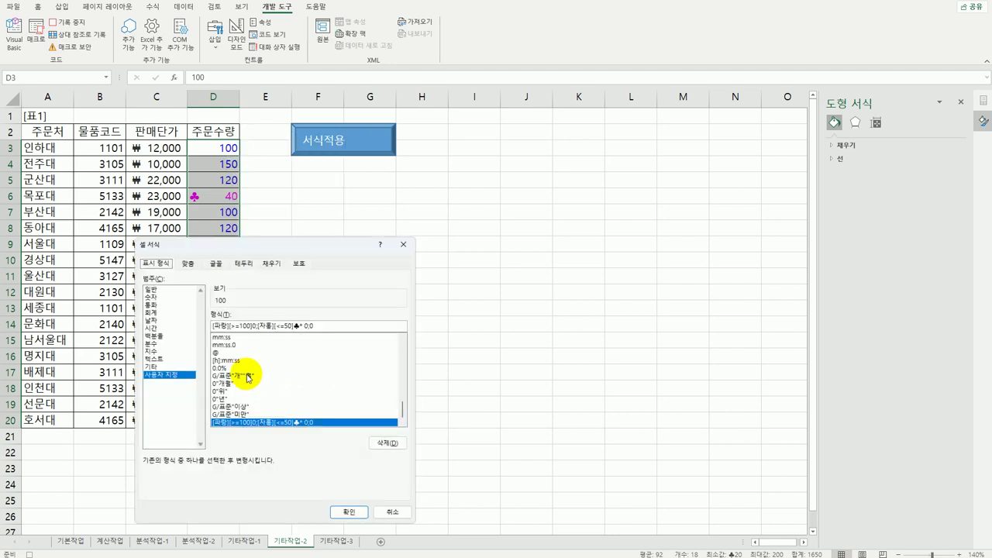
pyautogui.click(159, 289)
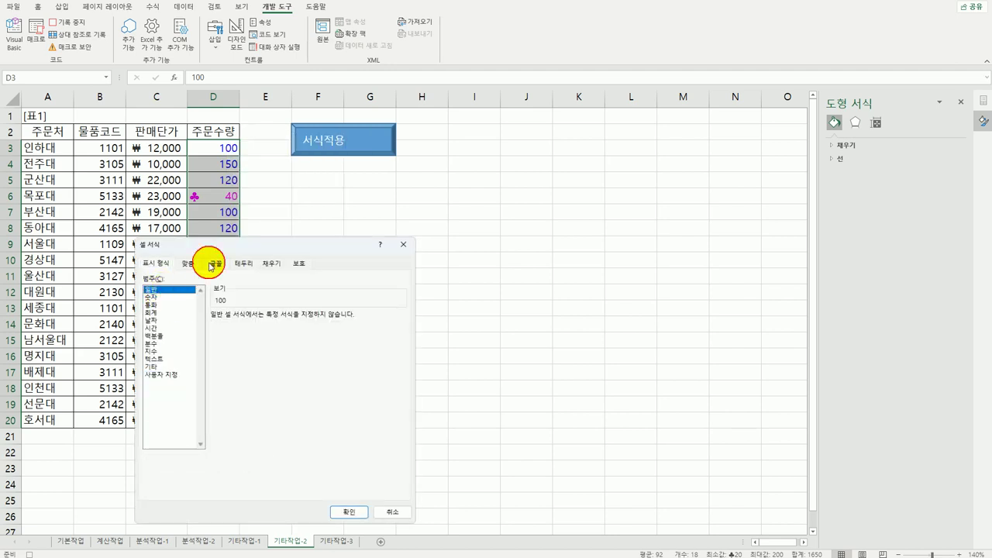
pyautogui.moveTo(225, 251); pyautogui.dragTo(419, 204)
pyautogui.click(525, 462)
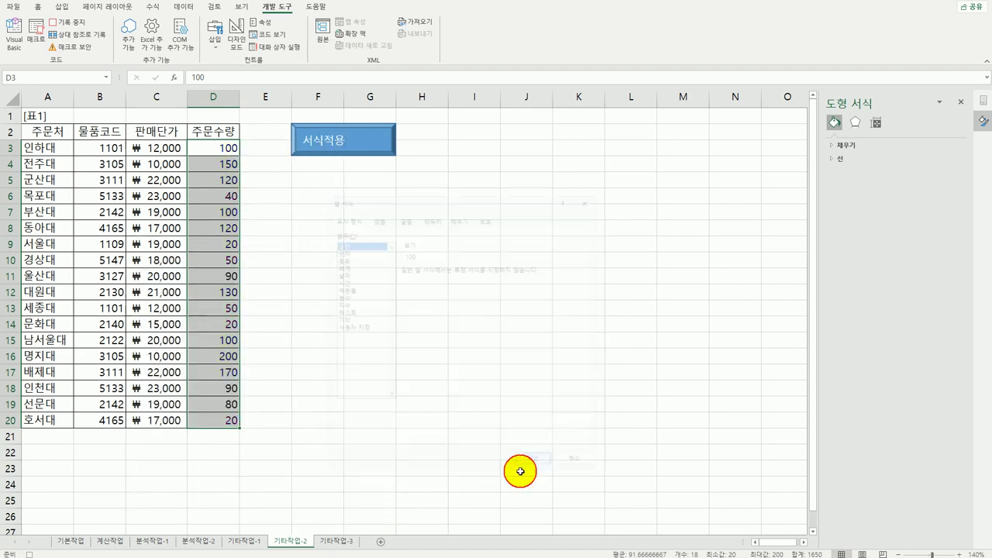
pyautogui.click(211, 421)
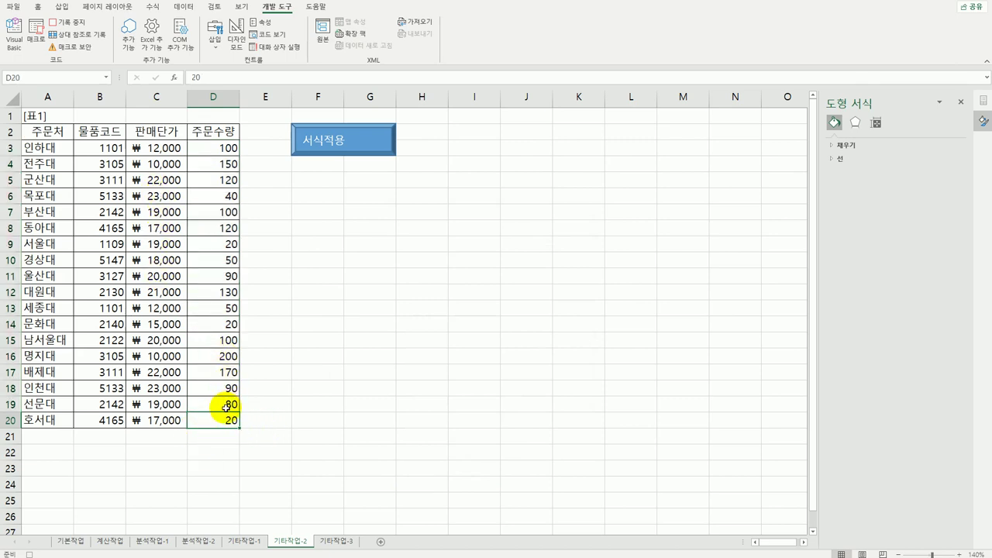
pyautogui.click(74, 22)
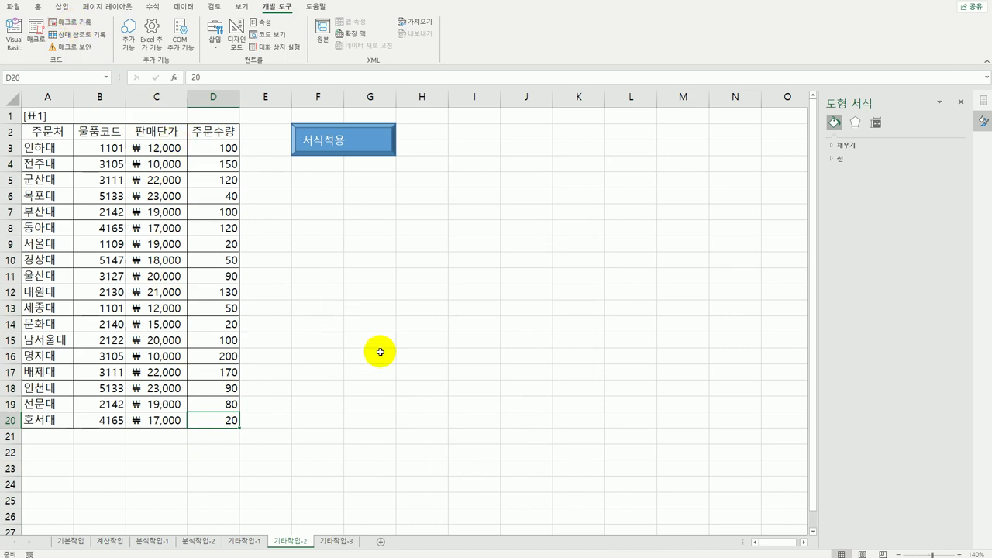
# - Draw a second bevel rectangle (사각형: 빗면) over cells F5:G6, label it 서식해제 and deselect it
pyautogui.click(62, 9)
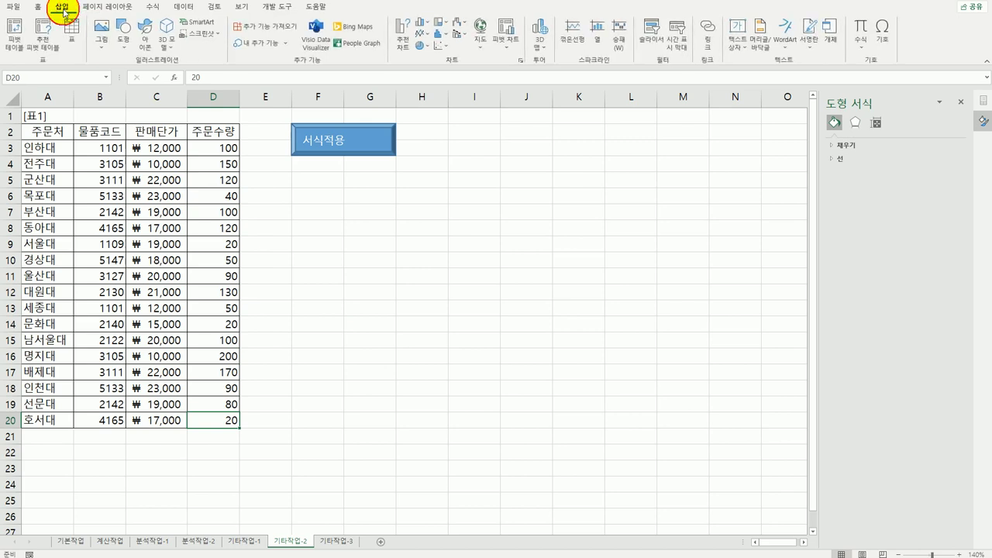
pyautogui.click(124, 38)
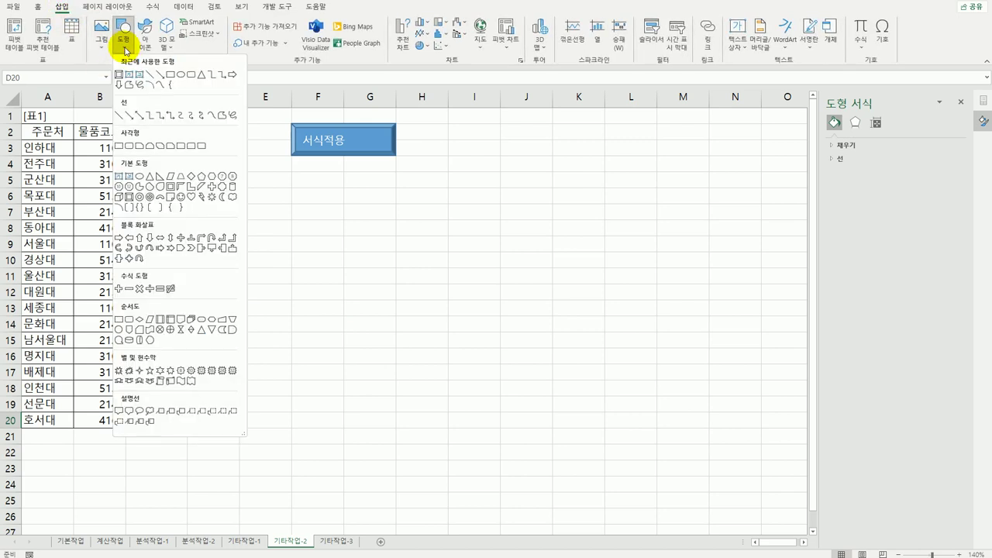
pyautogui.click(129, 197)
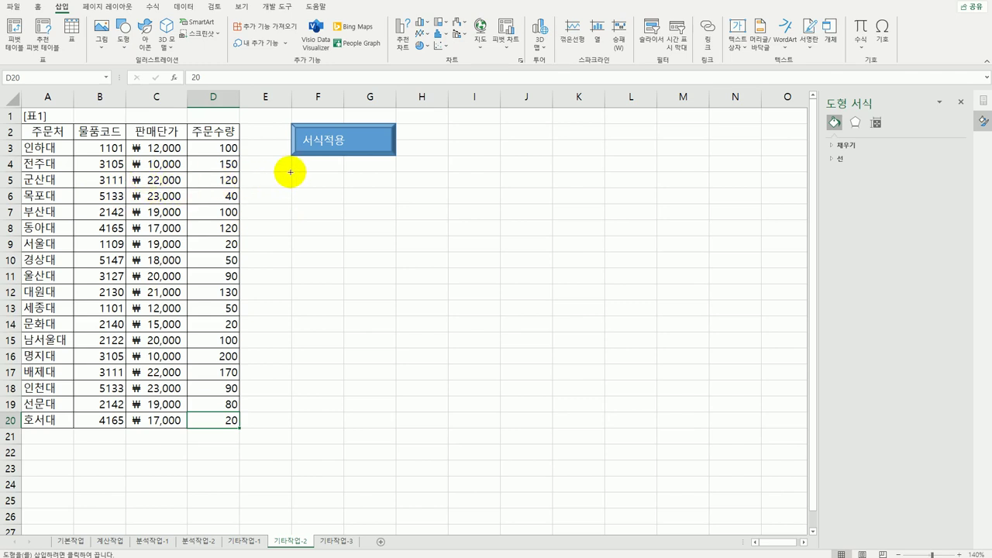
pyautogui.moveTo(289, 172); pyautogui.dragTo(385, 211)
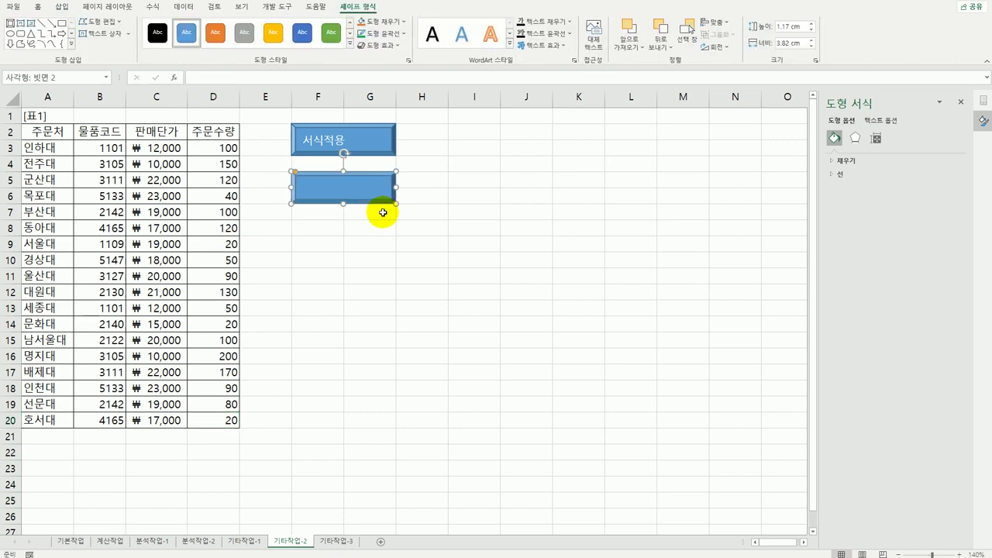
pyautogui.write('서식해제')
pyautogui.click(442, 243)
# - Assign the 서식해제 macro to the second bevel shape over F5:G6 and deselect the shape
pyautogui.rightClick(373, 201)
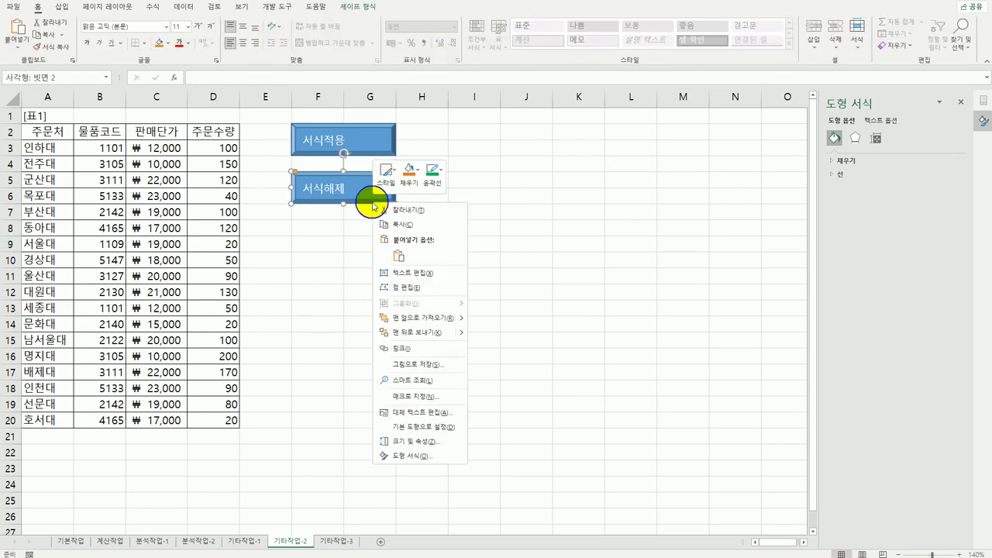
pyautogui.click(419, 396)
pyautogui.click(346, 336)
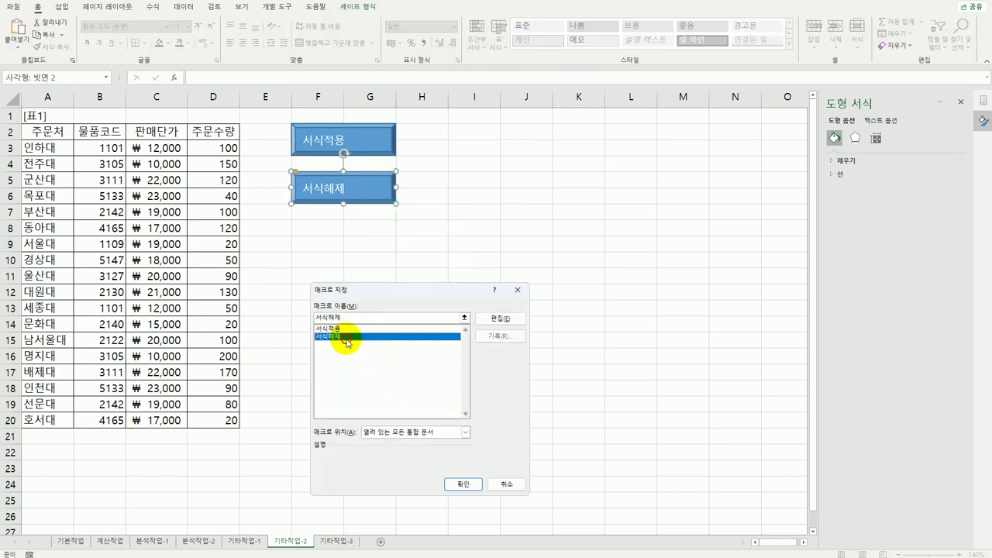
pyautogui.click(476, 322)
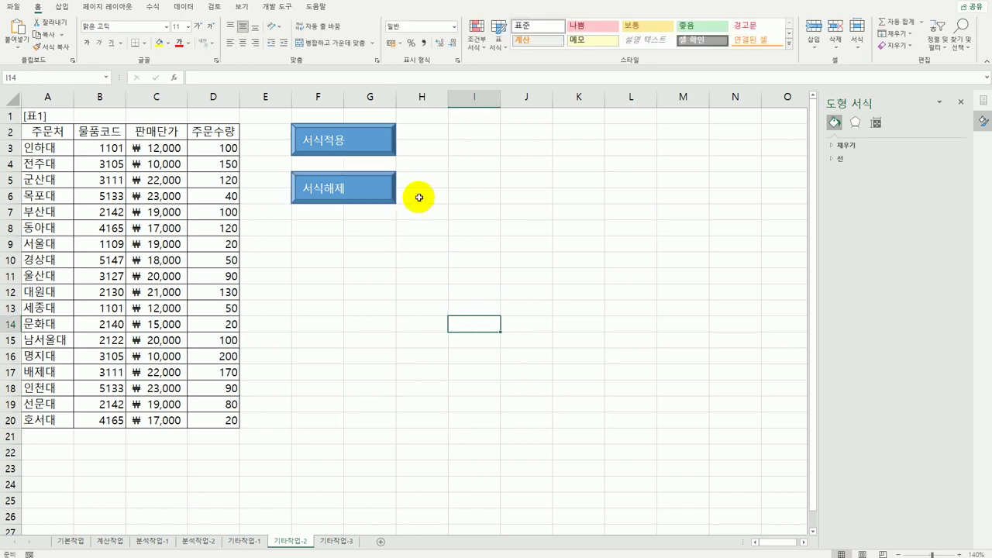
pyautogui.click(421, 193)
pyautogui.click(422, 276)
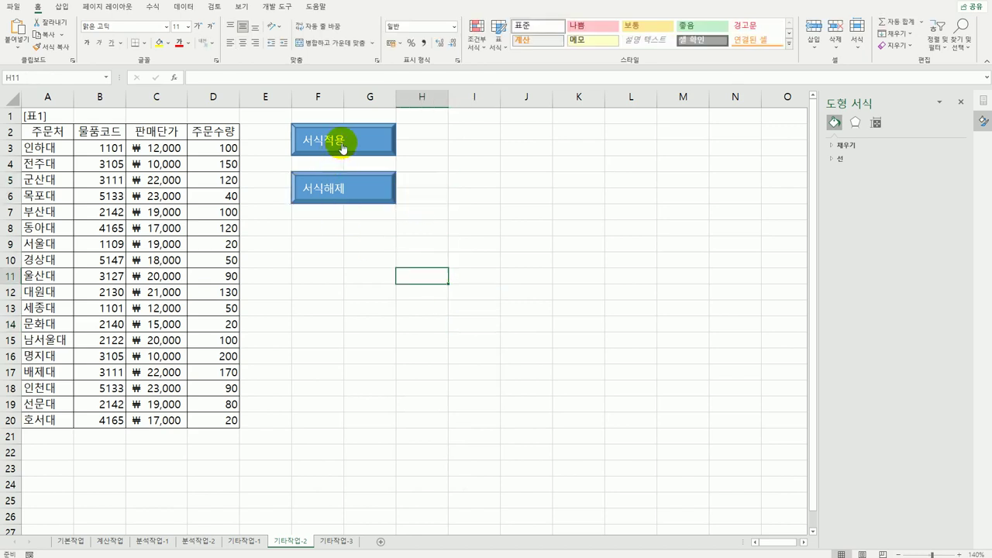
# - Test the 서식적용 and 서식해제 macros by running them from their shapes
pyautogui.click(329, 138)
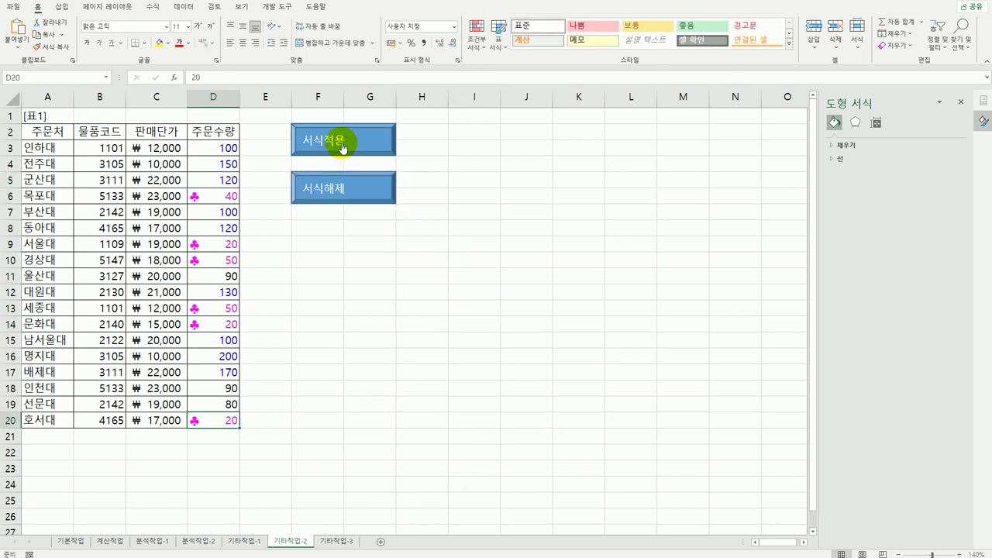
pyautogui.click(335, 200)
pyautogui.click(442, 265)
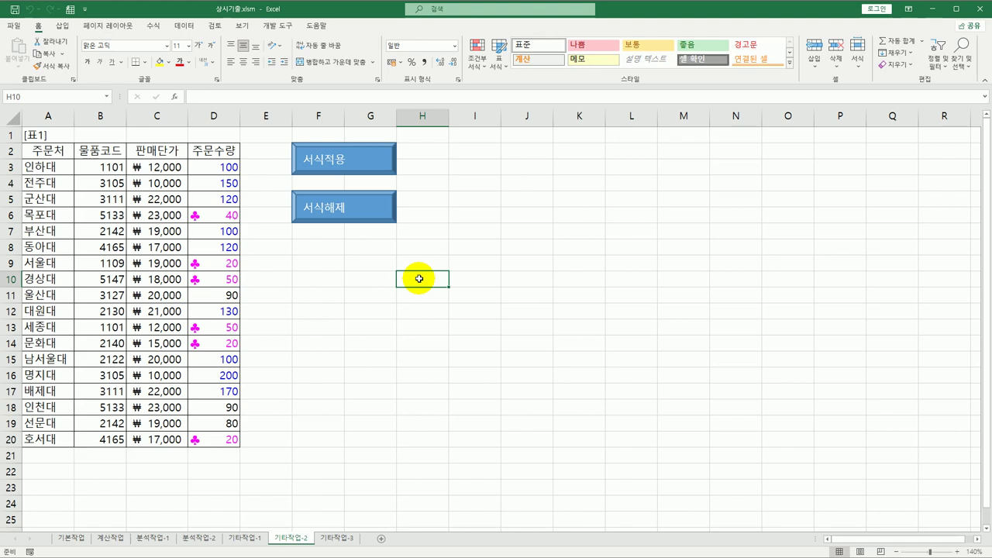
# - On the 기타작업-3 sheet, turn on design mode and open the click event procedure of the 판매등록 command button
pyautogui.click(346, 538)
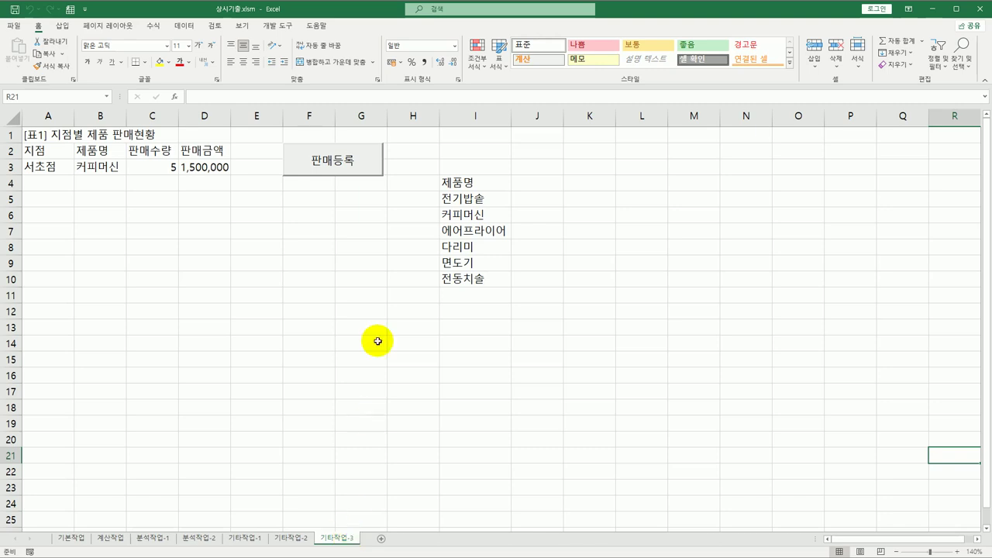
pyautogui.click(311, 237)
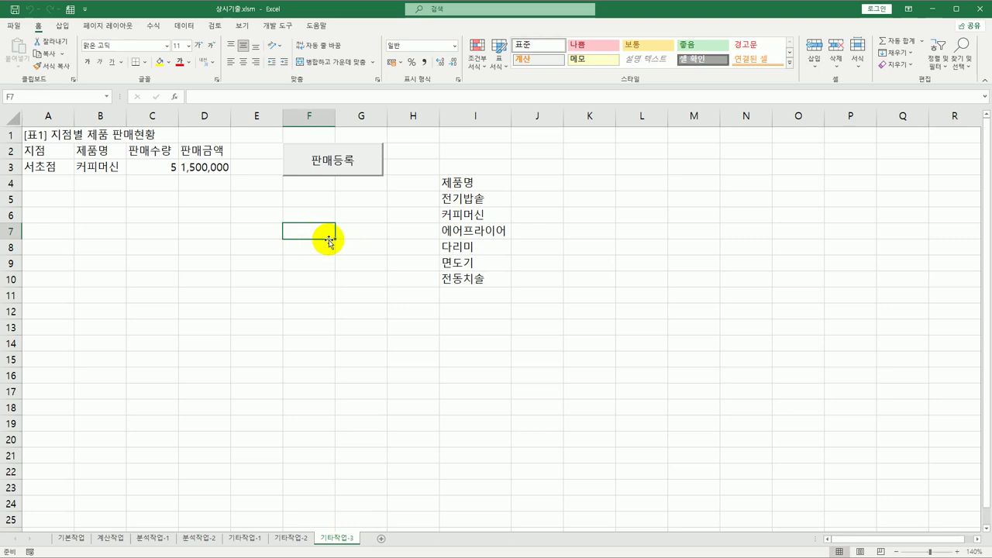
pyautogui.click(277, 25)
pyautogui.click(235, 60)
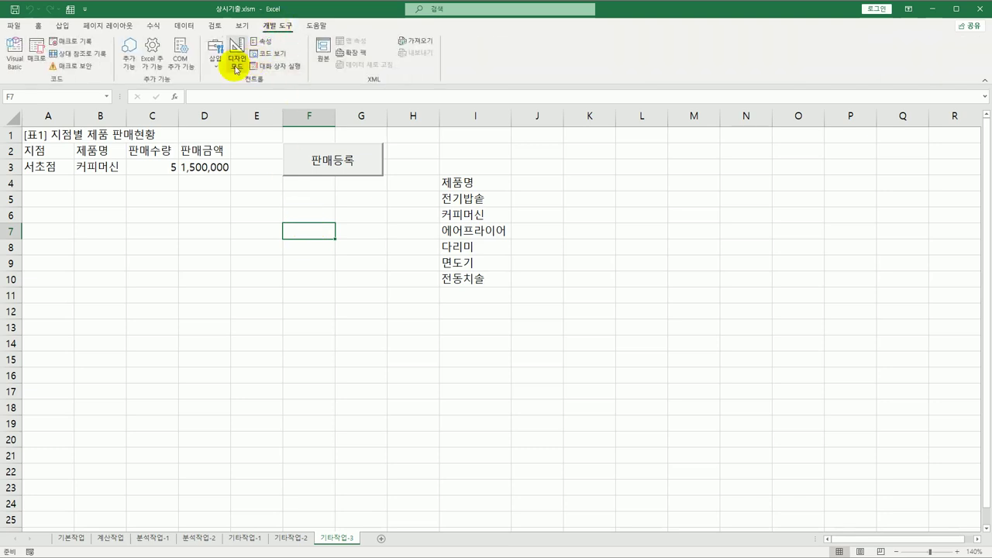
pyautogui.click(341, 169)
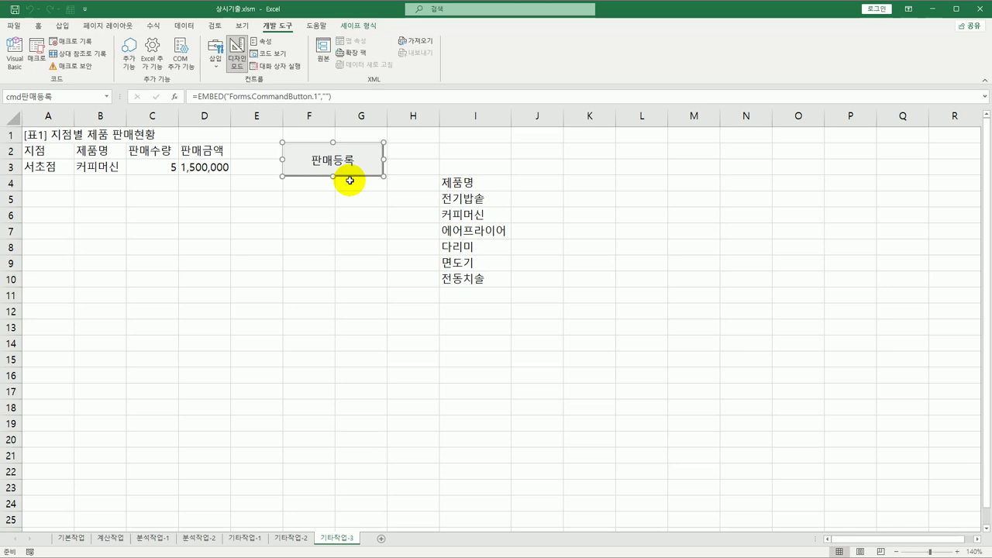
pyautogui.doubleClick(337, 162)
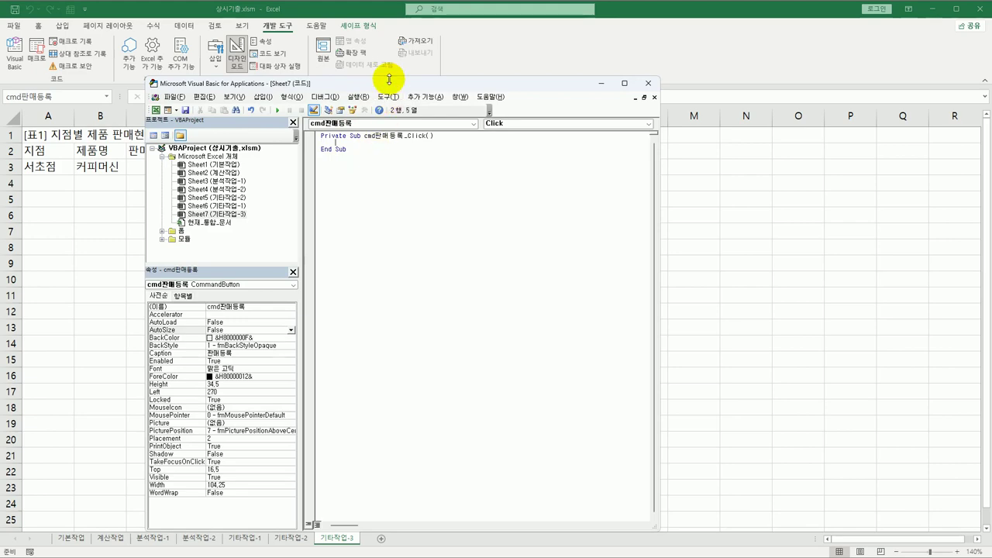
# - Write 판매등록.Show in the cmd판매등록_Click procedure so that the button opens the 판매등록 form
pyautogui.moveTo(387, 83); pyautogui.dragTo(260, 25)
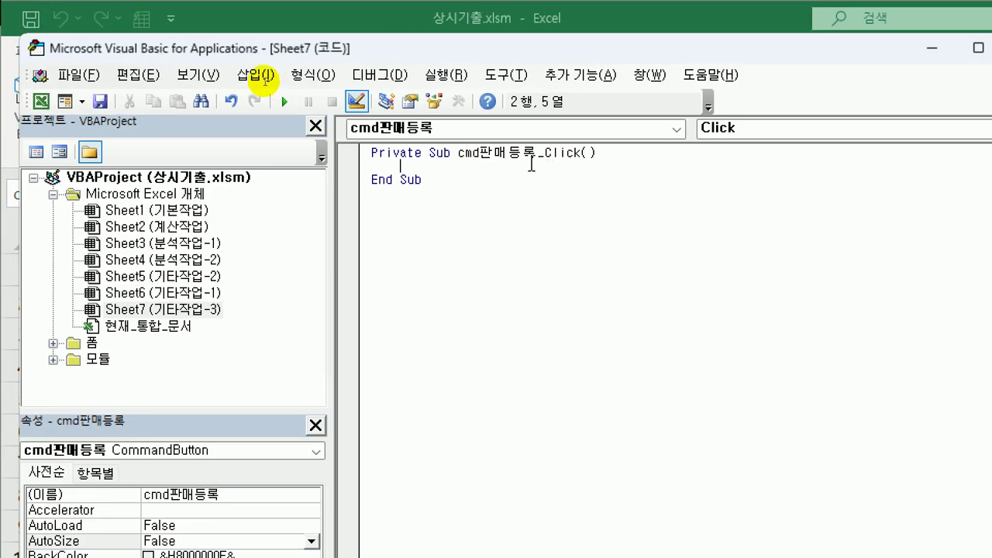
pyautogui.write('vks')
pyautogui.press('BackSpace')
pyautogui.press('BackSpace')
pyautogui.press('BackSpace')
pyautogui.press('Hangul')
pyautogui.write('판매등록.')
pyautogui.press('Hangul')
pyautogui.write('s')
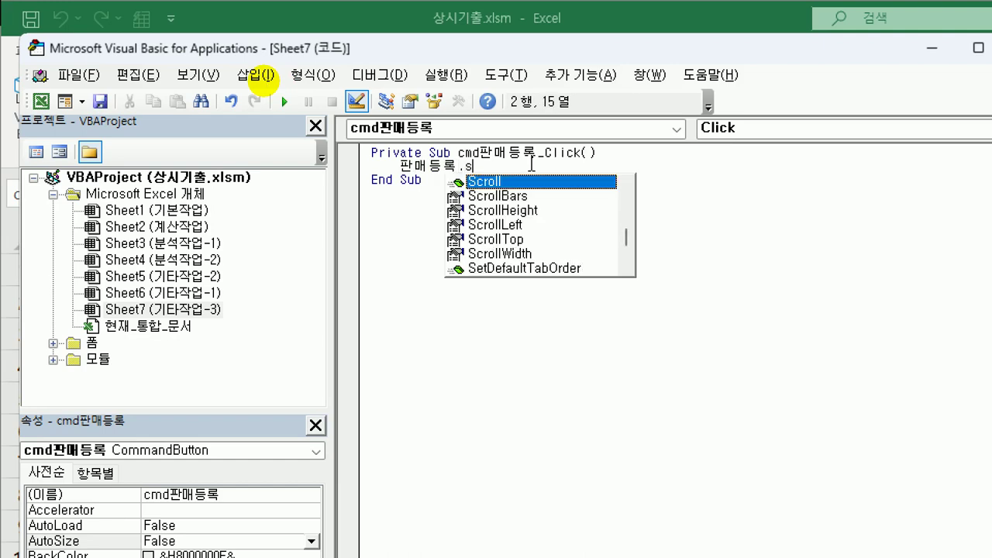
pyautogui.write('h')
pyautogui.press('Tab')
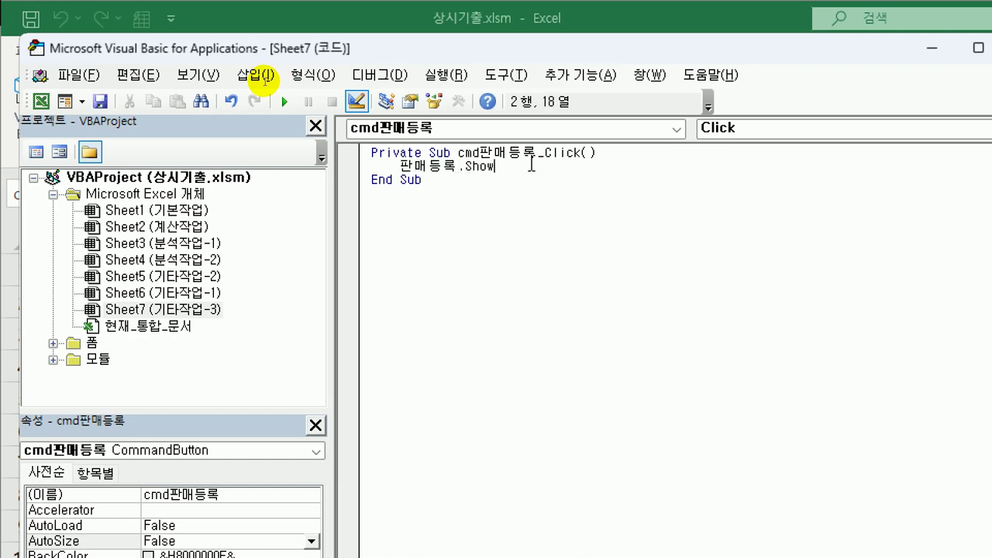
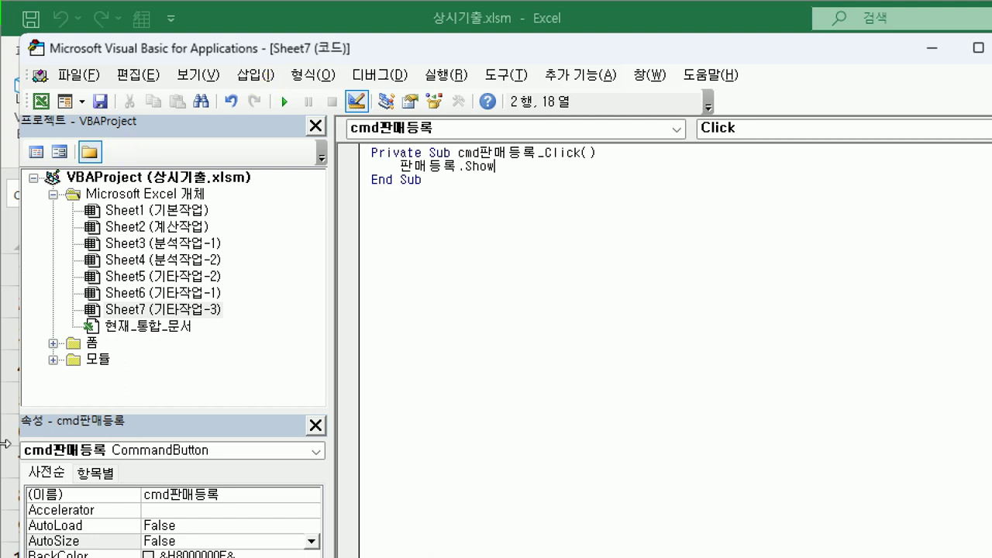
# - Open the code of the 판매등록 form from the project's forms (폼) folder
pyautogui.click(94, 343)
pyautogui.doubleClick(95, 345)
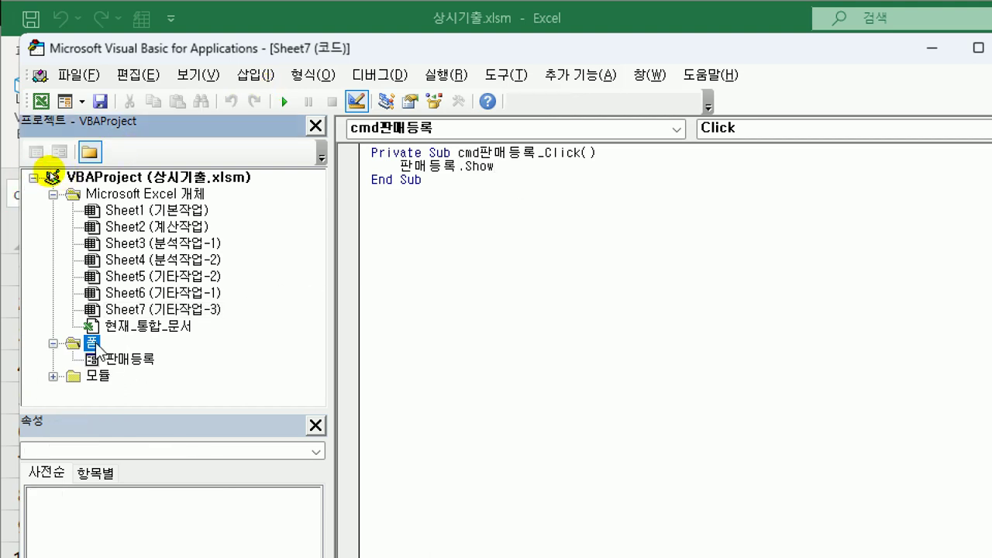
pyautogui.click(113, 361)
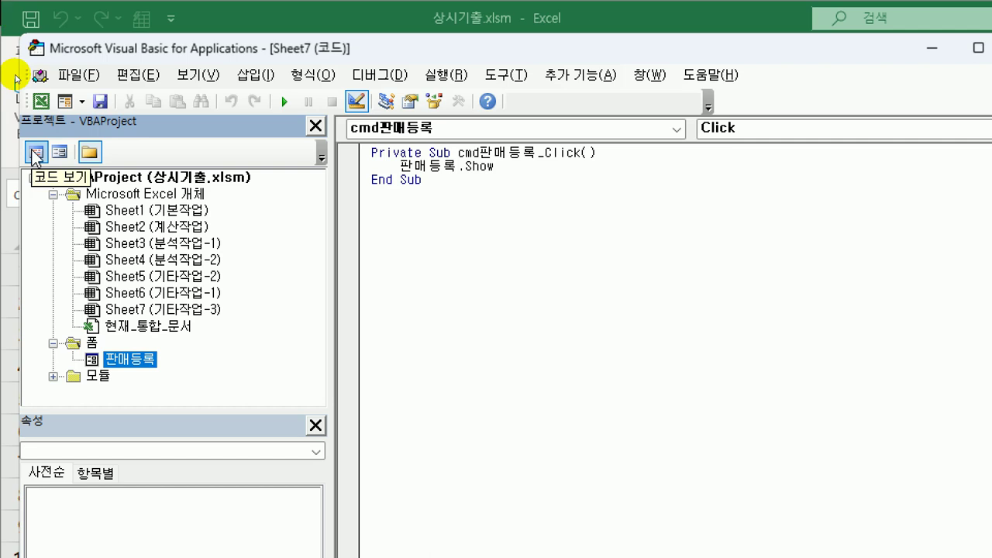
pyautogui.click(35, 153)
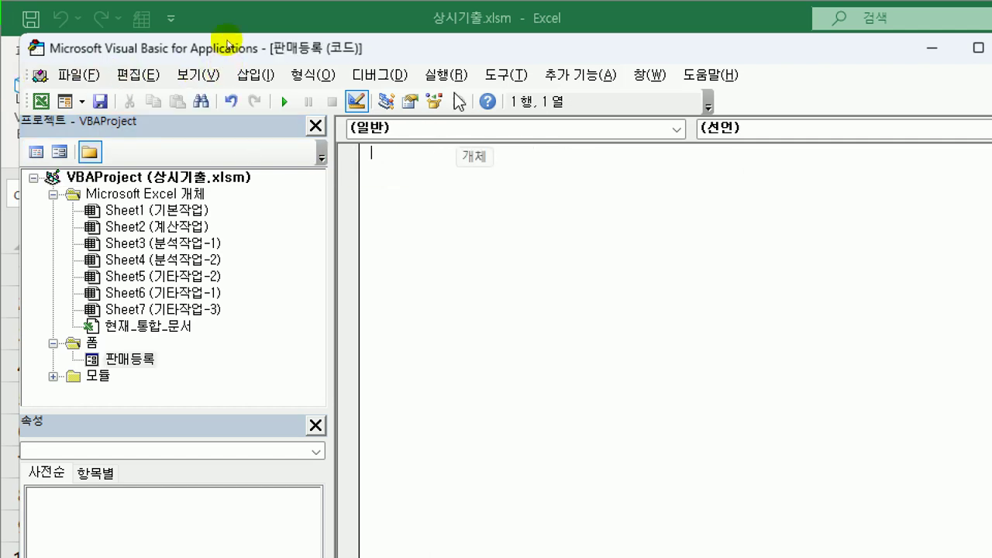
pyautogui.moveTo(227, 42); pyautogui.dragTo(207, 31)
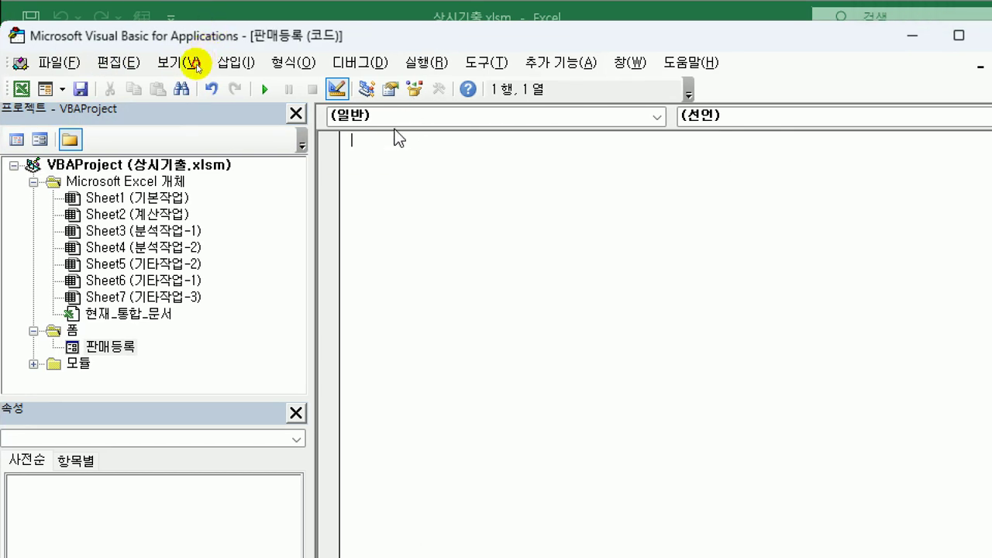
# - Create the Initialize event procedure for the UserForm object
pyautogui.click(395, 117)
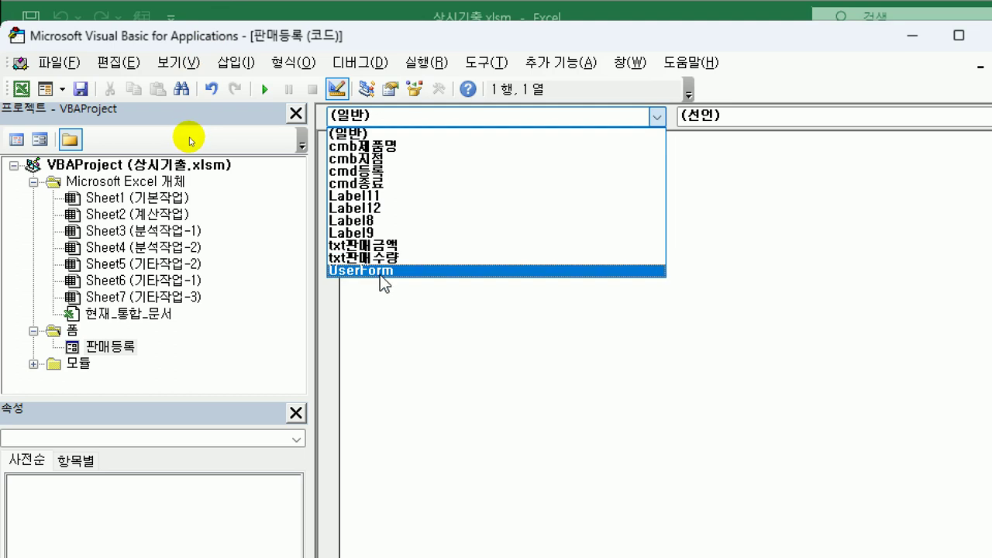
pyautogui.click(379, 270)
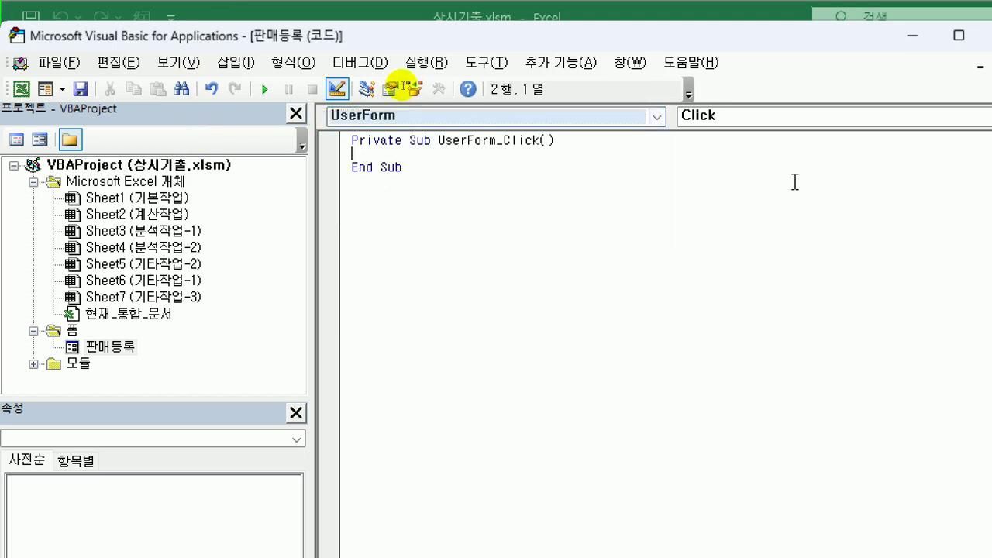
pyautogui.click(721, 115)
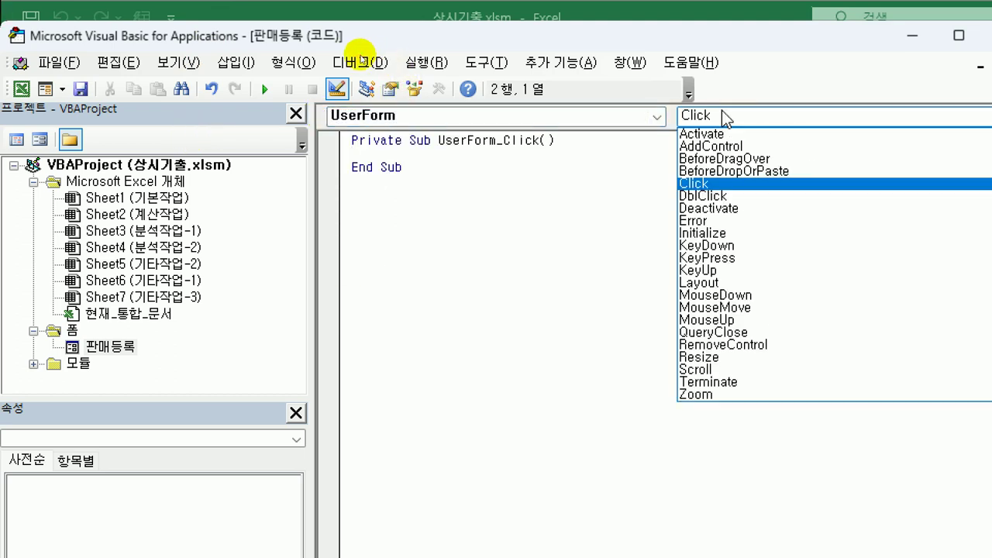
pyautogui.click(722, 232)
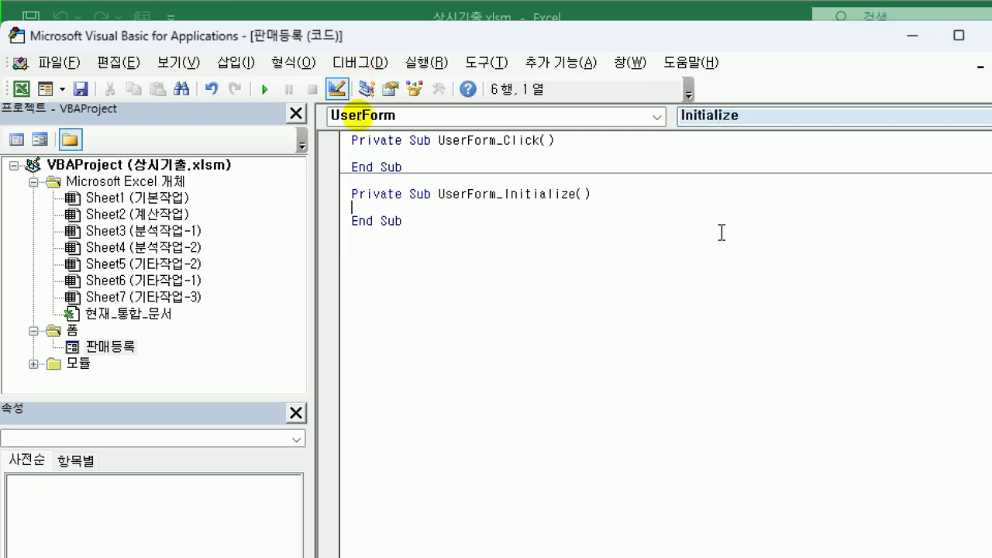
# - Add the line cmb지점.AddItem "서초점" to the UserForm_Initialize procedure
pyautogui.press('Tab')
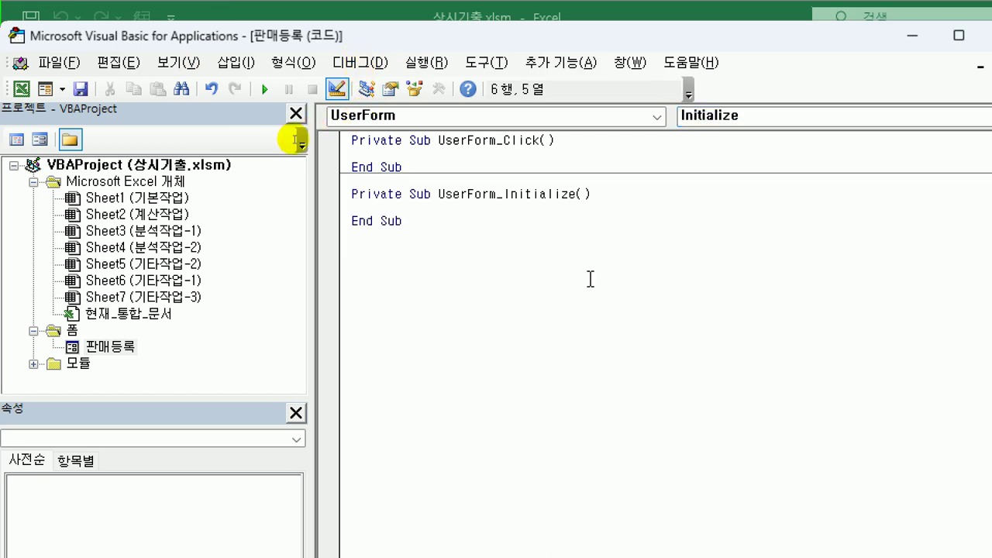
pyautogui.write('cmb지점.')
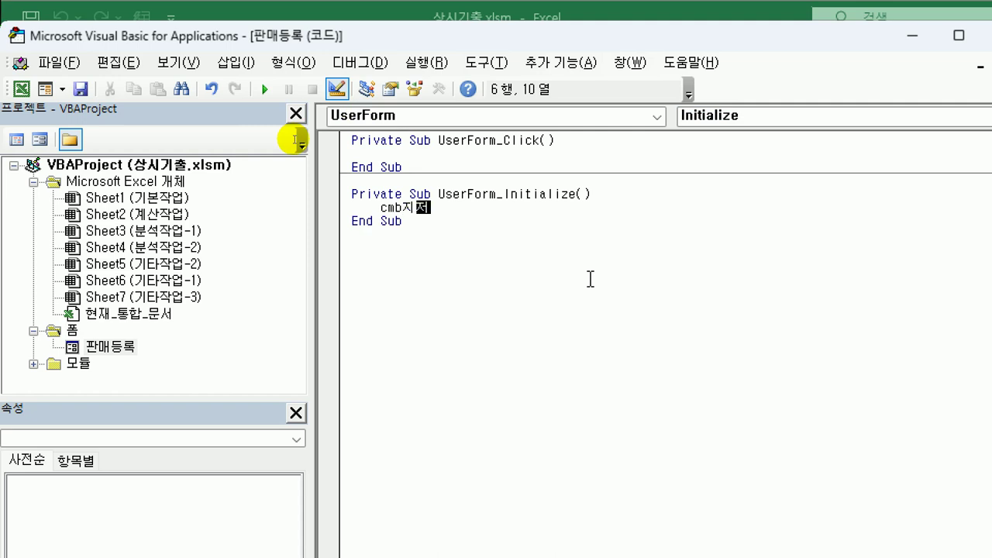
pyautogui.press('Down')
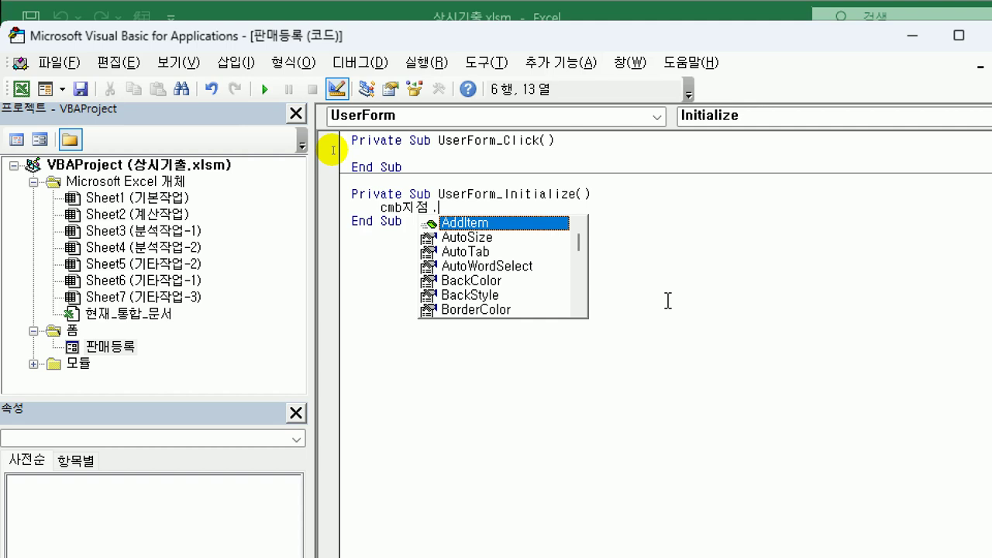
pyautogui.press('Tab')
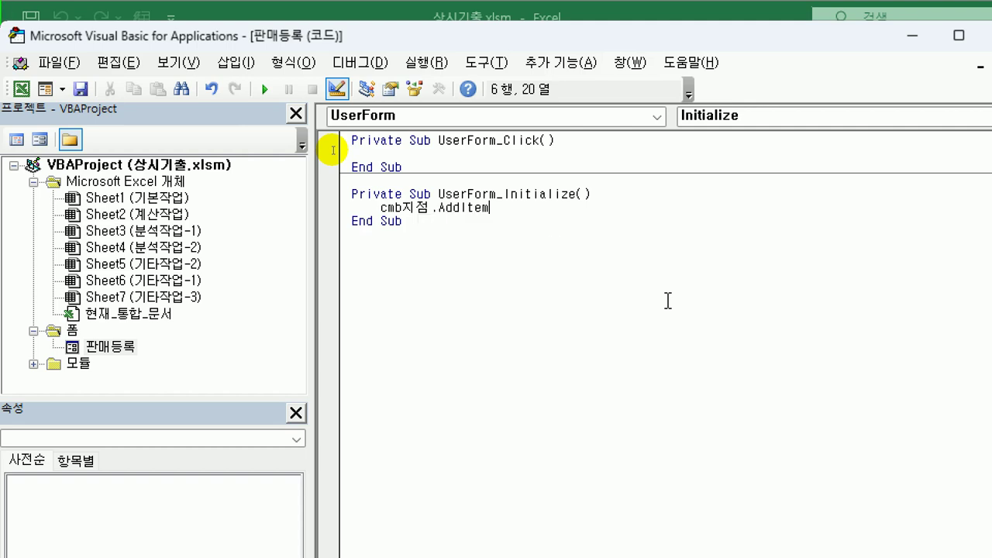
pyautogui.write('"')
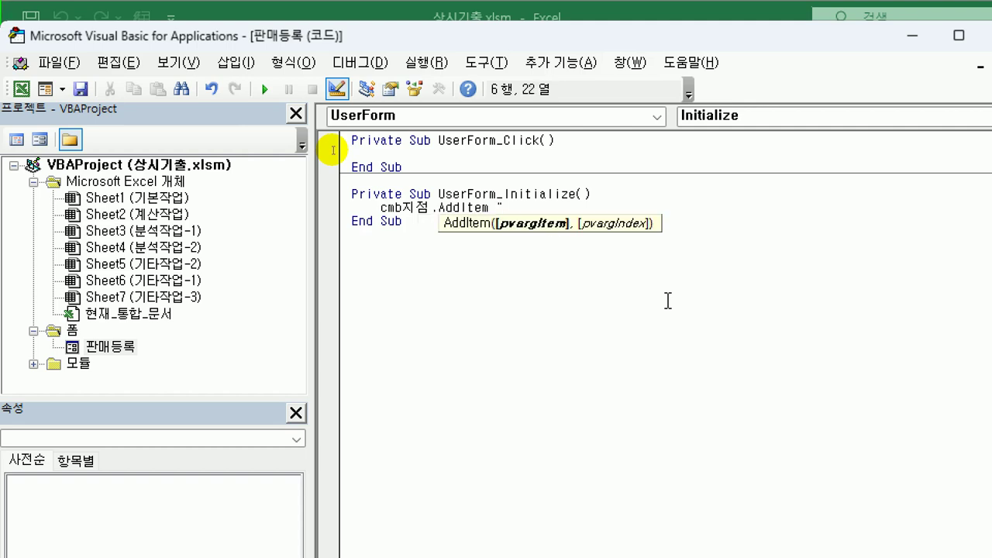
pyautogui.write('서초점"')
# - Duplicate the AddItem line below and change the copy's item to "사당점"
pyautogui.press('Return')
pyautogui.press('Up')
pyautogui.hotkey('shift', 'End')
pyautogui.hotkey('ctrl', 'c')
pyautogui.press('Down')
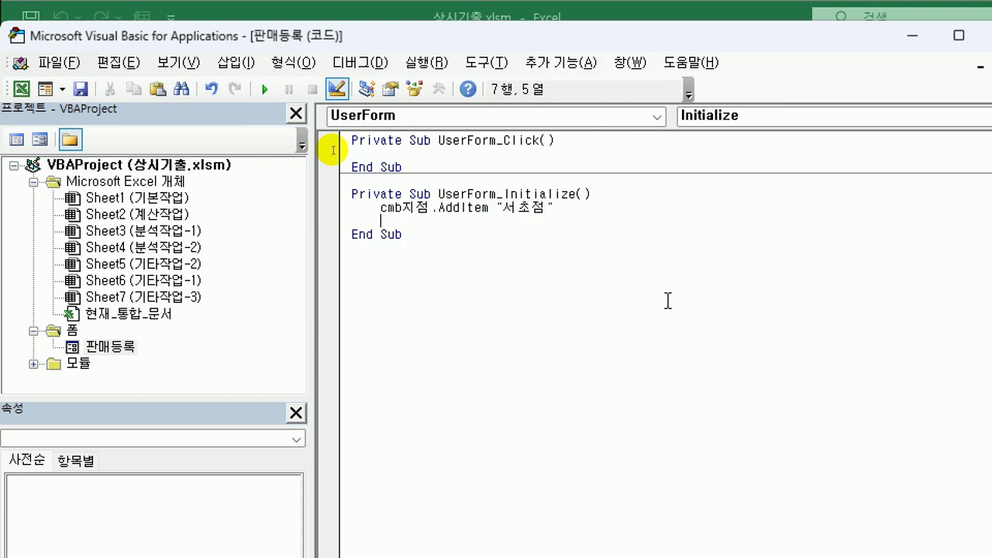
pyautogui.hotkey('ctrl', 'v')
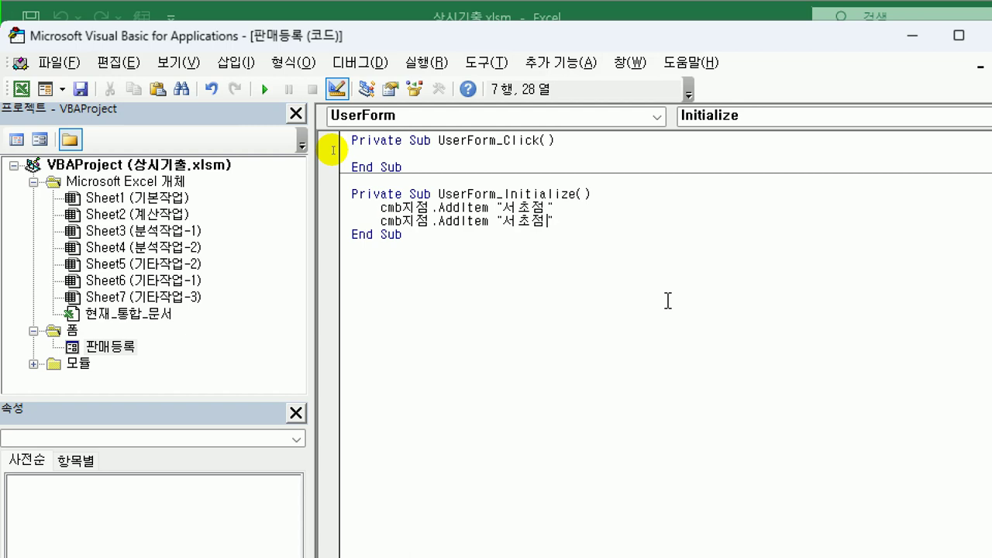
pyautogui.press('Left')
pyautogui.press('Left')
pyautogui.press('Left')
pyautogui.press('Left')
pyautogui.hotkey('shift', 'Right')
pyautogui.hotkey('shift', 'Right')
pyautogui.hotkey('shift', 'Right')
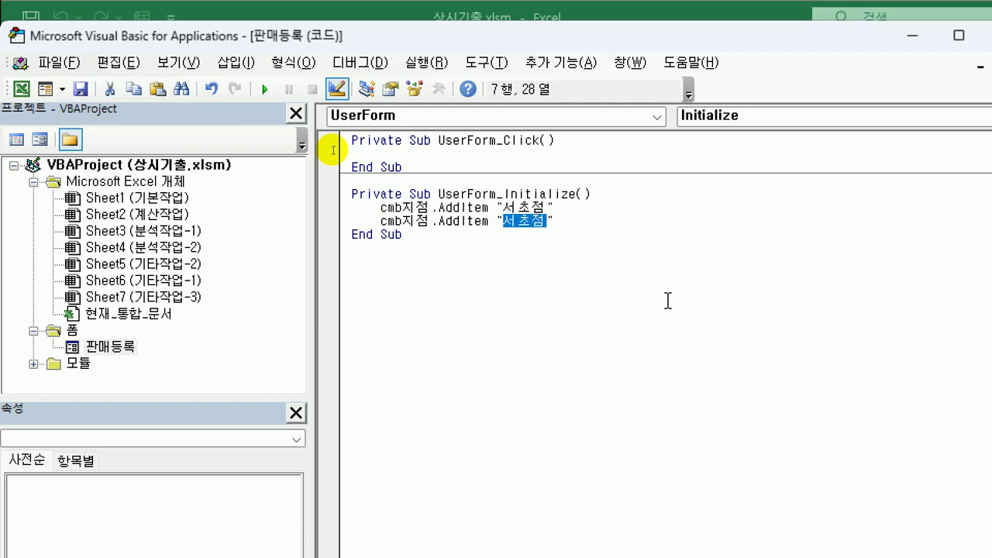
pyautogui.write('사당점')
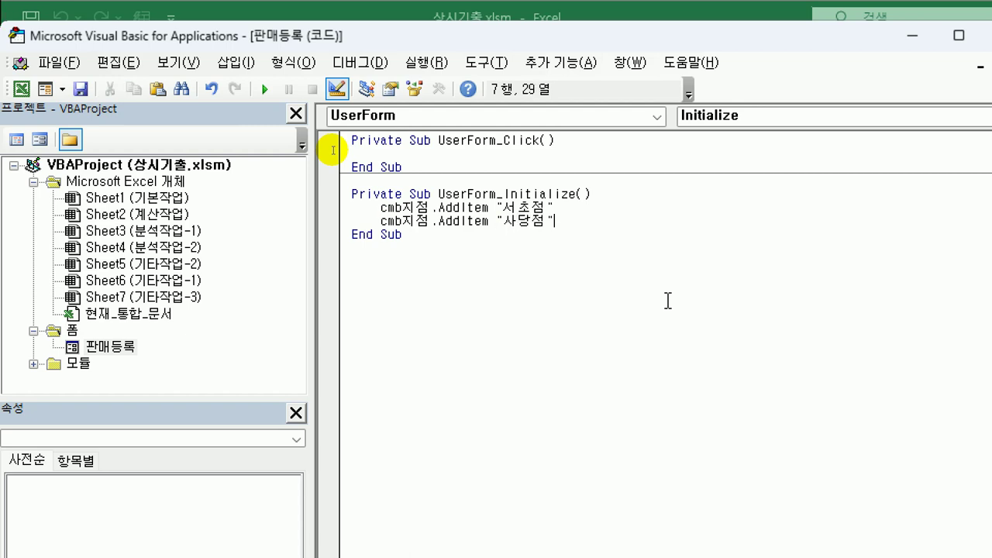
# - Insert a third cmb지점.AddItem line with the item "반포점" and start a new line below it
pyautogui.press('End')
pyautogui.press('Return')
pyautogui.hotkey('ctrl', 'v')
pyautogui.press('Left')
pyautogui.press('Left')
pyautogui.press('Left')
pyautogui.press('Left')
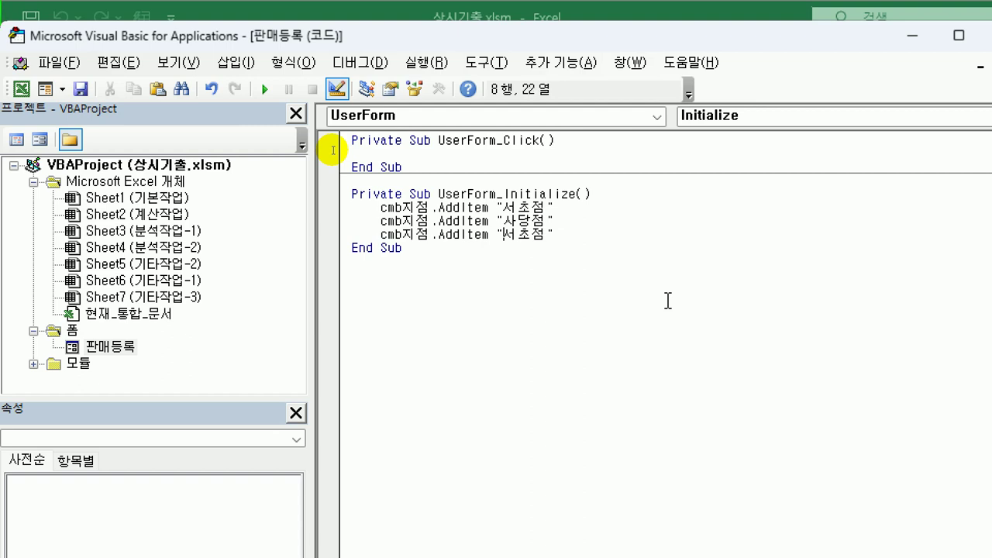
pyautogui.hotkey('shift', 'Right')
pyautogui.hotkey('shift', 'Right')
pyautogui.hotkey('shift', 'Right')
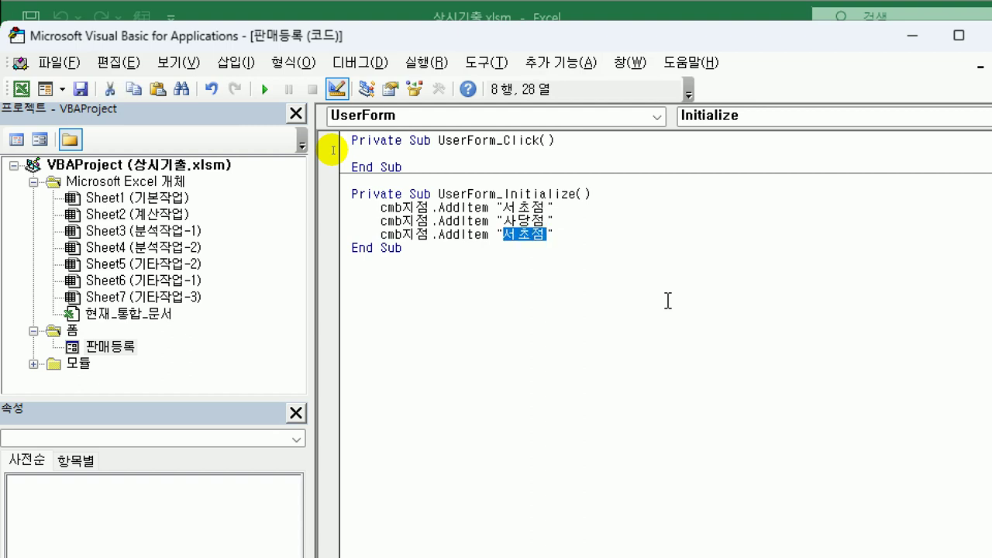
pyautogui.write('반포점')
pyautogui.press('End')
pyautogui.press('Return')
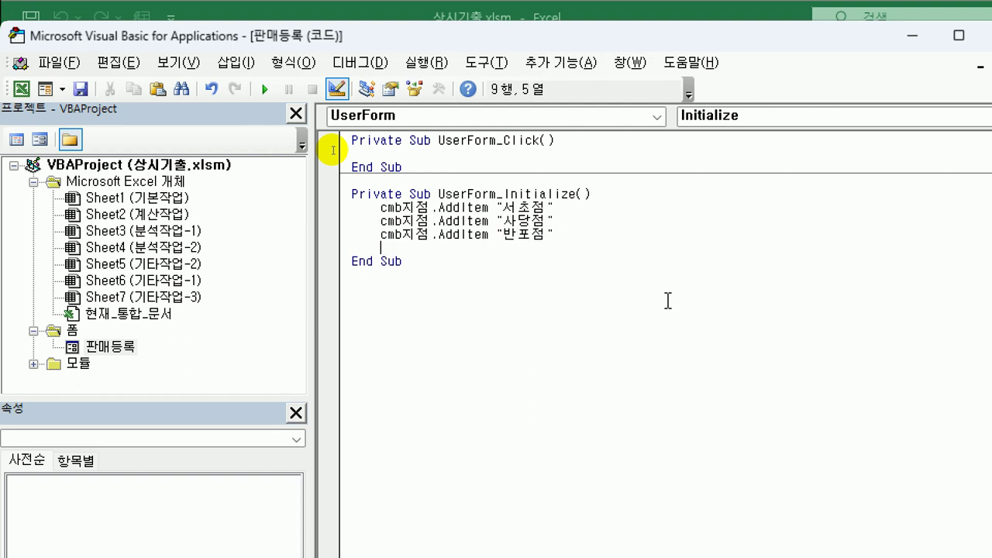
# - Add a fourth cmb지점.AddItem line with the item "송파점" and leave a blank line below it
pyautogui.hotkey('ctrl', 'v')
pyautogui.press('Left')
pyautogui.press('Left')
pyautogui.press('Left')
pyautogui.press('Left')
pyautogui.hotkey('shift', 'Right')
pyautogui.hotkey('shift', 'Right')
pyautogui.hotkey('shift', 'Right')
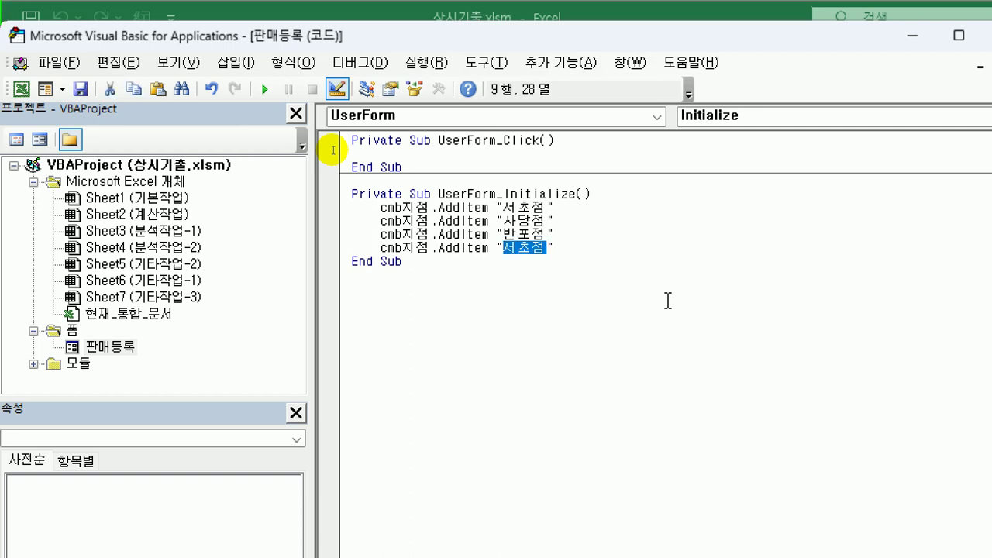
pyautogui.write('송파점')
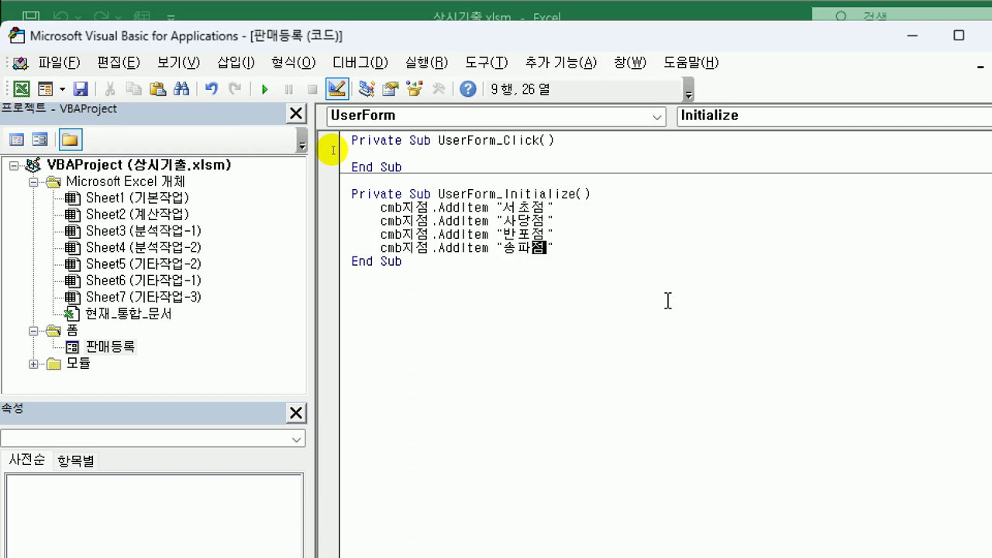
pyautogui.press('End')
pyautogui.press('Return')
pyautogui.press('Return')
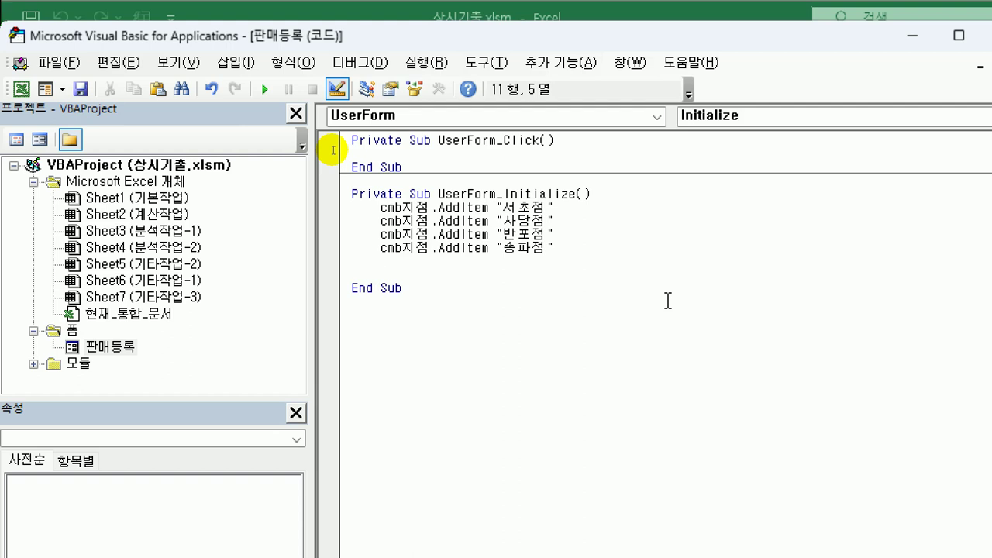
# - Add the line cmb제품명.RowSource = "I5:I10" to the UserForm_Initialize procedure
pyautogui.write('ㅊ')
pyautogui.press('BackSpace')
pyautogui.write('cmb')
pyautogui.write('제ㅈ')
pyautogui.press('BackSpace')
pyautogui.write('품명.')
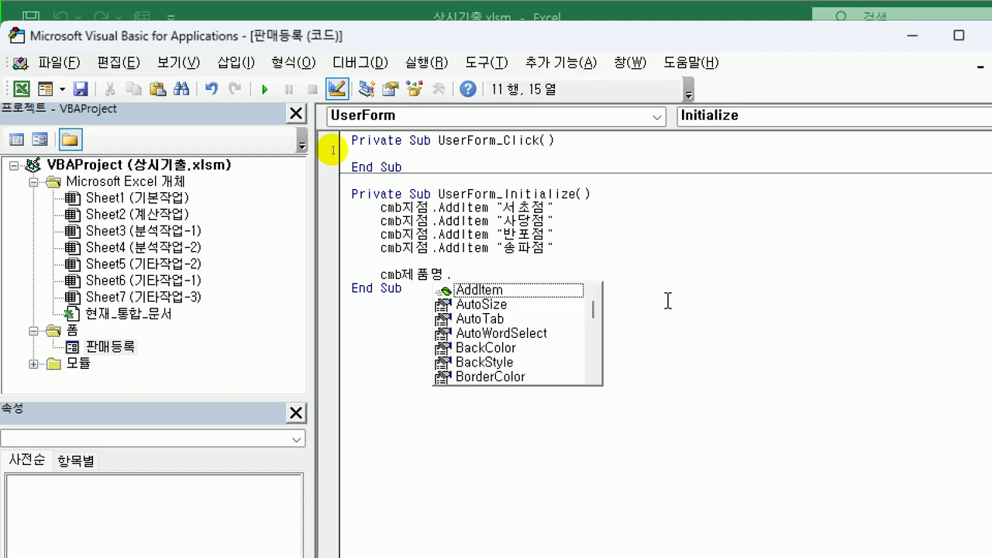
pyautogui.write('row')
pyautogui.press('Tab')
pyautogui.write('=')
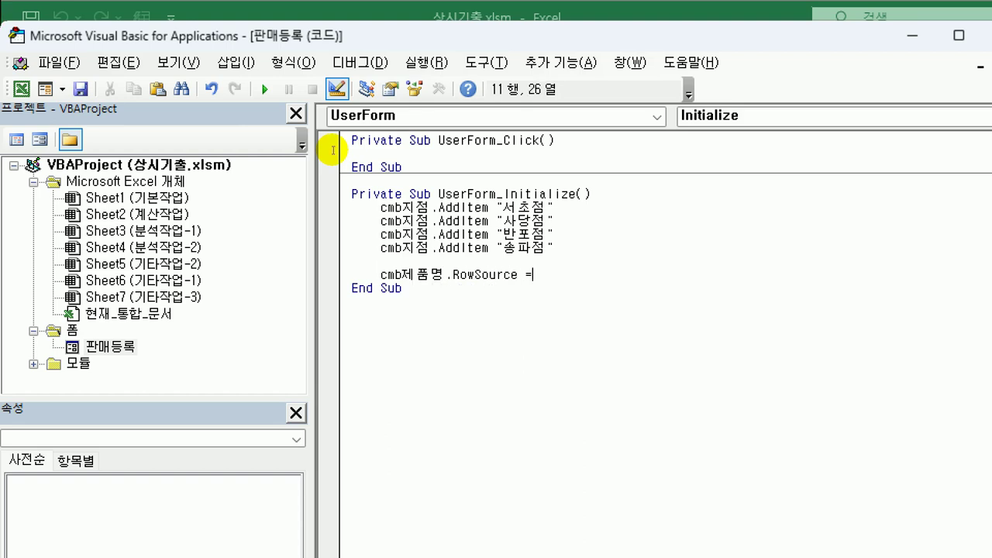
pyautogui.write(' "I5:I10"')
pyautogui.click(546, 360)
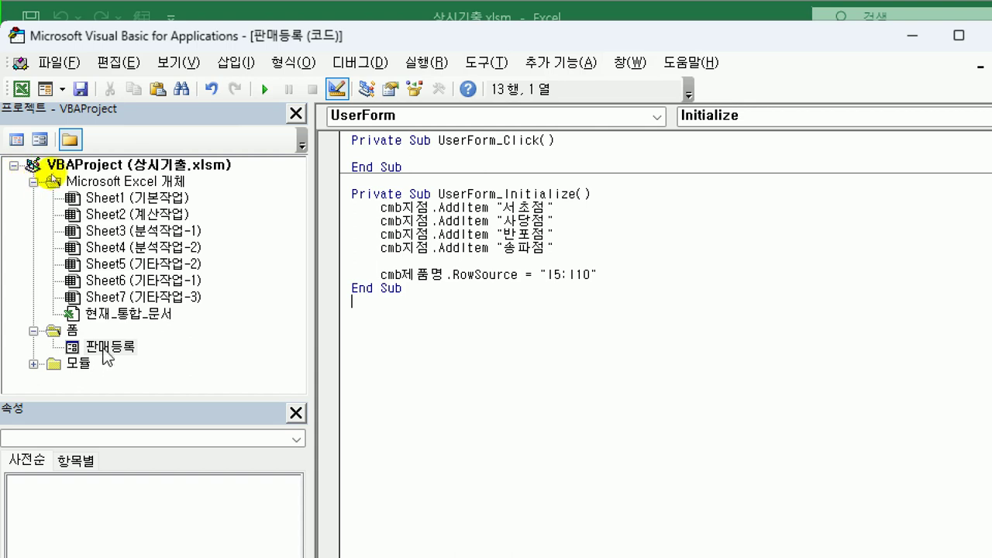
# - Open the 판매등록 form's design and create the Click event procedure for its 종료 button
pyautogui.click(109, 349)
pyautogui.doubleClick(108, 348)
pyautogui.click(534, 397)
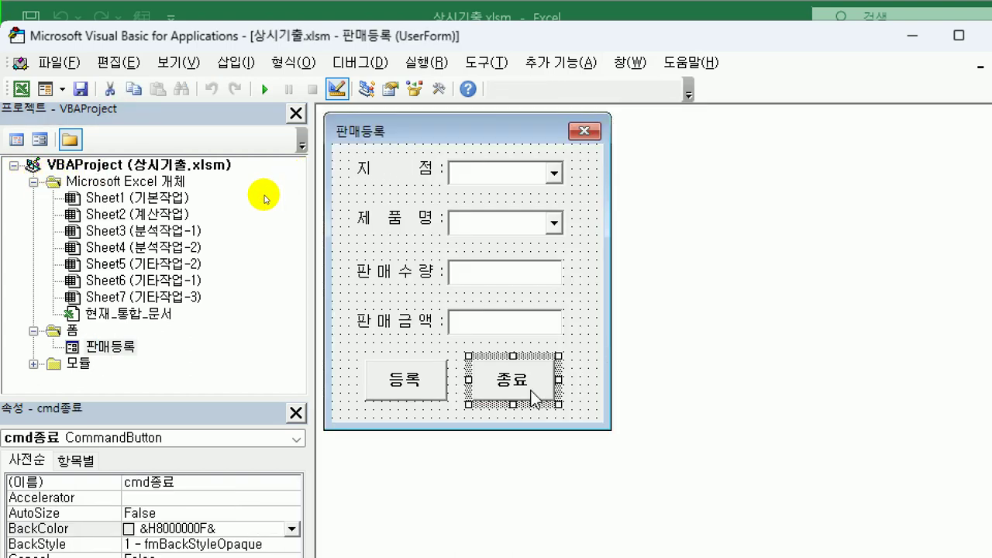
pyautogui.doubleClick(534, 397)
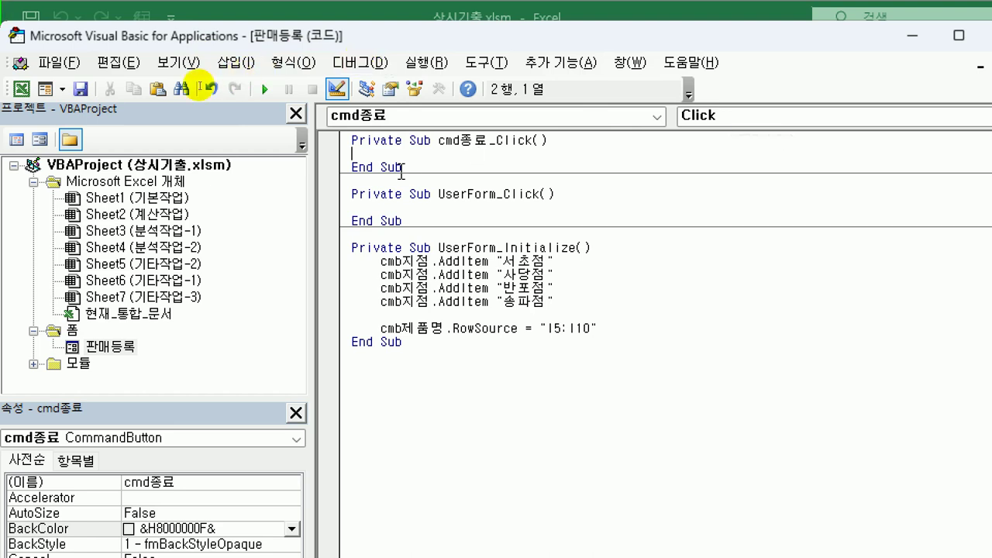
# - Add the line [A1].Font.Name = "바탕체" to the cmd종료_Click procedure and start a new line
pyautogui.press('Tab')
pyautogui.write('[A1]')
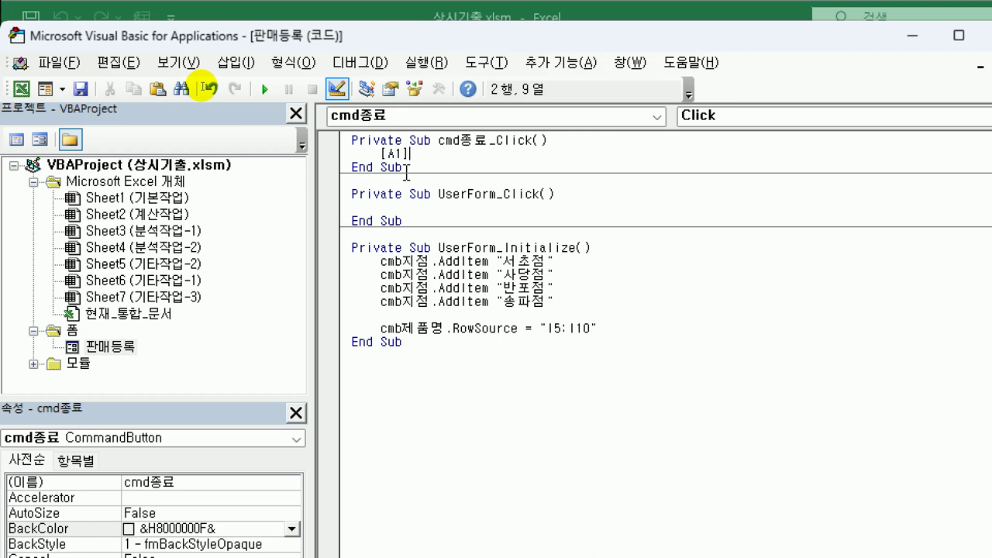
pyautogui.write('.font.name = "바탕체')
pyautogui.press('Return')
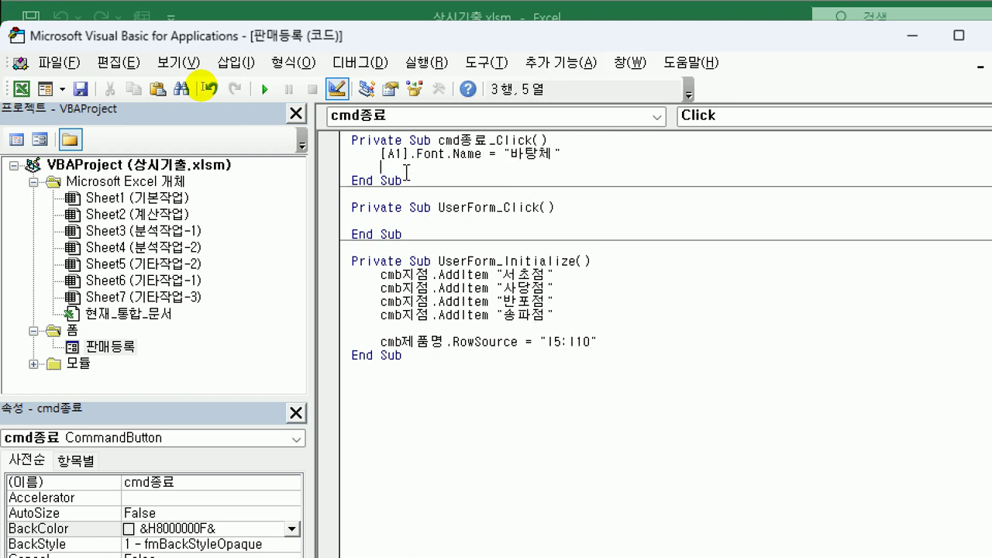
# - Duplicate the [A1].Font.Name line below itself and change the copy's property to Color
pyautogui.press('Up')
pyautogui.hotkey('shift', 'End')
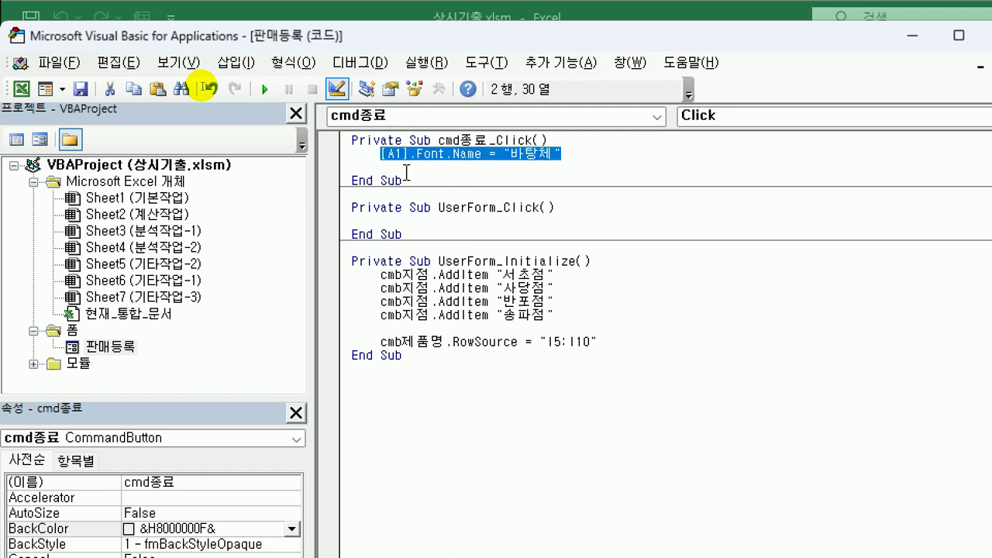
pyautogui.hotkey('ctrl', 'c')
pyautogui.press('Down')
pyautogui.hotkey('ctrl', 'v')
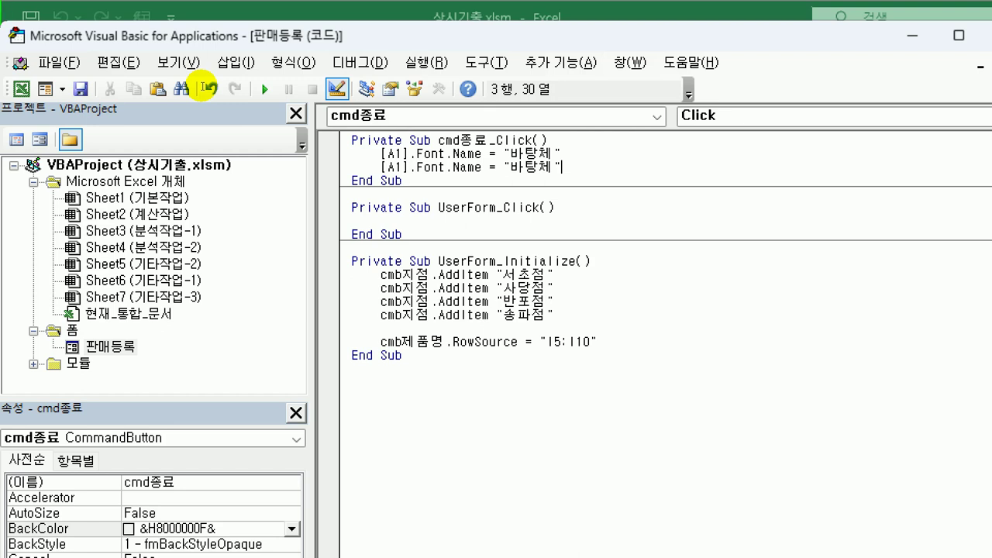
pyautogui.press('Left')
pyautogui.press('Left')
pyautogui.press('Left')
pyautogui.press('Left')
pyautogui.press('Left')
pyautogui.press('Left')
pyautogui.press('Left')
pyautogui.press('Left')
pyautogui.press('Left')
pyautogui.press('Left')
pyautogui.press('Left')
pyautogui.press('Left')
pyautogui.press('Left')
pyautogui.press('Left')
pyautogui.press('Left')
pyautogui.write('colo')
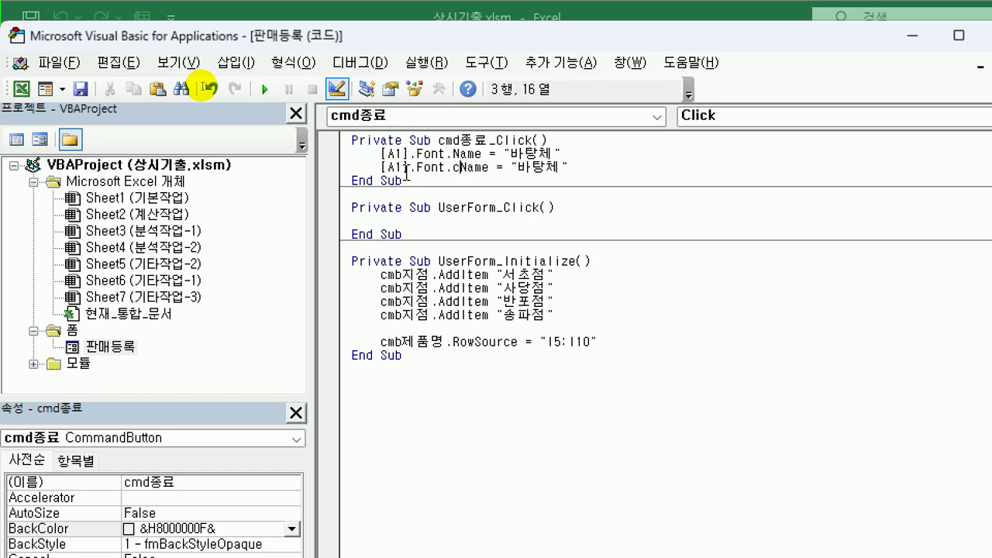
pyautogui.write('r')
pyautogui.press('Delete')
pyautogui.press('Delete')
pyautogui.press('Delete')
pyautogui.press('Delete')
# - Replace the value in the Font.Color line with RGB(255, 0, 0) and start a new line
pyautogui.press('Right')
pyautogui.press('Right')
pyautogui.press('Right')
pyautogui.hotkey('shift', 'End')
pyautogui.write('r')
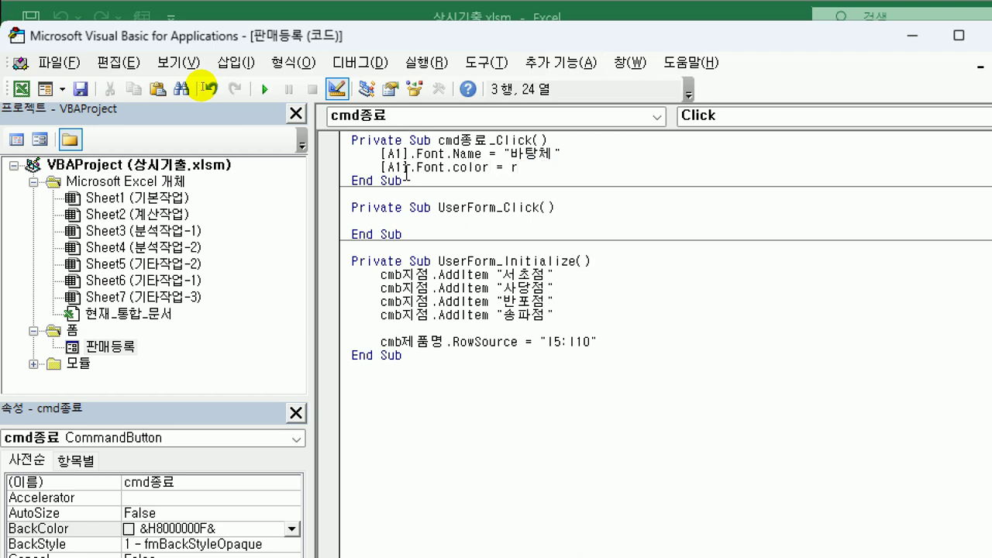
pyautogui.write('gb(2')
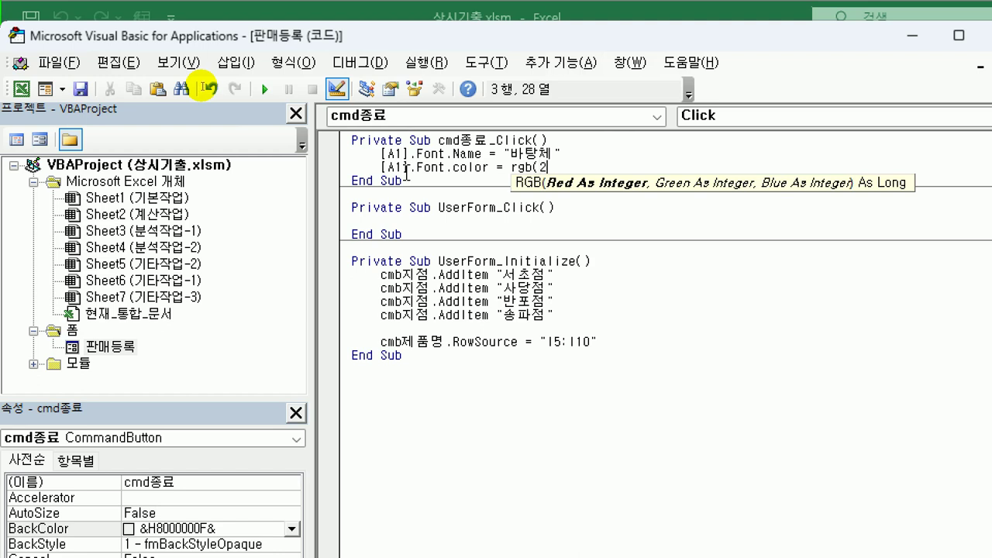
pyautogui.write('55,')
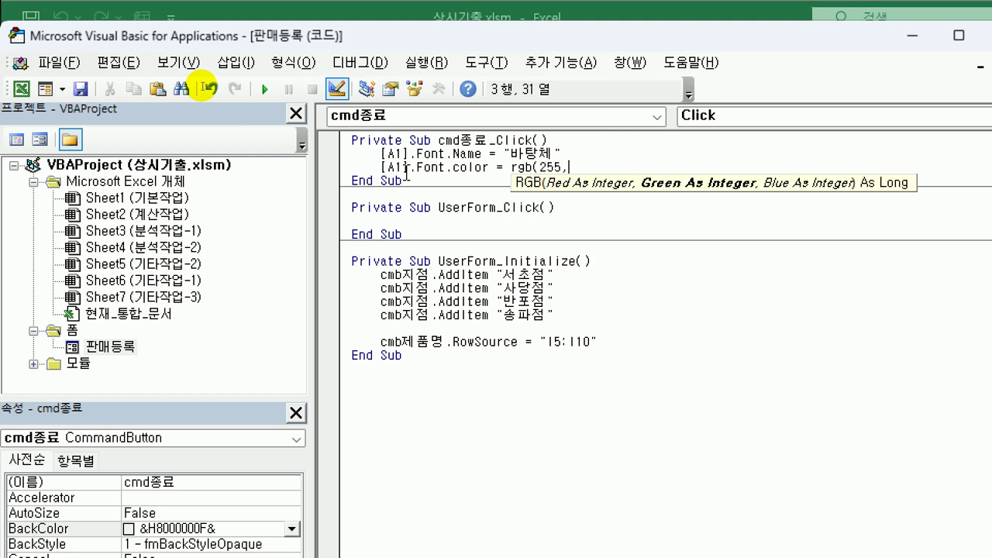
pyautogui.write('0,0)')
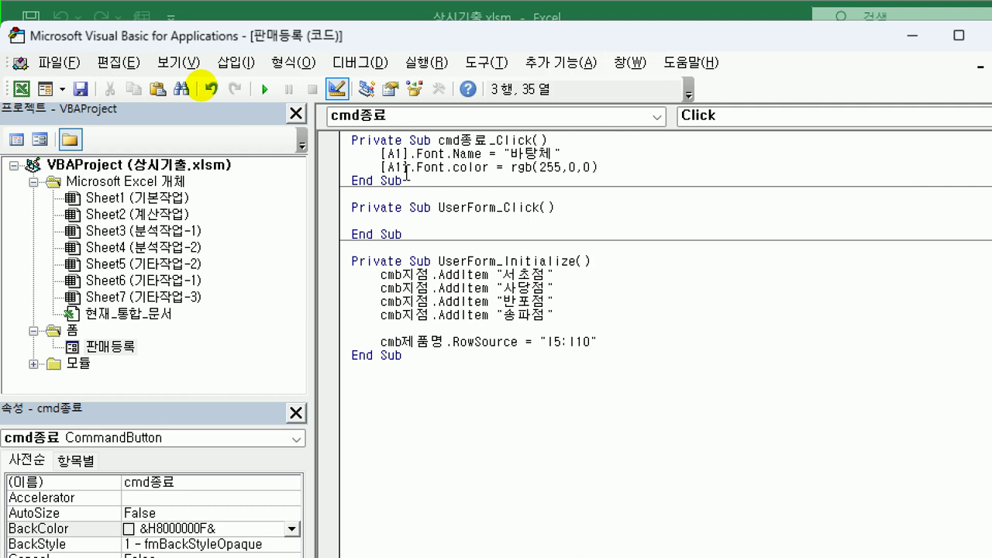
pyautogui.press('Return')
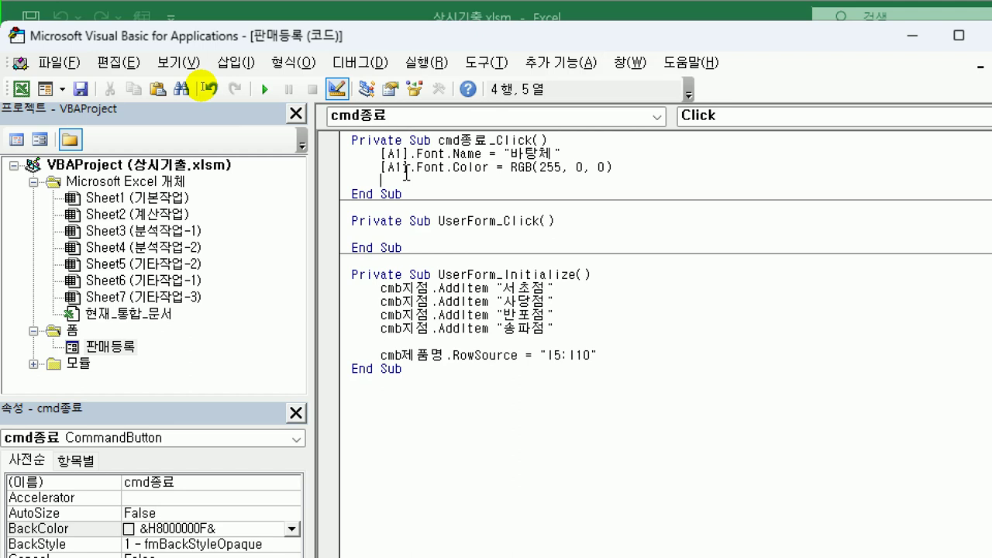
# - Insert another copy of the [A1].Font.Name line and change its property to Italic
pyautogui.hotkey('ctrl', 'v')
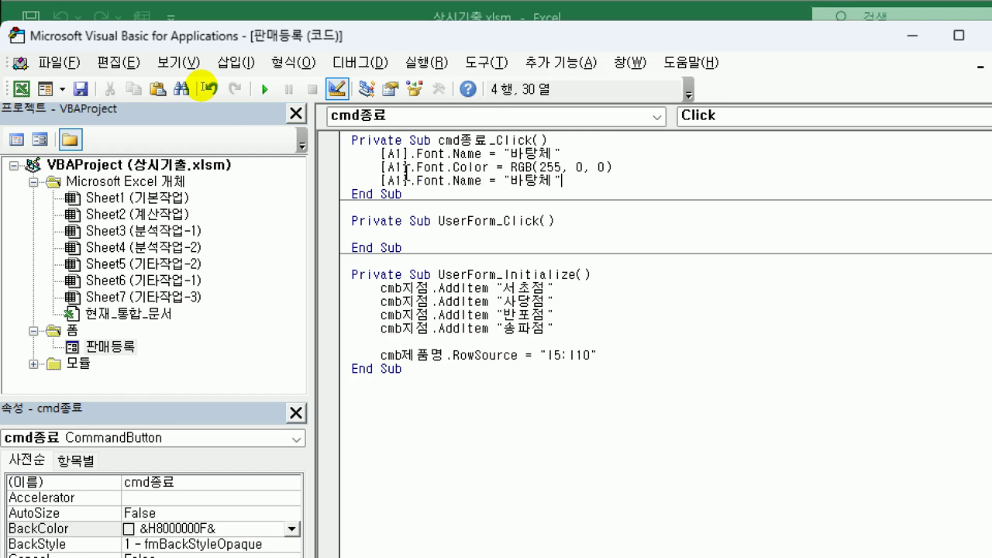
pyautogui.press('Left')
pyautogui.press('Left')
pyautogui.press('Left')
pyautogui.press('Left')
pyautogui.press('Left')
pyautogui.press('Left')
pyautogui.press('Left')
pyautogui.press('Left')
pyautogui.hotkey('shift', 'Right')
pyautogui.hotkey('shift', 'Right')
pyautogui.hotkey('shift', 'Right')
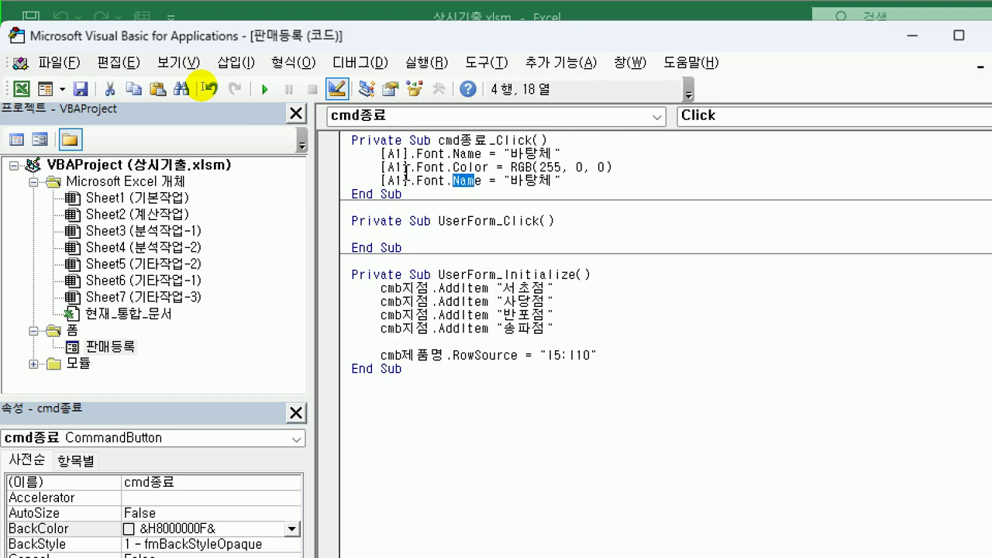
pyautogui.press('Left')
pyautogui.press('Left')
pyautogui.press('Left')
pyautogui.press('Left')
pyautogui.hotkey('shift', 'Right')
pyautogui.hotkey('shift', 'Right')
pyautogui.hotkey('shift', 'Right')
pyautogui.hotkey('shift', 'Right')
pyautogui.hotkey('shift', 'Right')
pyautogui.write('.')
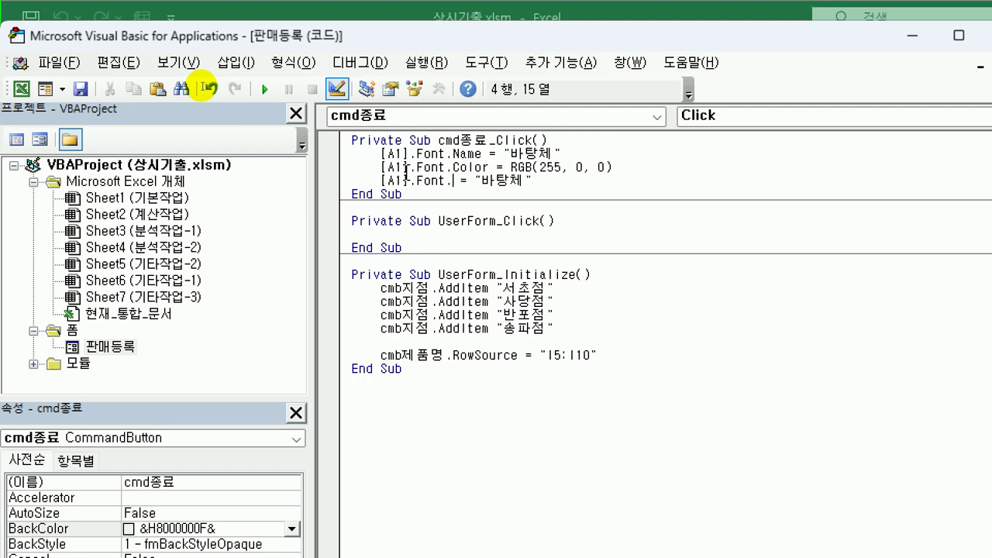
pyautogui.write('ital')
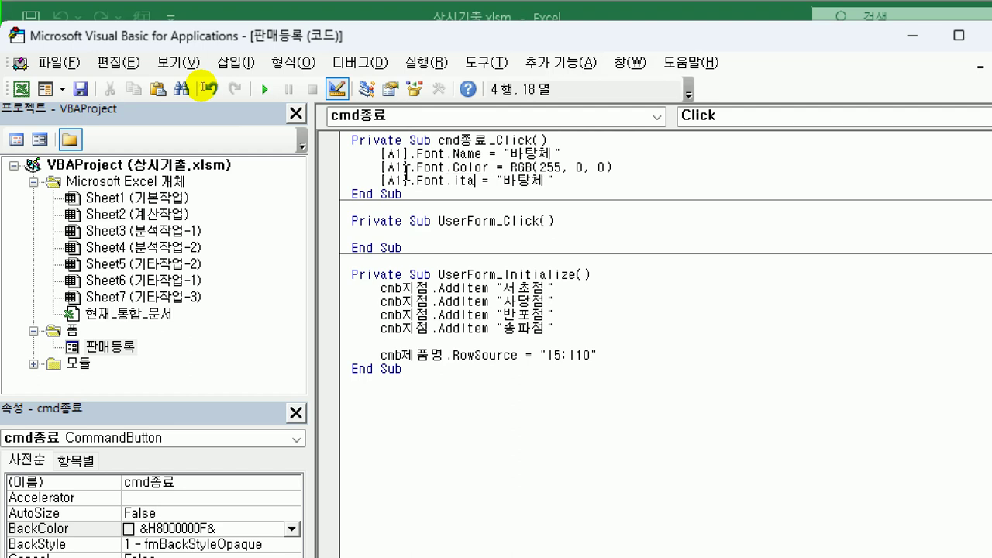
pyautogui.write('ic')
# - Replace the value in the Font.Italic line with True
pyautogui.press('Right')
pyautogui.press('Right')
pyautogui.press('Right')
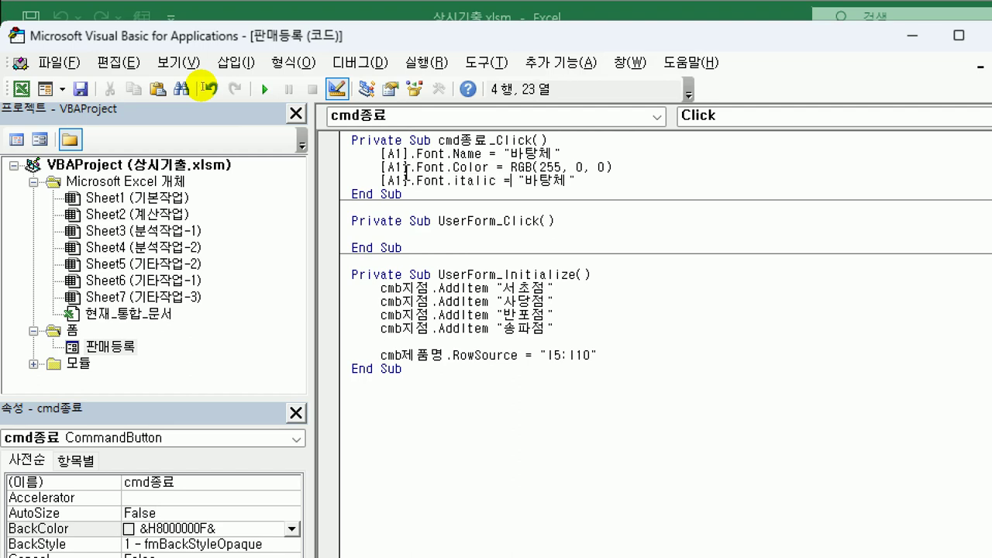
pyautogui.hotkey('shift', 'End')
pyautogui.press('Delete')
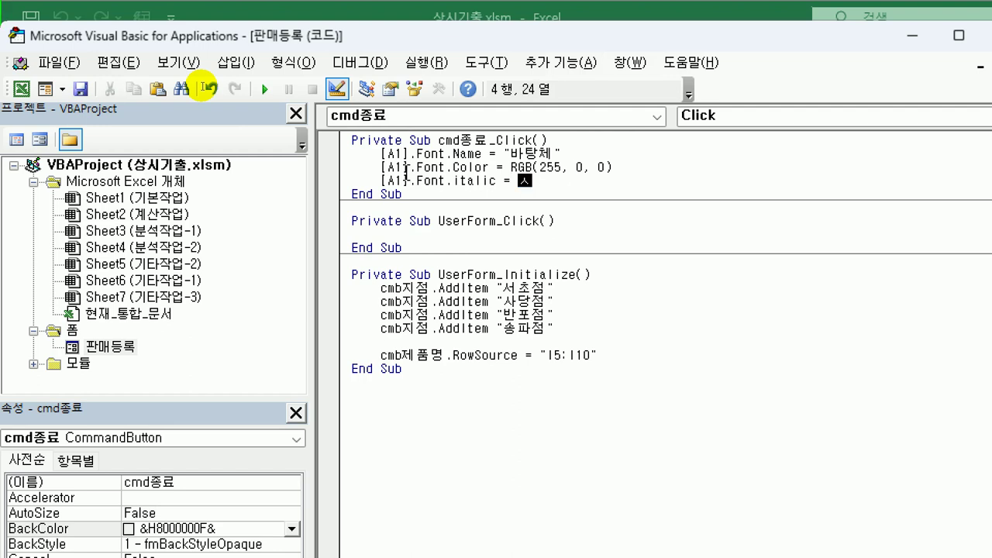
pyautogui.write('true')
# - Add the statement Unload Me after a blank line at the end of the cmd종료_Click procedure
pyautogui.press('Return')
pyautogui.press('Return')
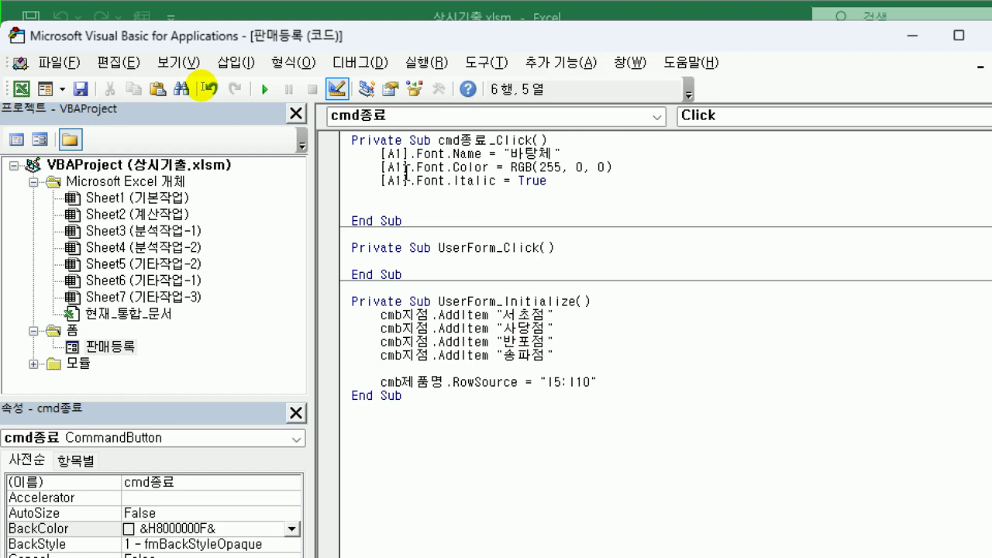
pyautogui.write('unload me')
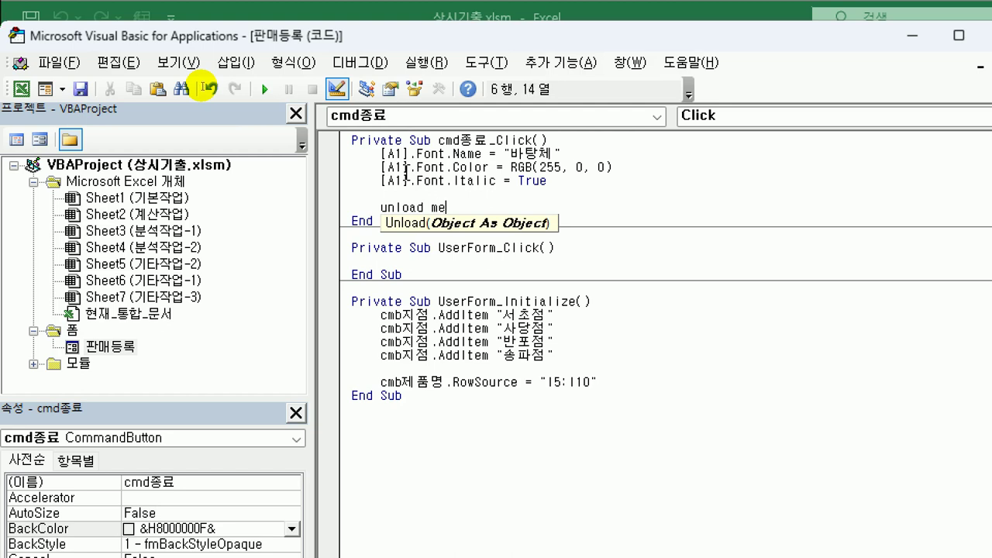
pyautogui.click(406, 169)
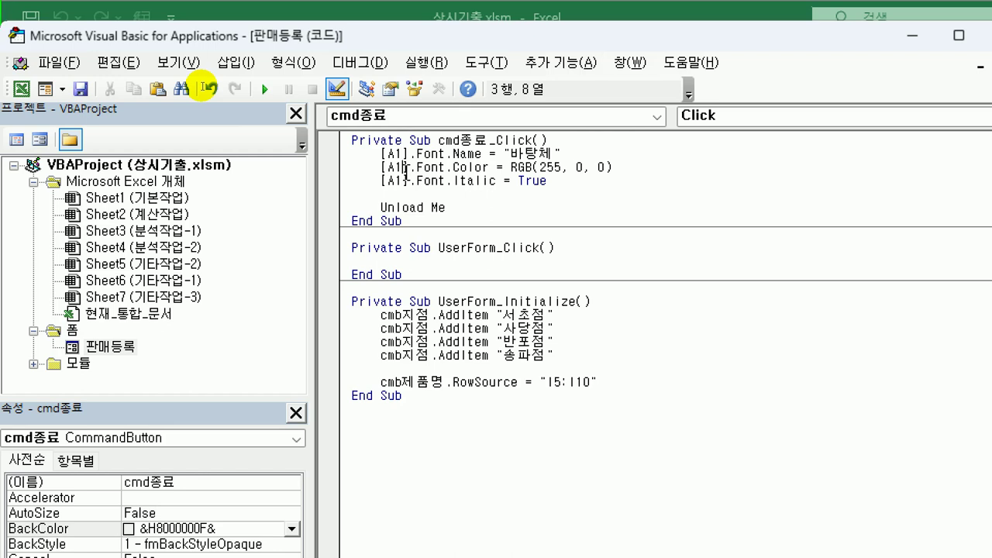
# - Create the Click event procedure for cmd등록, check the 등록 button on the form design, and return to the code
pyautogui.click(386, 116)
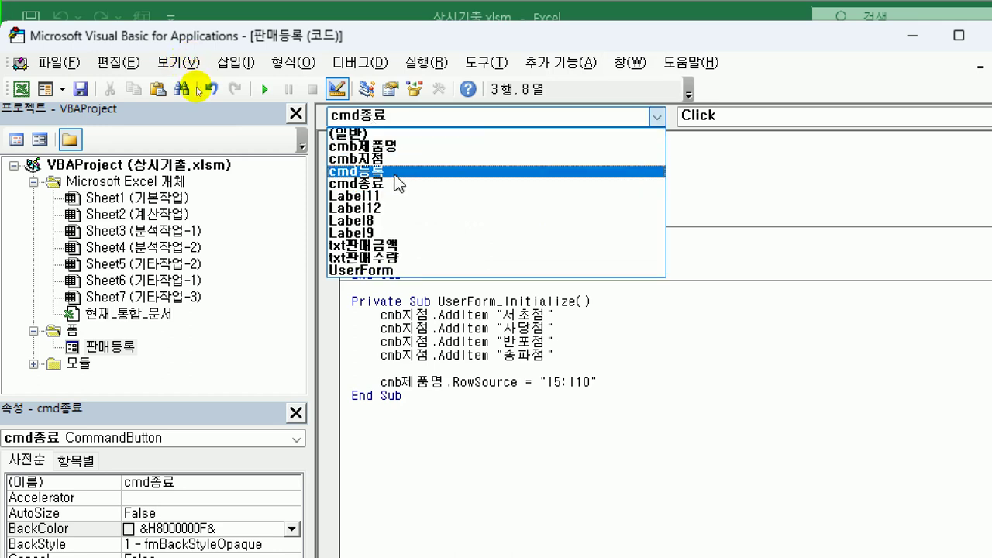
pyautogui.click(396, 171)
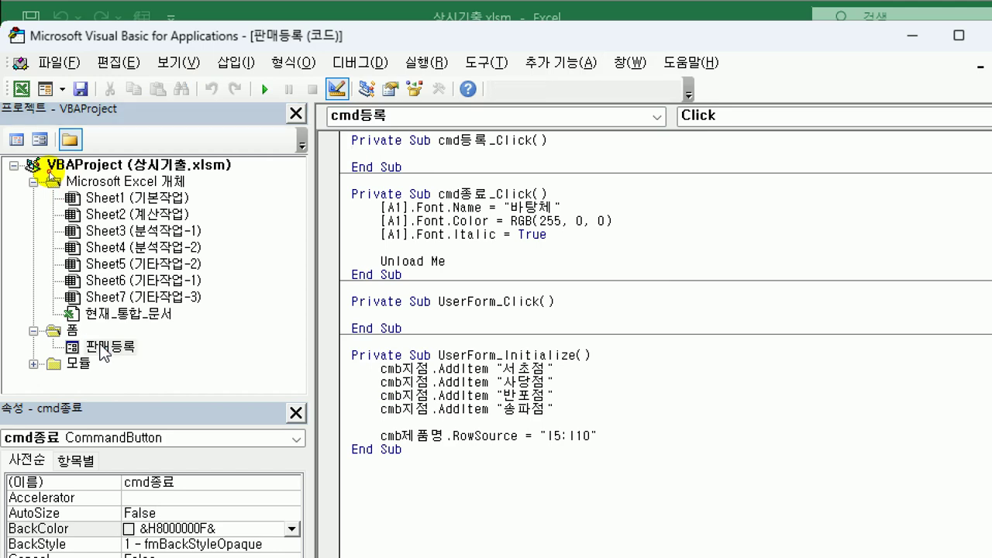
pyautogui.doubleClick(102, 348)
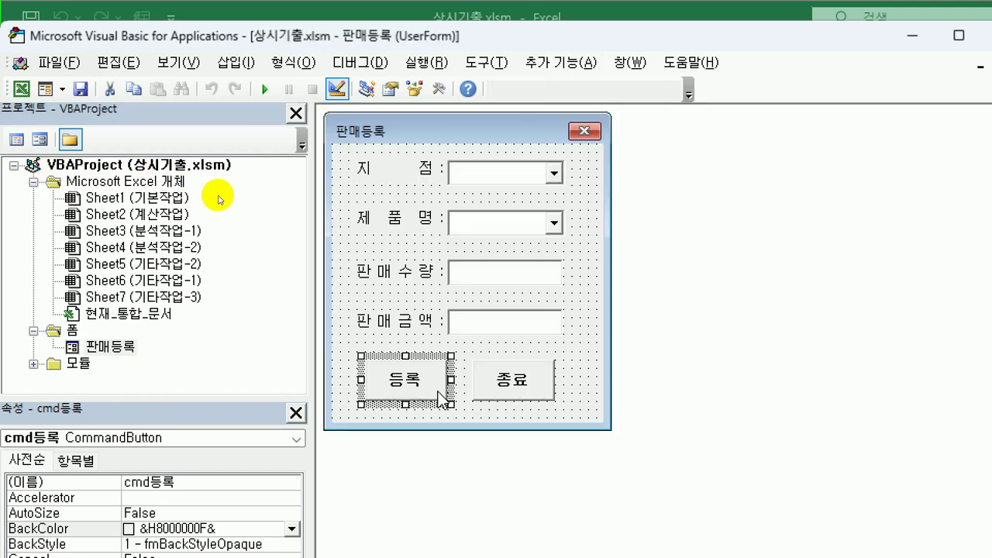
pyautogui.press('F7')
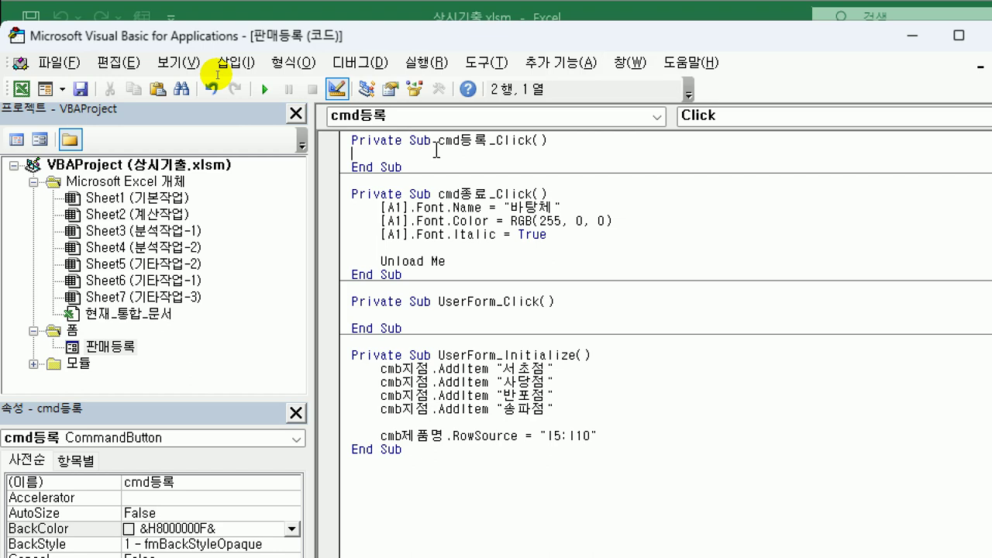
# - Begin an If condition in cmd등록_Click that tests whether cmb지점 = "", leaving a blank line above it
pyautogui.press('Return')
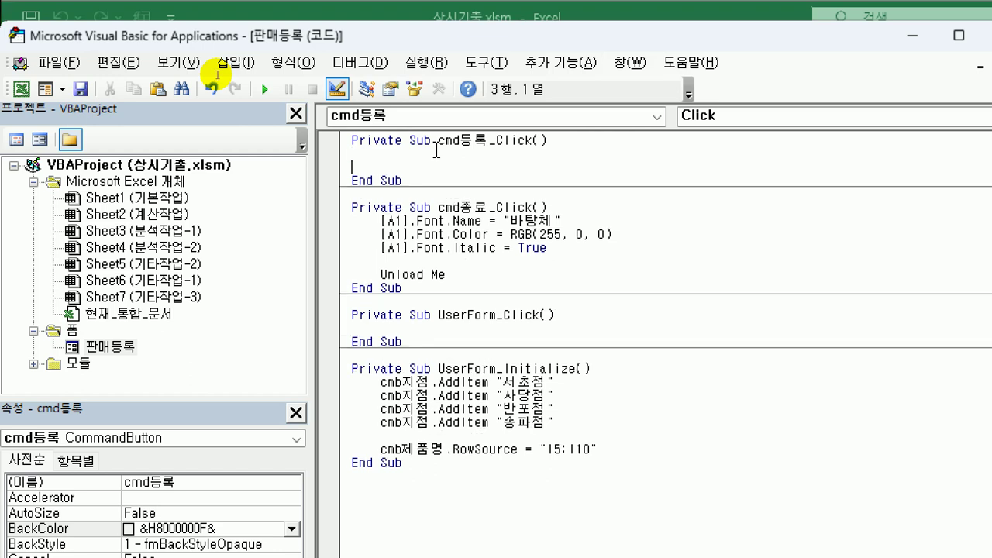
pyautogui.press('Tab')
pyautogui.write('if')
pyautogui.write('cmb지점 = "" then')
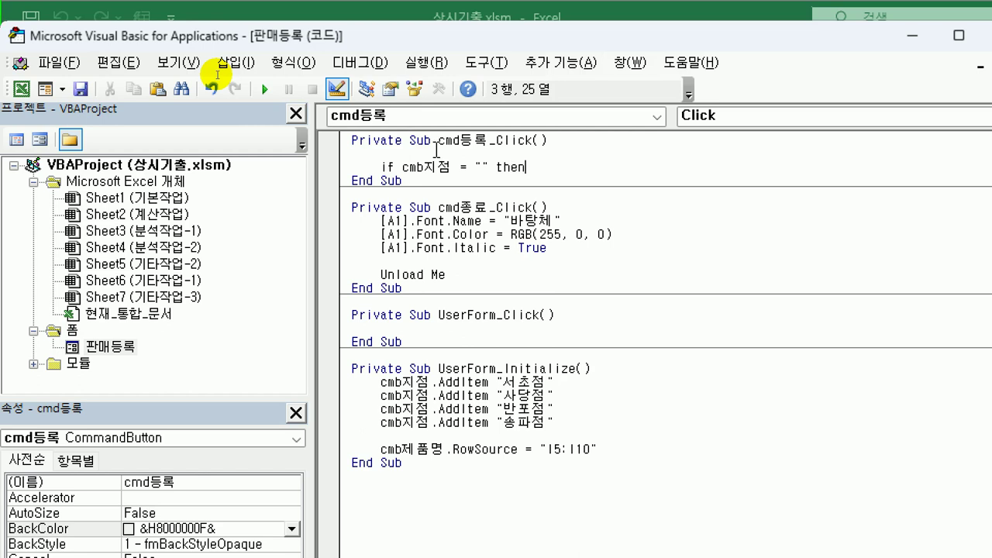
# - Under the cmb지점 condition, add an indented MsgBox statement with the message "지점을 선택하세요."
pyautogui.press('Return')
pyautogui.press('Tab')
pyautogui.write('msgbox "')
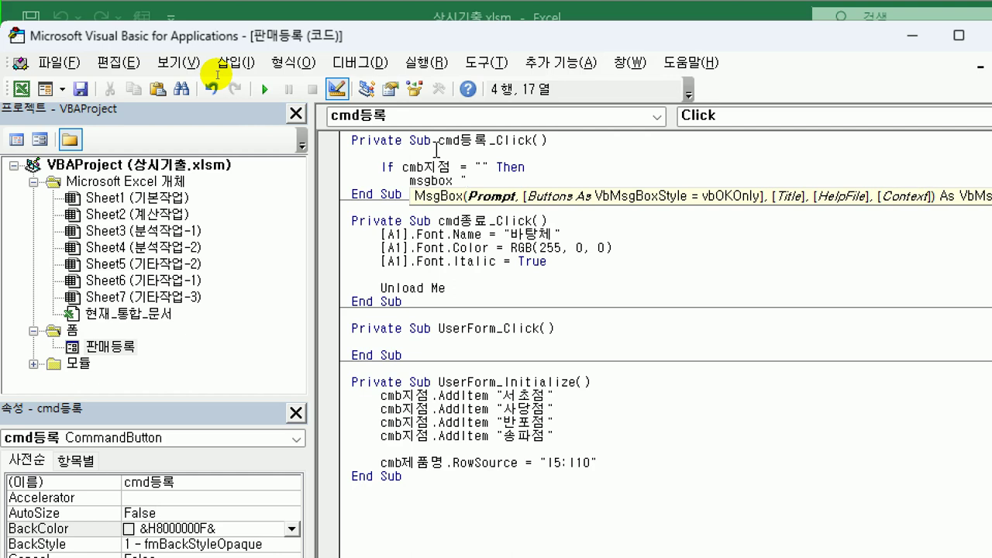
pyautogui.write('지점을 선택')
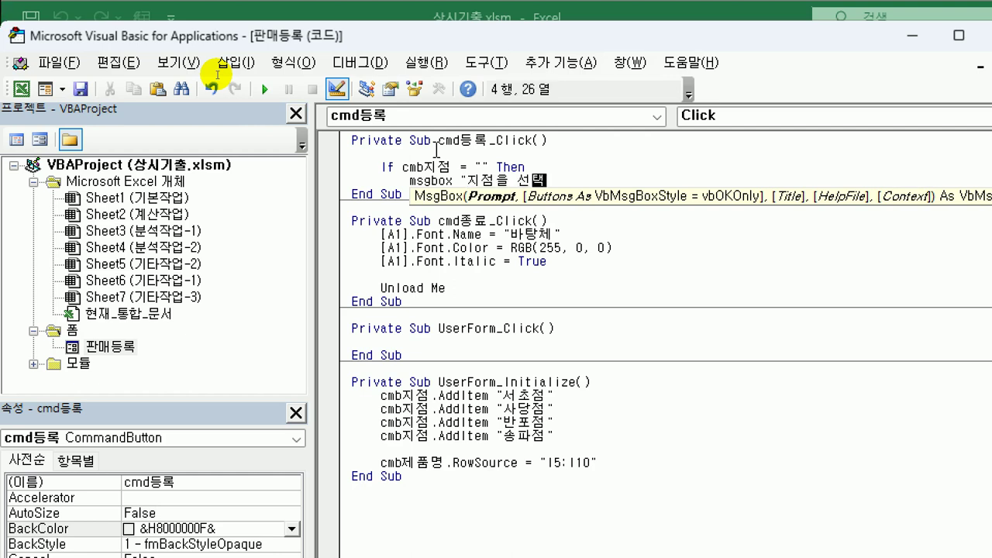
pyautogui.write('하세요."')
pyautogui.press('Return')
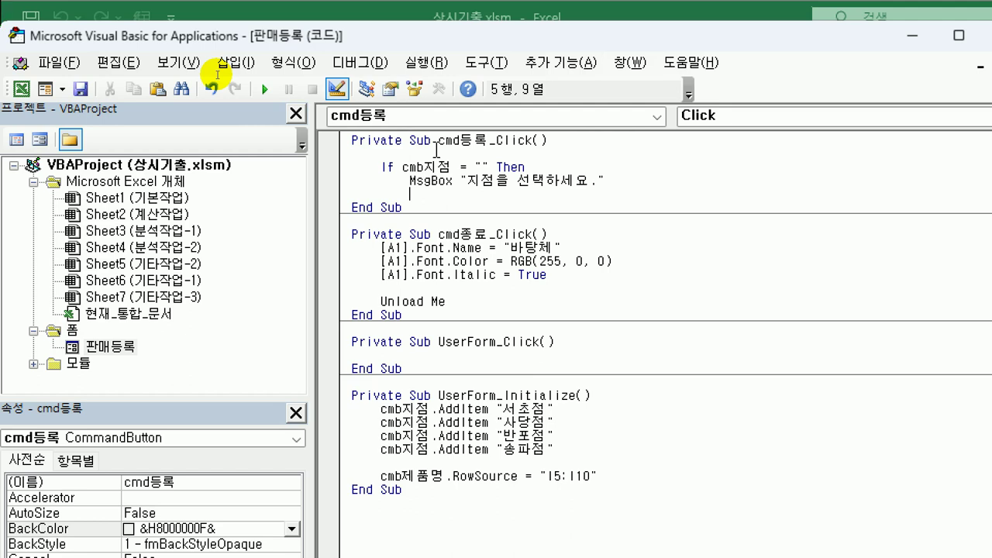
# - Add an ElseIf branch aligned with the If that tests whether cmb제품명 = ""
pyautogui.press('BackSpace')
pyautogui.write('elseif ㅊ')
pyautogui.press('BackSpace')
pyautogui.write('cmb제')
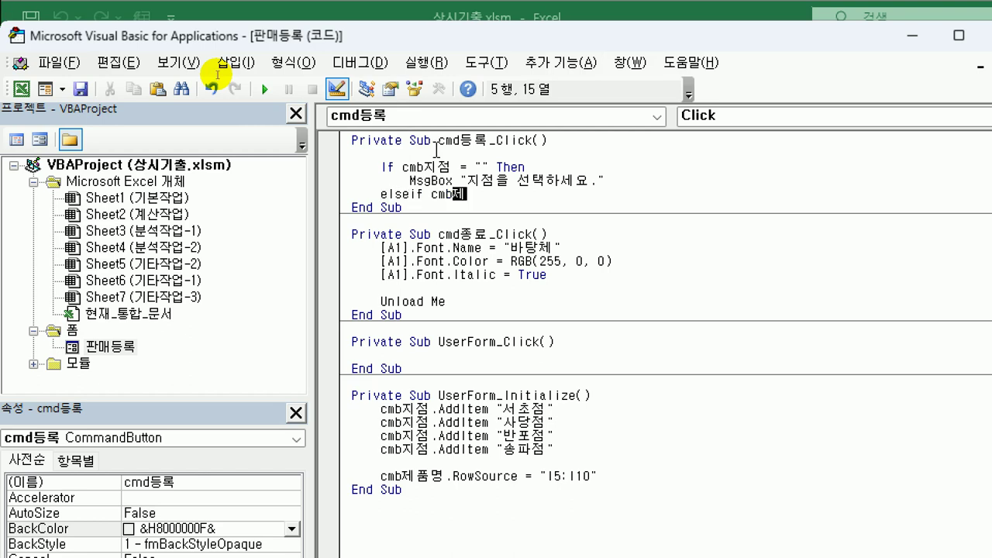
pyautogui.write('품명 = ')
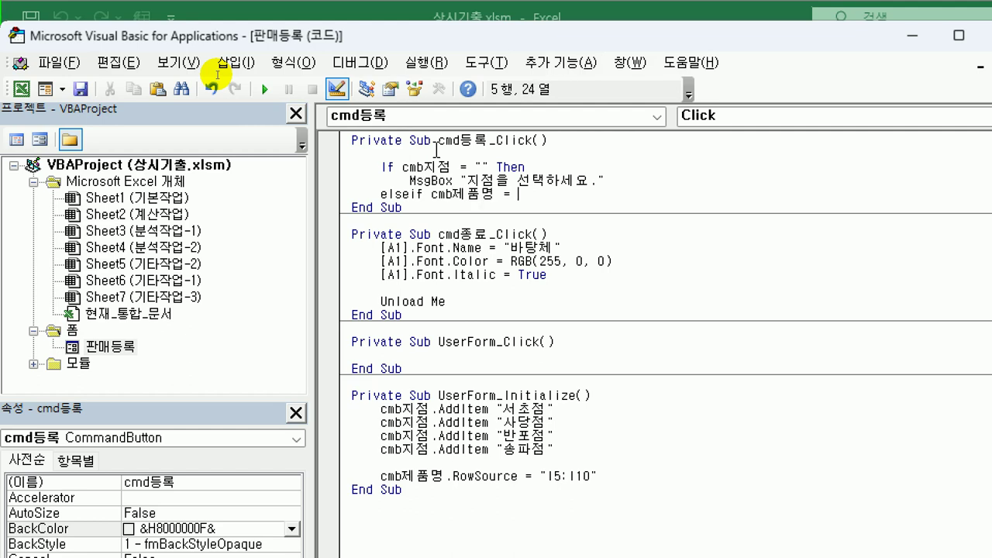
pyautogui.write('"" then')
# - Copy the "지점을 선택하세요." MsgBox line into the cmb제품명 branch and indent it
pyautogui.press('Up')
pyautogui.press('Home')
pyautogui.hotkey('shift', 'End')
pyautogui.hotkey('ctrl', 'c')
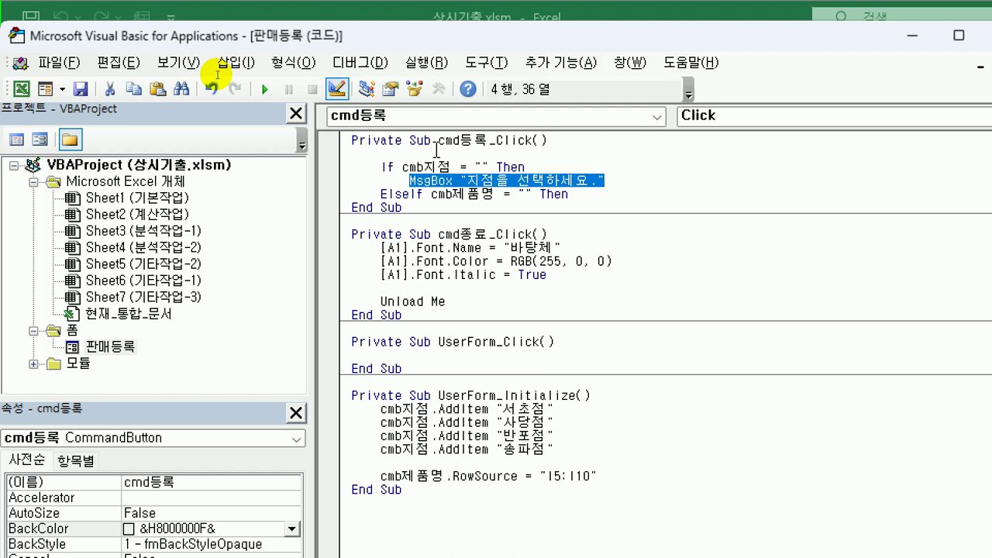
pyautogui.press('Down')
pyautogui.press('Return')
pyautogui.hotkey('ctrl', 'v')
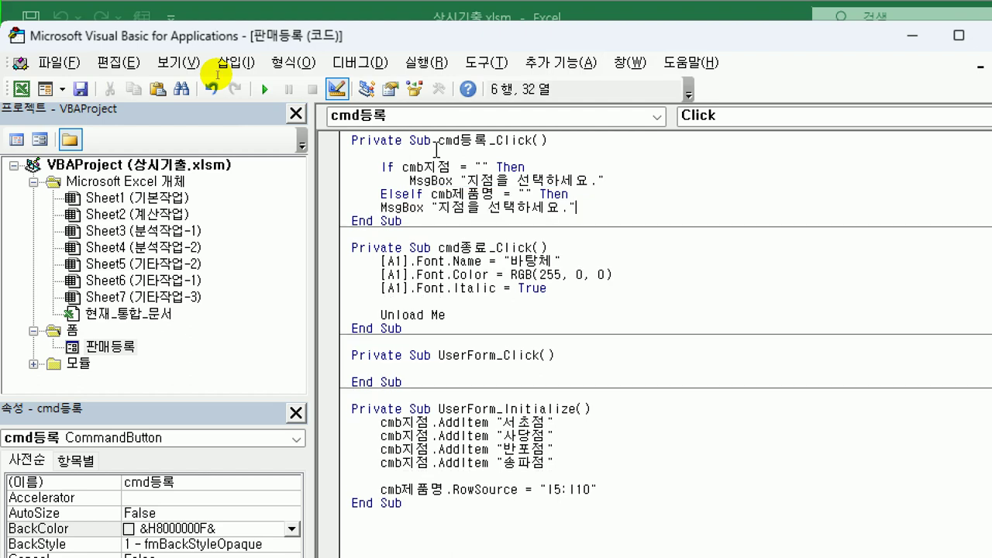
pyautogui.press('Home')
pyautogui.press('Tab')
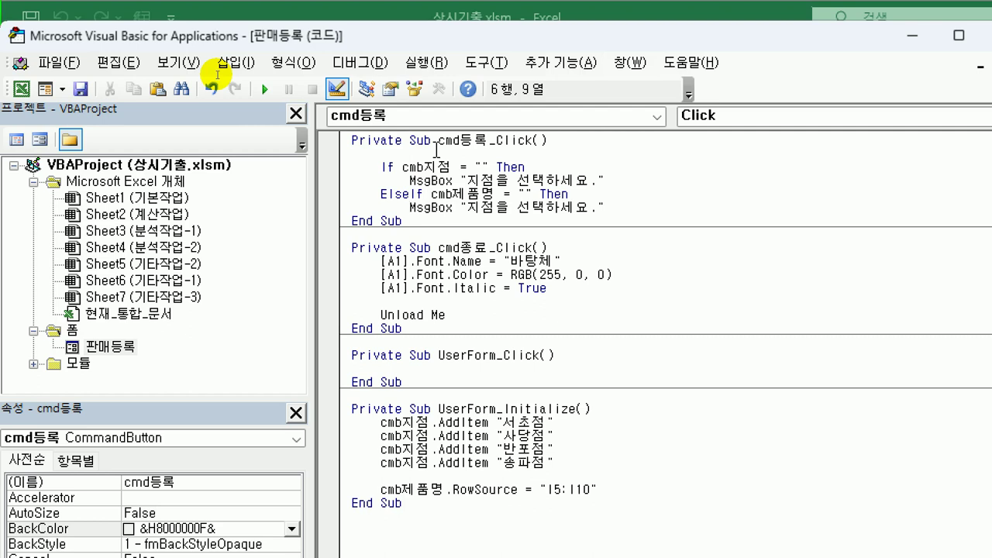
# - Change the message in the cmb제품명 branch to "제품명을 선택하세요."
pyautogui.press('Right')
pyautogui.press('Right')
pyautogui.press('Right')
pyautogui.press('Right')
pyautogui.press('Right')
pyautogui.press('Right')
pyautogui.press('Right')
pyautogui.press('Right')
pyautogui.write('제품')
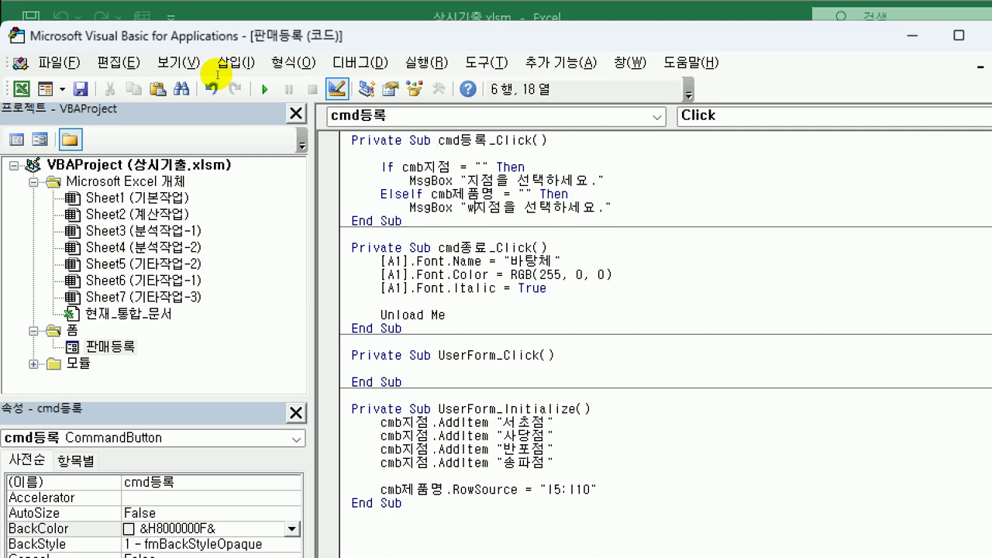
pyautogui.write('명ㅇ')
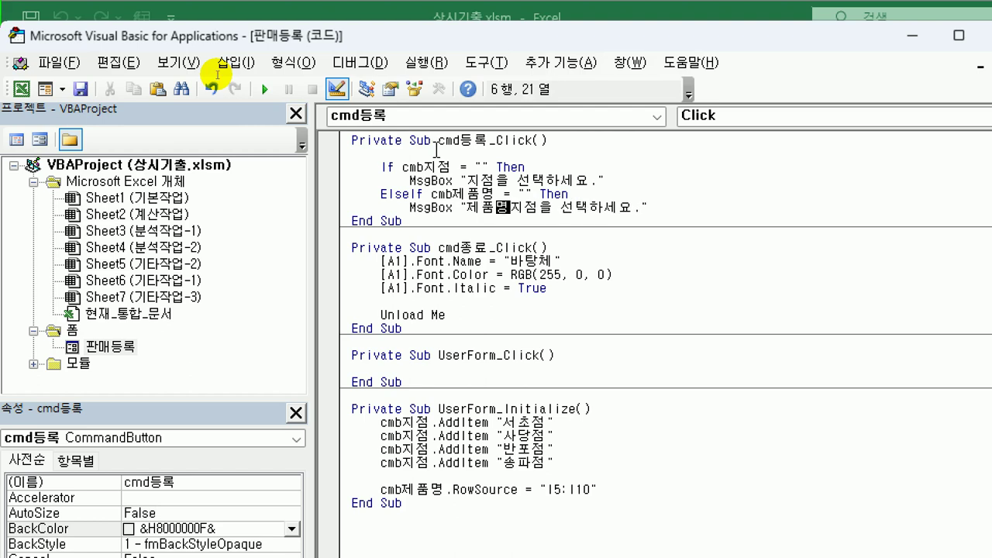
pyautogui.write('을')
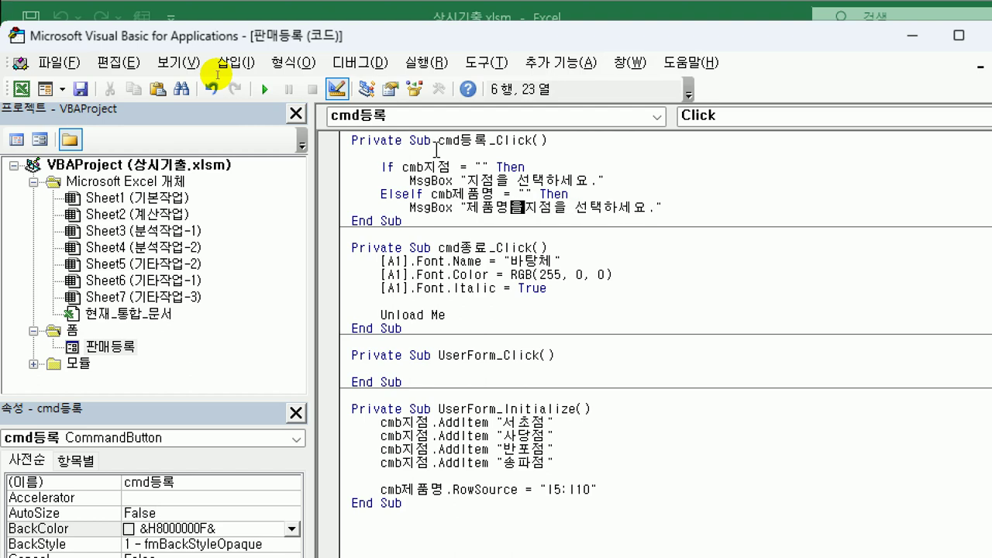
pyautogui.press('Delete')
pyautogui.press('Delete')
pyautogui.press('Delete')
# - Duplicate the ElseIf cmb제품명 branch with its MsgBox line directly below the original
pyautogui.press('Return')
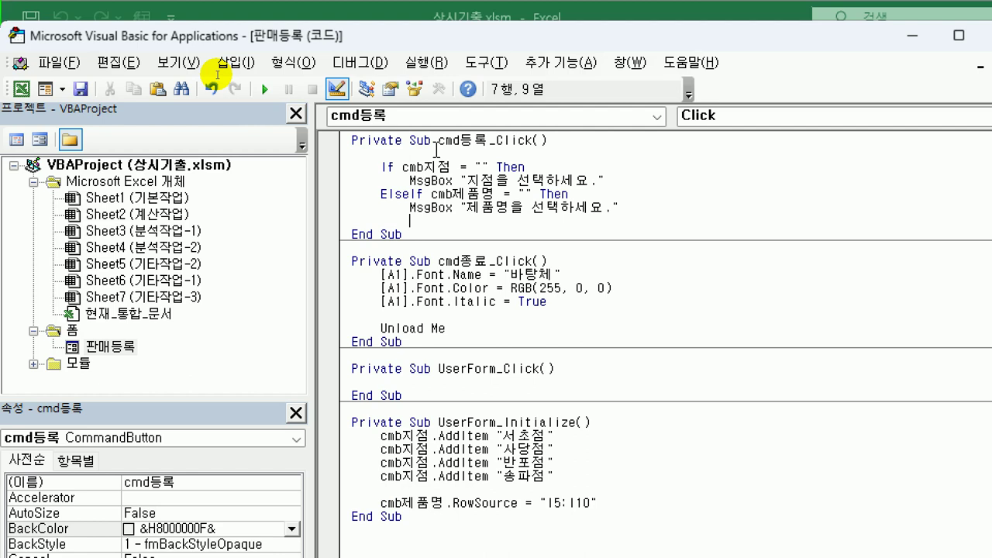
pyautogui.press('Up')
pyautogui.press('Up')
pyautogui.press('Home')
pyautogui.hotkey('shift', 'Down')
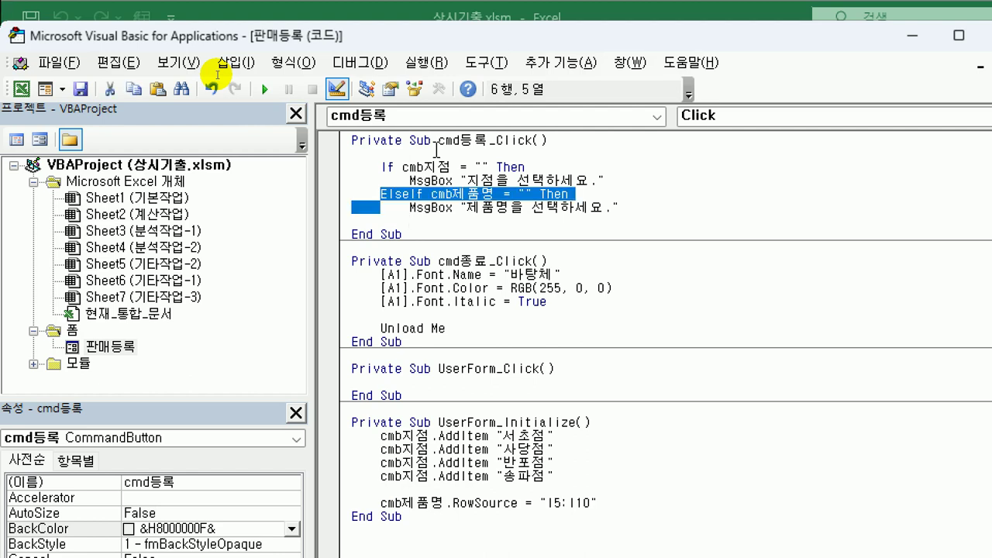
pyautogui.hotkey('shift', 'End')
pyautogui.hotkey('ctrl', 'c')
pyautogui.press('Down')
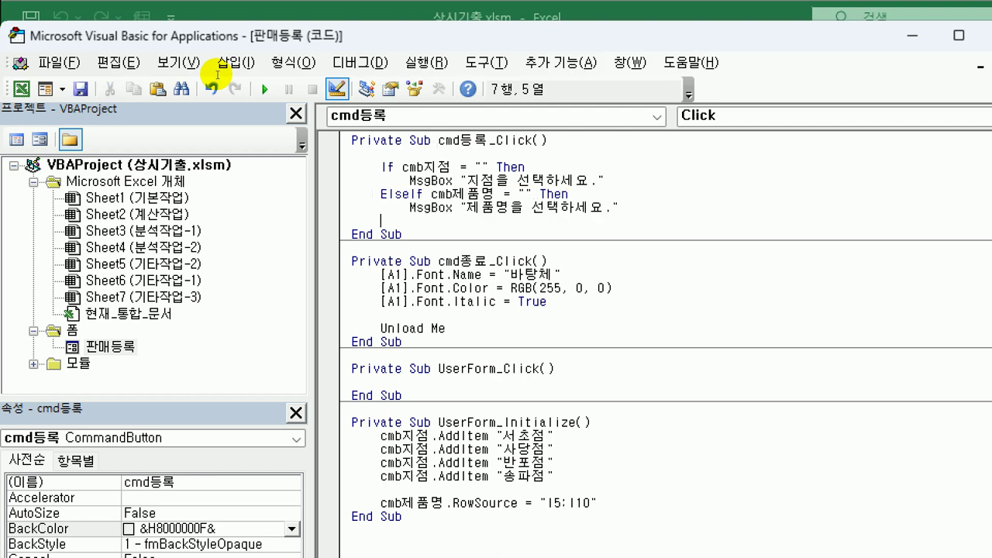
pyautogui.hotkey('ctrl', 'v')
# - Replace cmb제품명 with txt판매수량 in the duplicated ElseIf condition
pyautogui.press('Up')
pyautogui.press('Left')
pyautogui.press('Left')
pyautogui.press('Left')
pyautogui.press('Left')
pyautogui.press('Left')
pyautogui.press('Left')
pyautogui.press('Left')
pyautogui.press('Left')
pyautogui.press('Left')
pyautogui.press('Left')
pyautogui.press('Left')
pyautogui.press('Left')
pyautogui.press('Left')
pyautogui.press('Left')
pyautogui.press('Left')
pyautogui.press('Left')
pyautogui.press('Left')
pyautogui.press('Left')
pyautogui.press('Left')
pyautogui.press('Left')
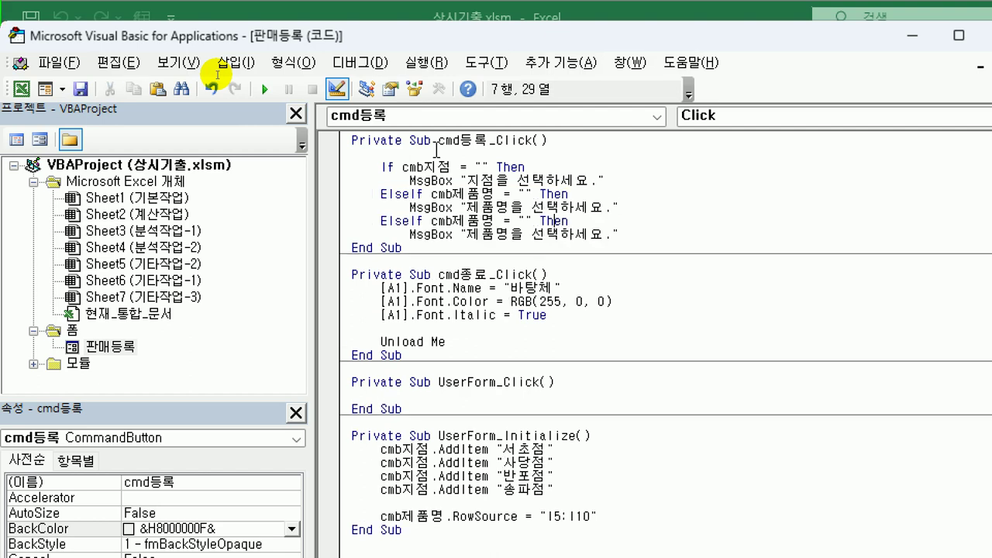
pyautogui.press('Right')
pyautogui.press('Right')
pyautogui.hotkey('shift', 'Right')
pyautogui.hotkey('shift', 'Right')
pyautogui.hotkey('shift', 'Right')
pyautogui.hotkey('shift', 'Right')
pyautogui.hotkey('shift', 'Right')
pyautogui.hotkey('shift', 'Right')
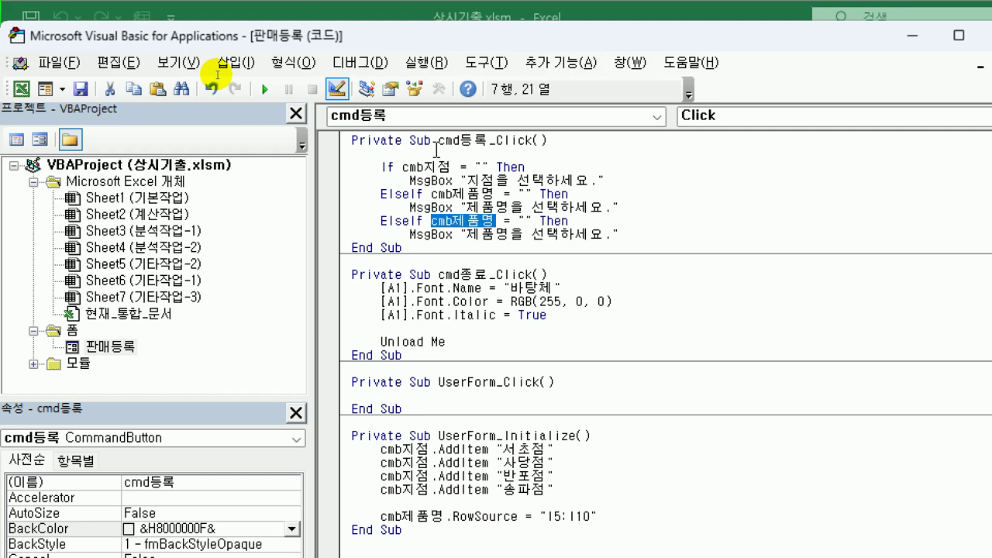
pyautogui.write('txt판매')
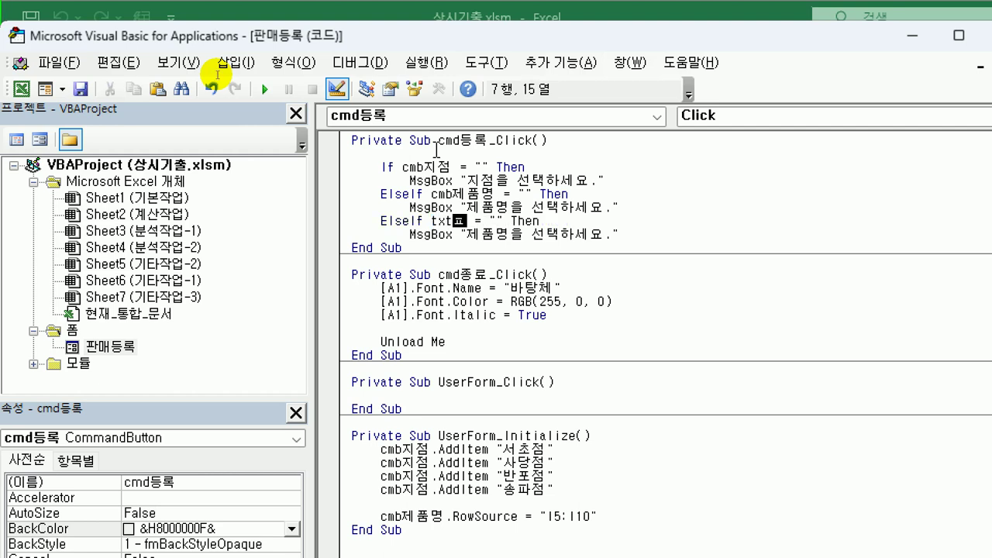
pyautogui.write('수량')
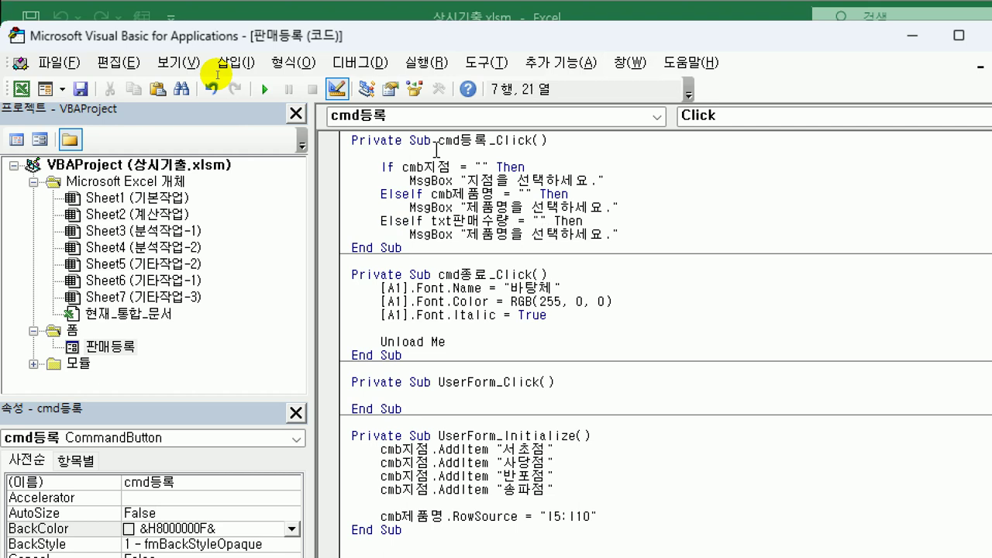
# - Change the message in the txt판매수량 branch to "판매수량을 입력하세요."
pyautogui.press('Down')
pyautogui.press('Left')
pyautogui.press('Left')
pyautogui.press('Left')
pyautogui.write('판매')
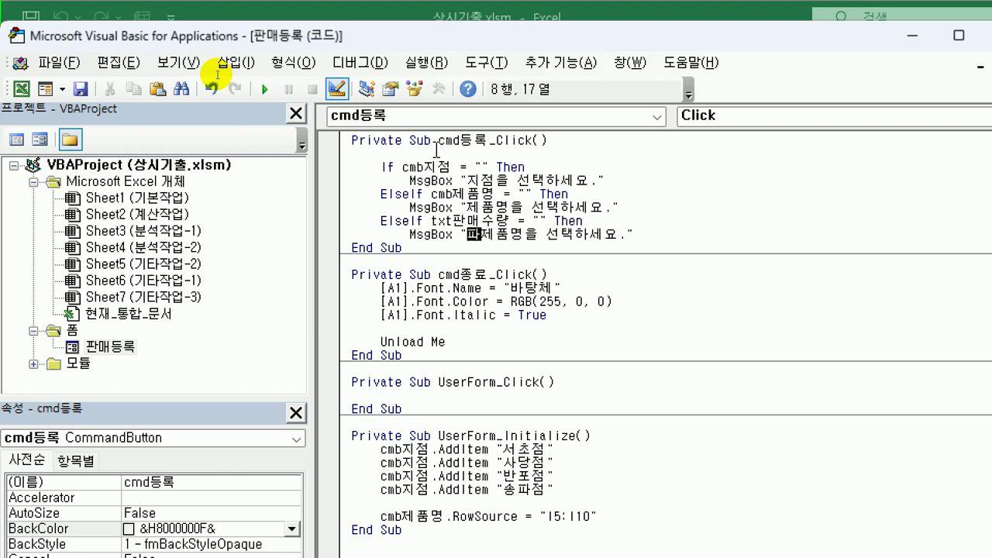
pyautogui.write('수량')
pyautogui.press('Delete')
pyautogui.press('Delete')
pyautogui.press('Delete')
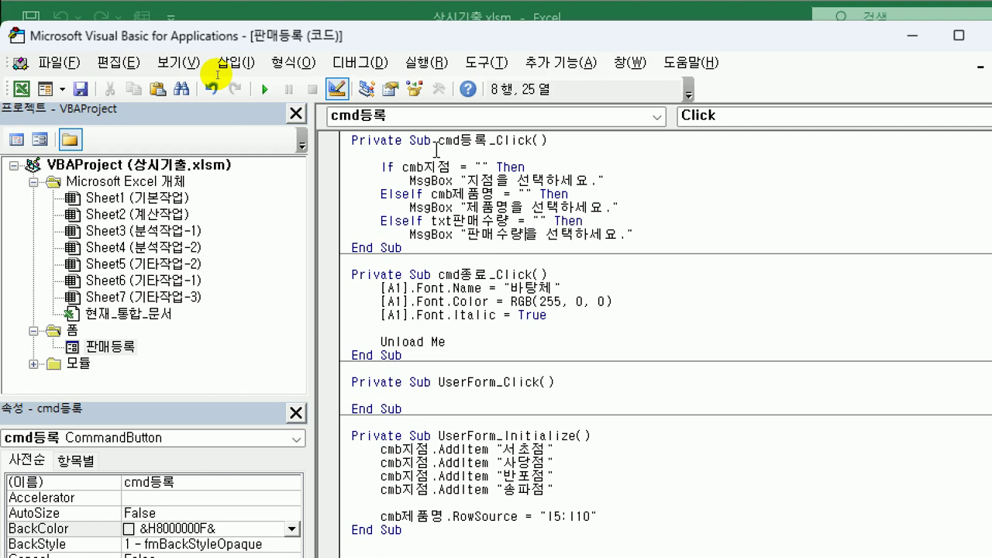
pyautogui.press('Right')
pyautogui.press('Right')
pyautogui.write('입력')
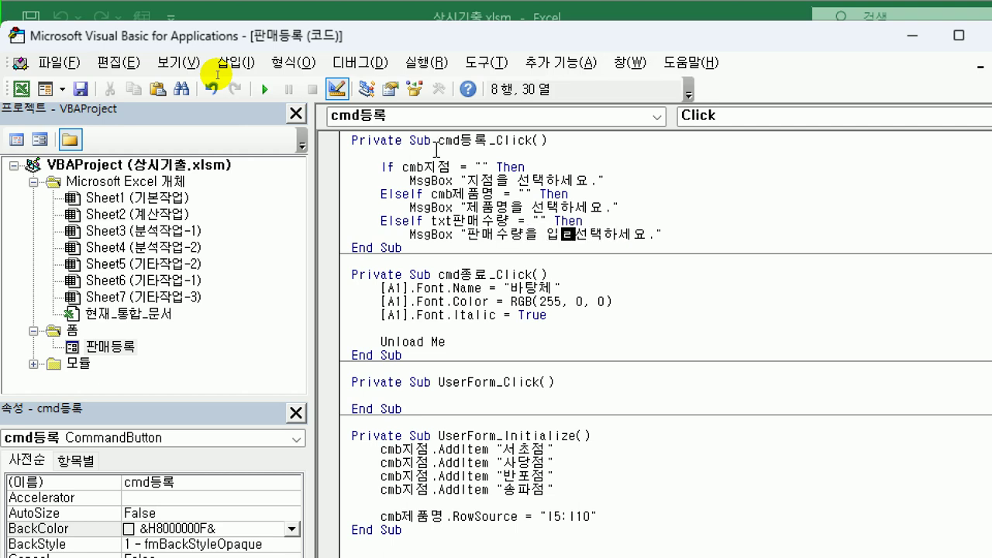
pyautogui.press('Delete')
pyautogui.press('Delete')
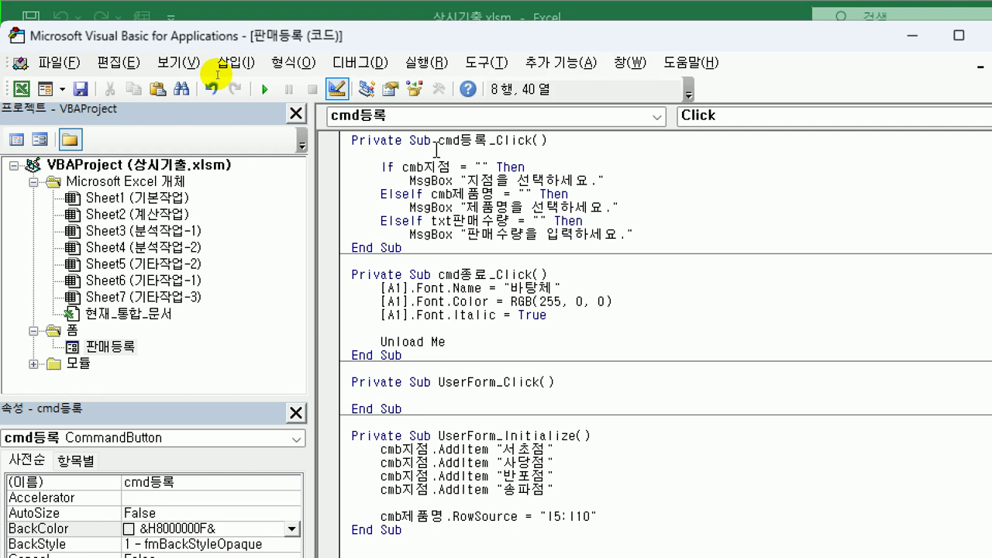
# - Paste another copy of the ElseIf branch below the txt판매수량 branch and change its condition to test txt판매금액
pyautogui.press('Return')
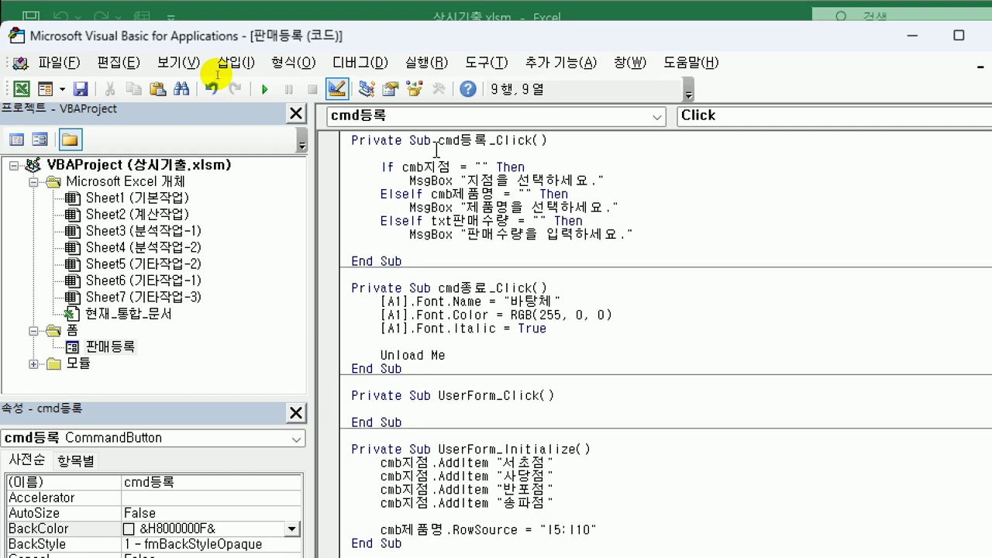
pyautogui.hotkey('ctrl', 'v')
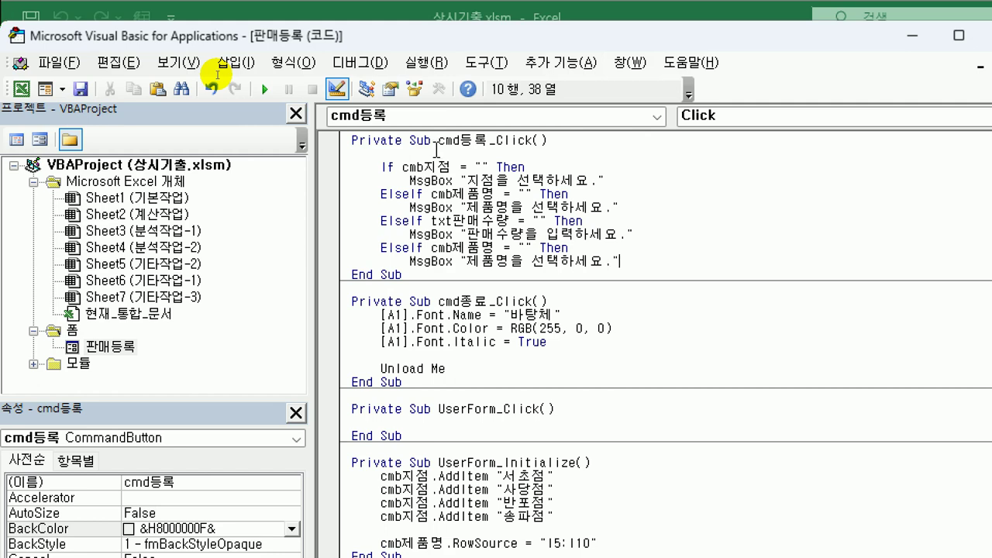
pyautogui.press('Up')
pyautogui.press('Left')
pyautogui.press('Left')
pyautogui.press('Left')
pyautogui.press('Left')
pyautogui.press('Left')
pyautogui.press('Left')
pyautogui.press('Left')
pyautogui.press('Left')
pyautogui.press('Left')
pyautogui.press('Left')
pyautogui.press('Left')
pyautogui.press('Left')
pyautogui.press('Left')
pyautogui.press('Left')
pyautogui.press('Left')
pyautogui.press('Left')
pyautogui.hotkey('shift', 'Right')
pyautogui.hotkey('shift', 'Right')
pyautogui.hotkey('shift', 'Right')
pyautogui.hotkey('shift', 'Right')
pyautogui.hotkey('shift', 'Right')
pyautogui.hotkey('shift', 'Right')
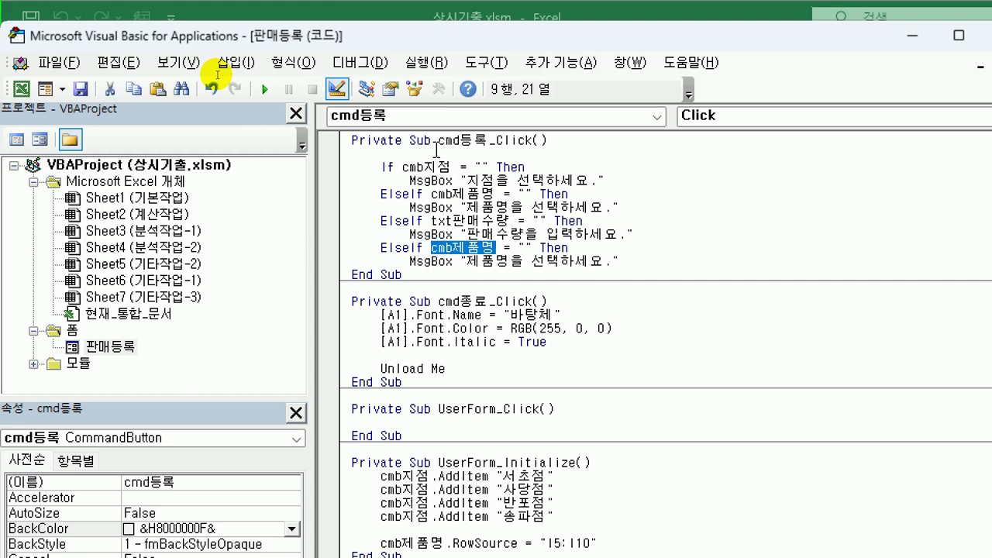
pyautogui.write('txt판매금ㅇ')
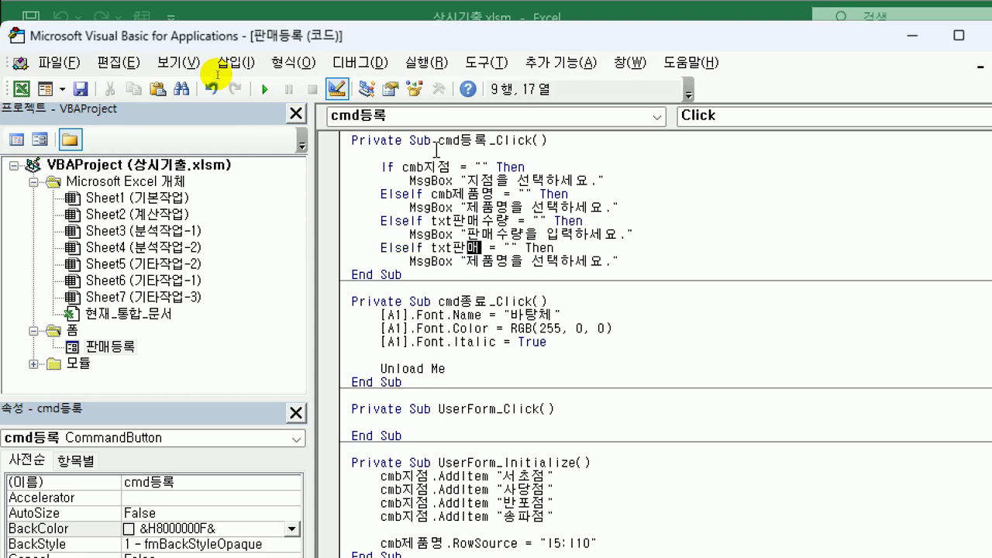
pyautogui.write('ㅐㄱ')
# - Change the message in the txt판매금액 branch to "판매금액을 입력하세요."
pyautogui.press('Down')
pyautogui.press('Left')
pyautogui.press('Left')
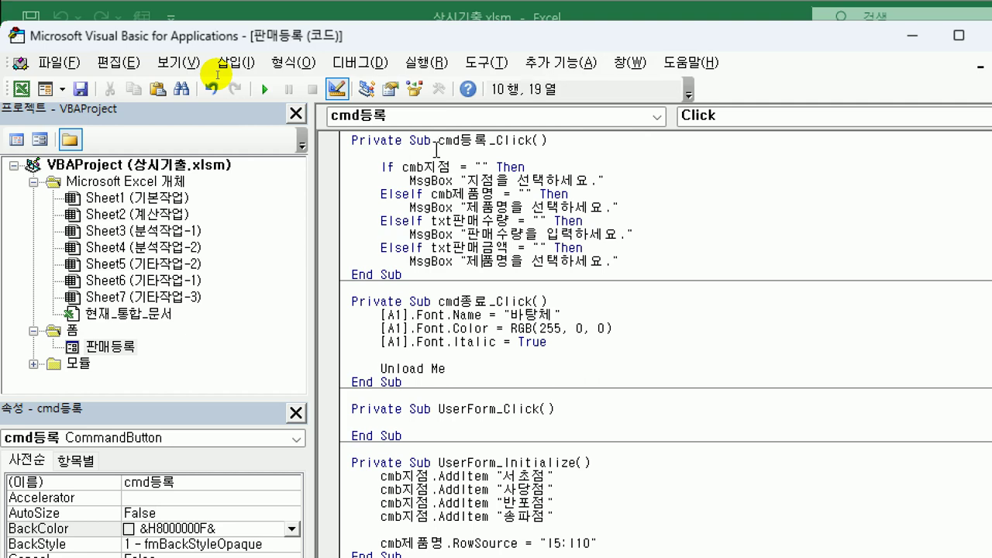
pyautogui.hotkey('shift', 'Right')
pyautogui.hotkey('shift', 'Right')
pyautogui.hotkey('shift', 'Right')
pyautogui.hotkey('shift', 'Right')
pyautogui.write('판매ㄱ')
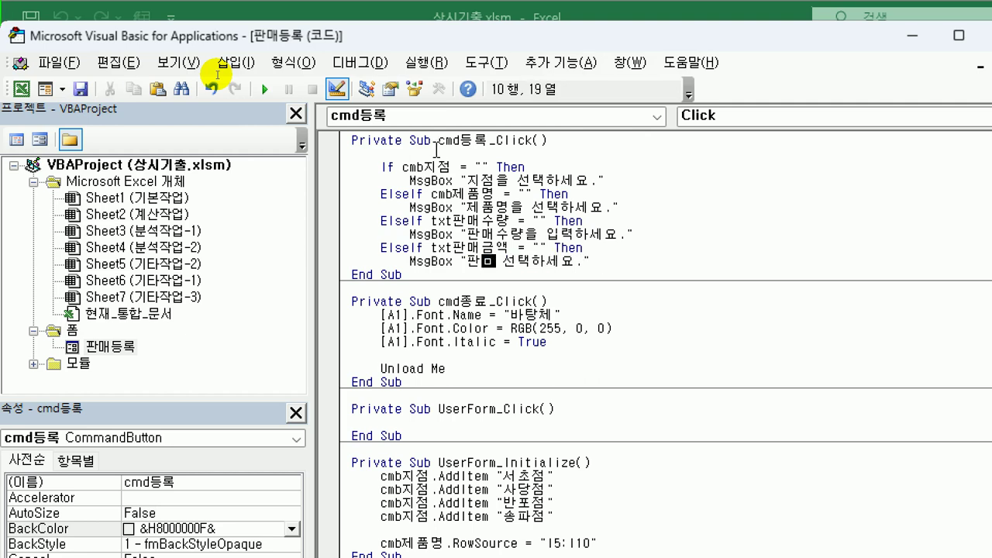
pyautogui.write('ㅡㅁㅇㅐㄱㅇㅡㄹ ㅇㅣㅂㄹㅕㄱ')
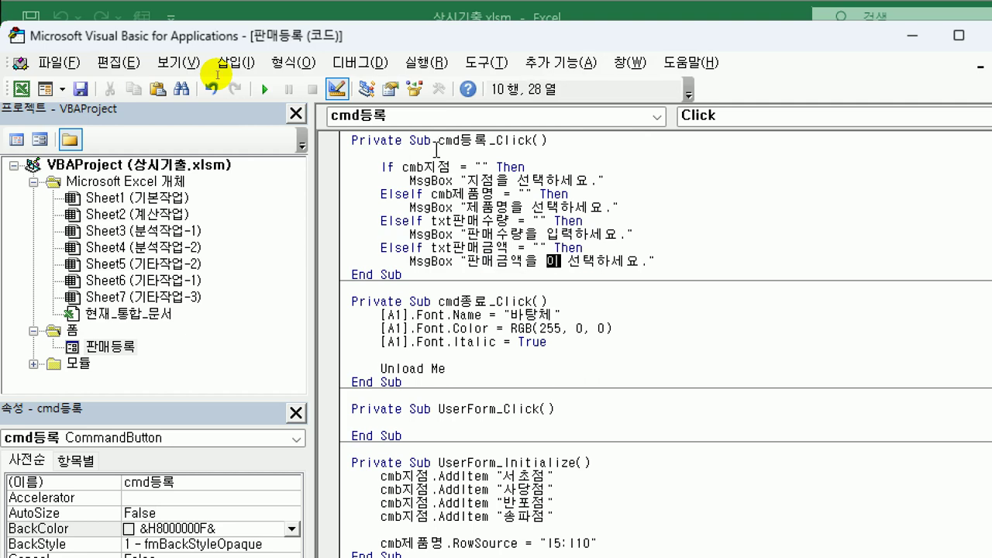
pyautogui.press('Delete')
pyautogui.press('Delete')
pyautogui.press('Delete')
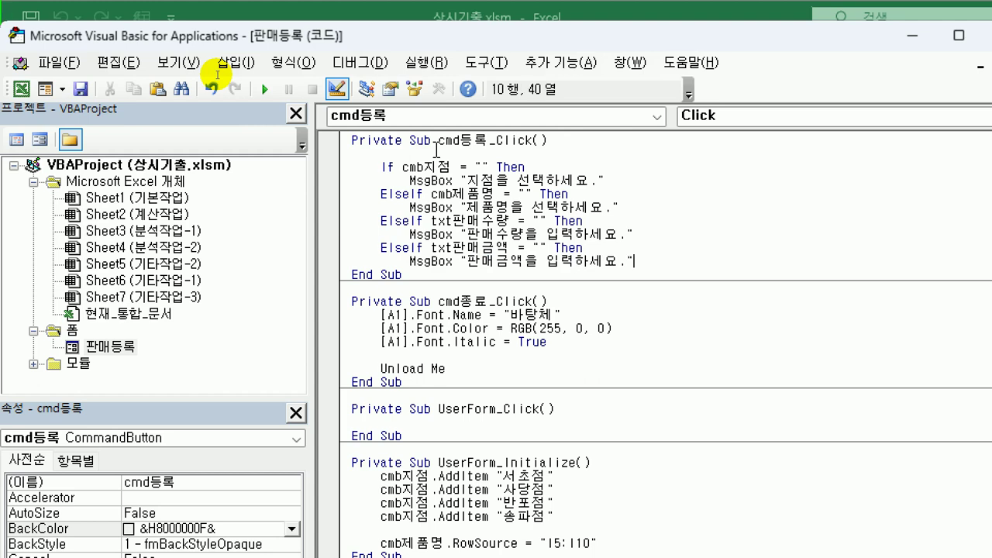
# - Add an Else branch after the txt판매금액 check, with a blank line below it
pyautogui.press('Return')
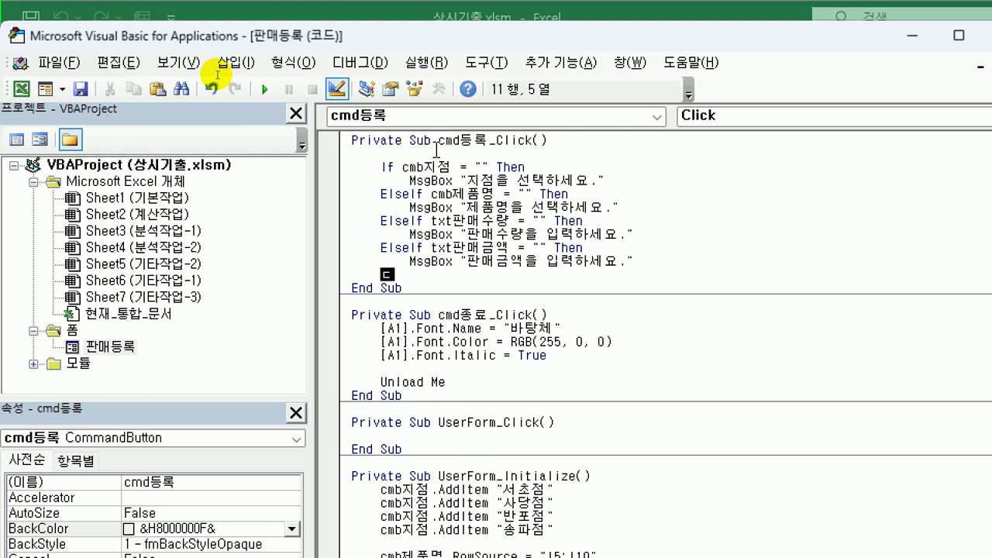
pyautogui.write('else')
pyautogui.press('Return')
pyautogui.press('Return')
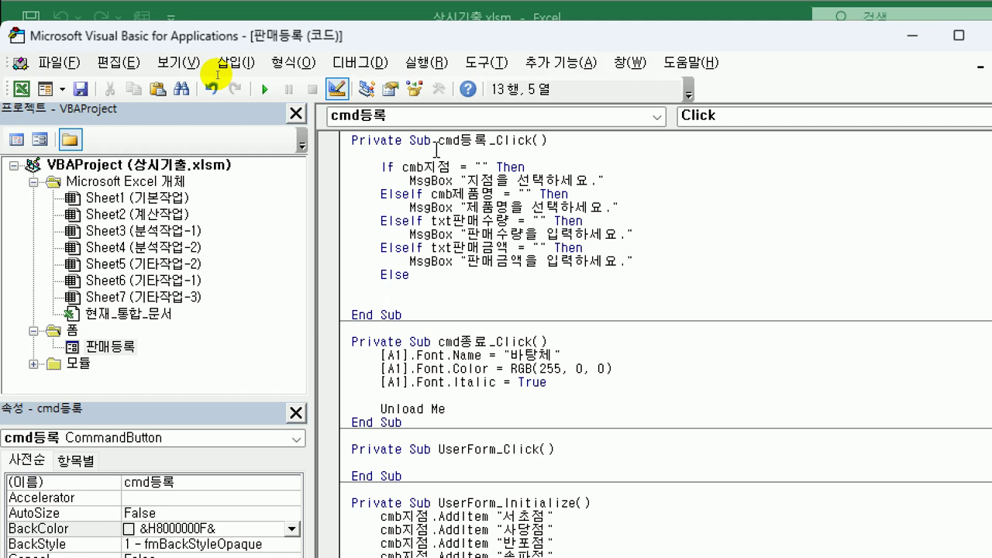
# - In the Else branch, assign Range("A2").CurrentRegion.Rows.Count to the variable i
pyautogui.write('i = range(')
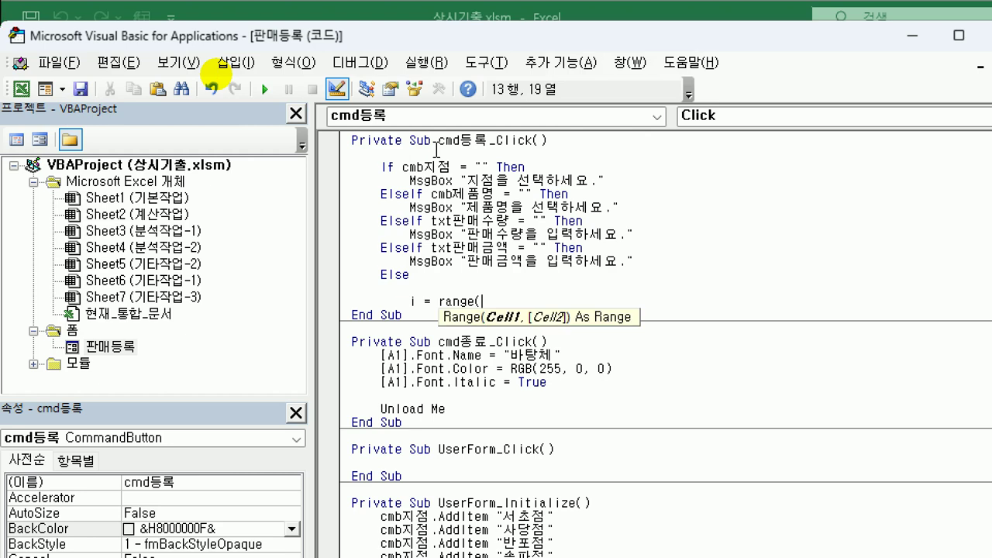
pyautogui.write('"A2").cu')
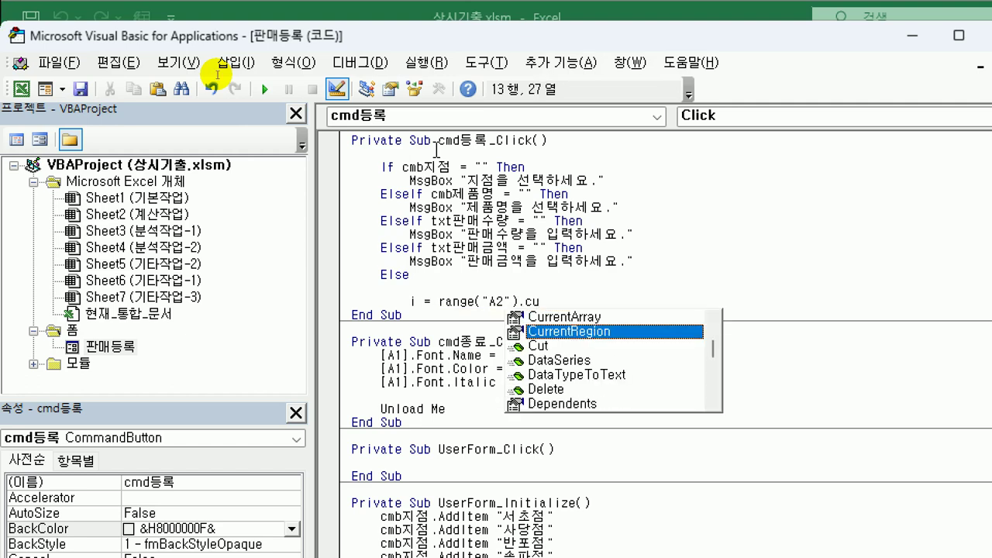
pyautogui.press('Tab')
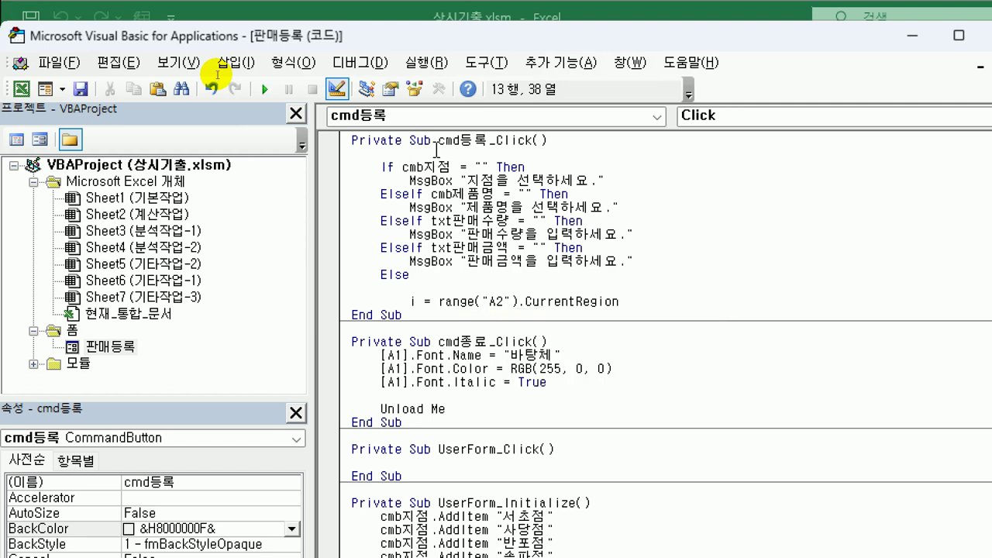
pyautogui.write('.Rows.cou')
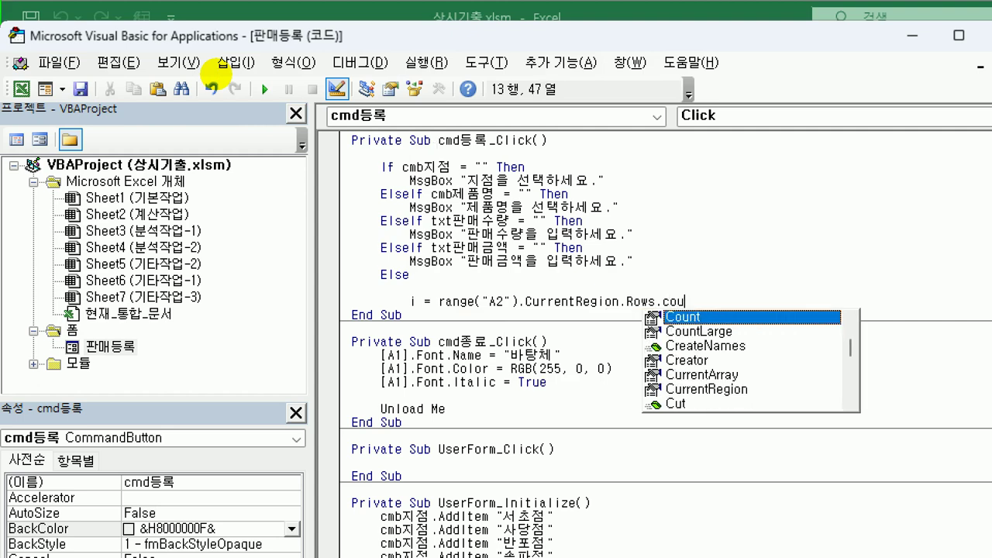
pyautogui.write('nt')
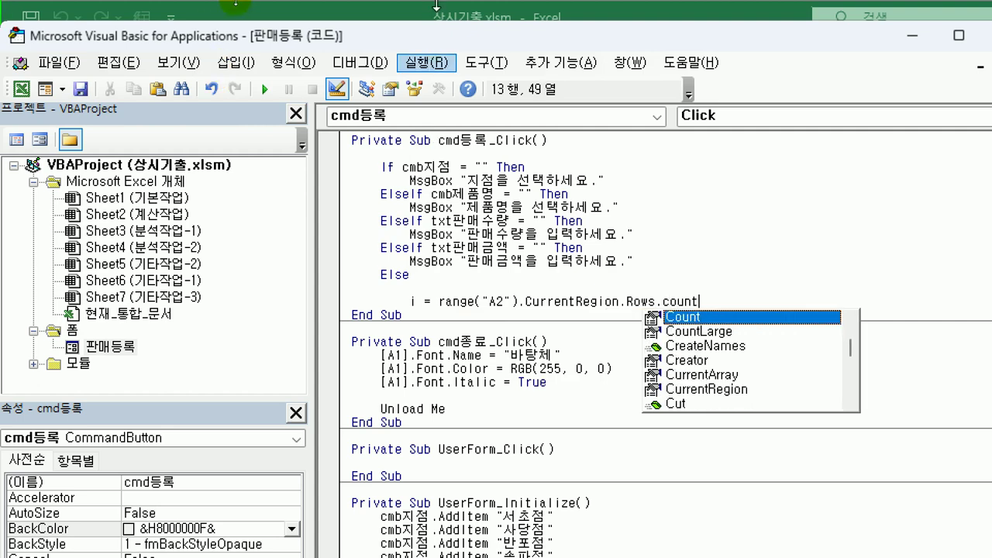
# - Check the sheet's table layout, and add + 1 to the row count assigned to i, with a blank line below
pyautogui.moveTo(834, 44); pyautogui.dragTo(848, 374)
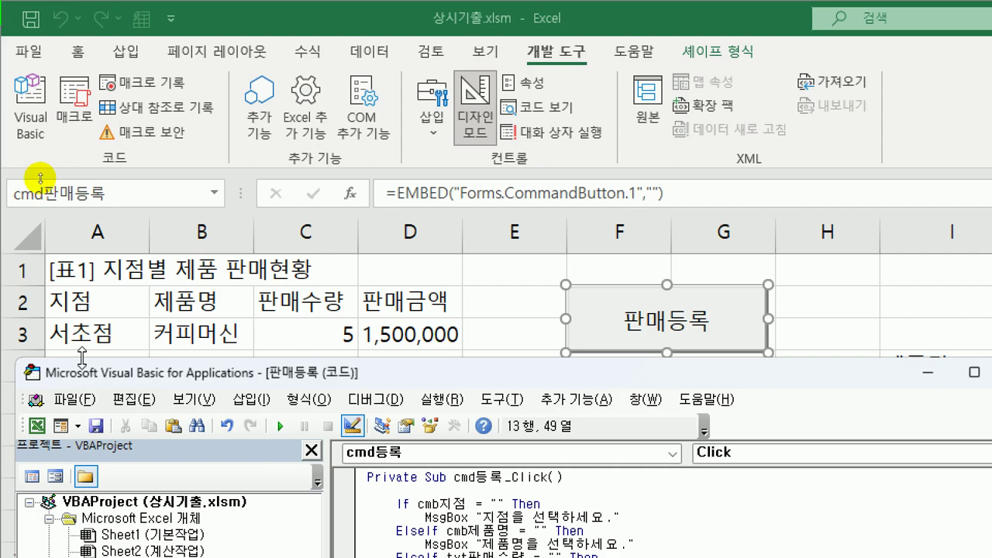
pyautogui.moveTo(178, 380); pyautogui.dragTo(173, 28)
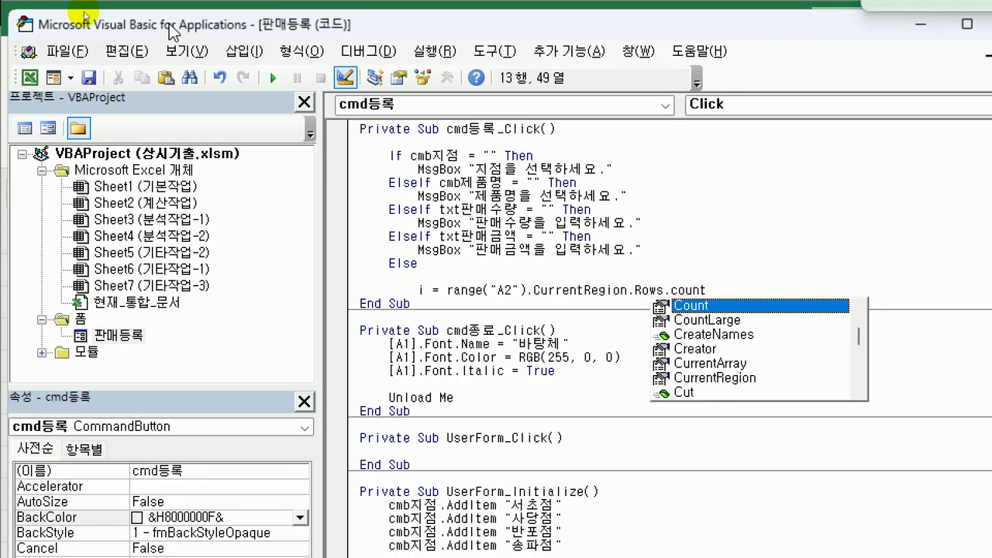
pyautogui.click(361, 148)
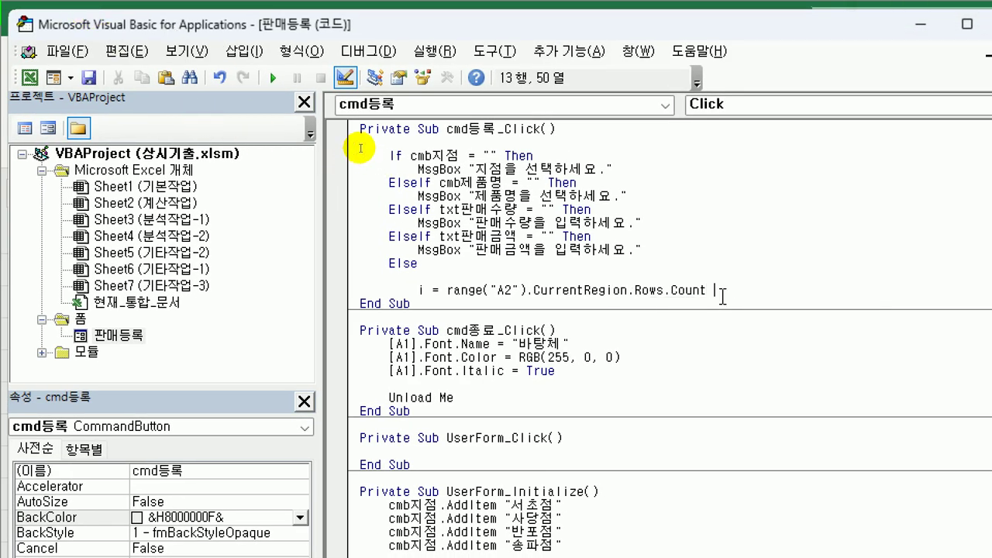
pyautogui.moveTo(564, 29); pyautogui.dragTo(562, 383)
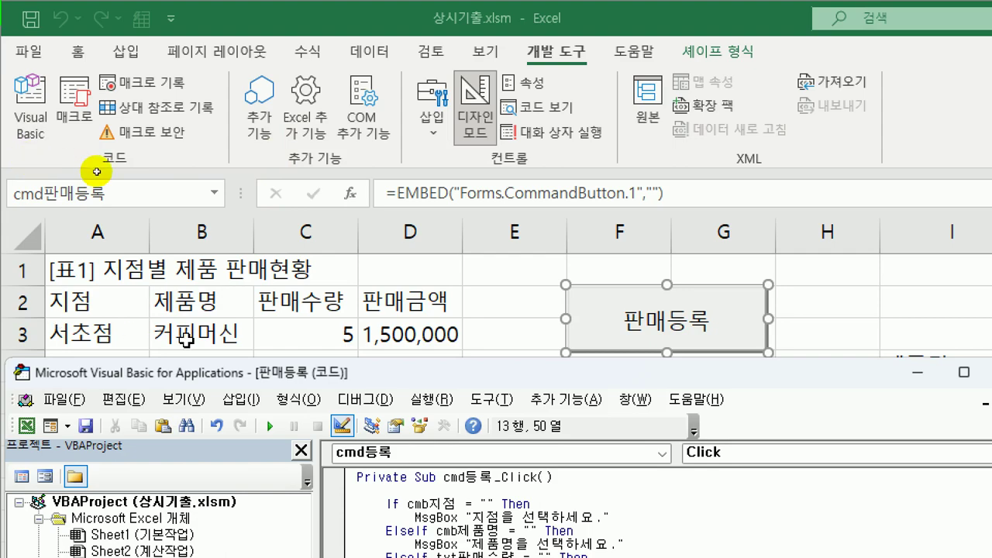
pyautogui.moveTo(236, 372); pyautogui.dragTo(232, 11)
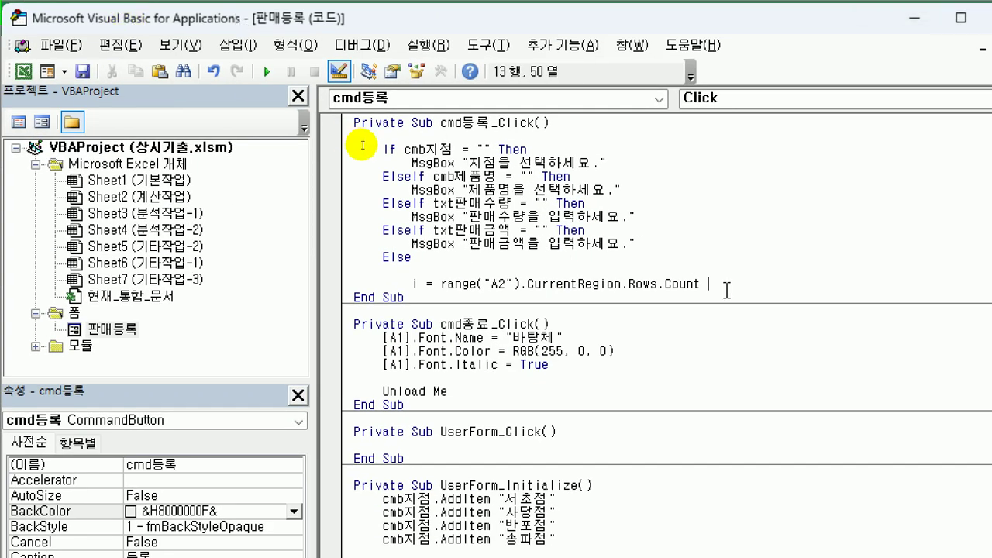
pyautogui.write('+1')
pyautogui.press('Return')
pyautogui.press('Return')
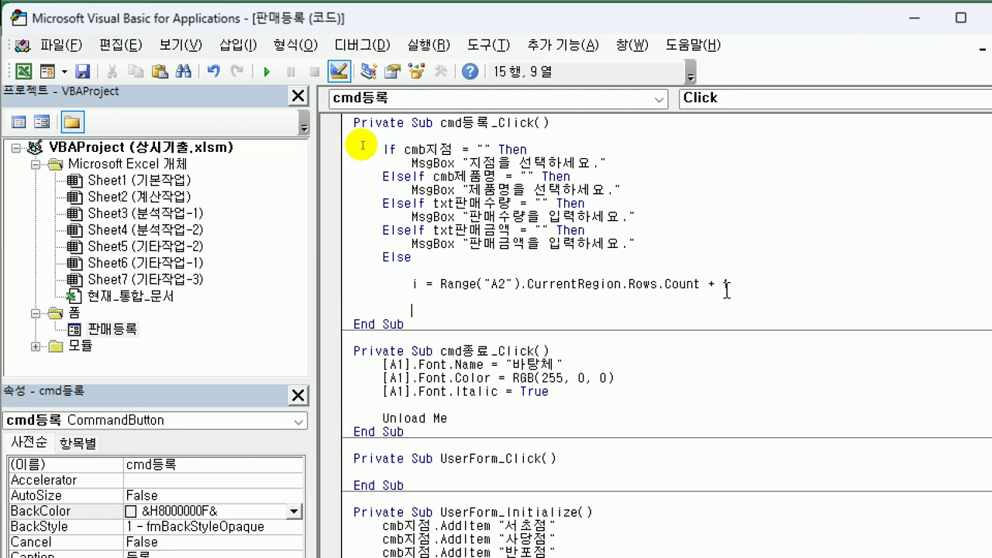
# - Add the line Cells(i, 1) = cmb지점.Value below the row calculation
pyautogui.write('cells(i,')
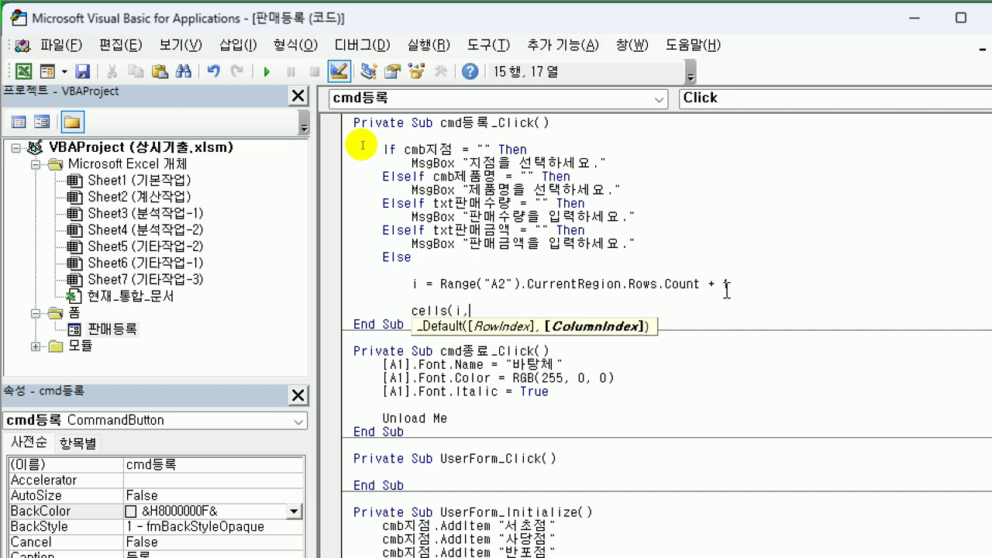
pyautogui.write('1) = ')
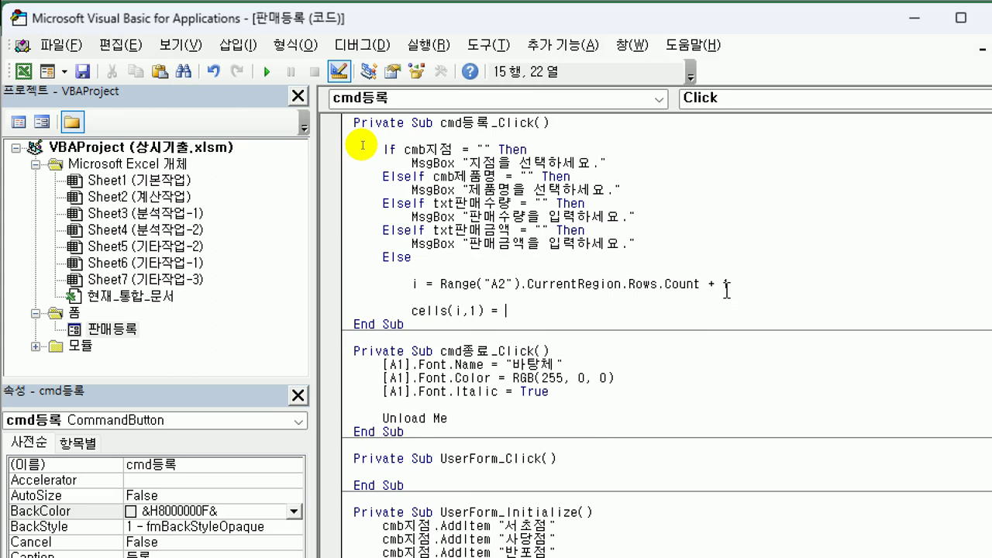
pyautogui.write('cmb지점.va')
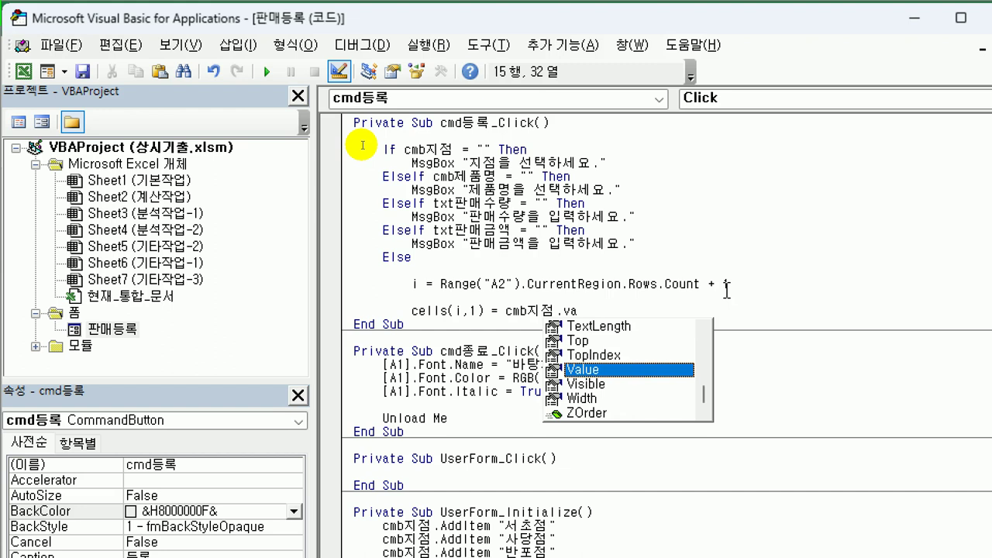
pyautogui.press('Tab')
pyautogui.press('Return')
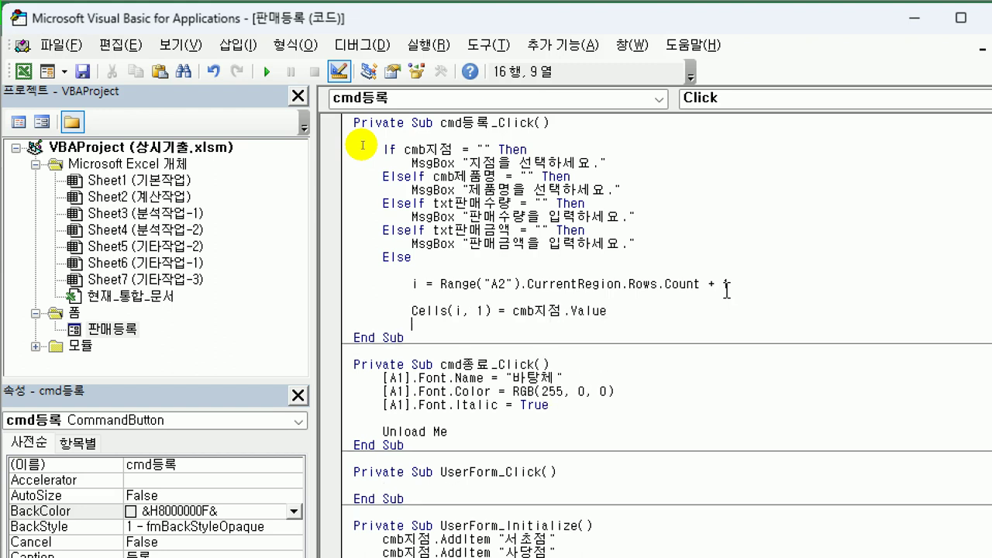
# - Duplicate the Cells(i, 1) line directly below, clearing the extra second copy
pyautogui.press('Up')
pyautogui.hotkey('shift', 'End')
pyautogui.hotkey('ctrl', 'c')
pyautogui.press('Down')
pyautogui.hotkey('ctrl', 'v')
pyautogui.press('Return')
pyautogui.hotkey('ctrl', 'v')
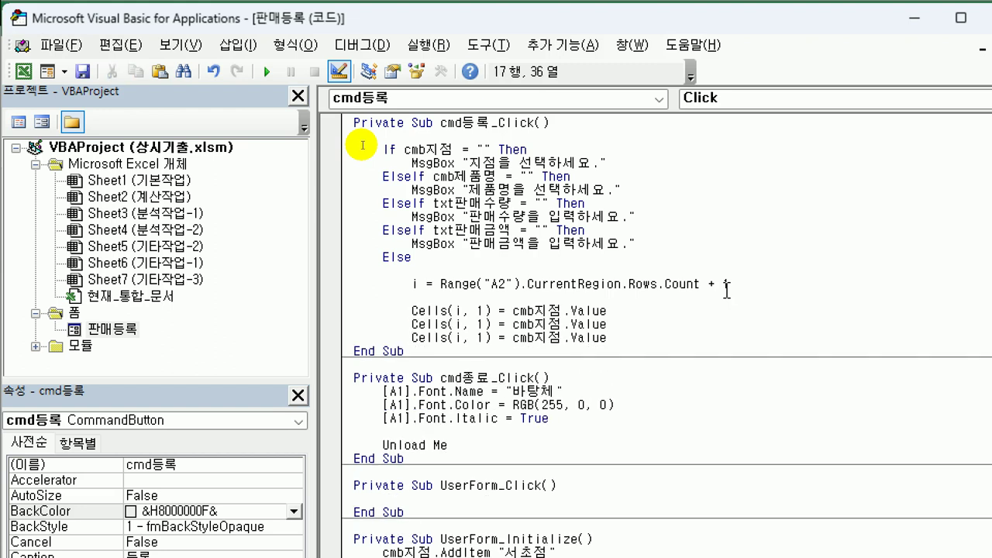
pyautogui.hotkey('shift', 'Home')
pyautogui.press('Delete')
# - Change the column index in the duplicated Cells line to 2
pyautogui.press('Up')
pyautogui.press('Right')
pyautogui.press('Right')
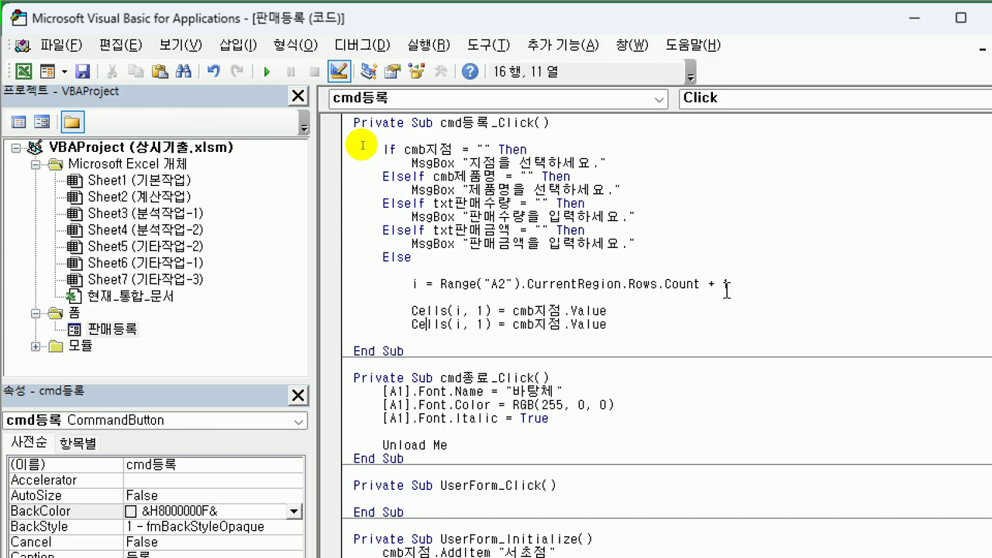
pyautogui.press('Right')
pyautogui.press('Right')
pyautogui.press('Right')
pyautogui.press('Right')
pyautogui.press('Right')
pyautogui.press('Right')
pyautogui.press('Right')
pyautogui.hotkey('shift', 'Right')
pyautogui.write('2')
# - Make the Cells(i, 2) line take its value from cmb제품명 and add a new line below it
pyautogui.press('Right')
pyautogui.press('Right')
pyautogui.press('Right')
pyautogui.press('Right')
pyautogui.press('Right')
pyautogui.press('Right')
pyautogui.press('Right')
pyautogui.write('제품명')
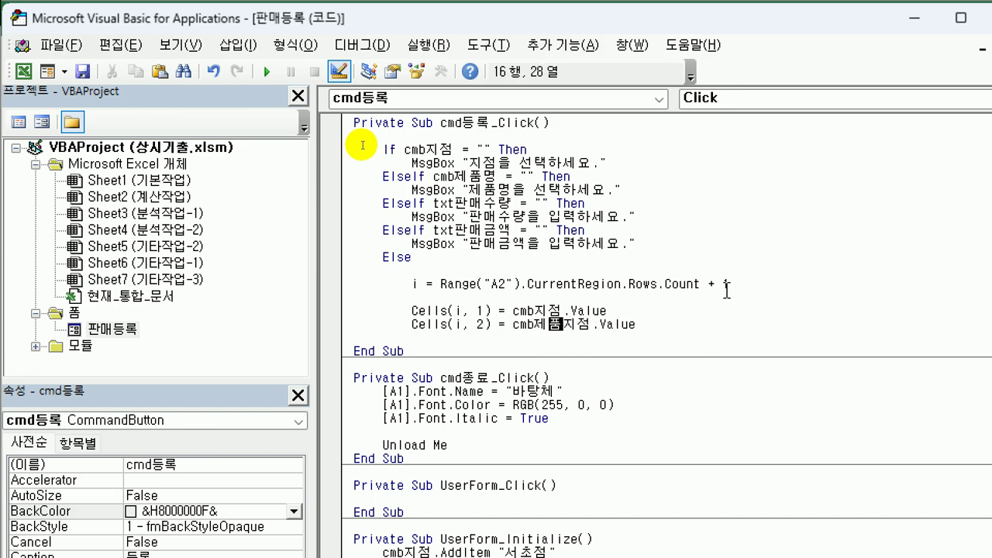
pyautogui.press('Delete')
pyautogui.press('Delete')
pyautogui.press('End')
pyautogui.press('Return')
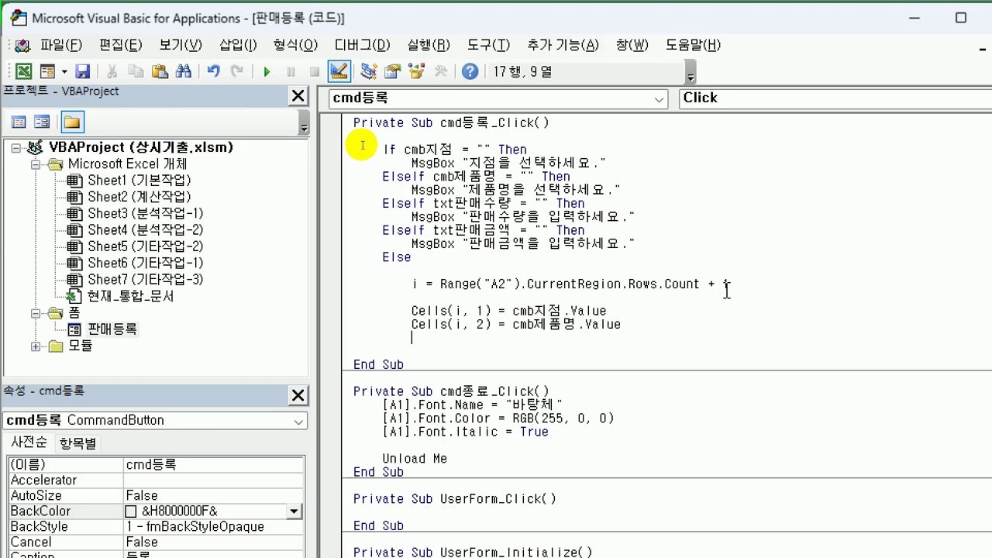
# - Paste another copy of the Cells(i, 1) line and change its column index to 3
pyautogui.hotkey('ctrl', 'v')
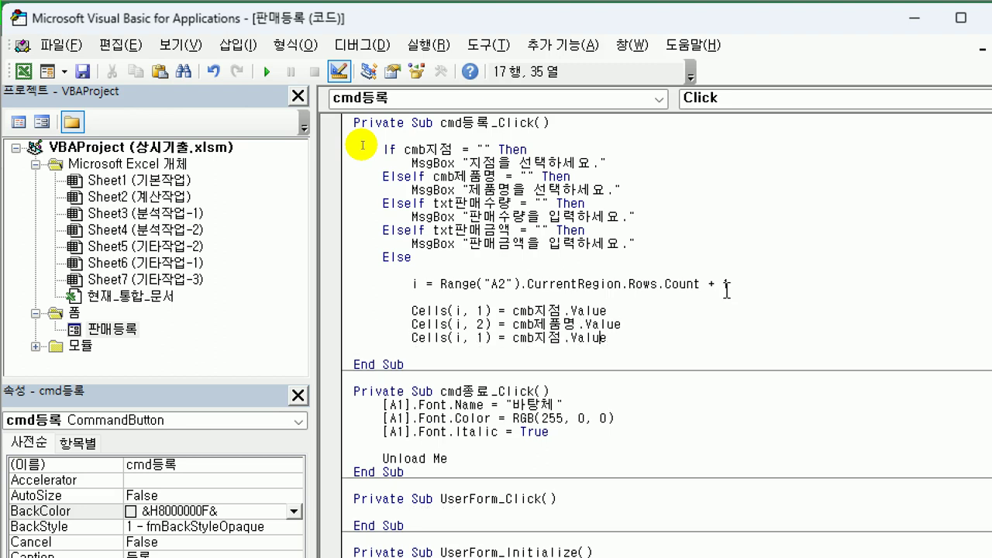
pyautogui.press('Left')
pyautogui.press('Left')
pyautogui.press('Left')
pyautogui.press('Left')
pyautogui.press('Left')
pyautogui.press('Left')
pyautogui.press('Left')
pyautogui.press('Left')
pyautogui.press('Left')
pyautogui.press('Left')
pyautogui.press('Left')
pyautogui.press('Left')
pyautogui.press('Left')
pyautogui.press('Left')
pyautogui.press('Left')
pyautogui.hotkey('shift', 'Left')
pyautogui.write('3')
# - Replace the value assigned to Cells(i, 3) with txt판매수량.Value
pyautogui.press('Right')
pyautogui.press('Right')
pyautogui.press('Right')
pyautogui.press('Right')
pyautogui.hotkey('shift', 'End')
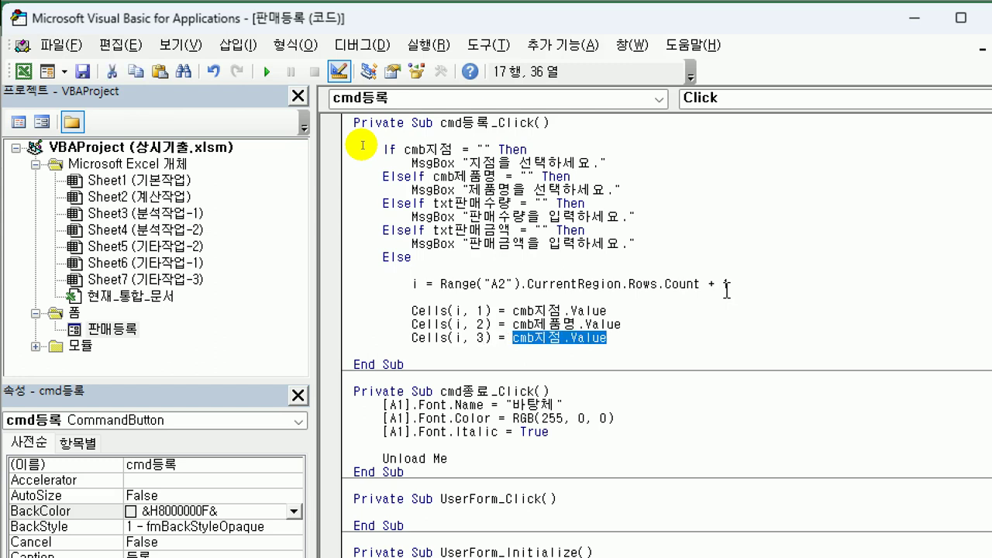
pyautogui.write('txt판매수량')
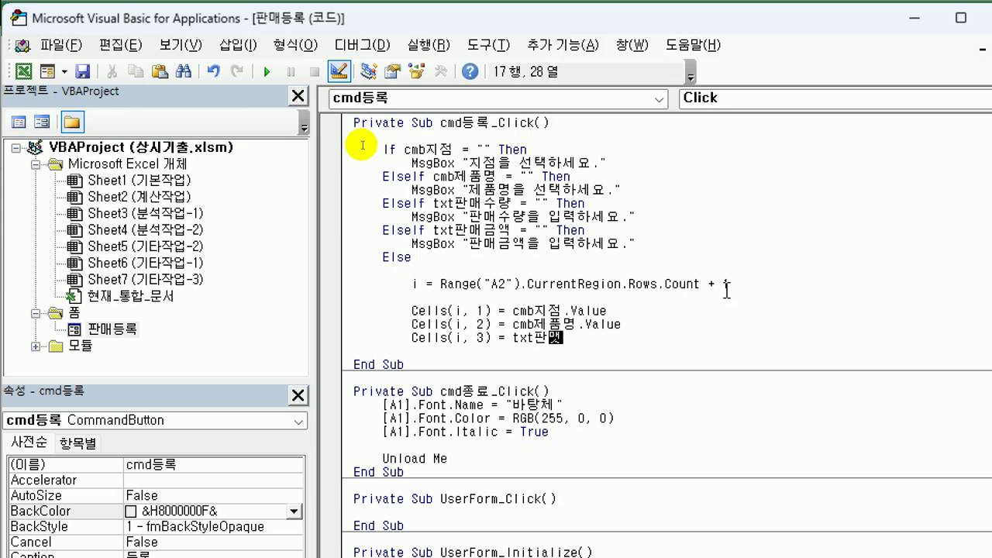
pyautogui.write('.va')
pyautogui.press('Tab')
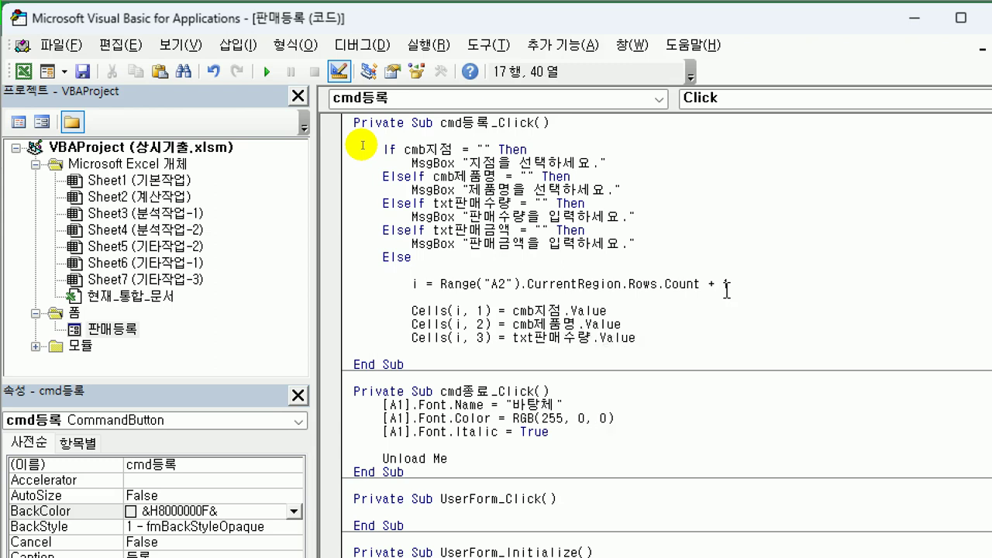
# - Copy the Cells(i, 3) line to a new line below and change its column index to 4
pyautogui.hotkey('shift', 'Home')
pyautogui.hotkey('ctrl', 'c')
pyautogui.press('End')
pyautogui.press('Return')
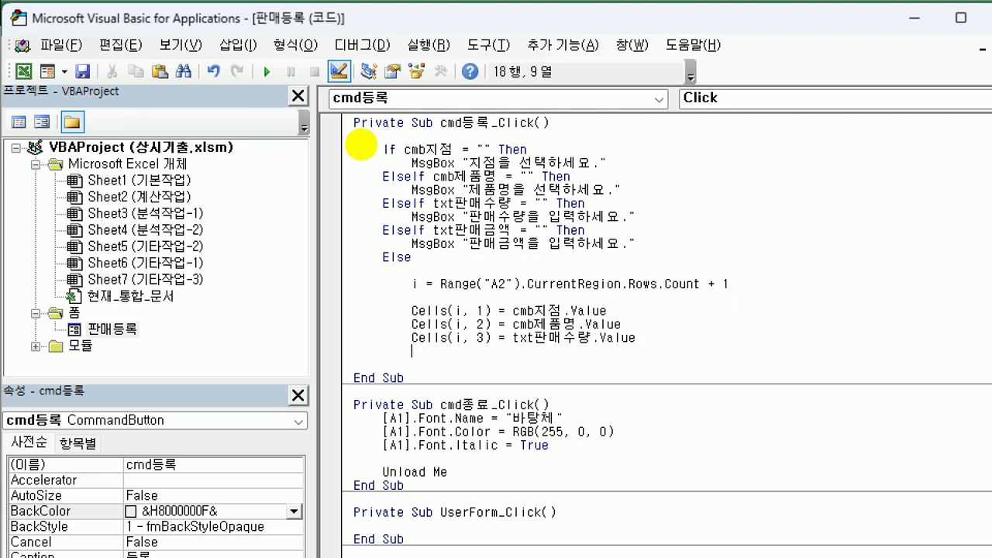
pyautogui.hotkey('ctrl', 'v')
pyautogui.press('Left')
pyautogui.press('Left')
pyautogui.press('Left')
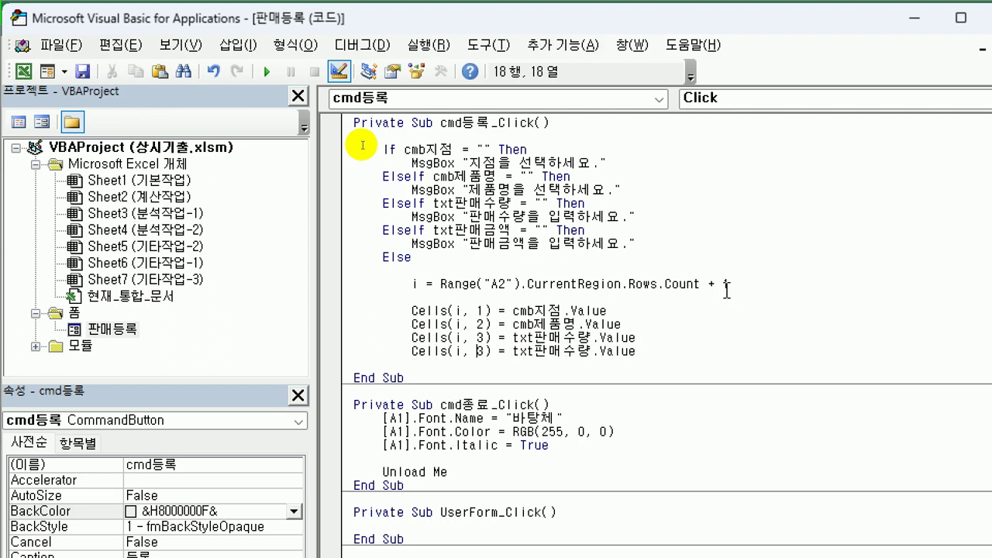
pyautogui.press('Left')
pyautogui.press('Left')
pyautogui.press('Left')
pyautogui.press('Left')
pyautogui.press('Left')
pyautogui.press('Left')
pyautogui.press('Left')
pyautogui.press('Left')
pyautogui.press('Left')
pyautogui.press('Left')
pyautogui.press('Left')
pyautogui.press('Left')
pyautogui.press('Left')
pyautogui.press('Left')
pyautogui.press('Left')
pyautogui.hotkey('shift', 'Right')
pyautogui.write('4')
# - Start a Format function in the Cells(i, 4) assignment with txt판매금액 as its expression, dropping the .Value part
pyautogui.press('Right')
pyautogui.press('Right')
pyautogui.press('Right')
pyautogui.press('Right')
pyautogui.write('format(')
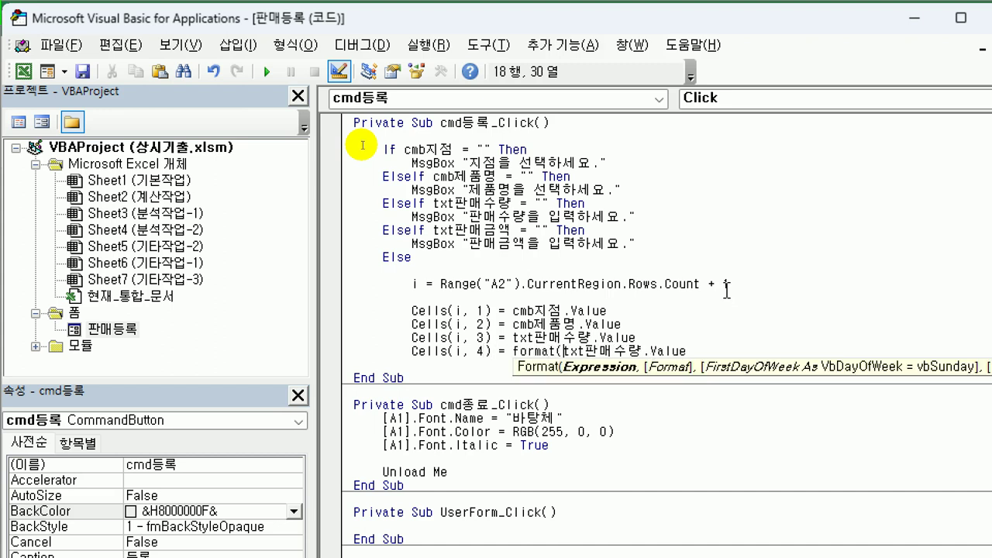
pyautogui.press('Right')
pyautogui.press('Right')
pyautogui.press('Right')
pyautogui.press('Right')
pyautogui.press('Right')
pyautogui.write('ㄱ')
pyautogui.write('금액')
pyautogui.press('Delete')
pyautogui.press('Delete')
pyautogui.hotkey('shift', 'End')
pyautogui.press('Delete')
# - Complete the Format function for Cells(i, 4) with the number format "#,##0" and add a new line below
pyautogui.write(',')
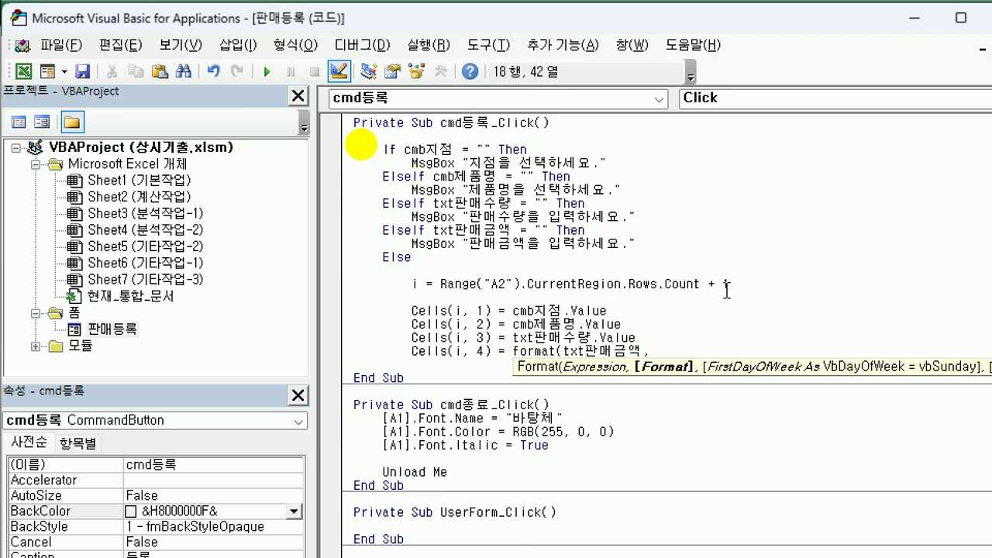
pyautogui.write('"')
pyautogui.write('#.')
pyautogui.write('##0')
pyautogui.write('")')
pyautogui.press('Return')
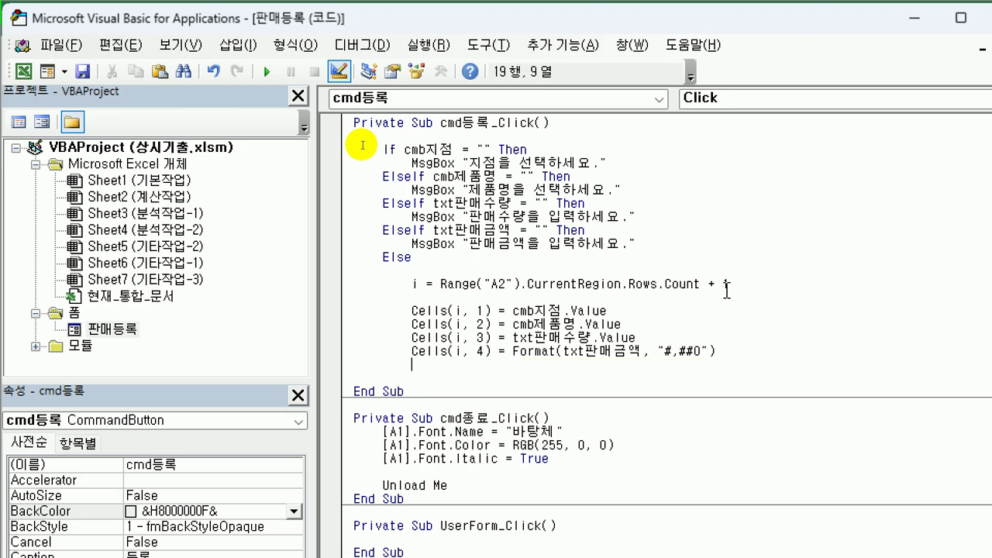
# - Close the conditional block with End If, leaving a blank line above it
pyautogui.press('BackSpace')
pyautogui.write('end if')
pyautogui.press('Up')
pyautogui.press('End')
pyautogui.press('Return')
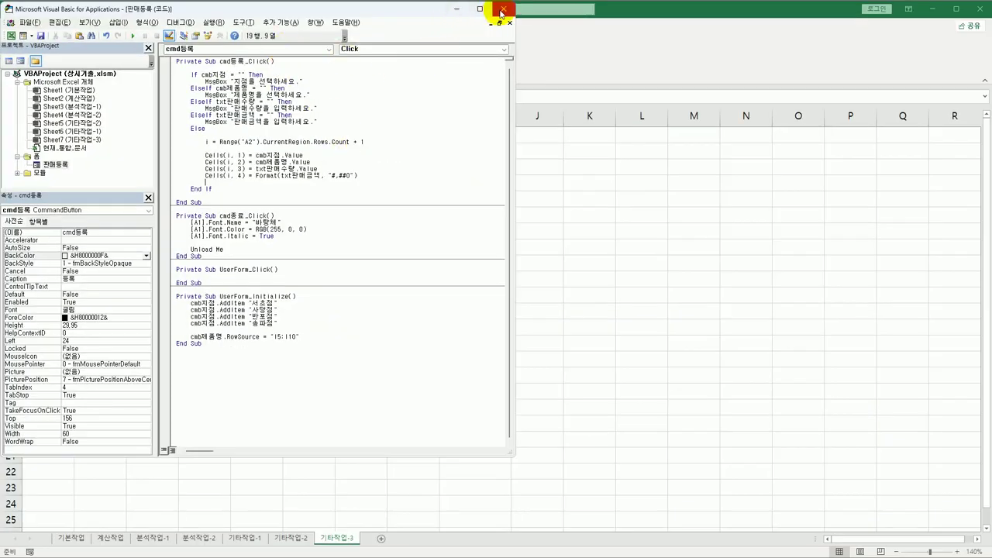
# - Close the code editor and turn off design mode on the 기타작업-3 sheet
pyautogui.click(502, 11)
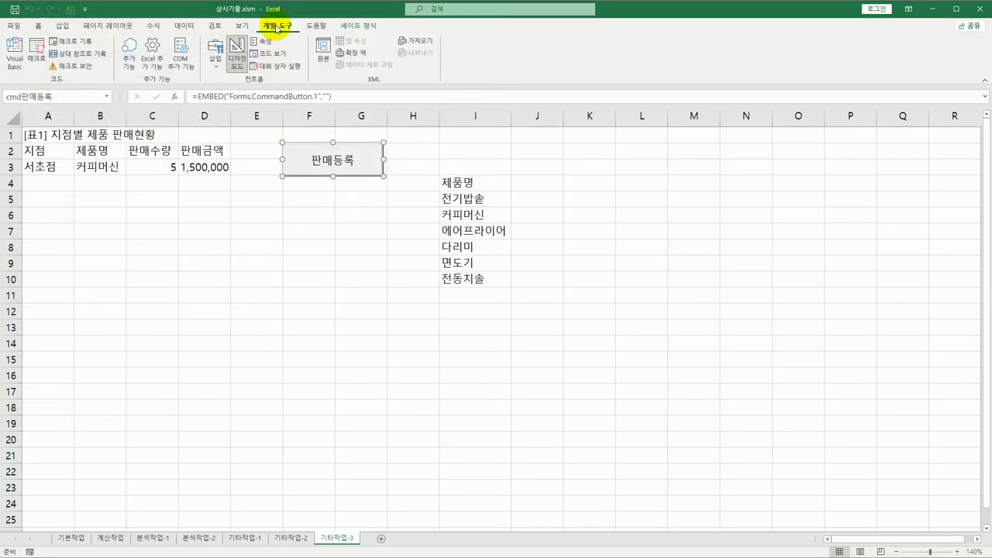
pyautogui.click(237, 55)
pyautogui.click(329, 224)
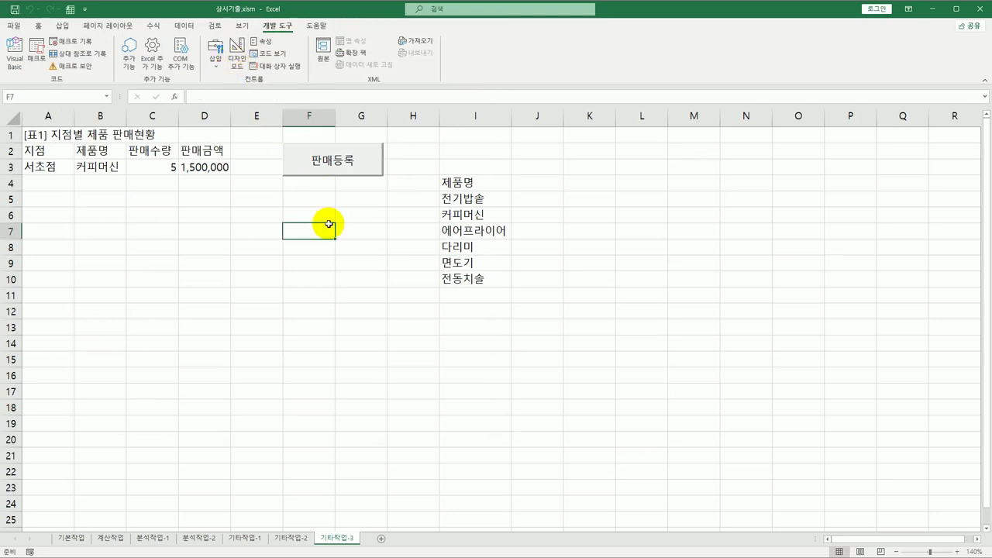
pyautogui.click(352, 234)
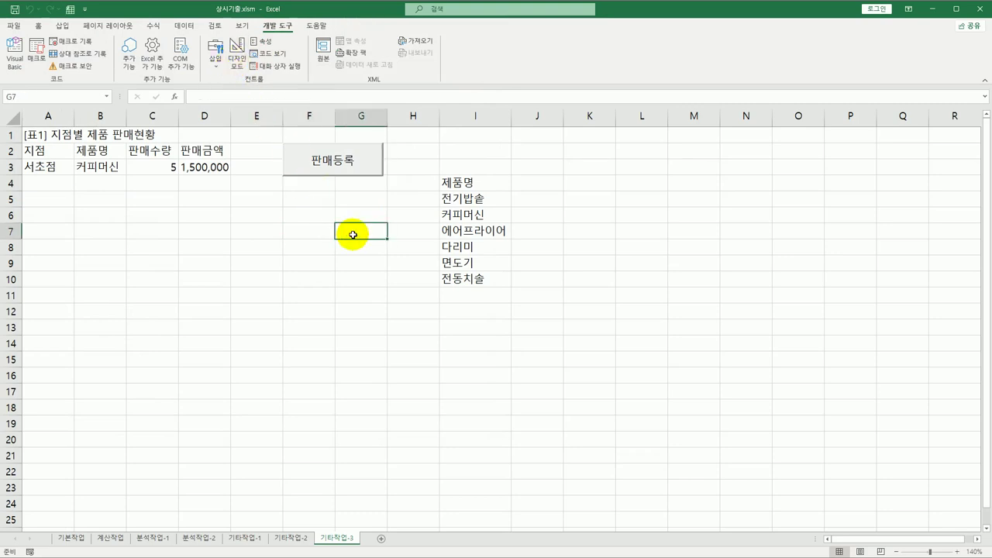
# - Launch the 판매등록 form, move it below its launch button on the sheet, and choose 사당점 as the 지점
pyautogui.click(338, 169)
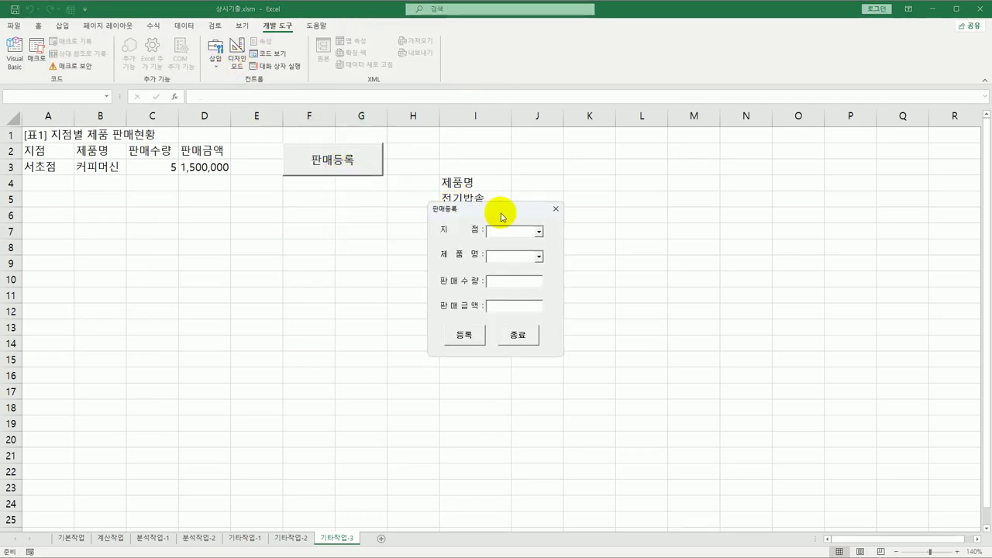
pyautogui.moveTo(502, 217); pyautogui.dragTo(341, 208)
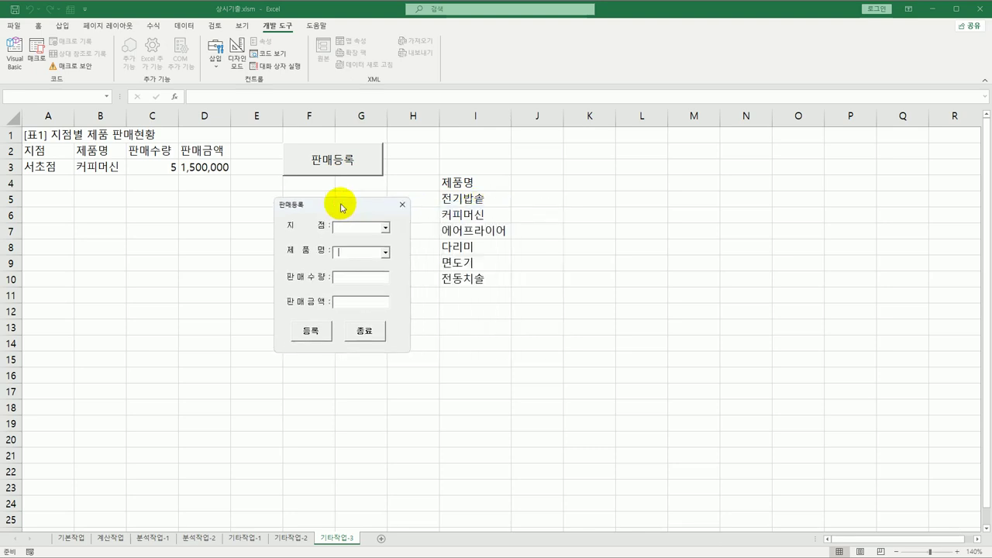
pyautogui.click(386, 227)
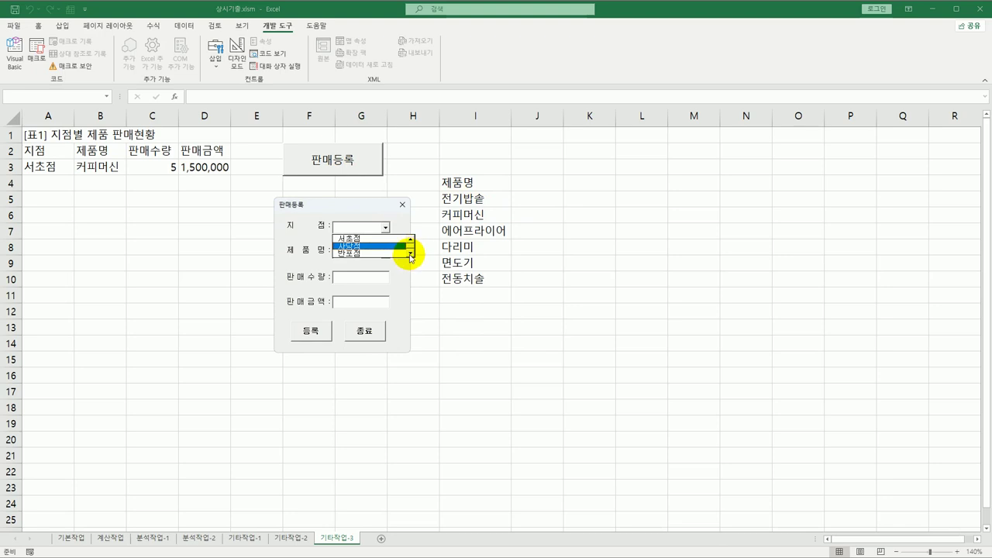
pyautogui.click(410, 254)
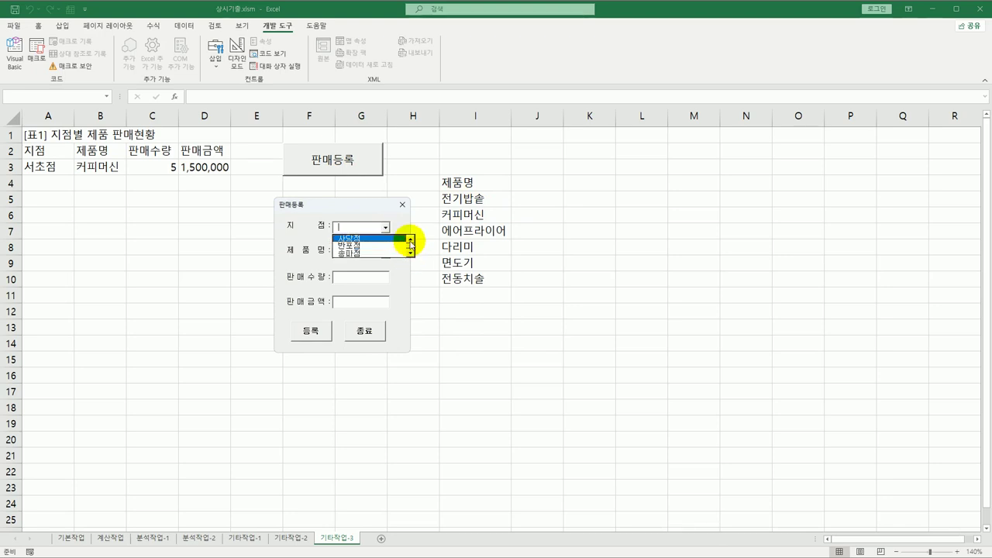
pyautogui.click(410, 240)
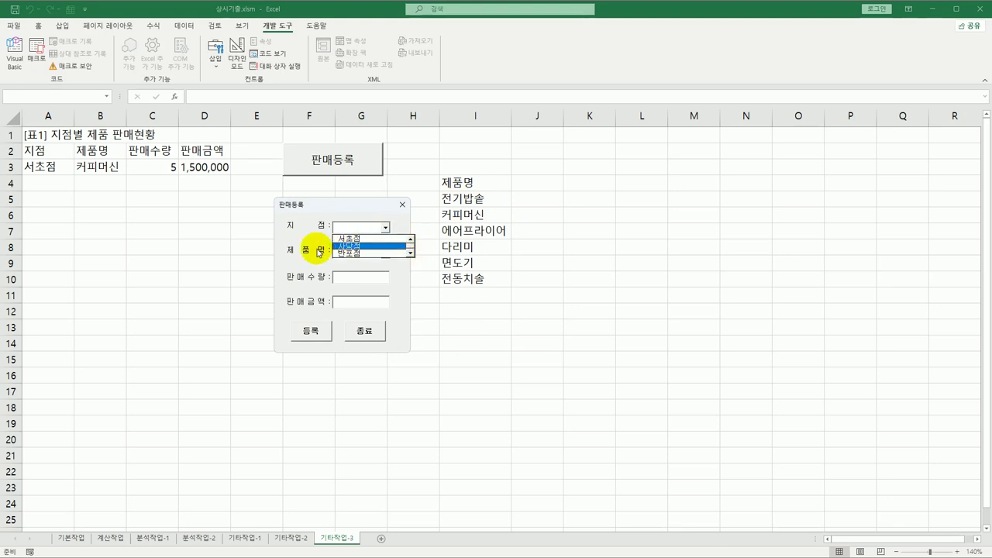
pyautogui.click(344, 245)
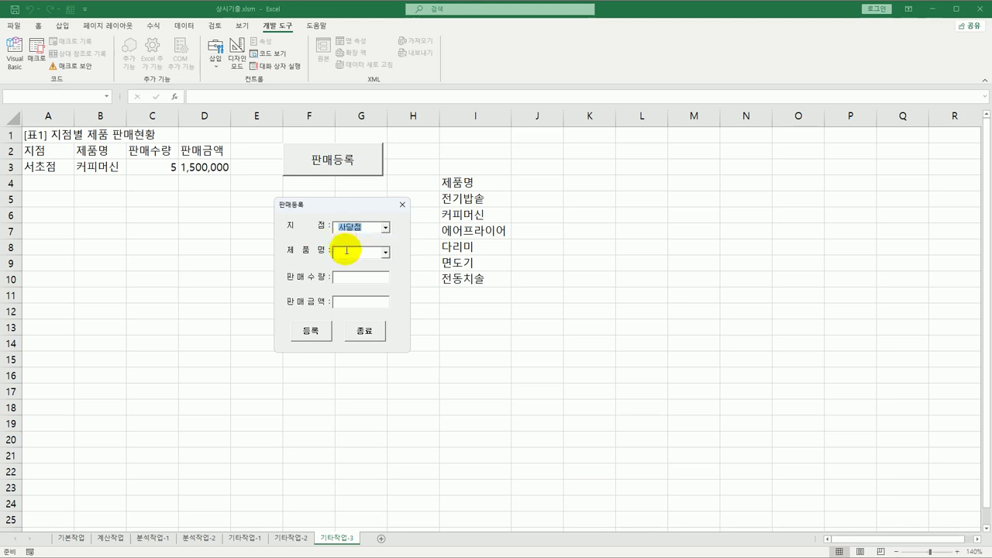
# - Register a sale of 에어프라이어 with 판매수량 3 and 판매금액 100000
pyautogui.click(386, 254)
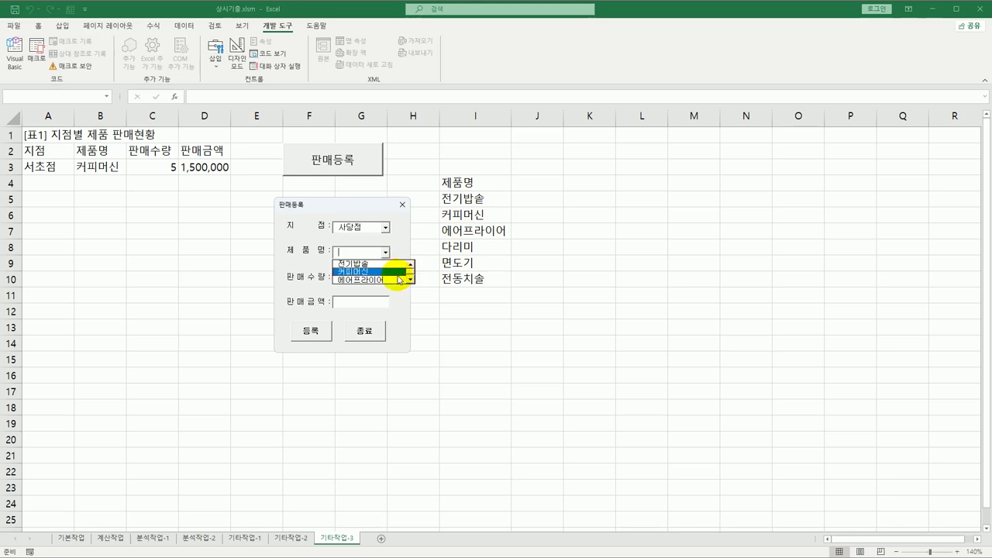
pyautogui.click(390, 280)
pyautogui.click(361, 279)
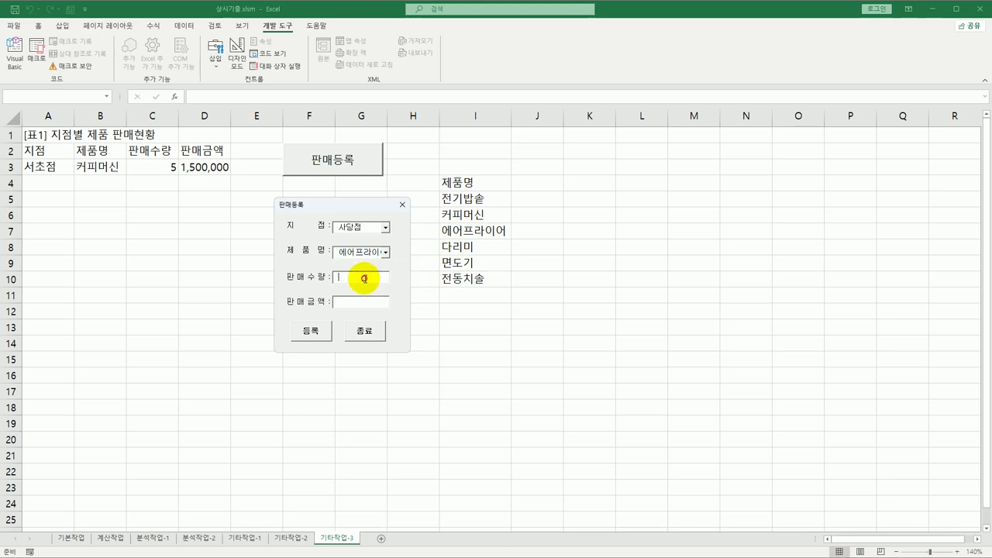
pyautogui.write('3')
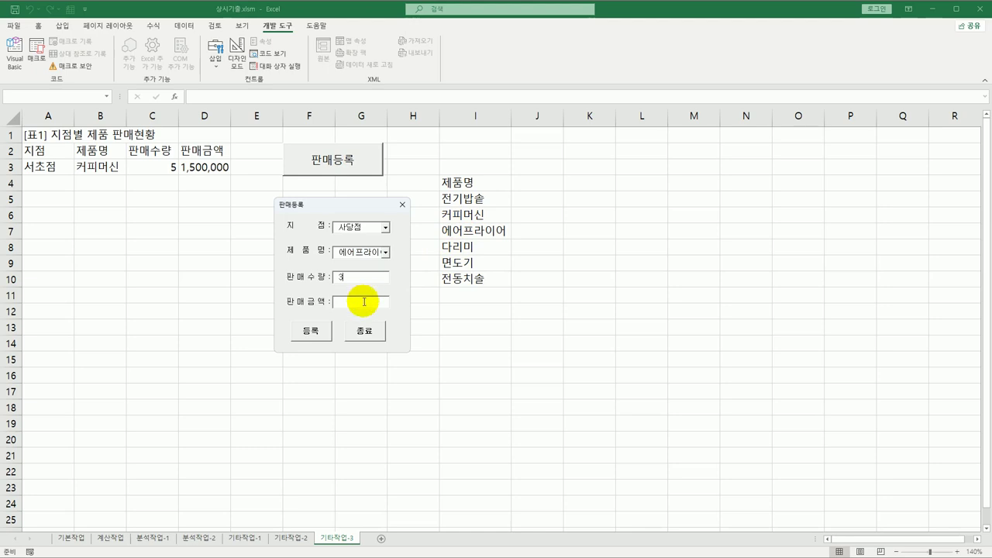
pyautogui.write('100000')
pyautogui.click(312, 333)
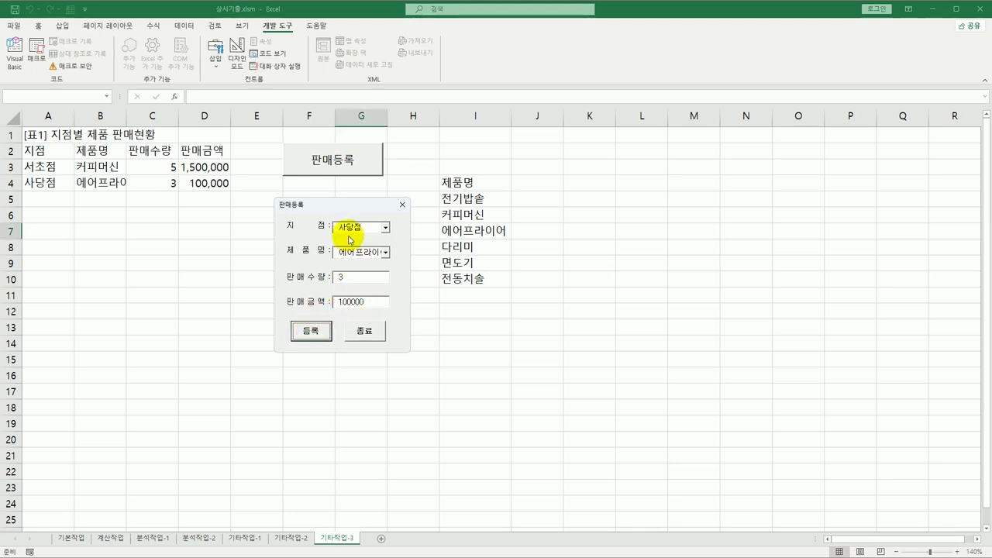
# - Exit the form with its 종료 command and autofit the 제품명 column B to its contents
pyautogui.press('Tab')
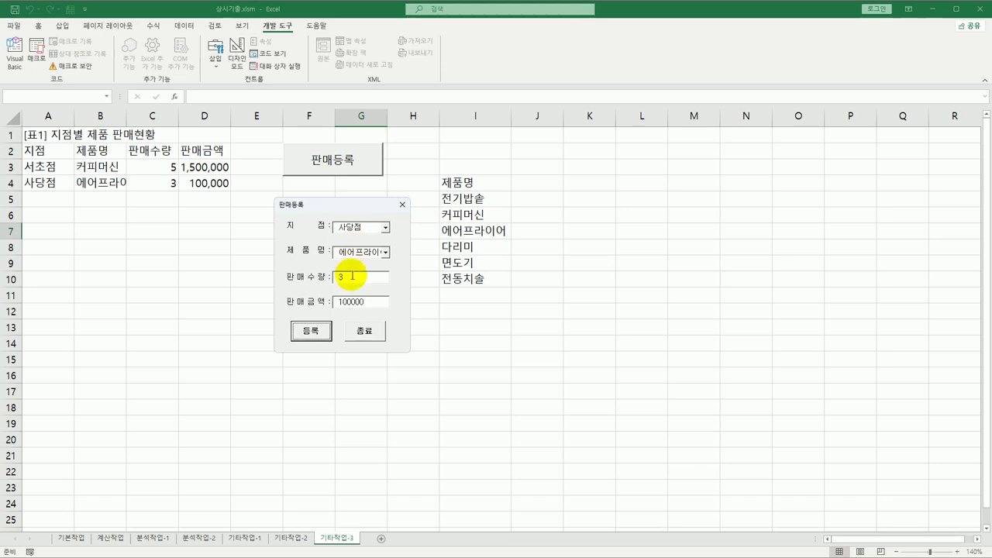
pyautogui.press('Tab')
pyautogui.press('Tab')
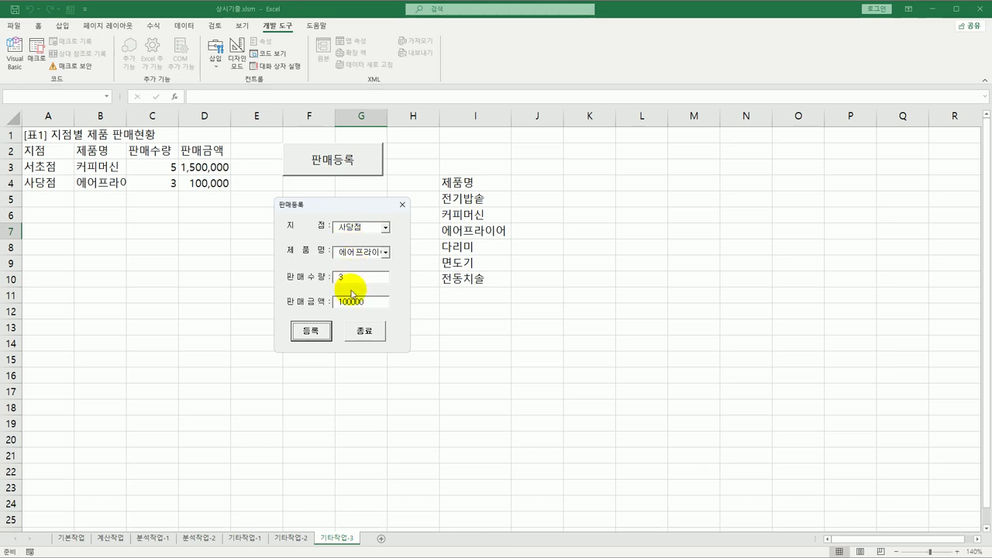
pyautogui.click(359, 336)
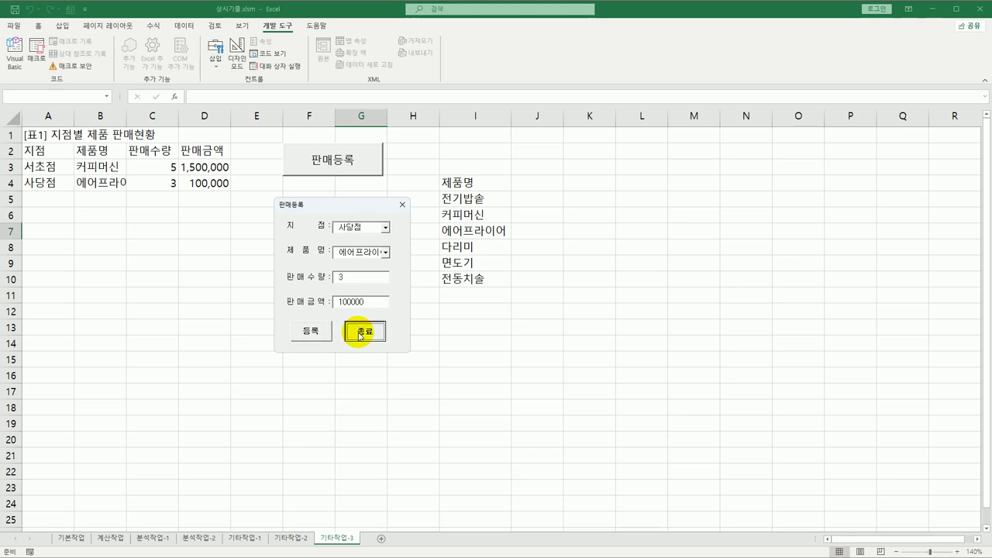
pyautogui.click(360, 334)
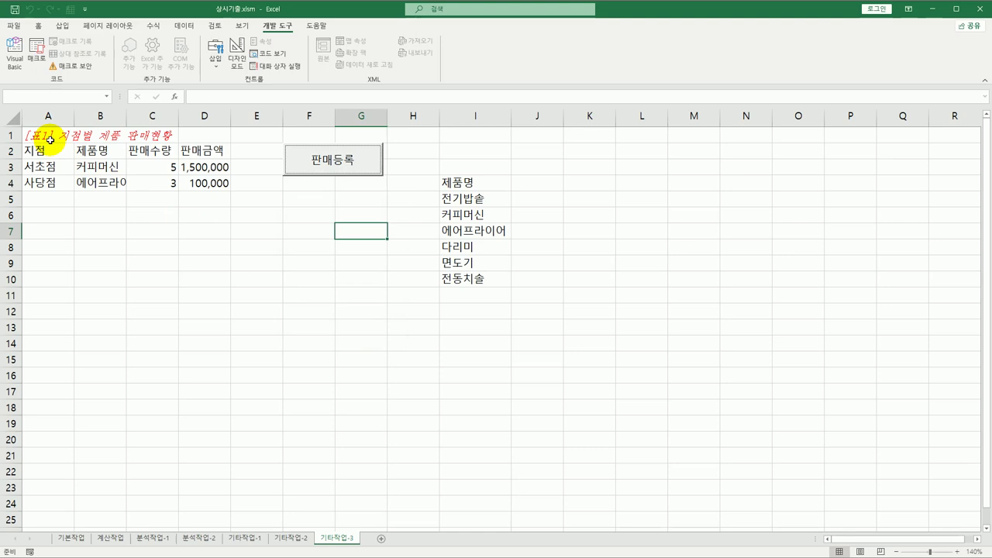
pyautogui.doubleClick(127, 121)
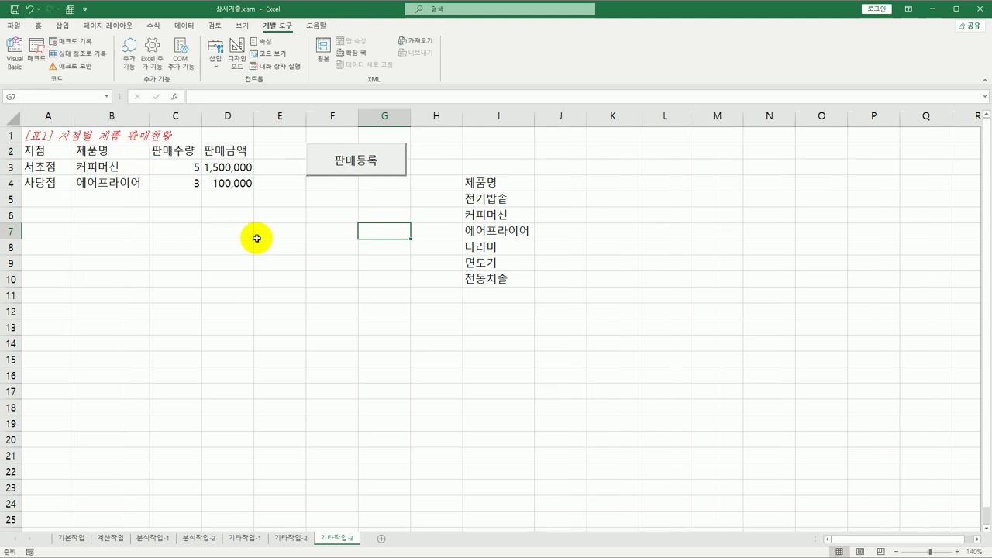
pyautogui.click(331, 245)
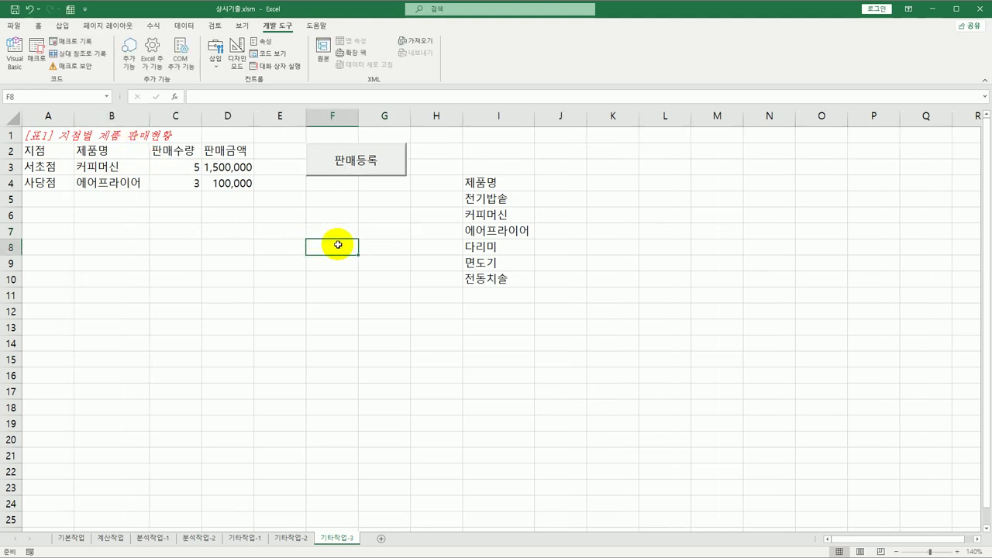